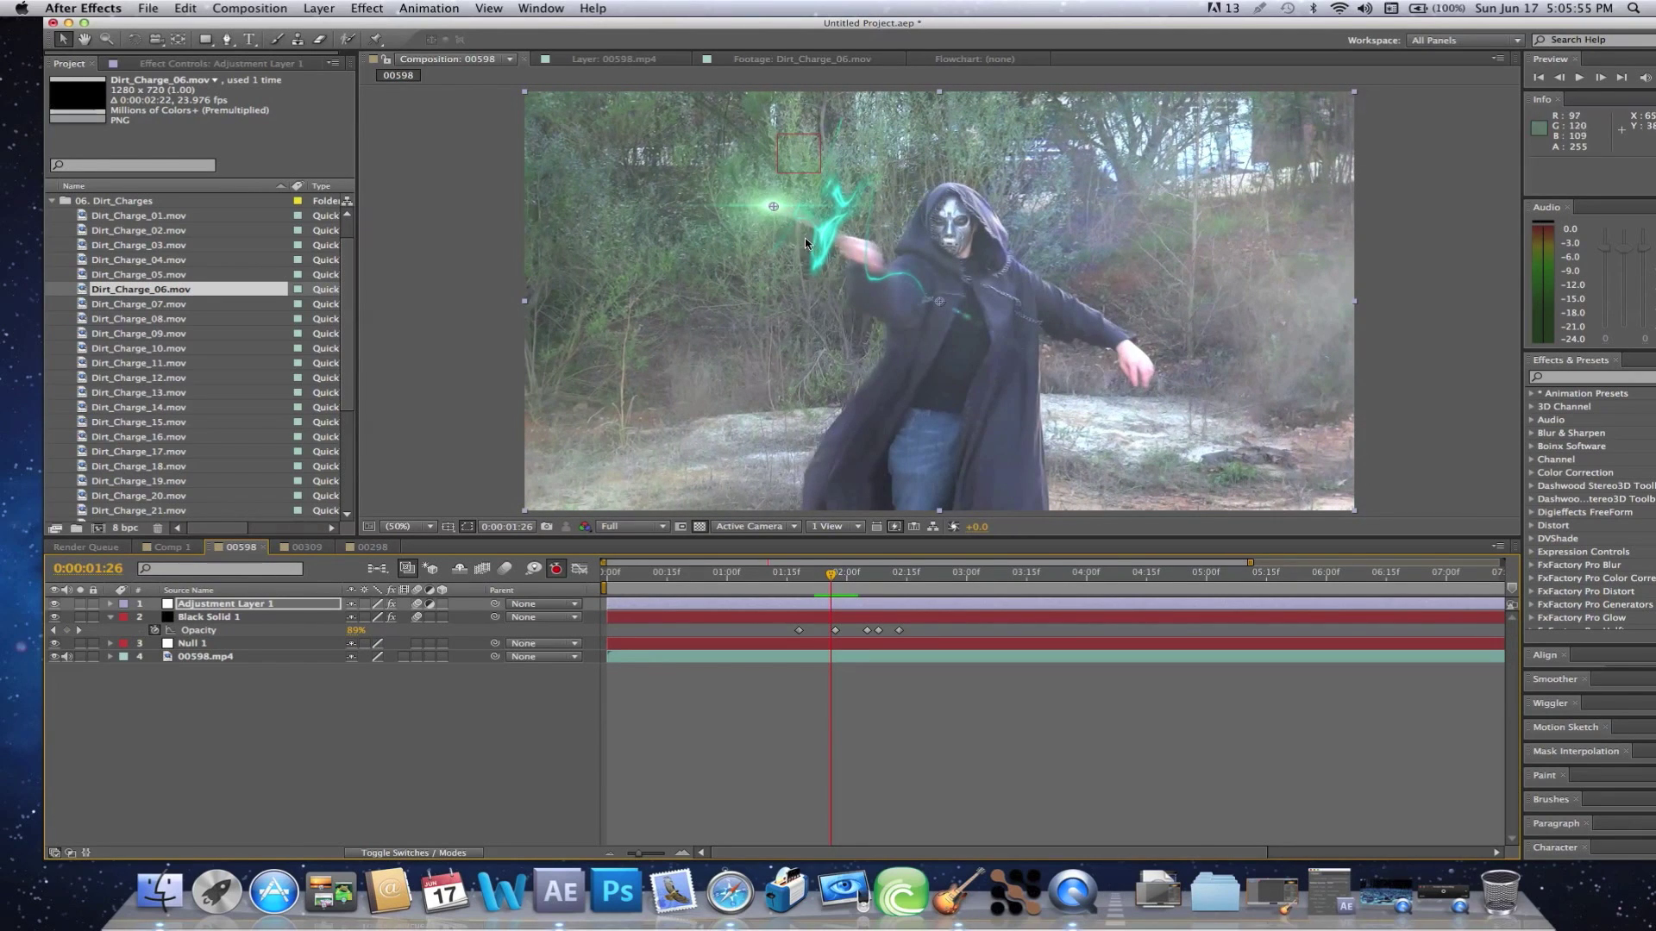
Create a new composition from the 00298.mp4 footage in the project.
left_click_drag(830, 580, 830, 583)
scroll(158, 251, "up", 2)
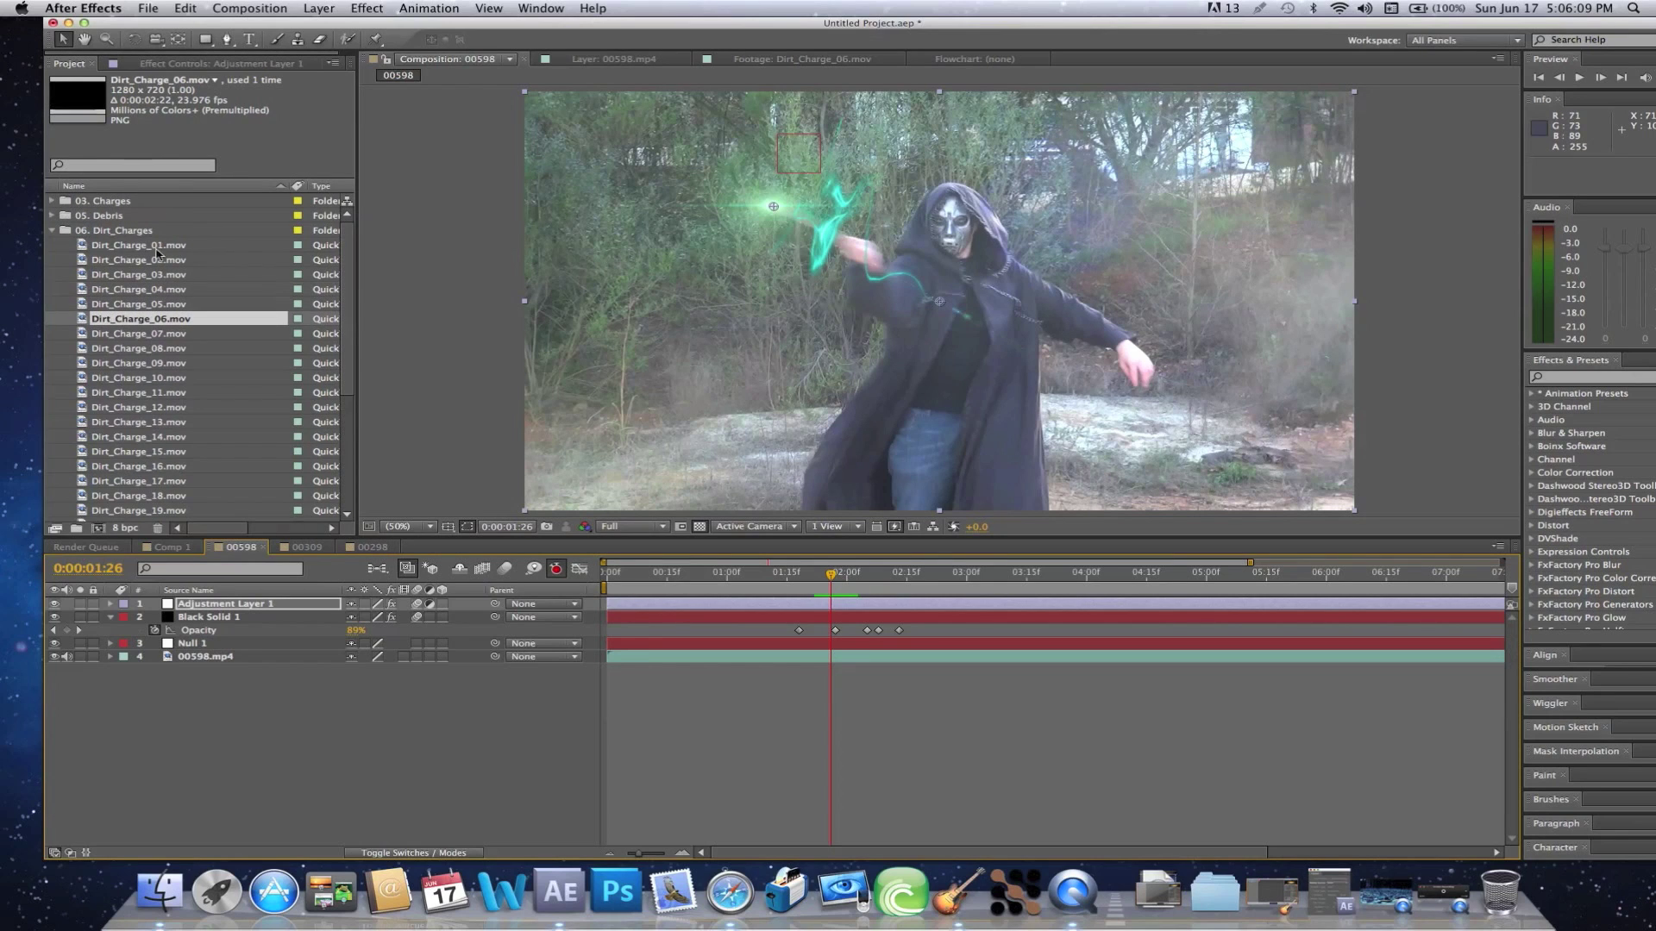
left_click(53, 231)
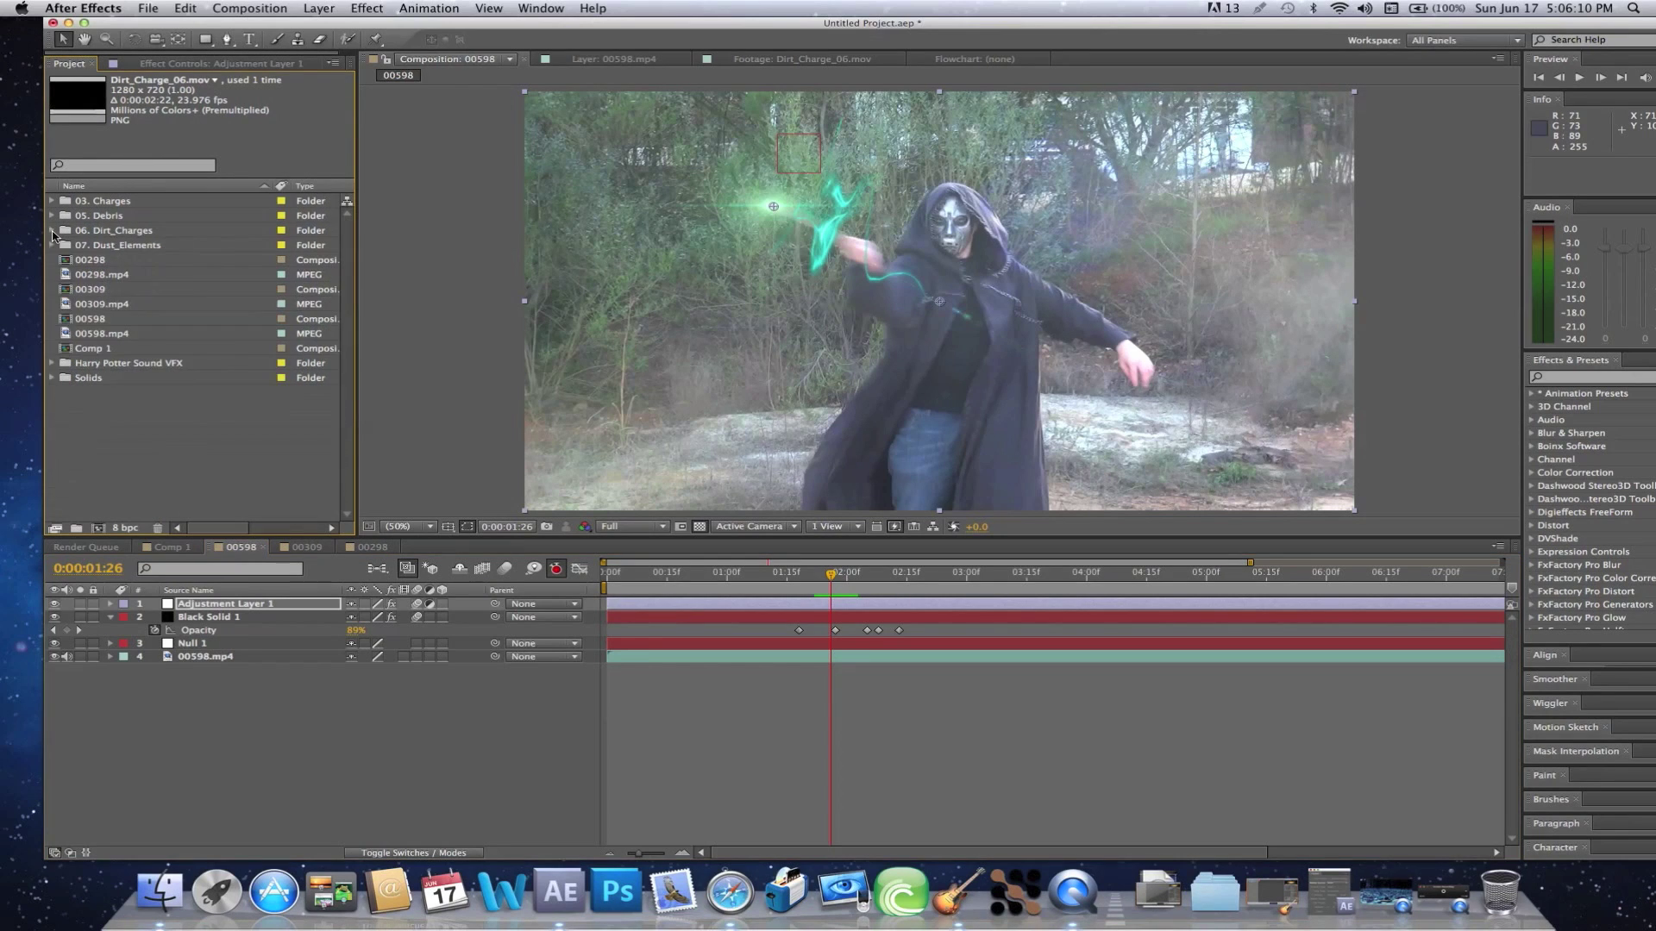
left_click(98, 304)
left_click(103, 290)
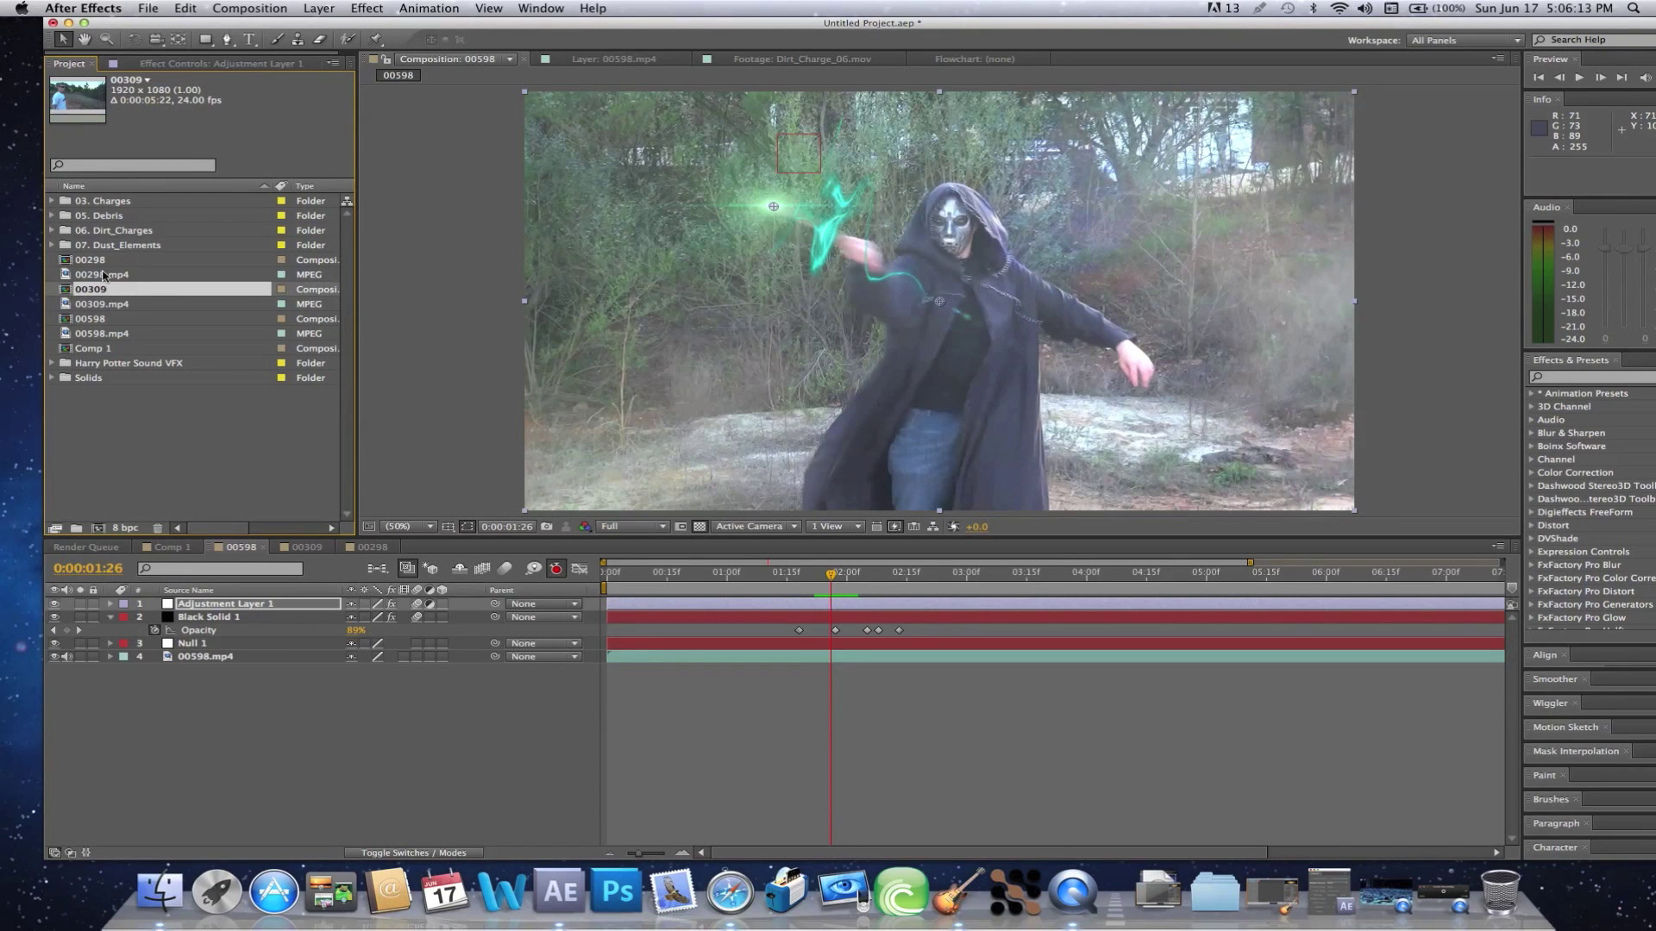
left_click(103, 276)
left_click_drag(113, 280, 100, 533)
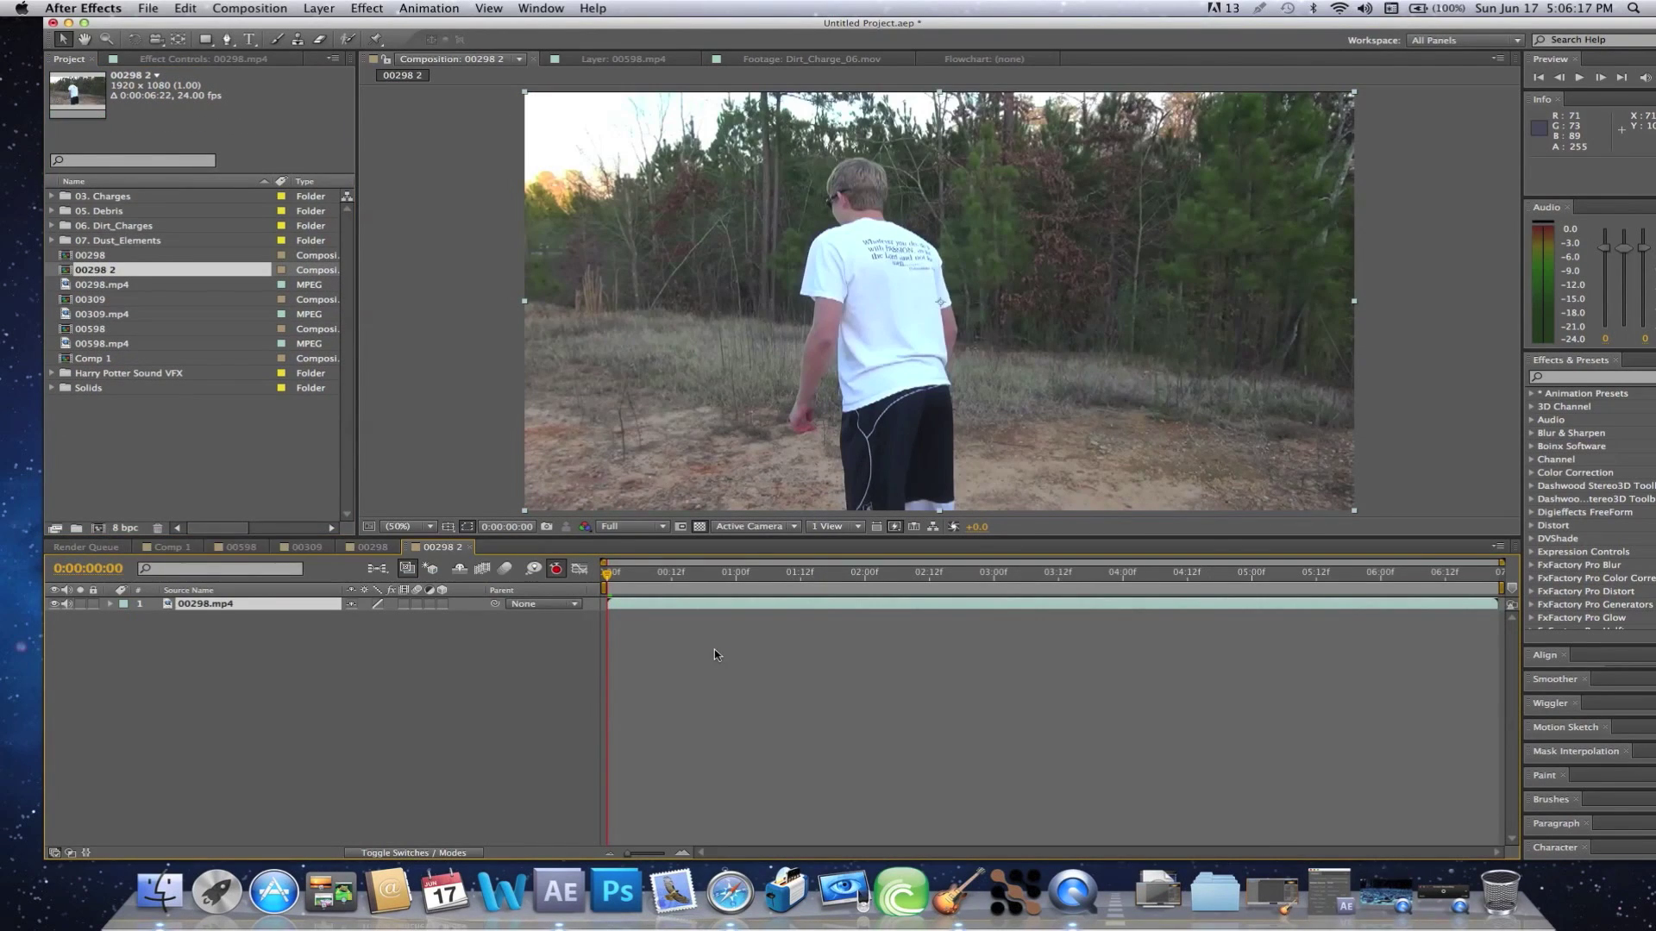
Switch to mocha for After Effects and set up a new project importing 00298.mp4 with a frame rate of 60.
left_click(1018, 906)
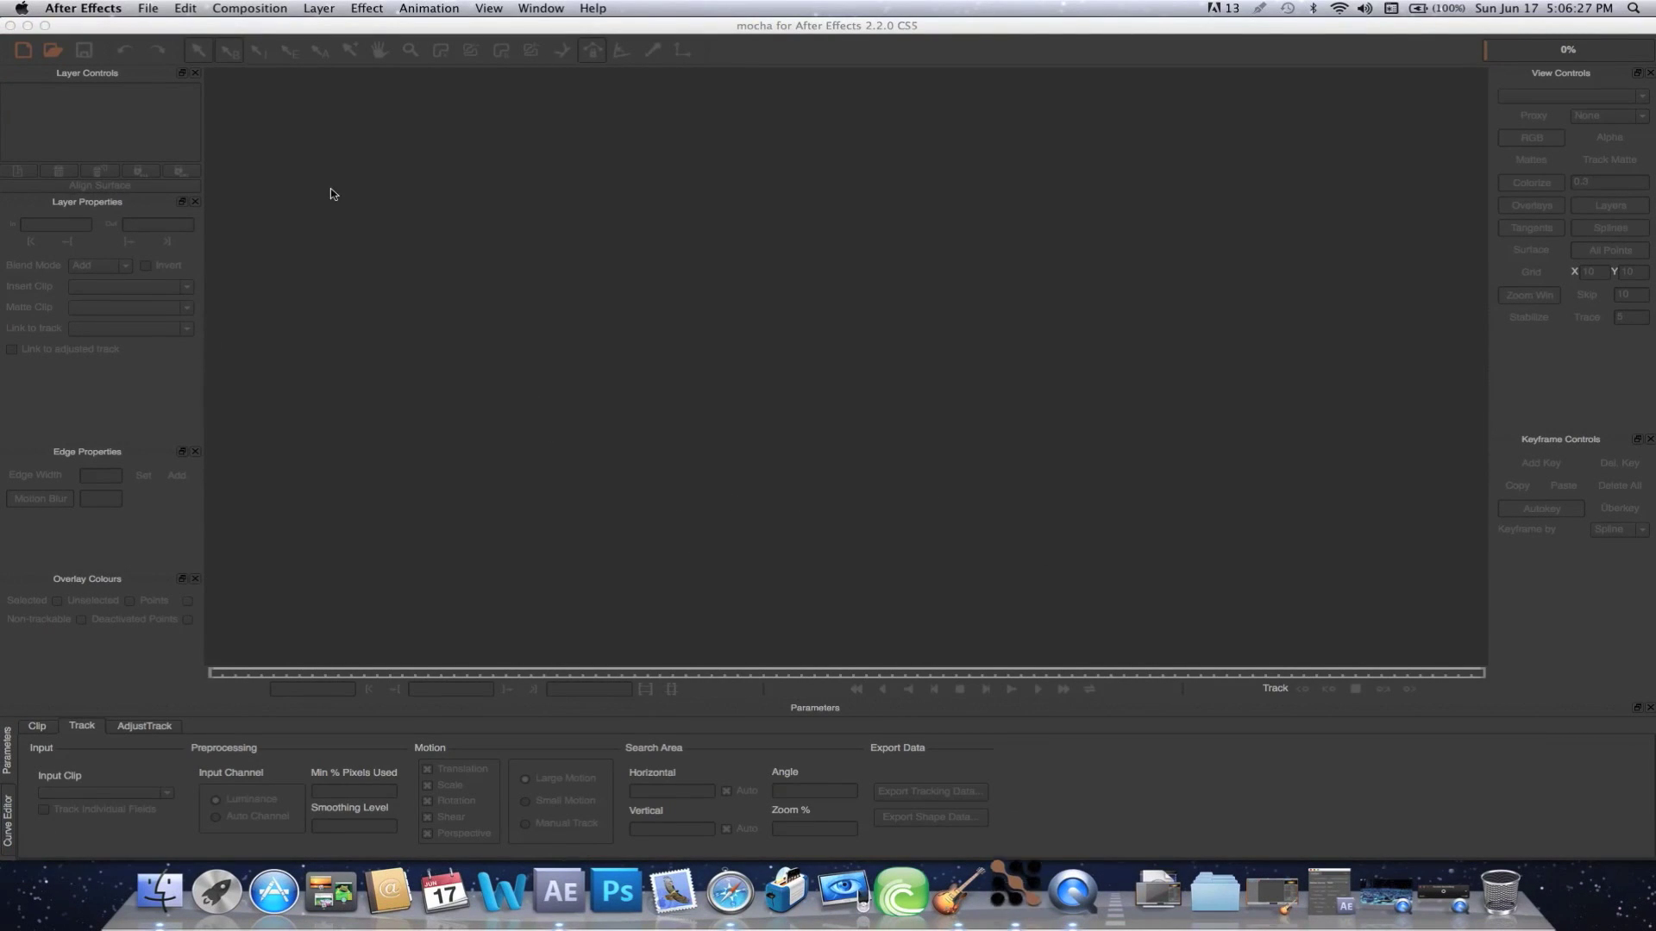
left_click(651, 489)
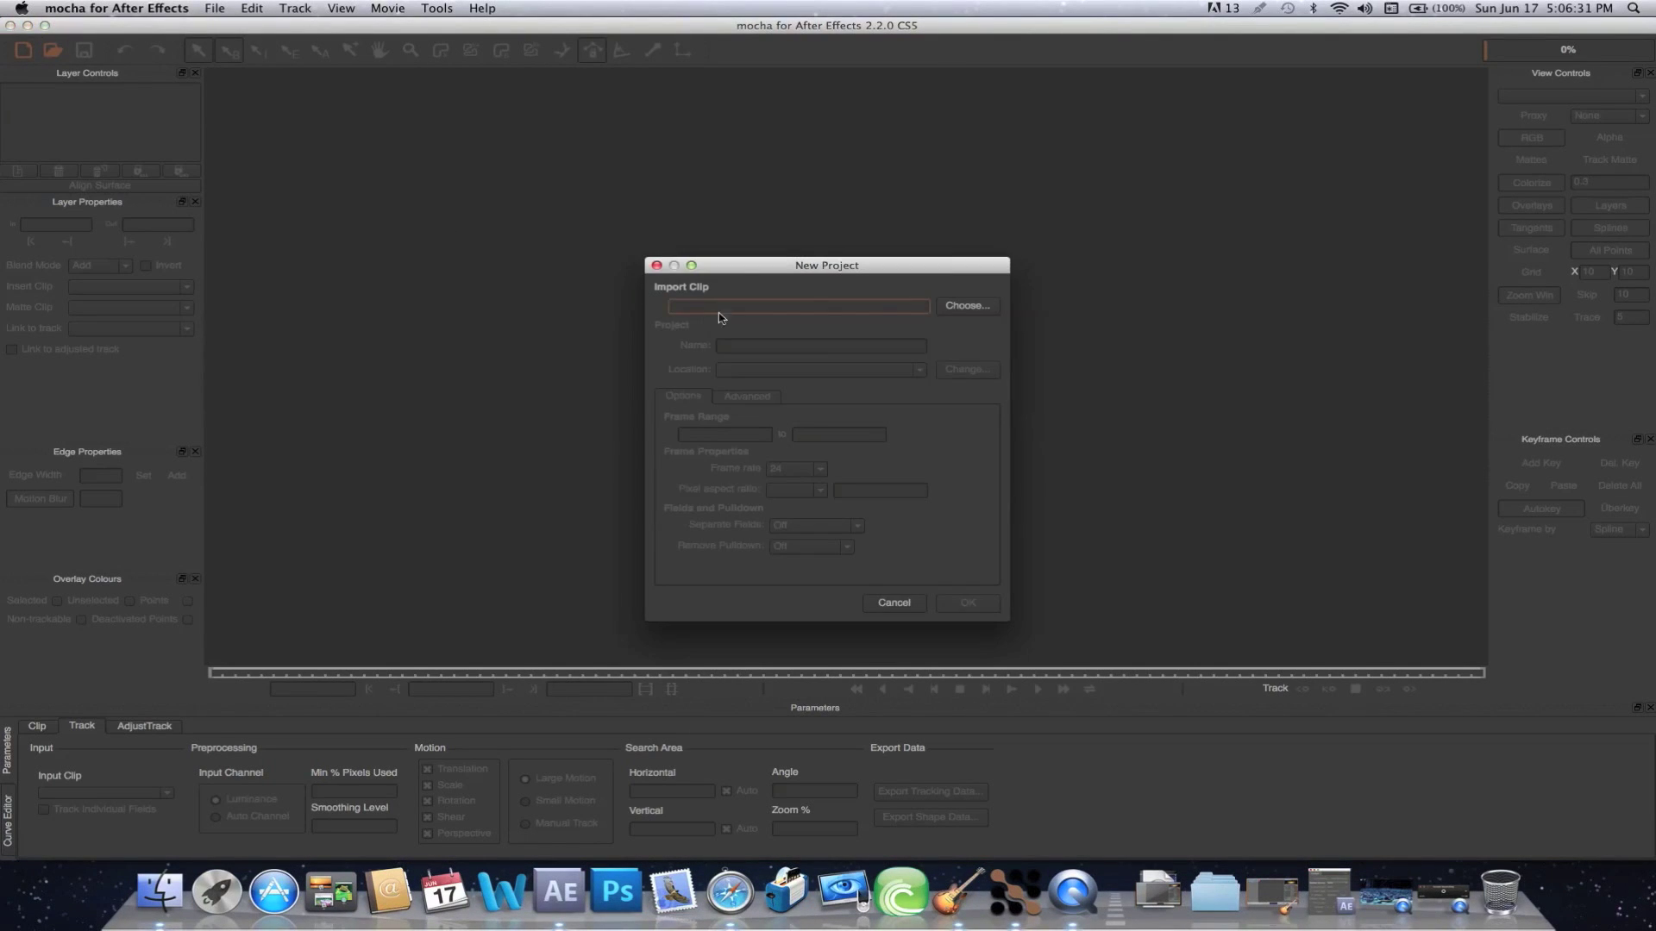
left_click(955, 306)
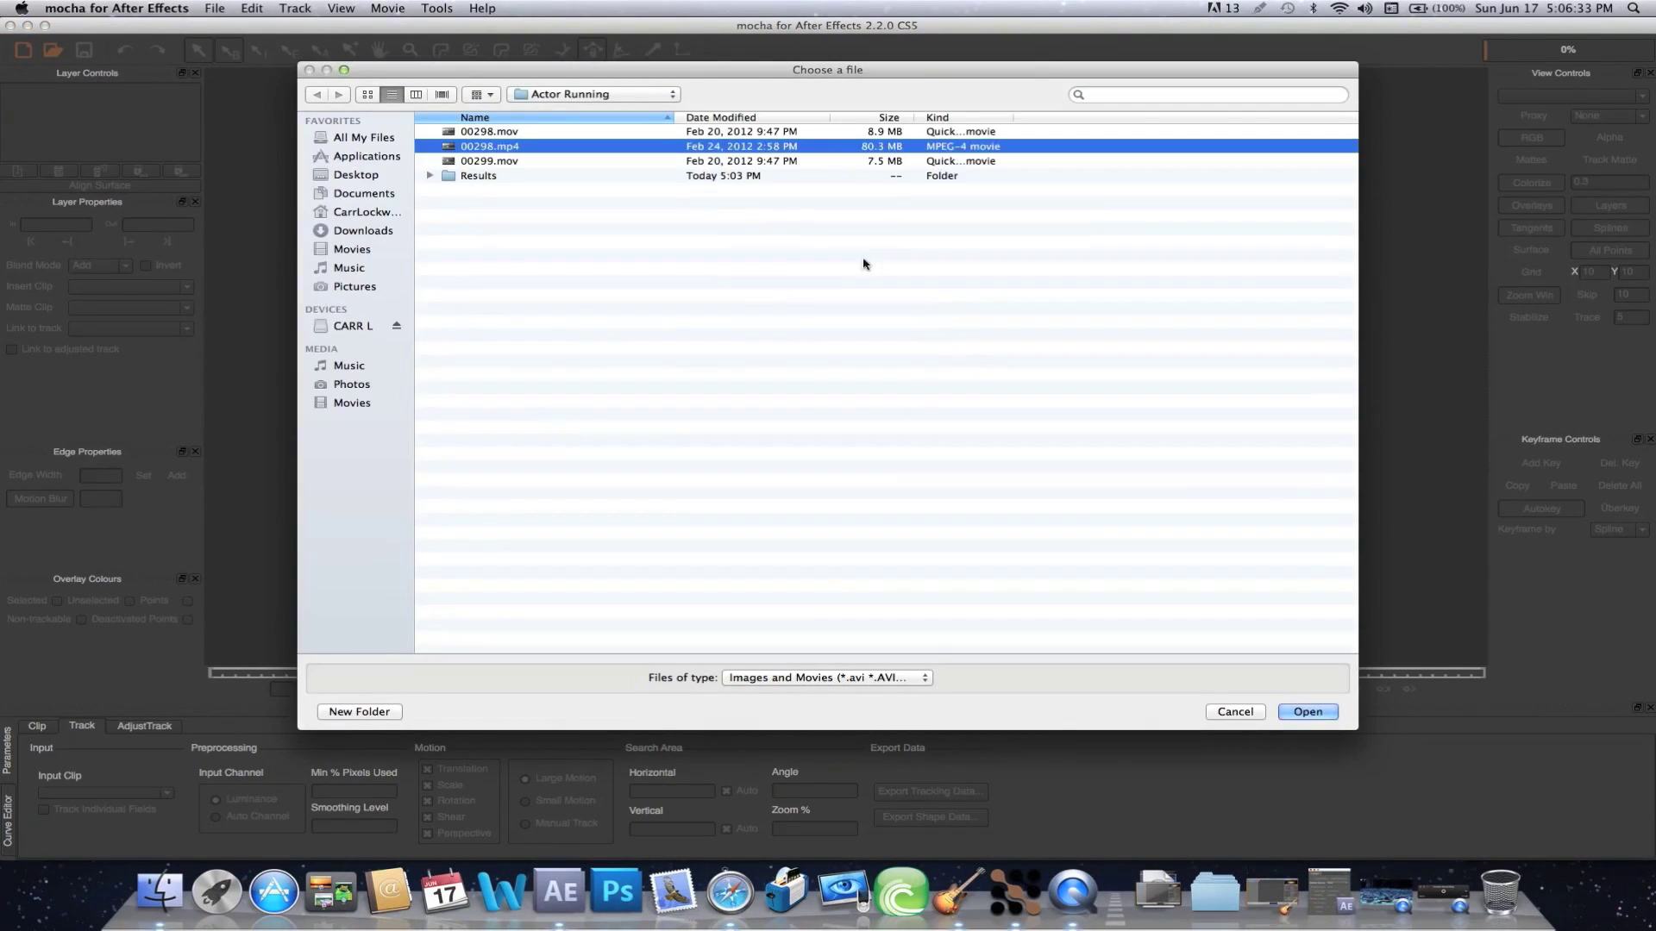
double_click(542, 146)
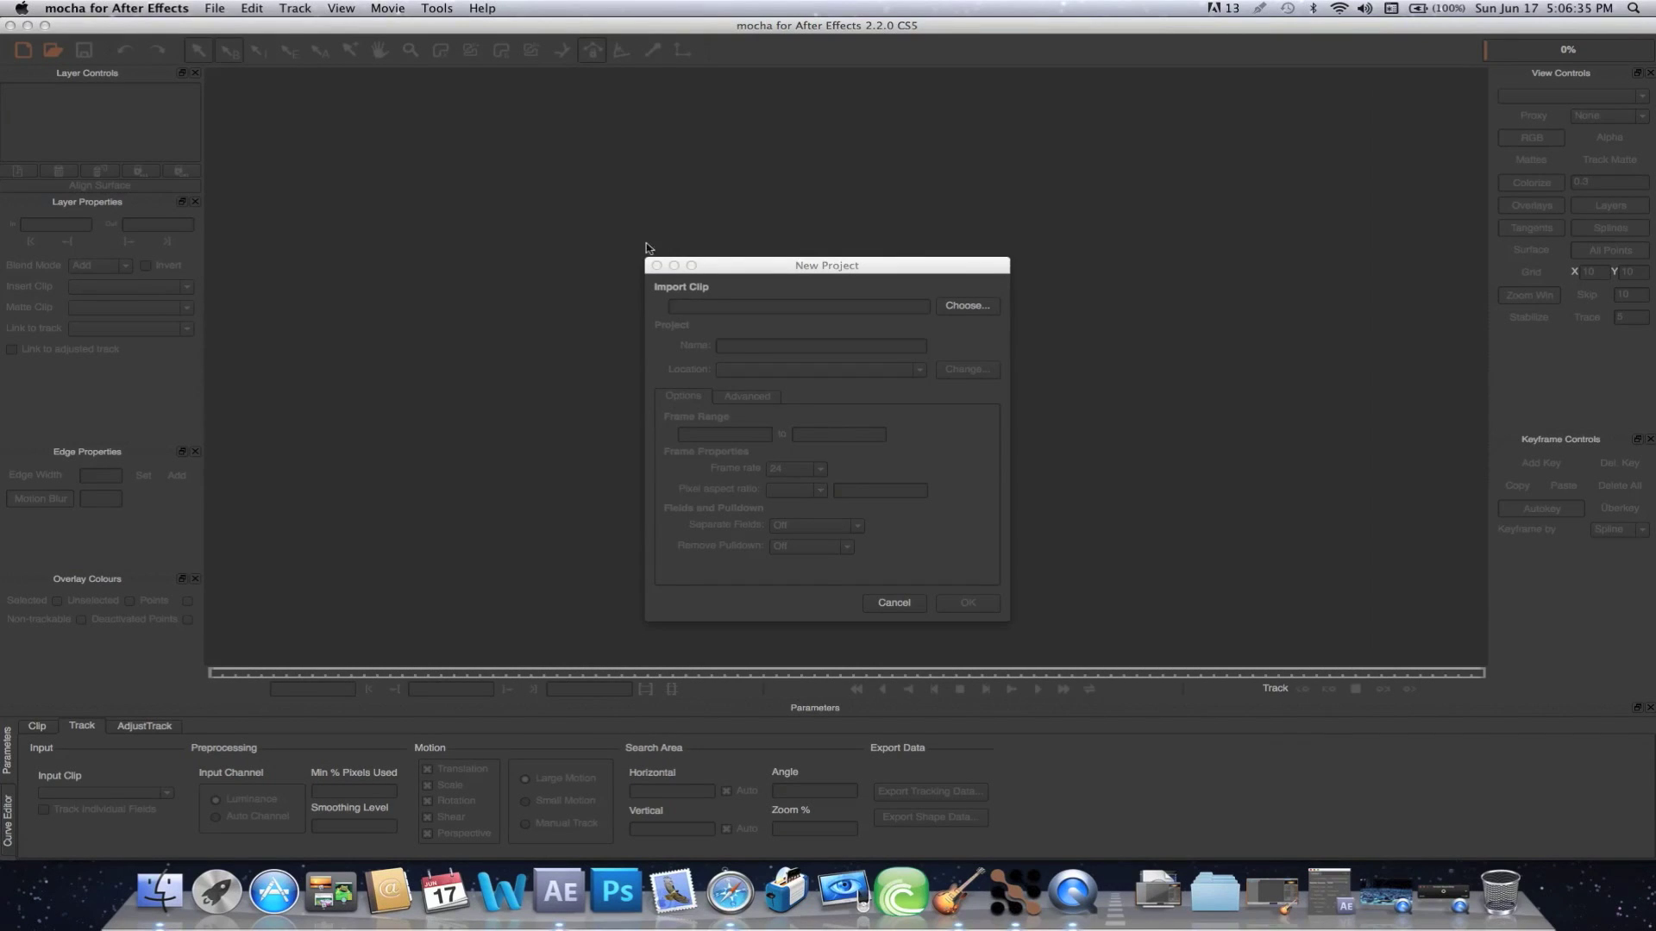
left_click(793, 471)
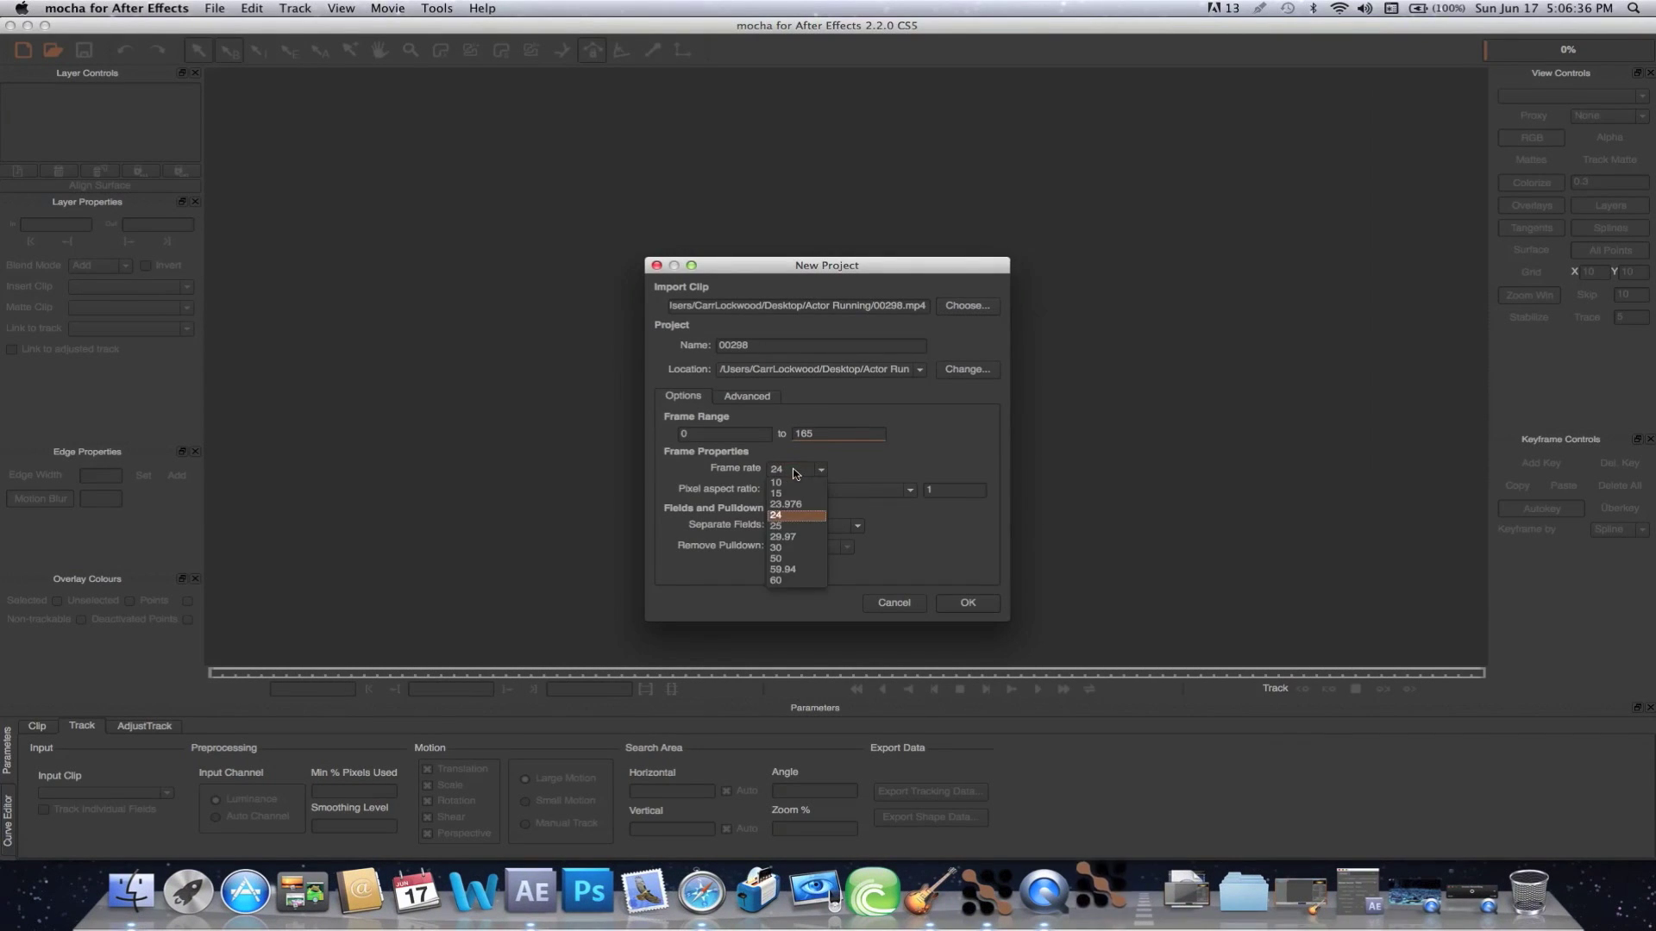
left_click(783, 581)
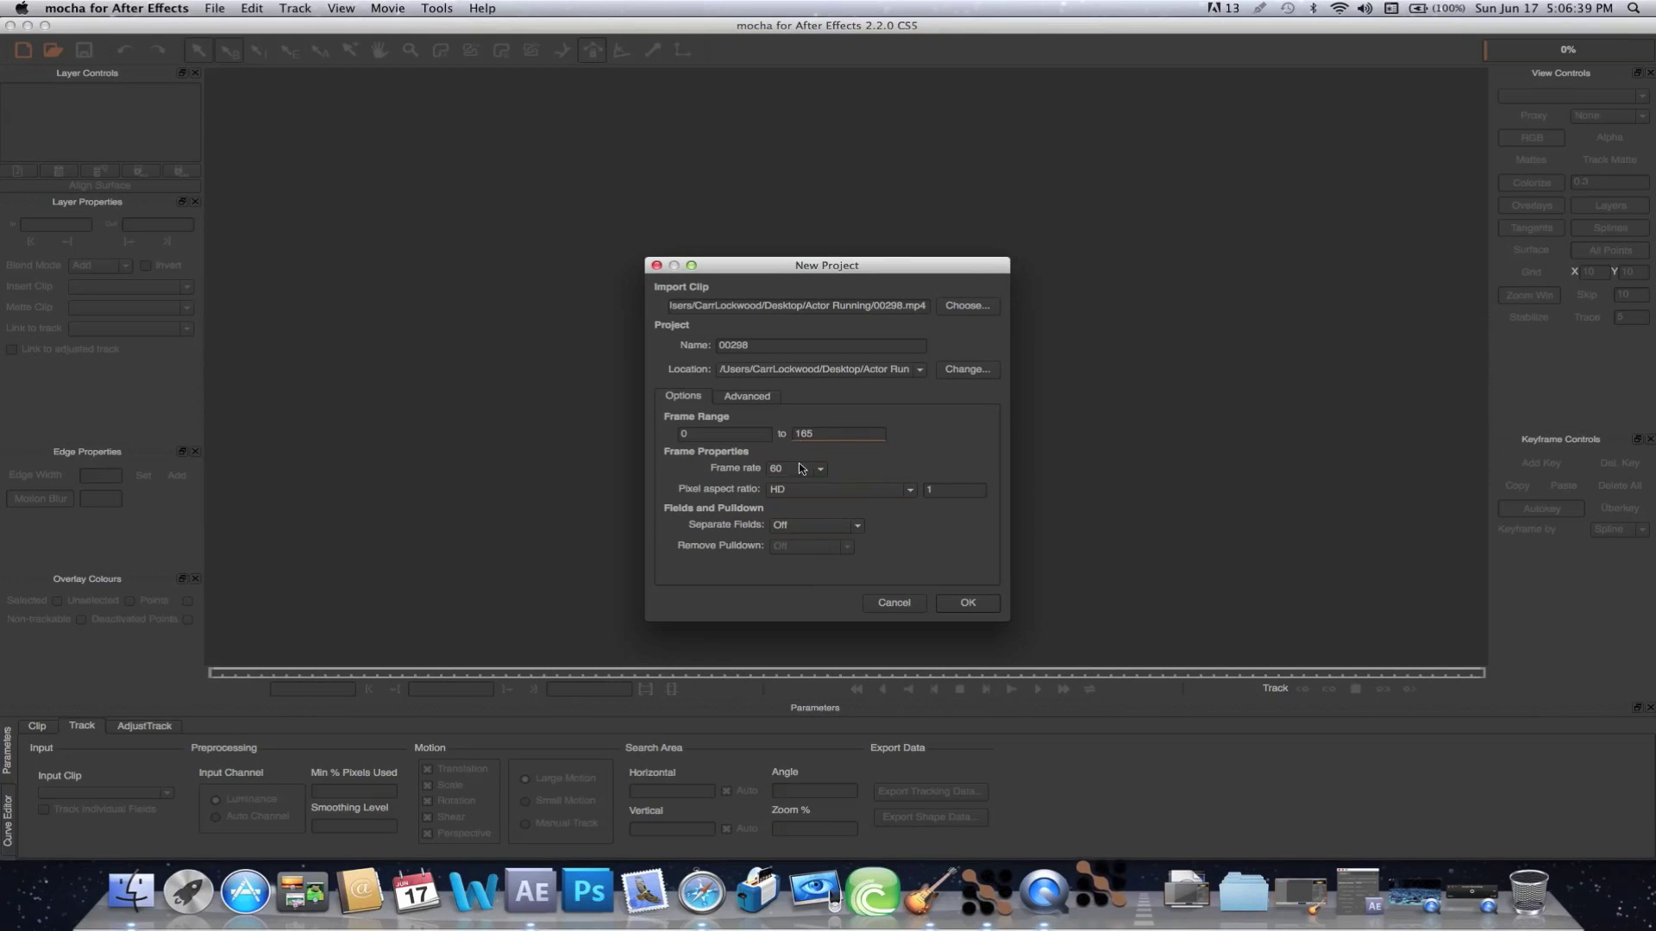
Switch back to After Effects and set the frame rate of the 00298 2 composition to 60 frames per second.
left_click(531, 891)
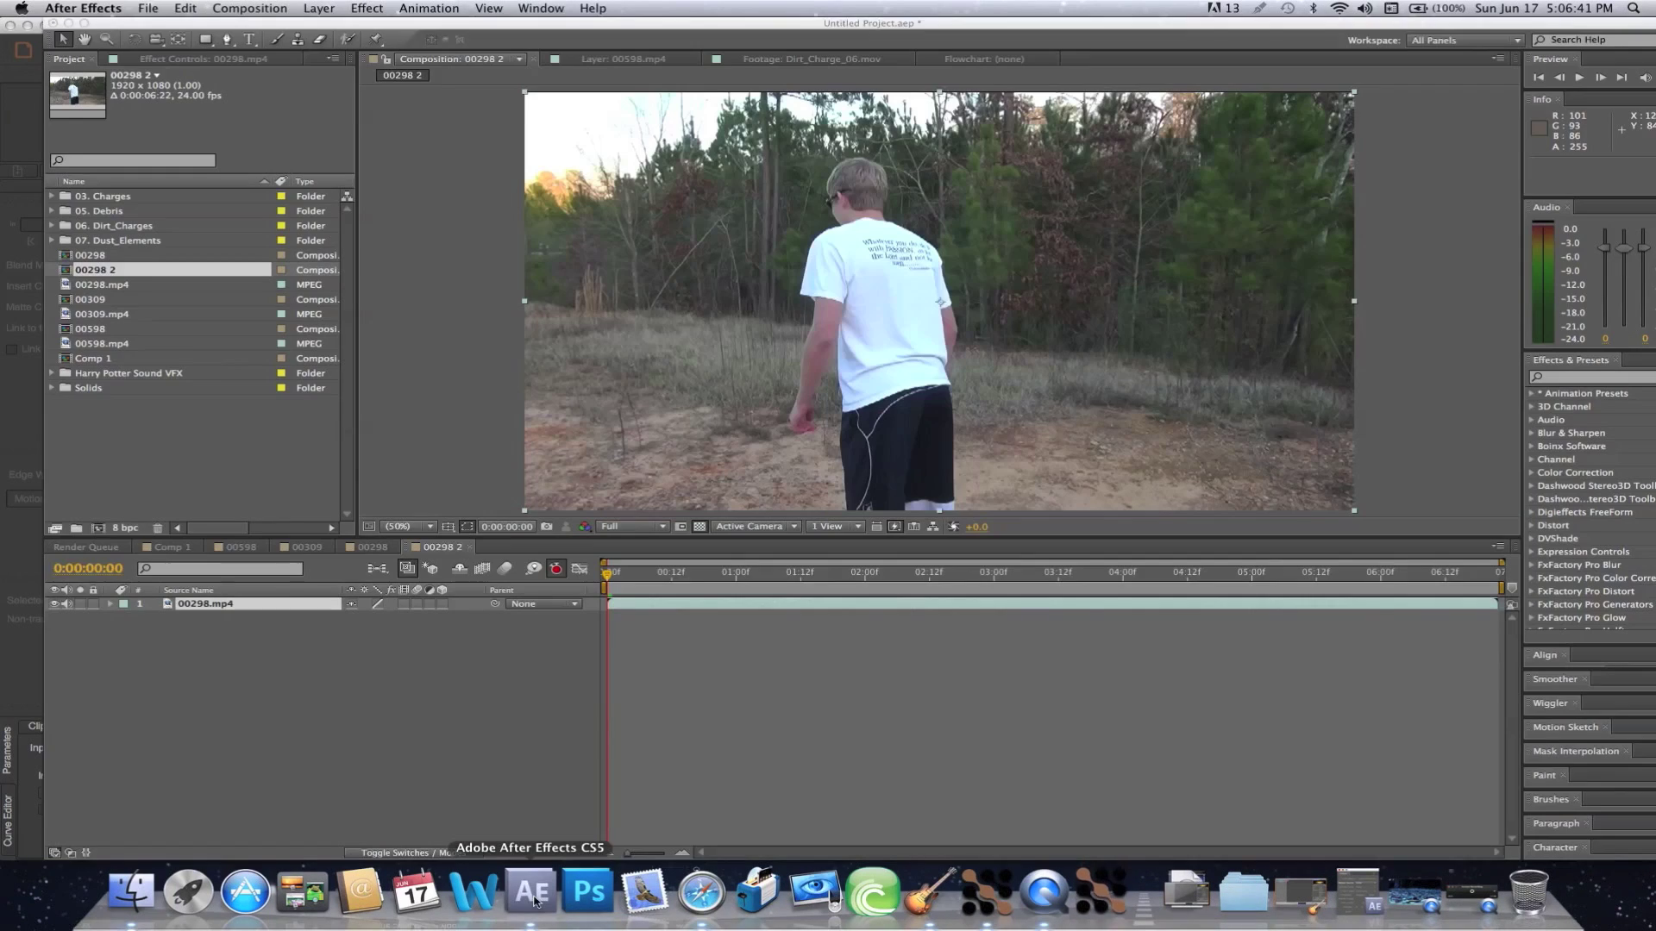
left_click(250, 7)
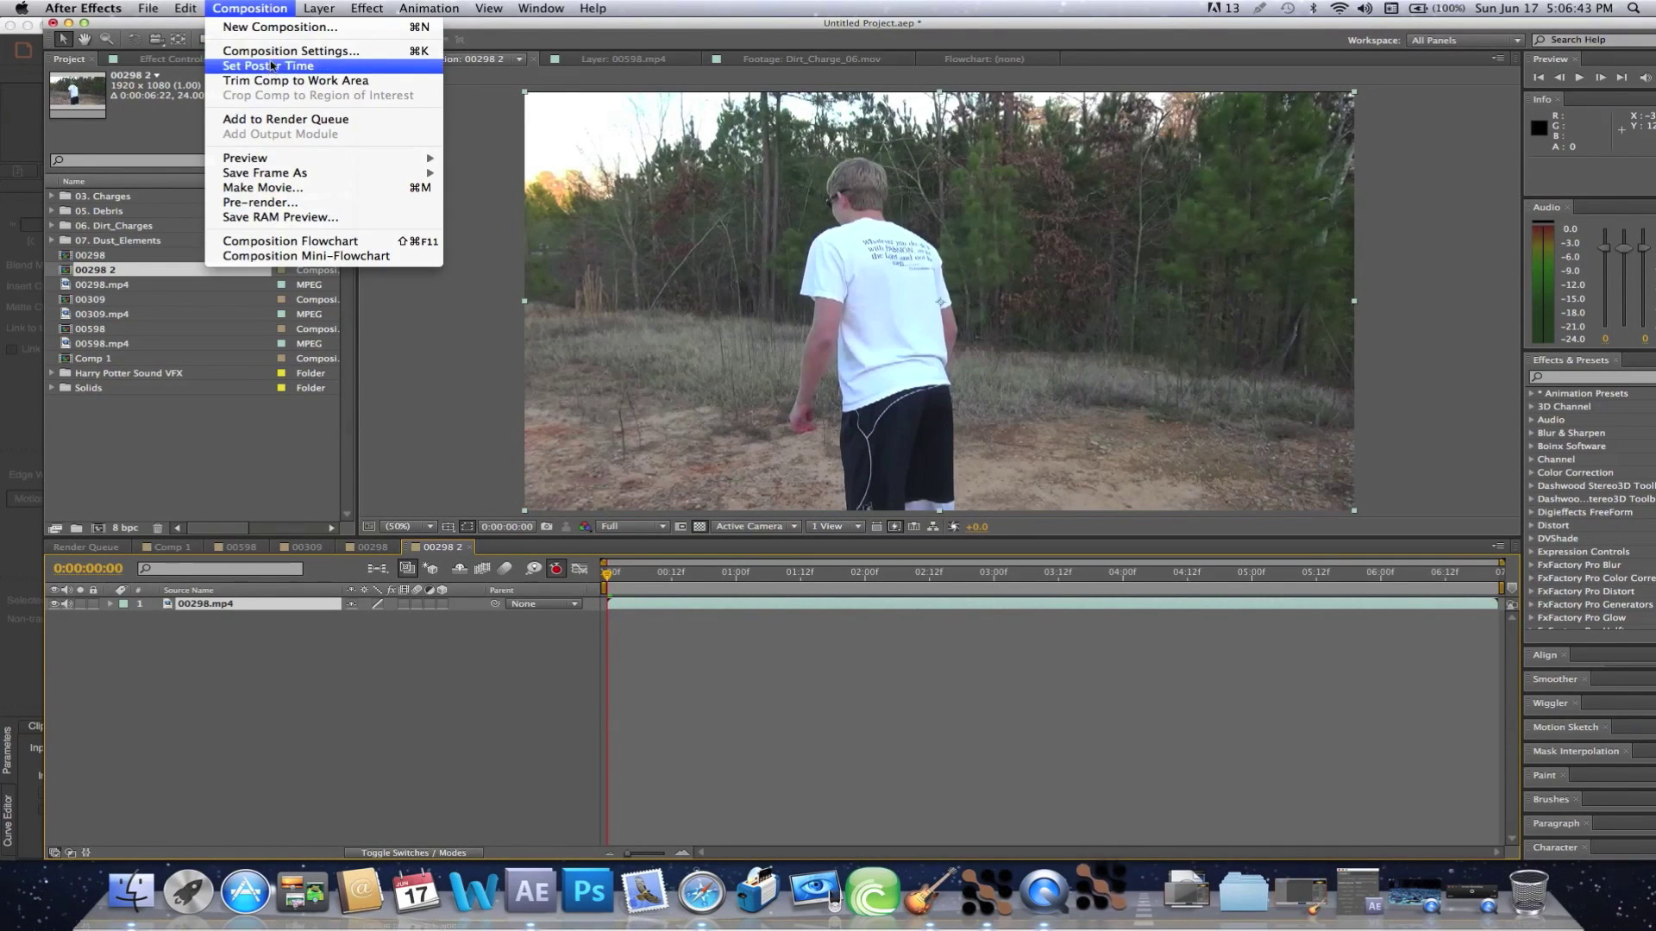
left_click(271, 53)
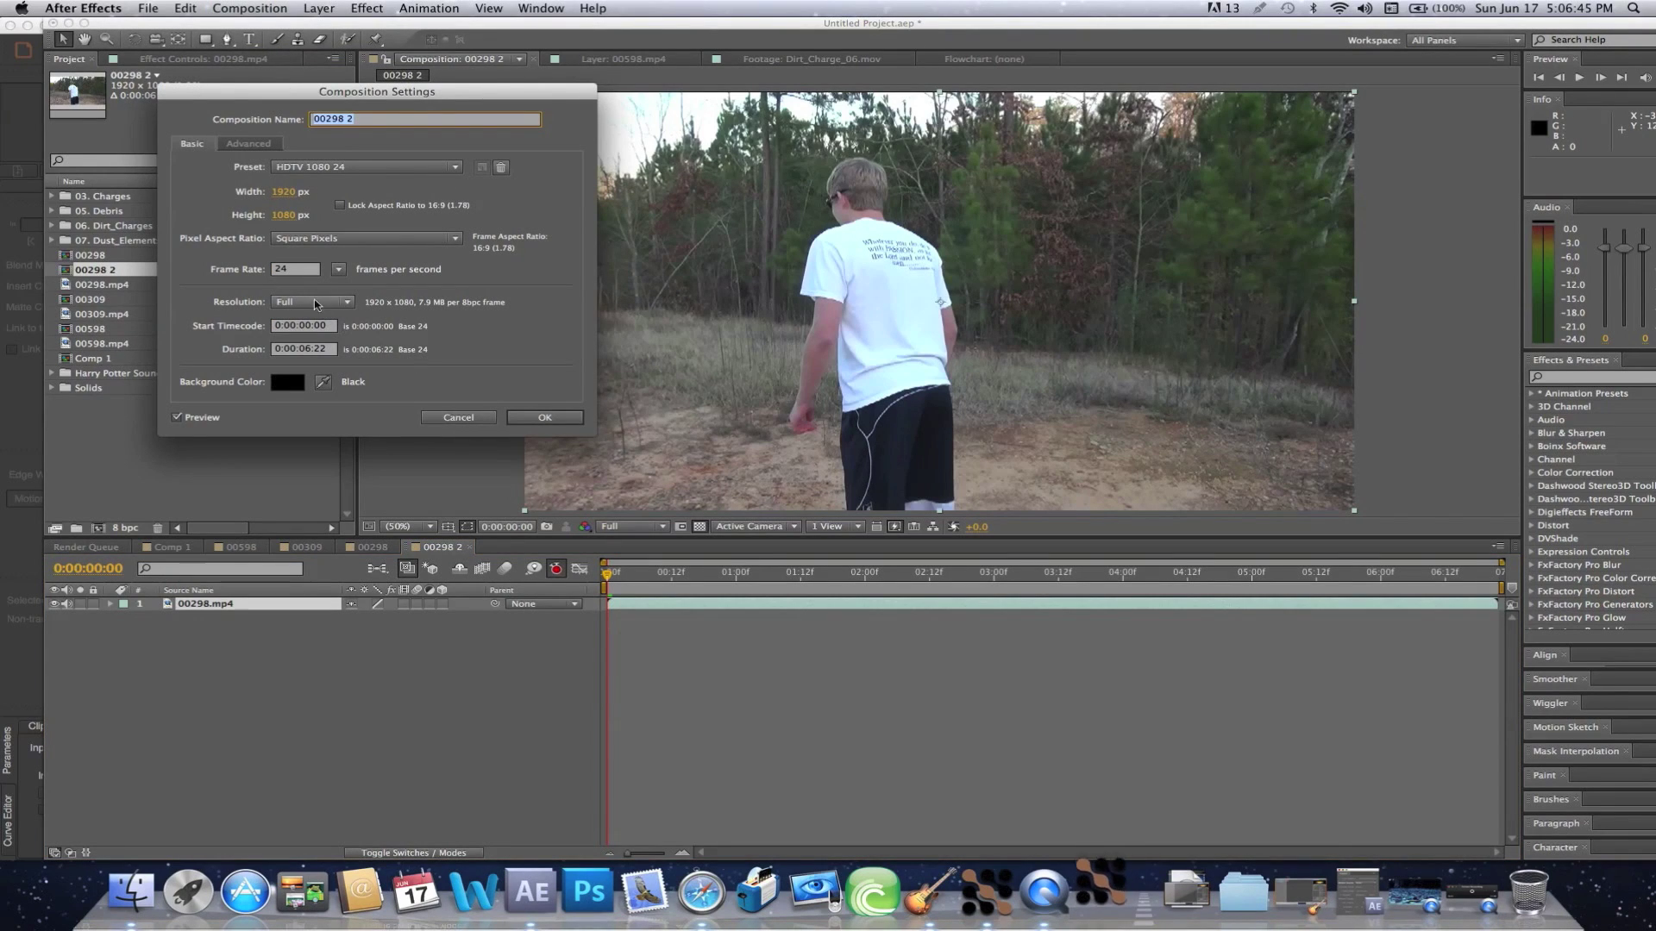
double_click(298, 272)
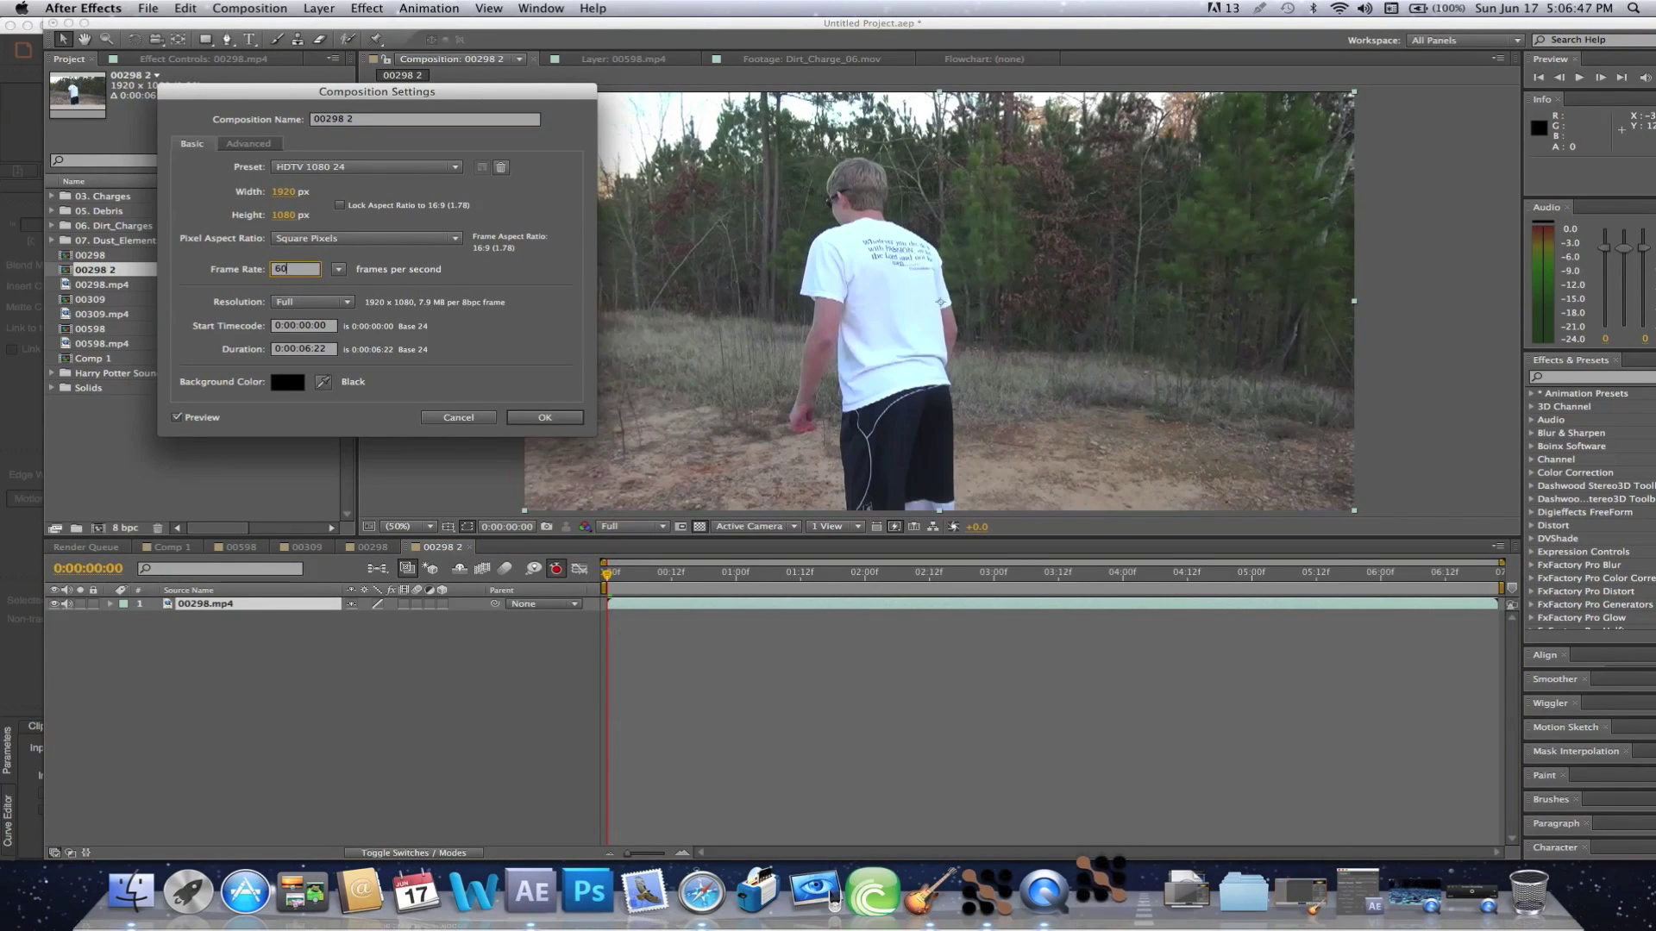
left_click(545, 419)
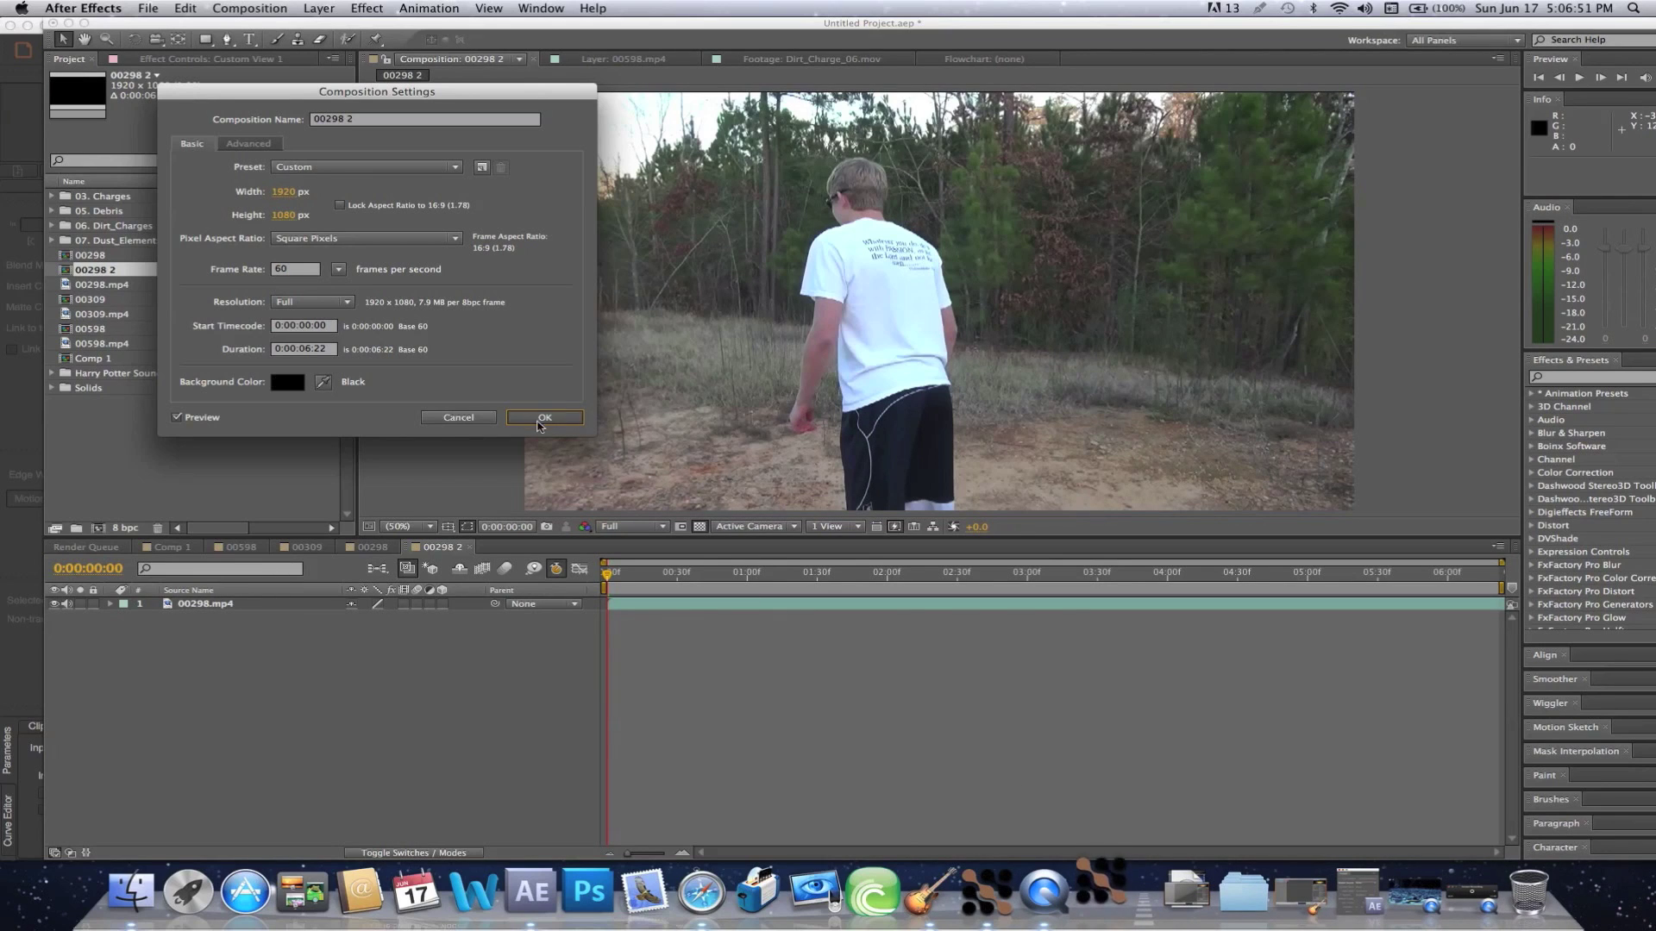
left_click(543, 419)
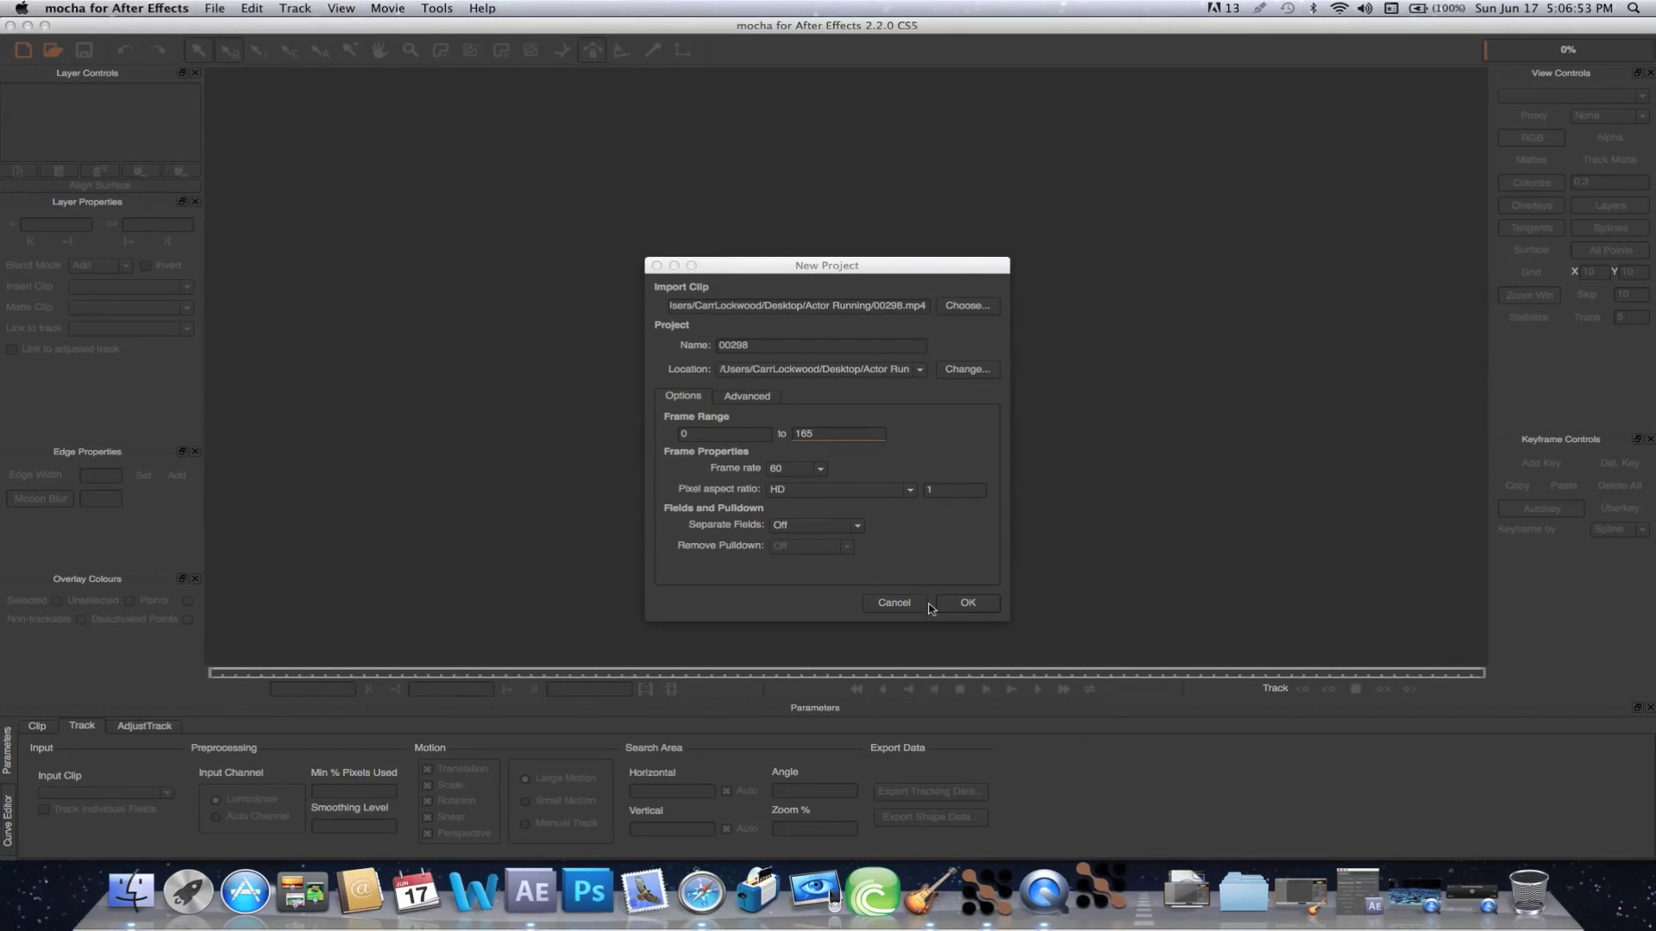
Create the 00298 project in mocha, overwriting the existing project file.
left_click(967, 603)
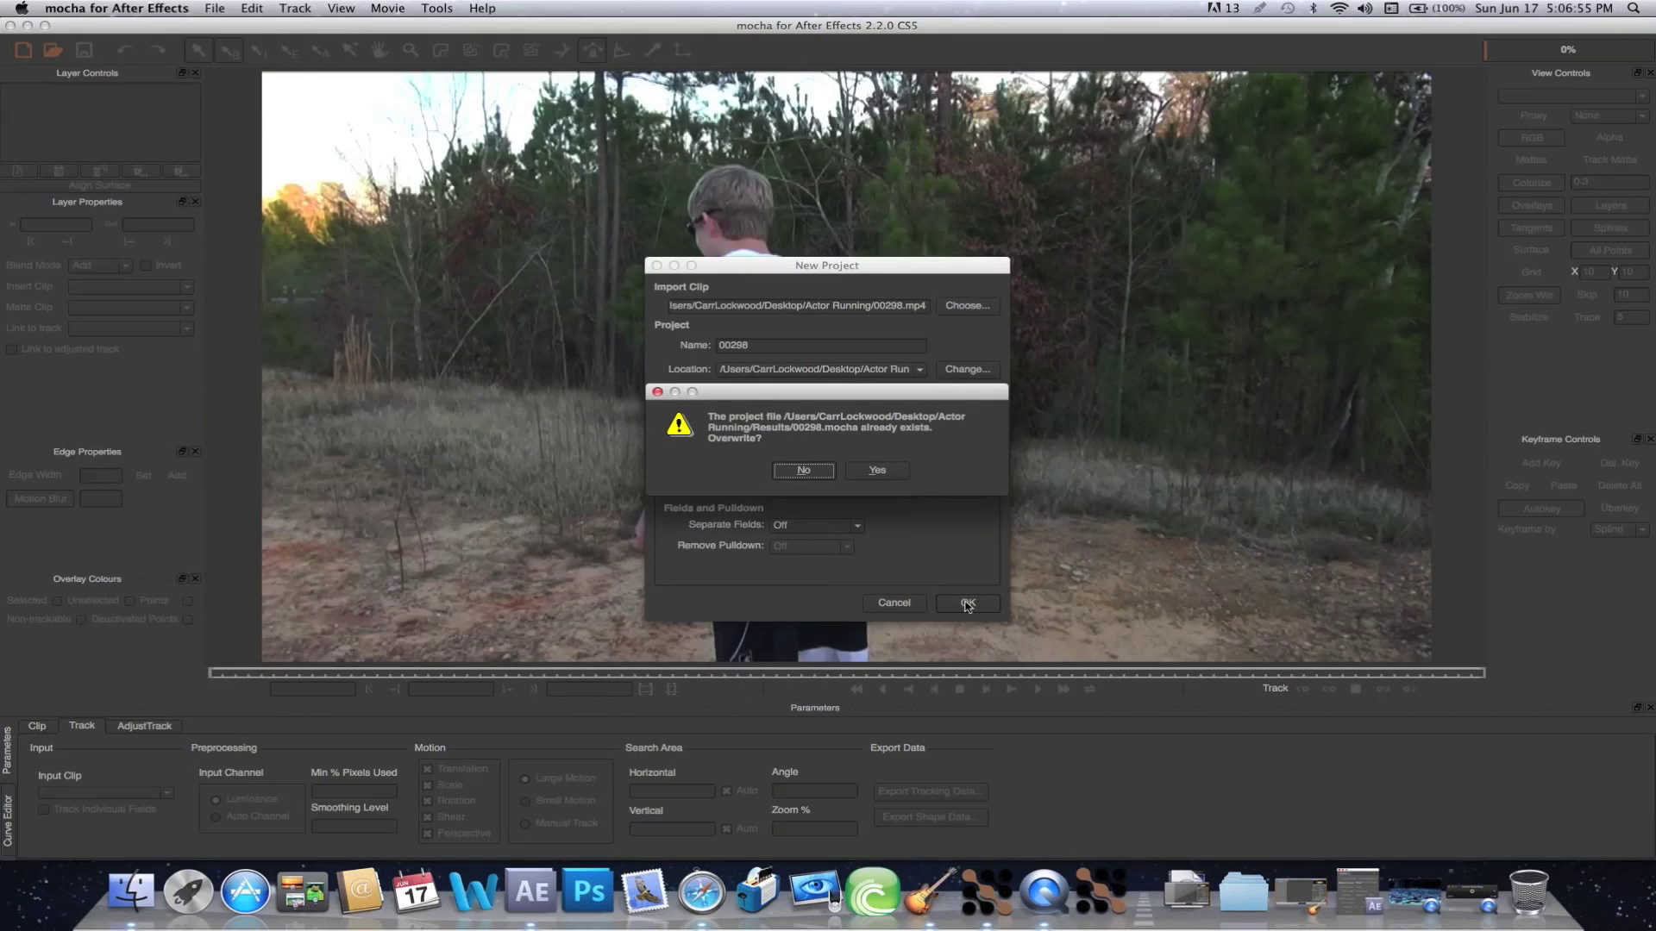
left_click(878, 469)
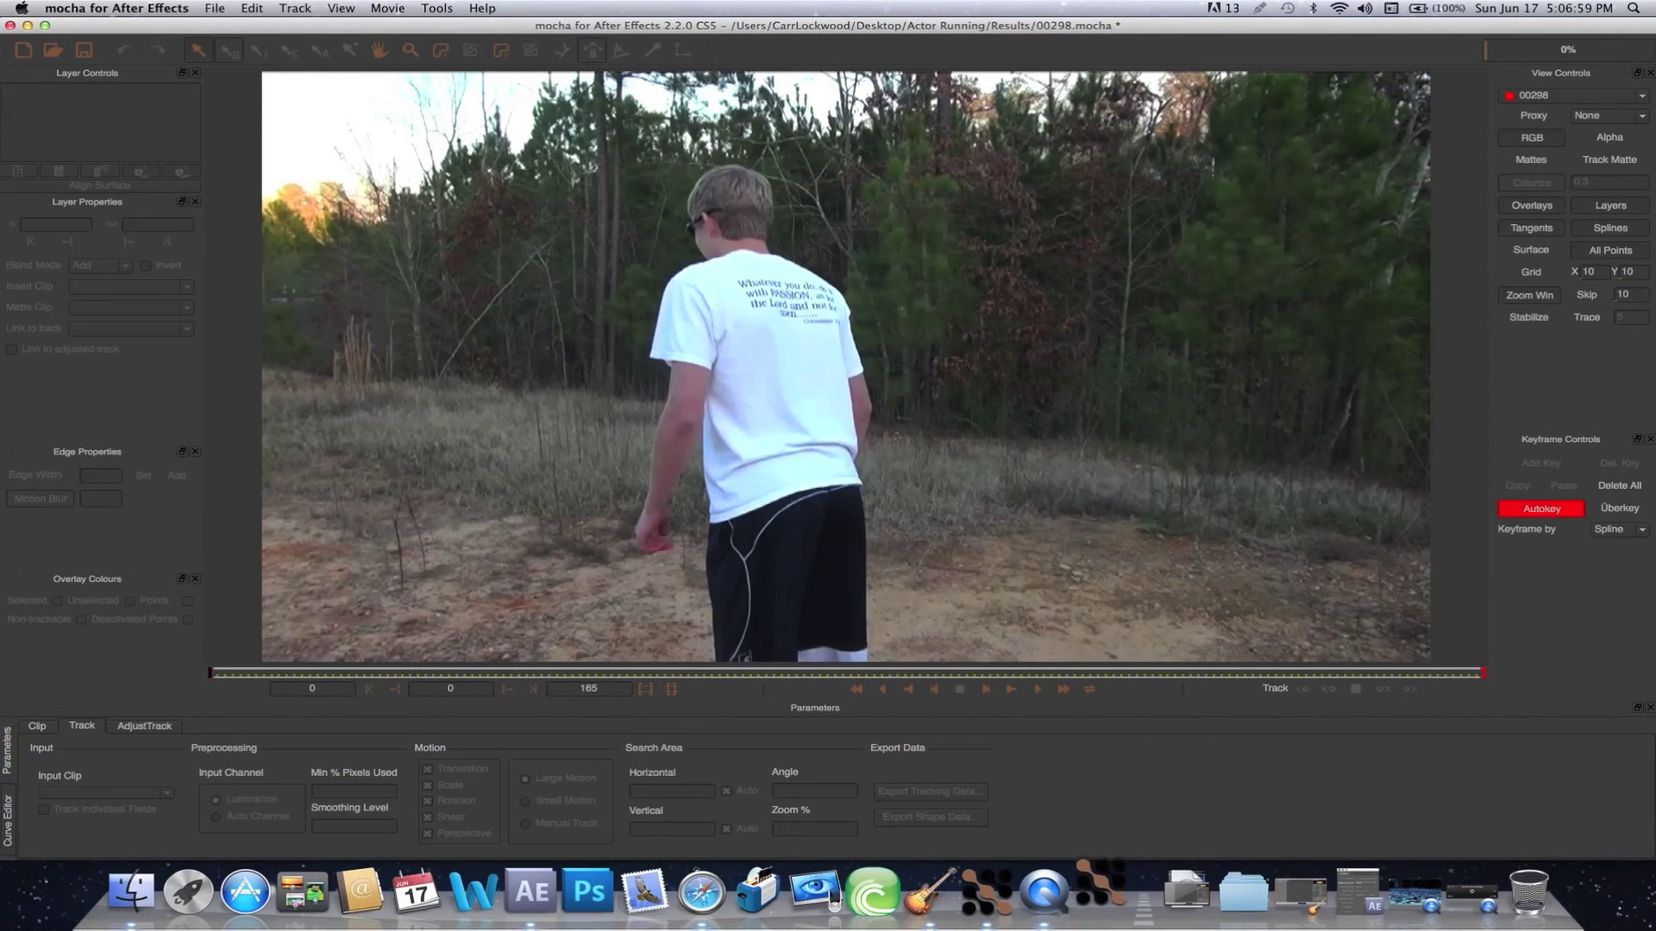
Examine the clip's attributes, colorspace and interlacing settings, and return to the tracking parameters.
left_click(117, 8)
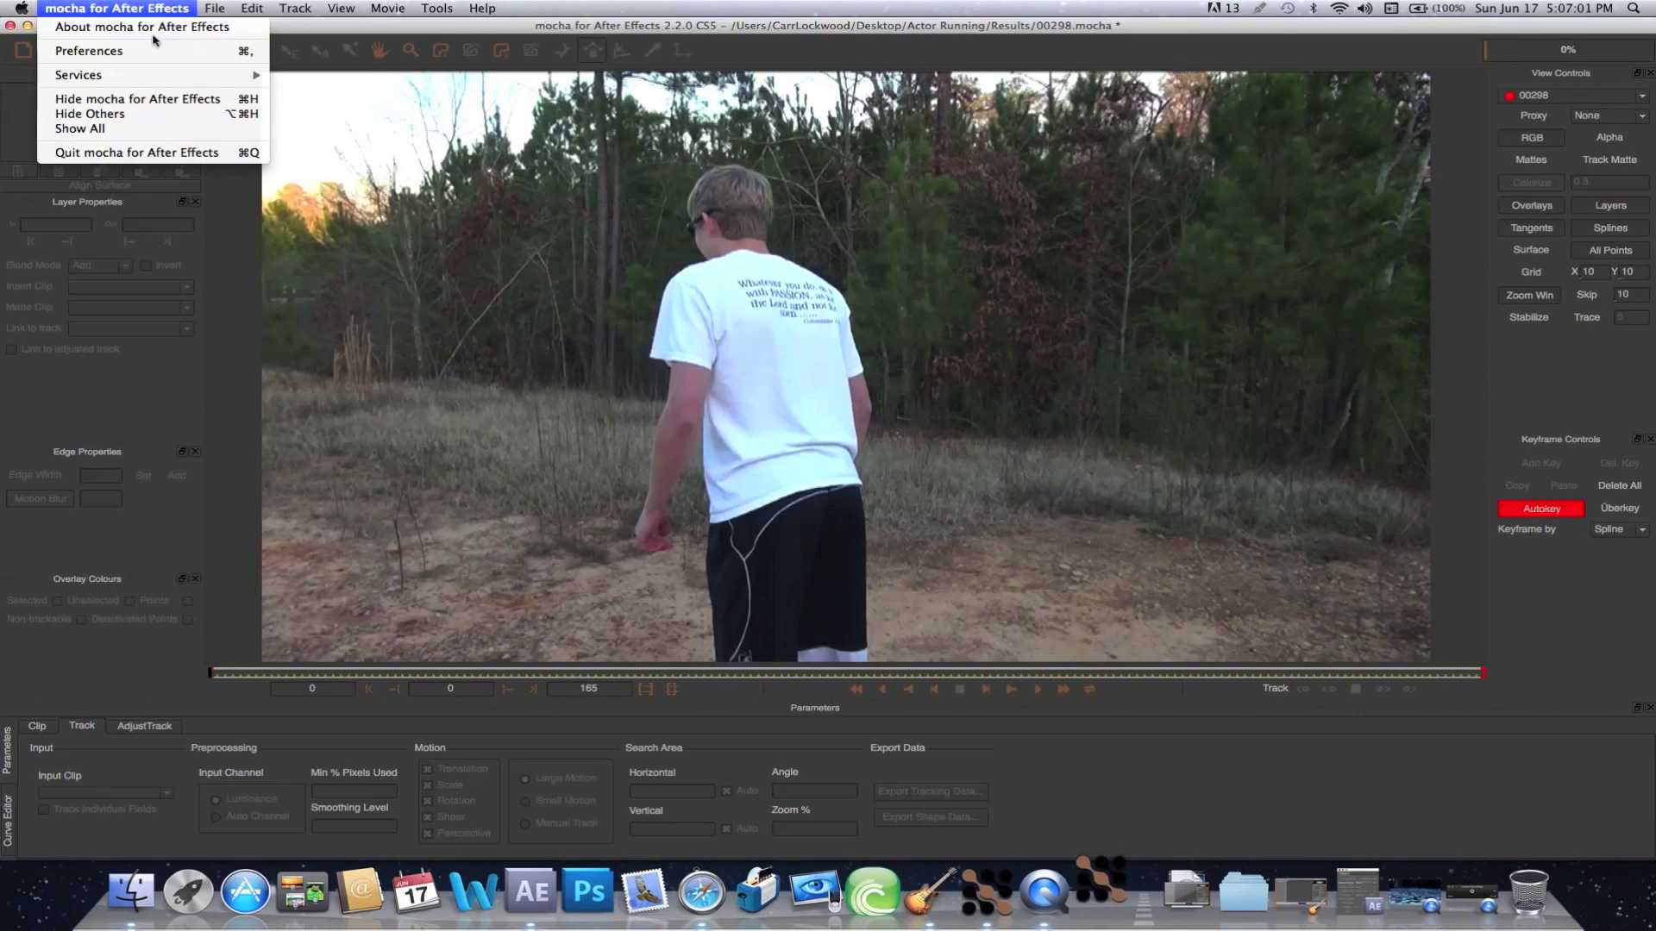
mouse_move(254, 7)
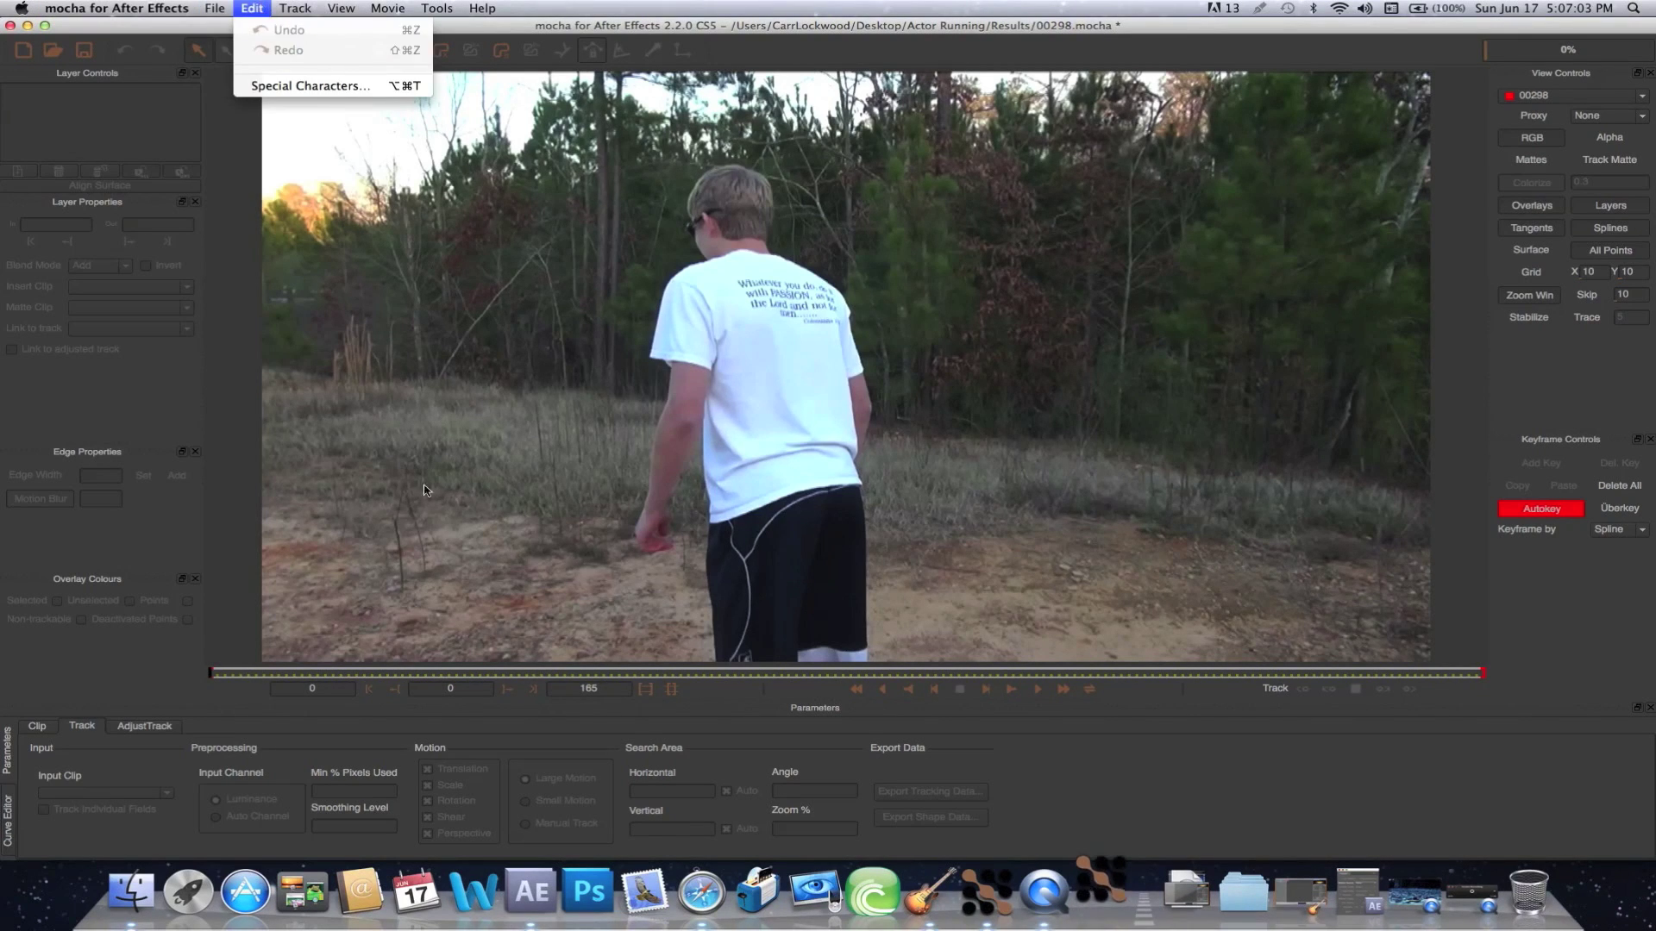
left_click(398, 385)
left_click(144, 726)
left_click(82, 726)
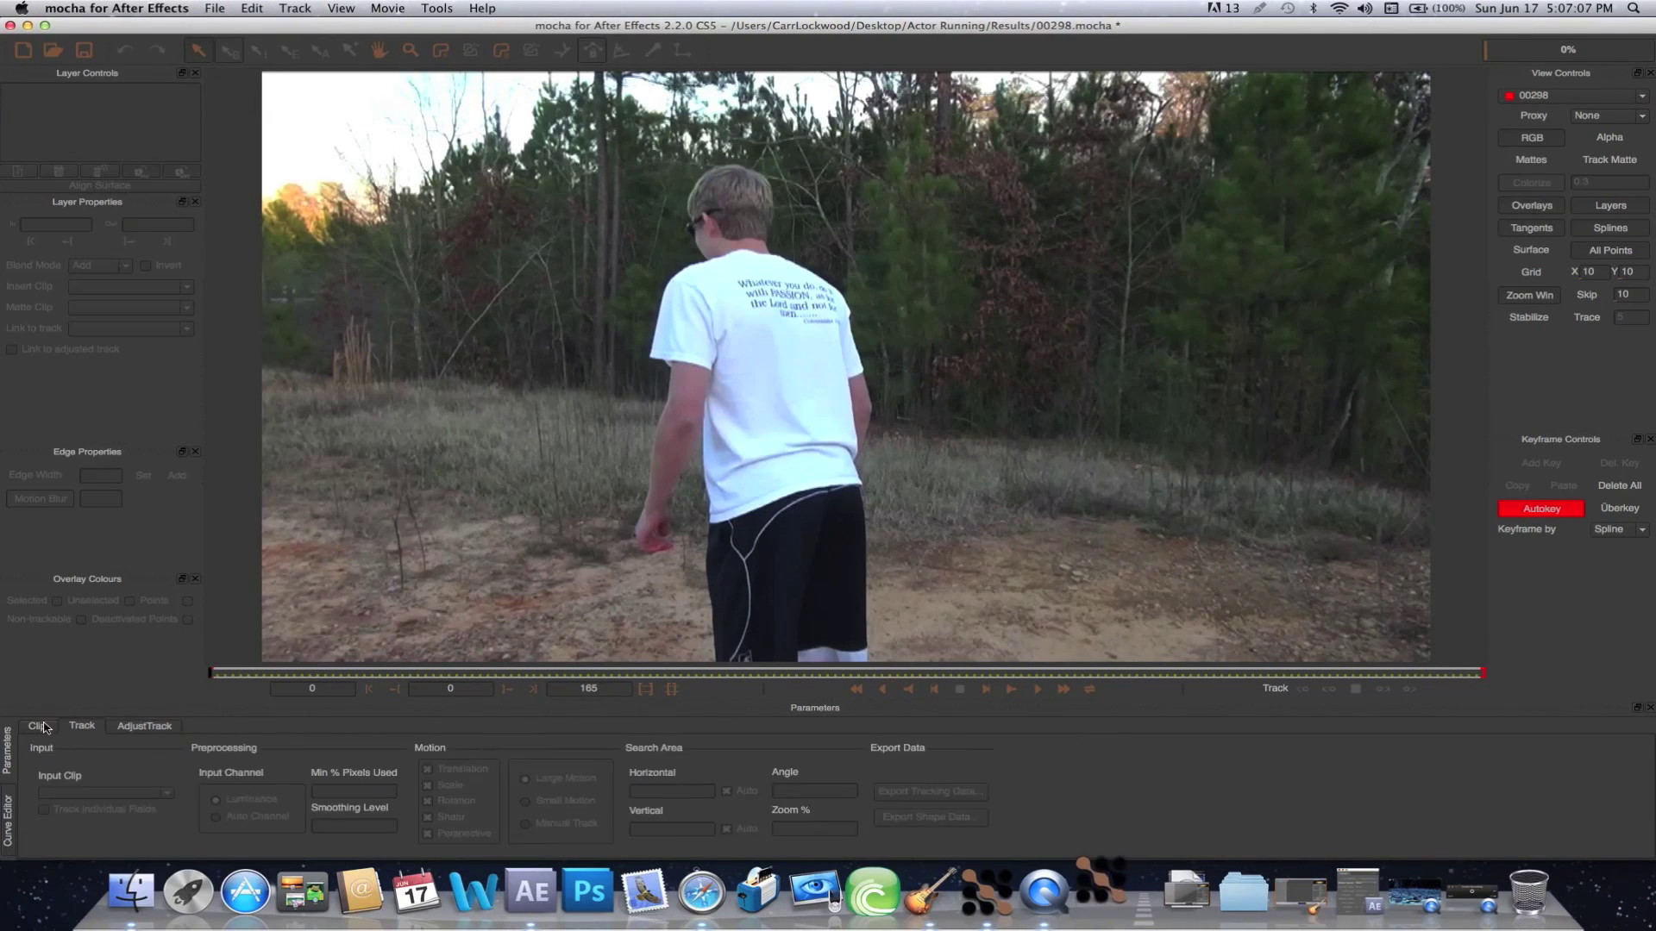
left_click(42, 726)
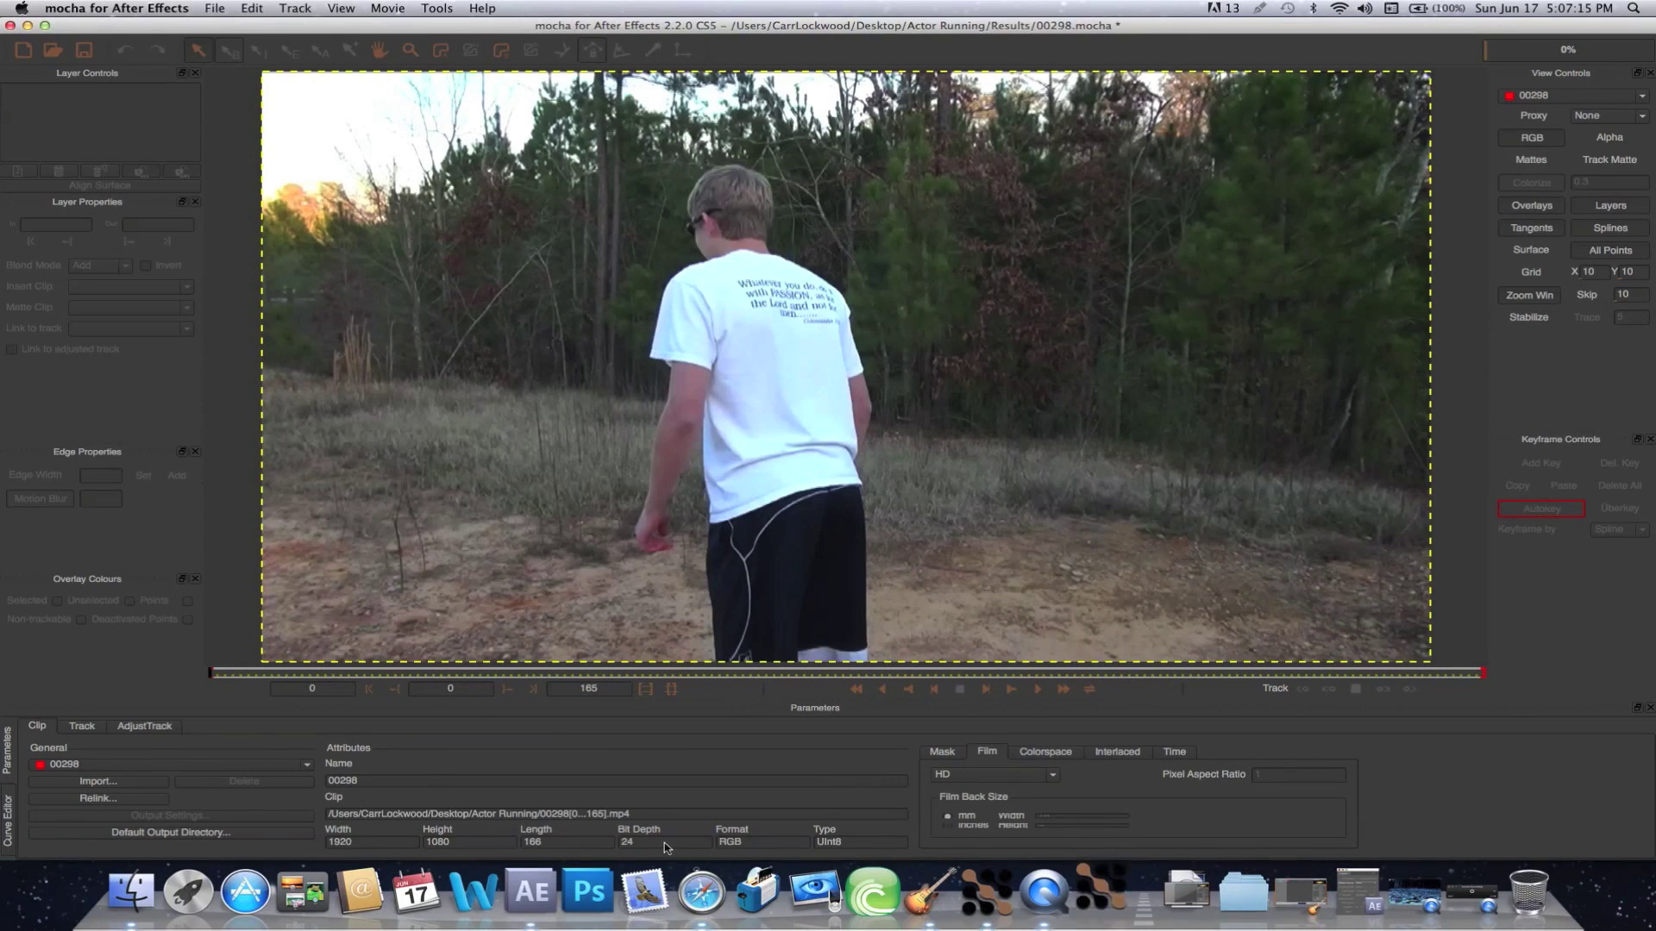
left_click(1046, 752)
left_click(1117, 752)
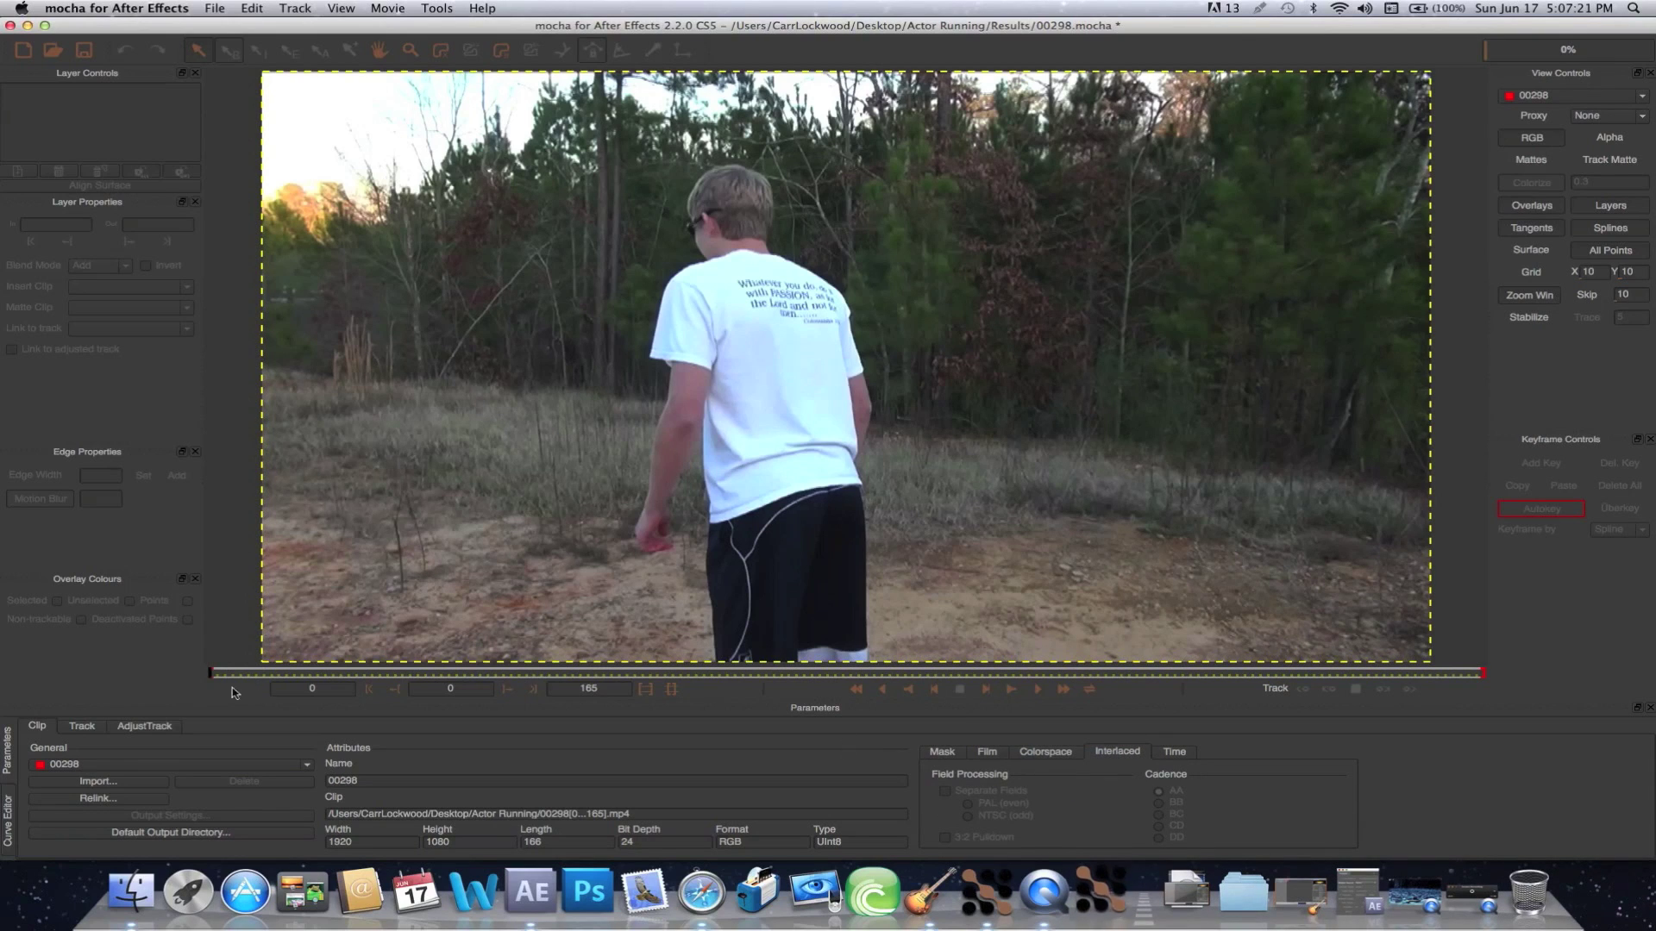
left_click(118, 727)
left_click(82, 726)
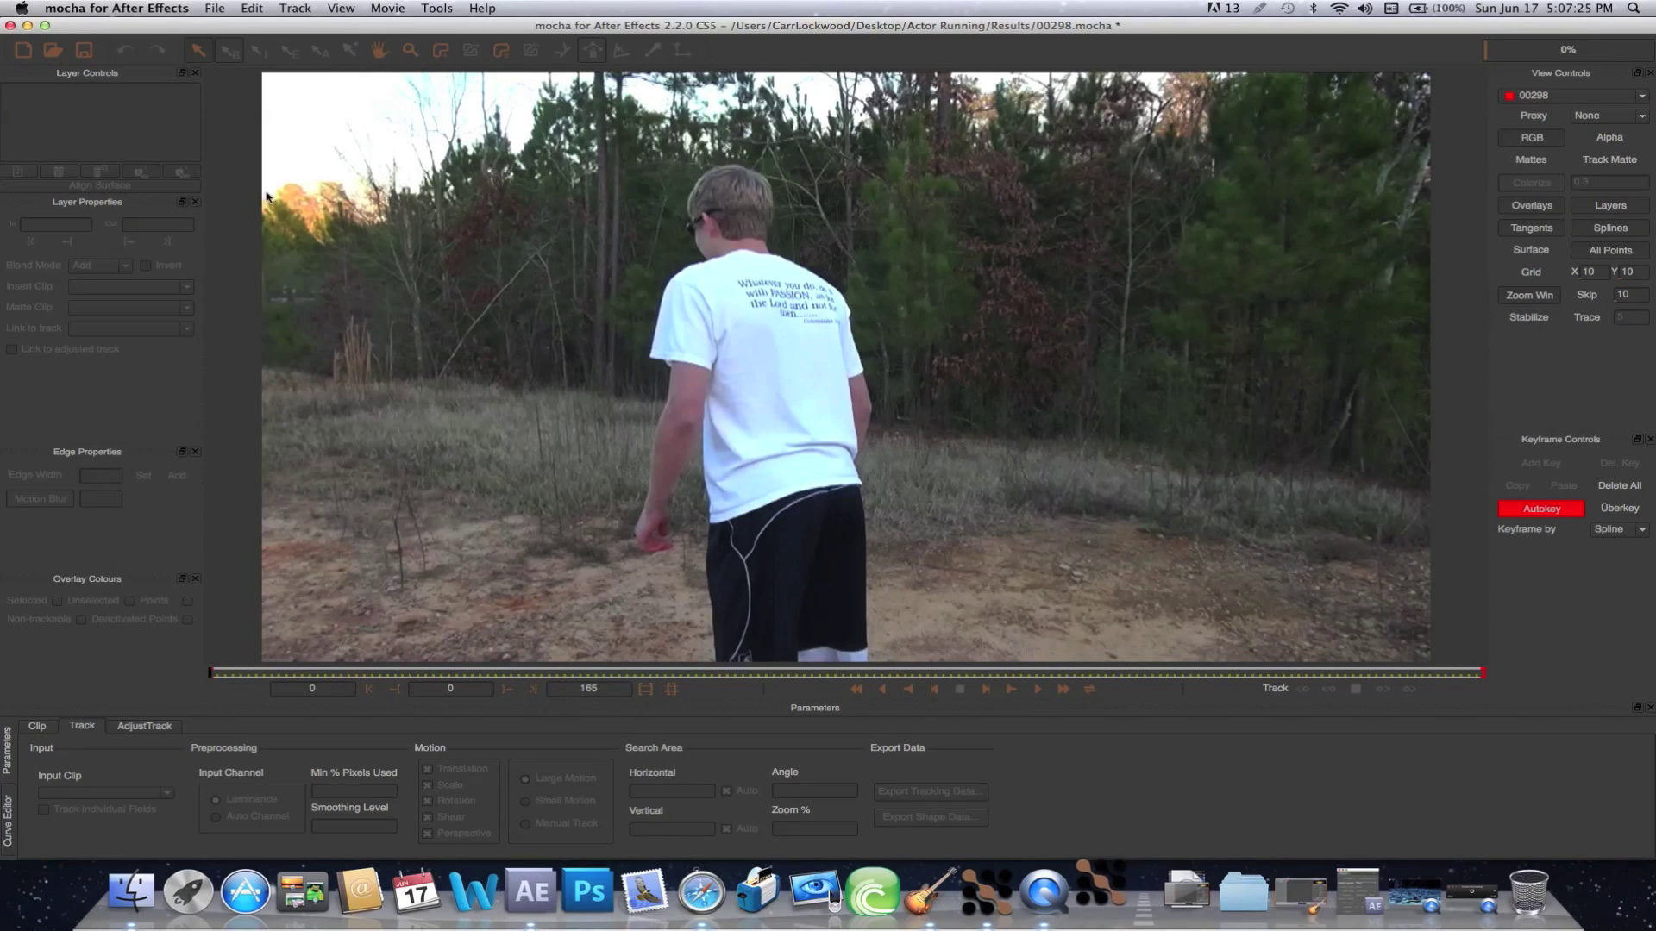
Draw an X-spline around the bare dirt ground to the right of the actor.
left_click(440, 54)
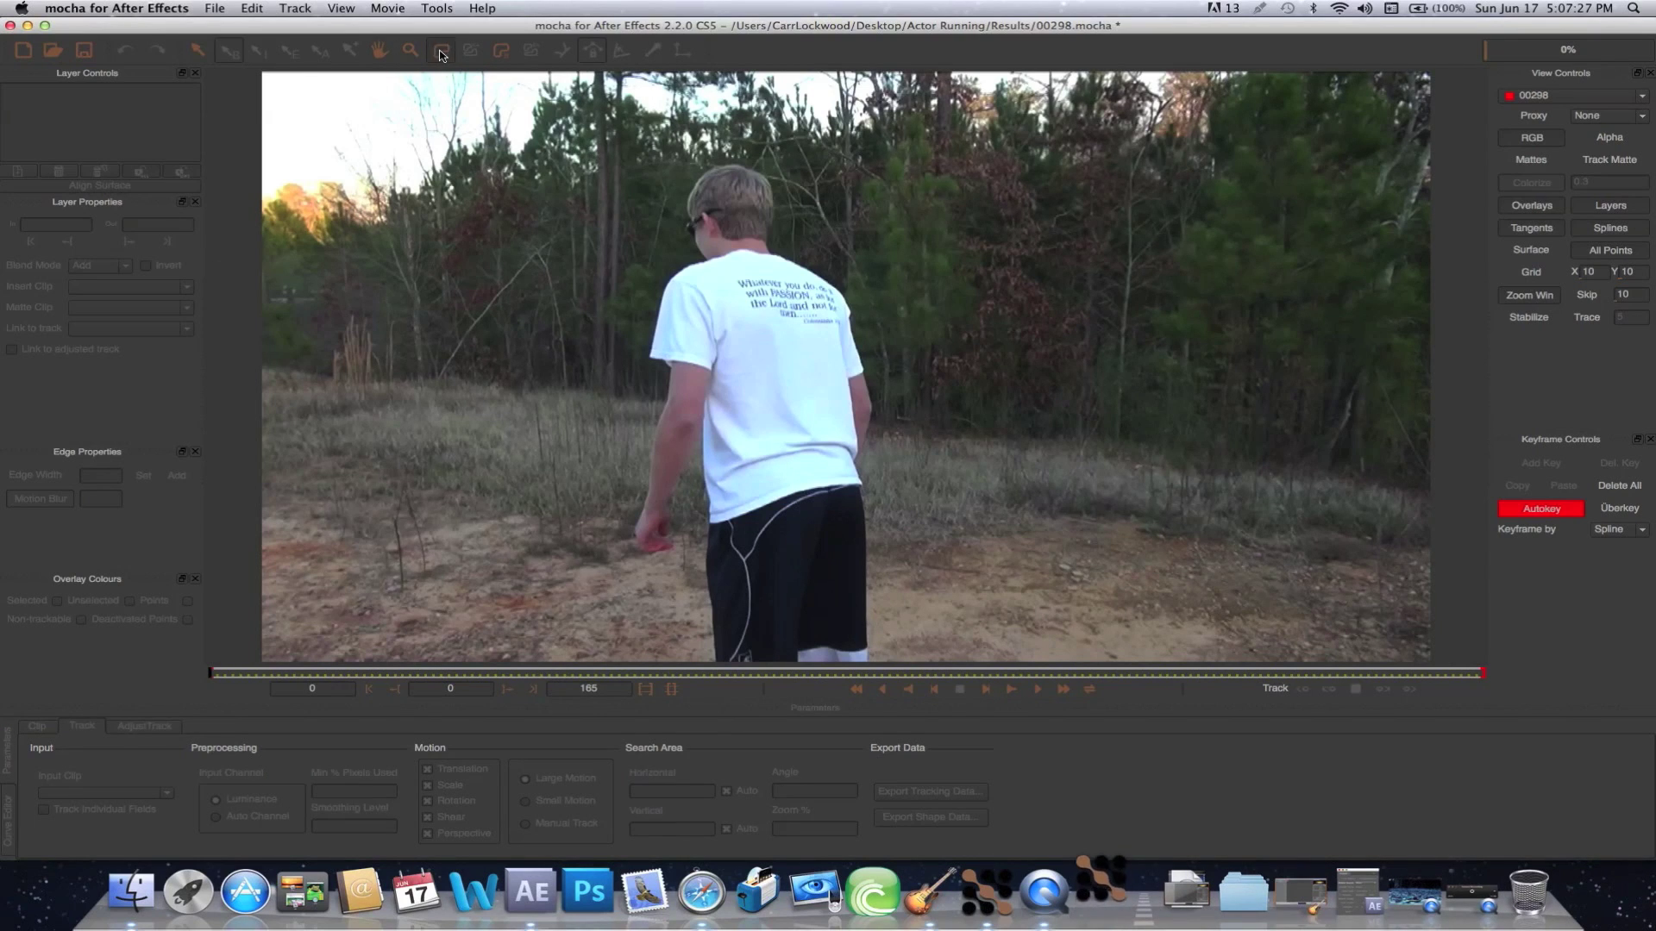
left_click(956, 530)
left_click(883, 563)
left_click(891, 662)
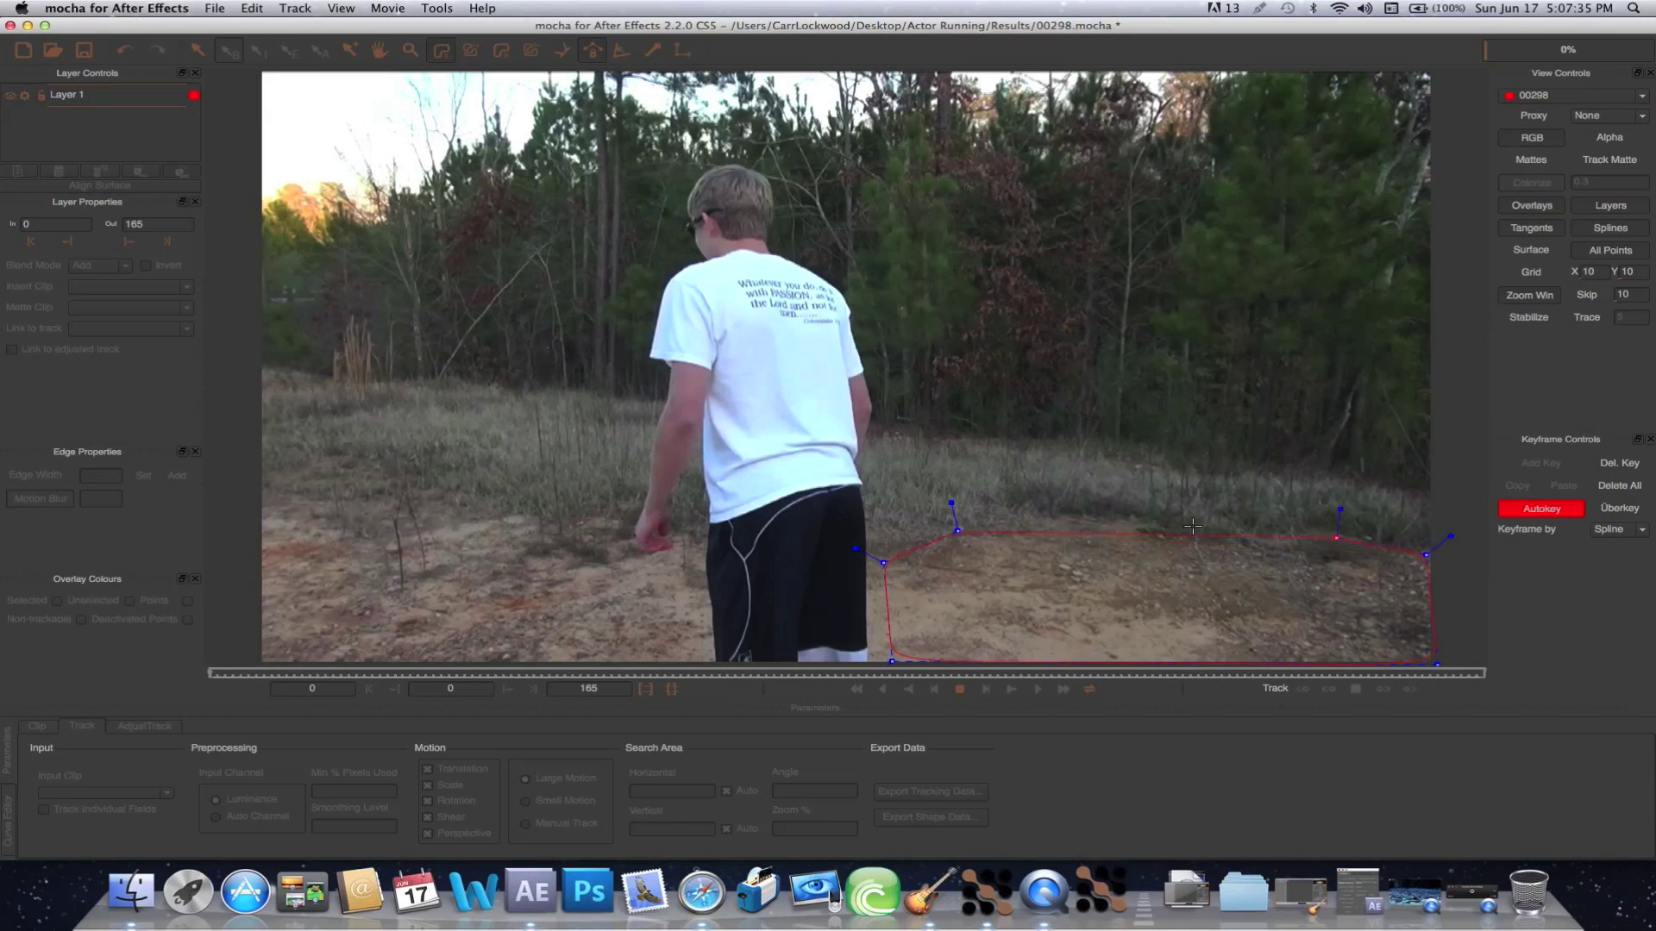
left_click(1028, 505)
left_click(958, 531)
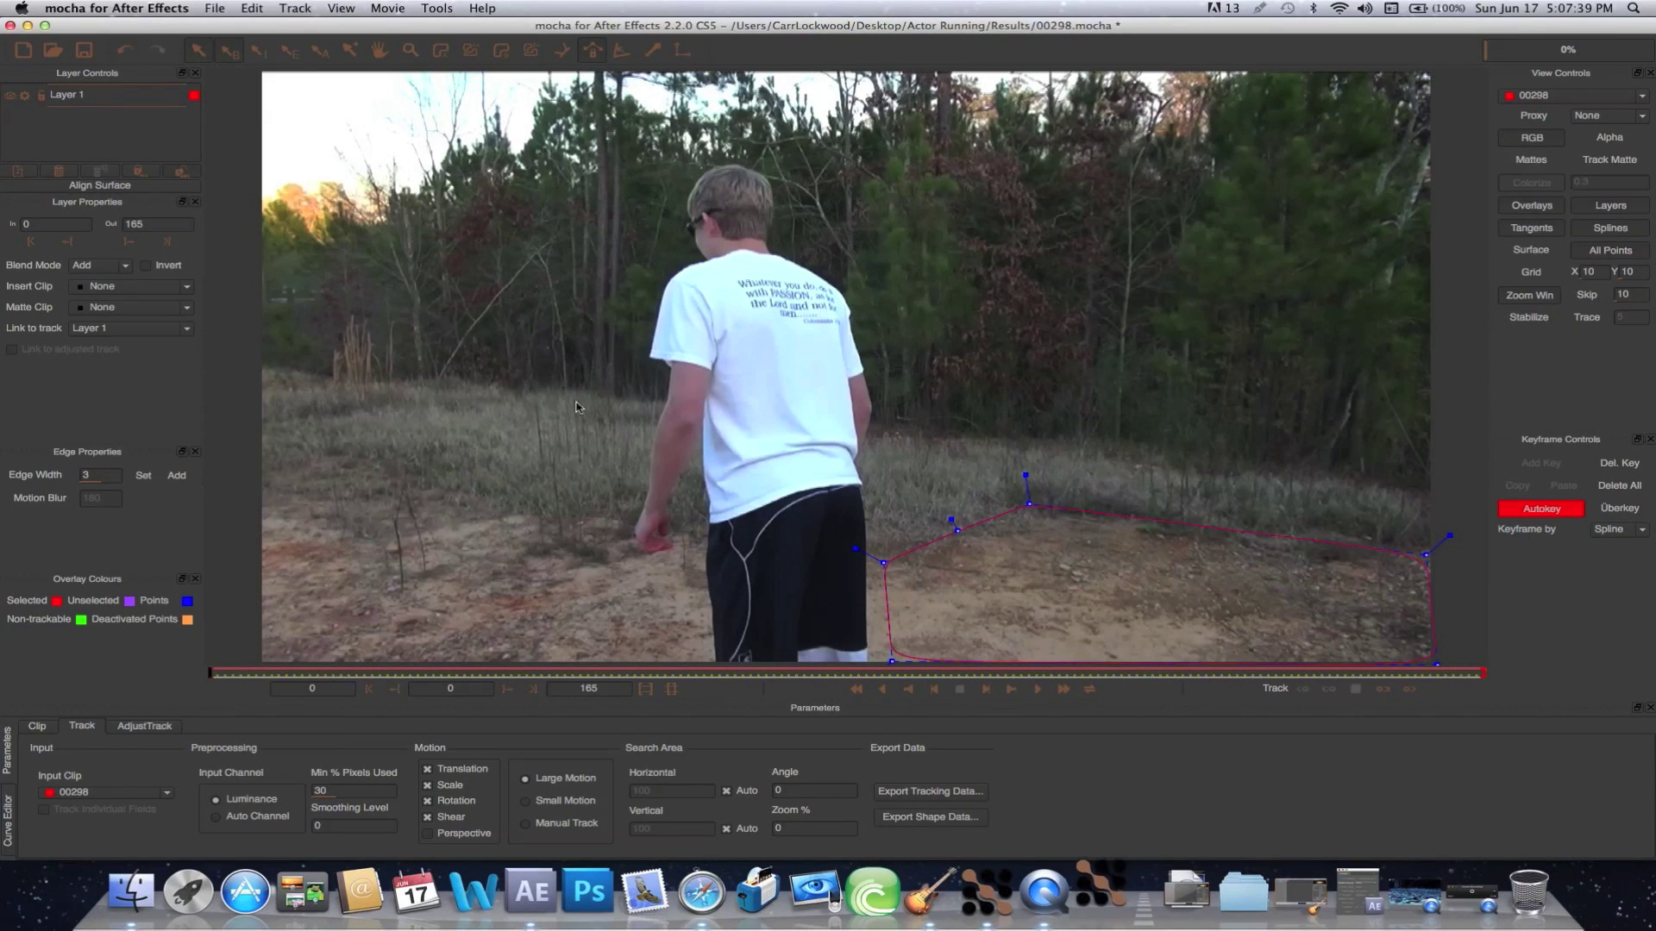
Add a second X-spline to Layer 1 around the trees to the right of the actor.
left_click(475, 55)
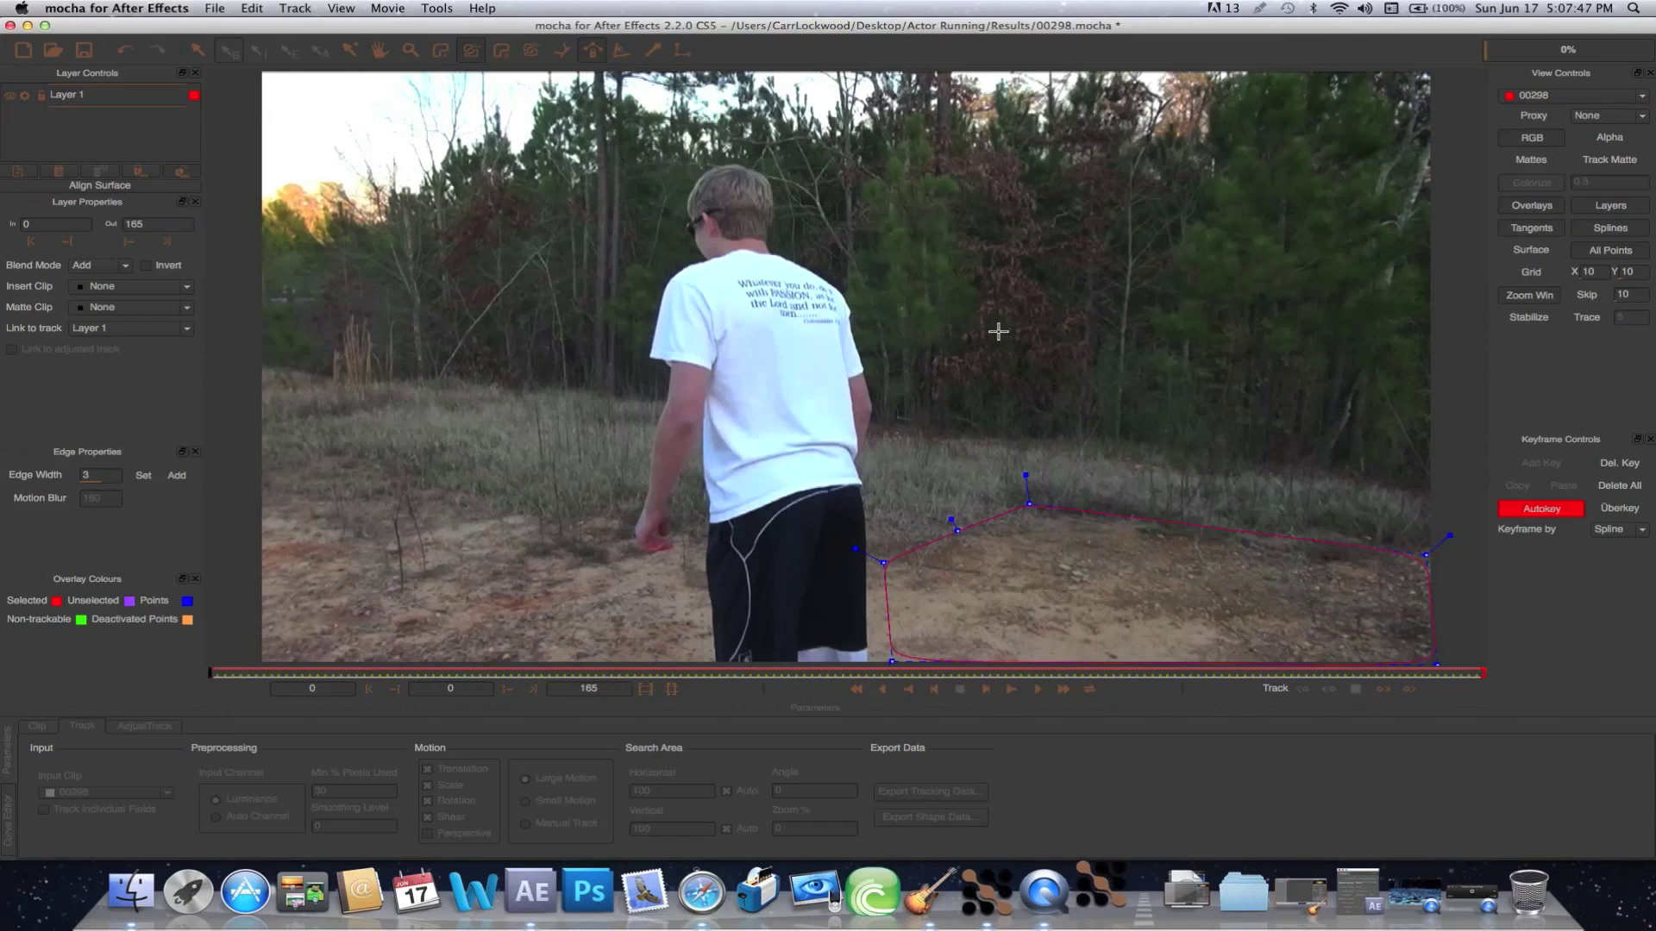
left_click(917, 436)
left_click(1423, 486)
left_click(1423, 494)
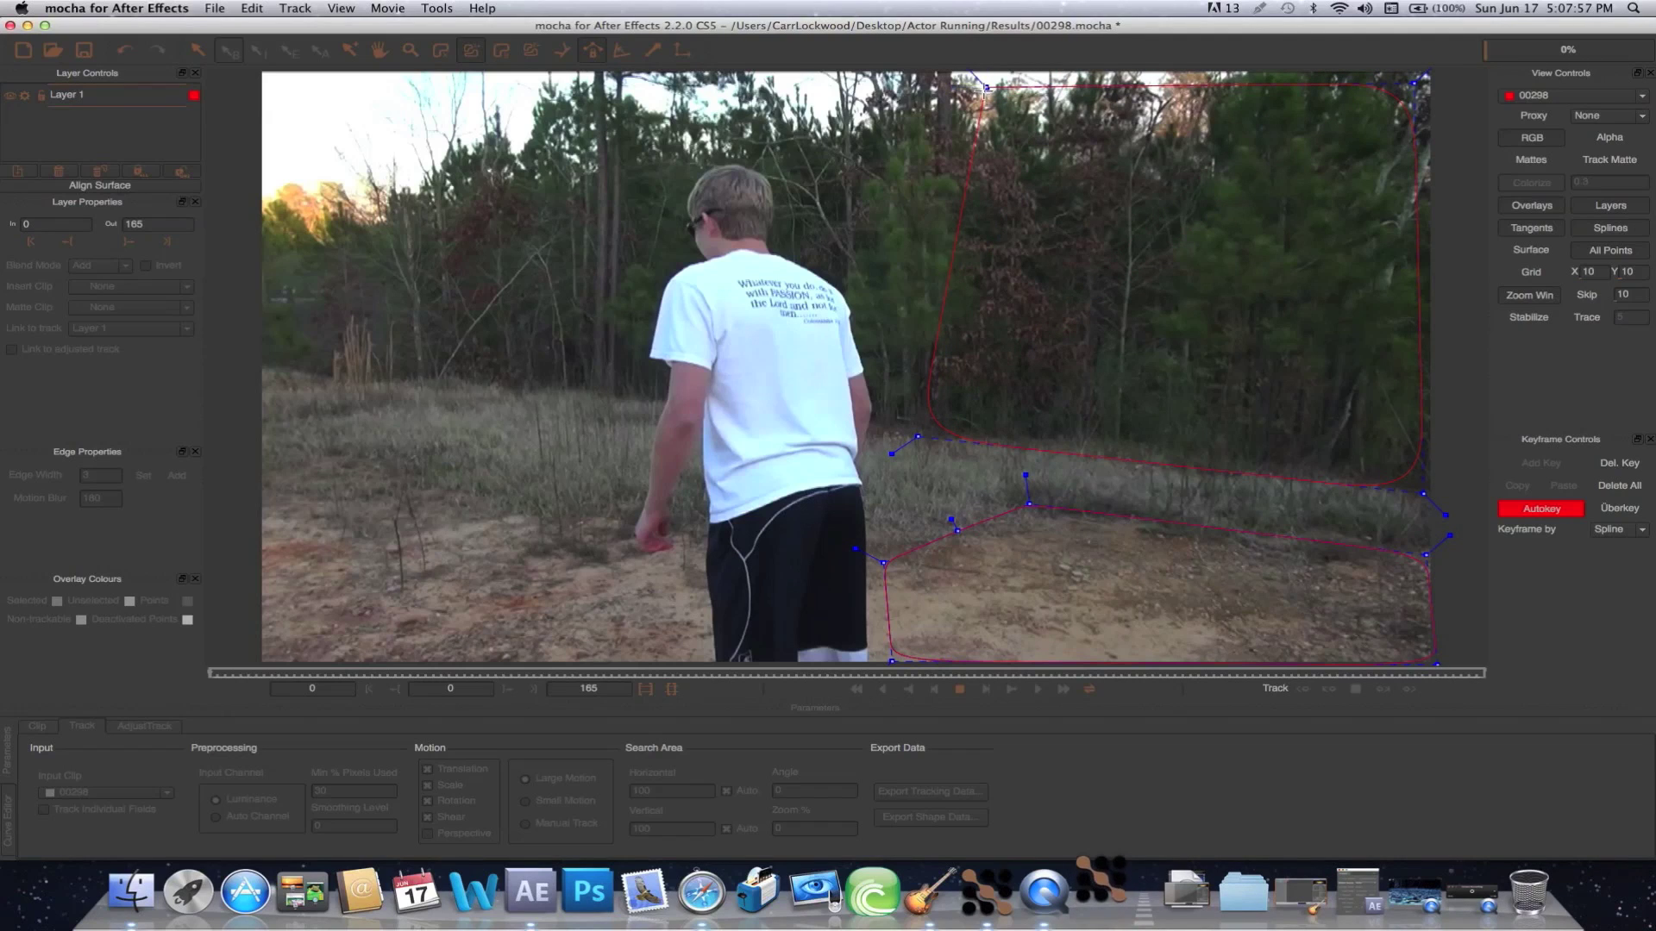
left_click(985, 87)
left_click(900, 365)
left_click(917, 437)
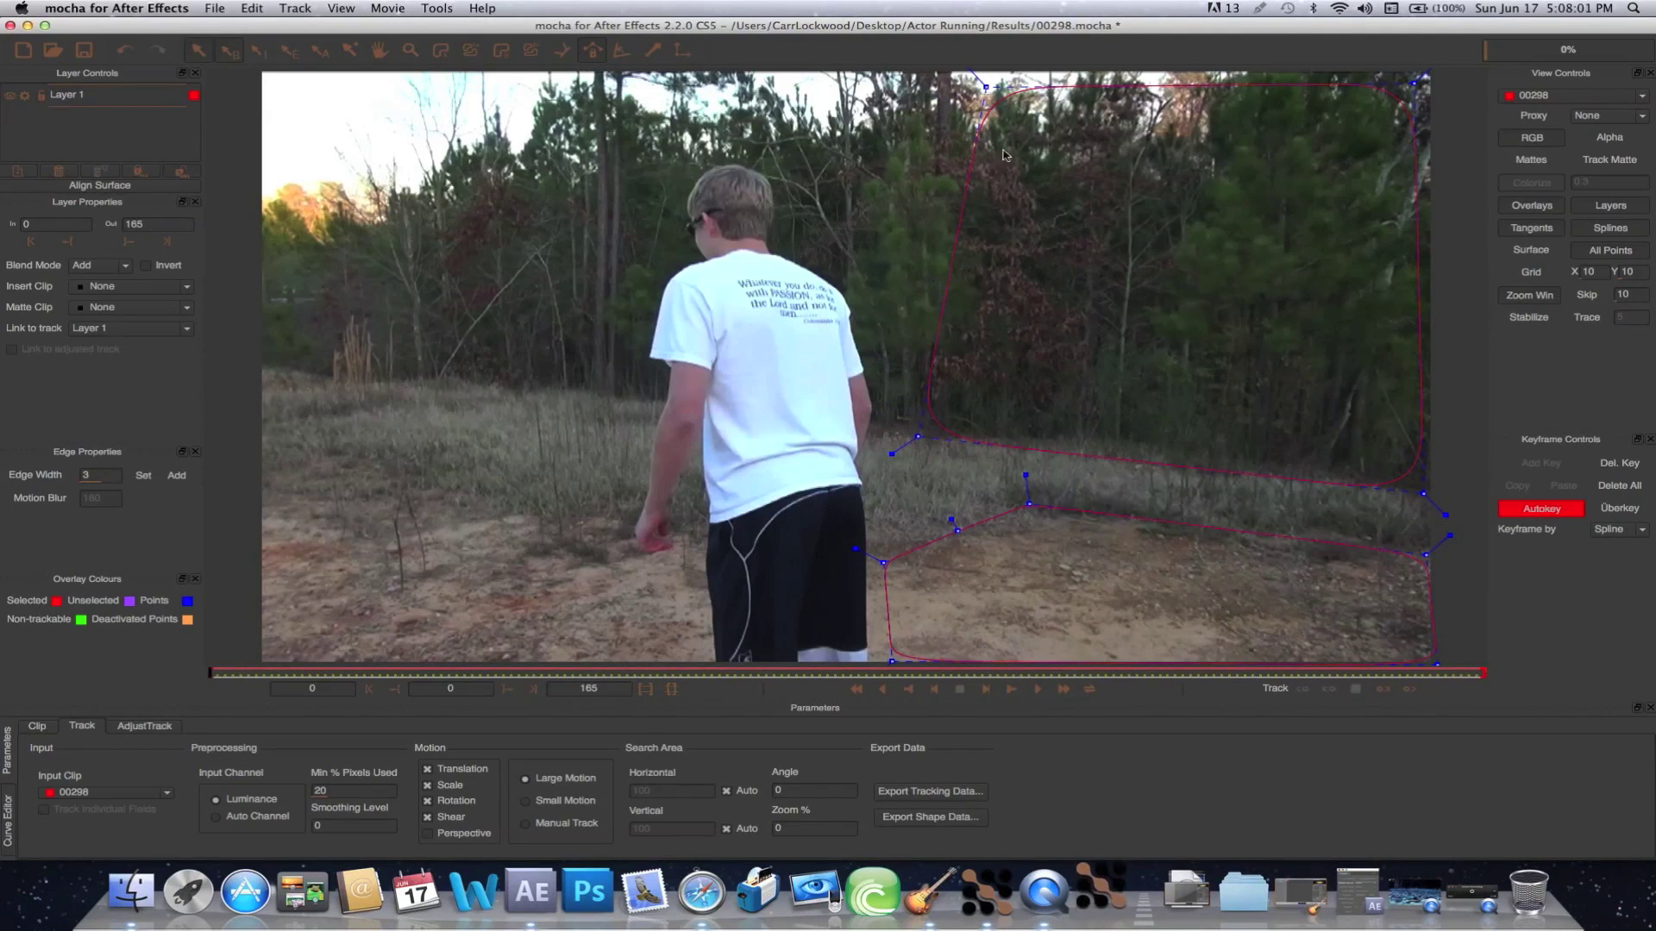
Add a Bezier spline to Layer 1 around the trees and sky in the upper-left part of the footage.
left_click(531, 50)
left_click(608, 80)
left_click(581, 272)
left_click(327, 323)
left_click(263, 332)
left_click_drag(265, 159, 266, 125)
left_click_drag(510, 76, 562, 75)
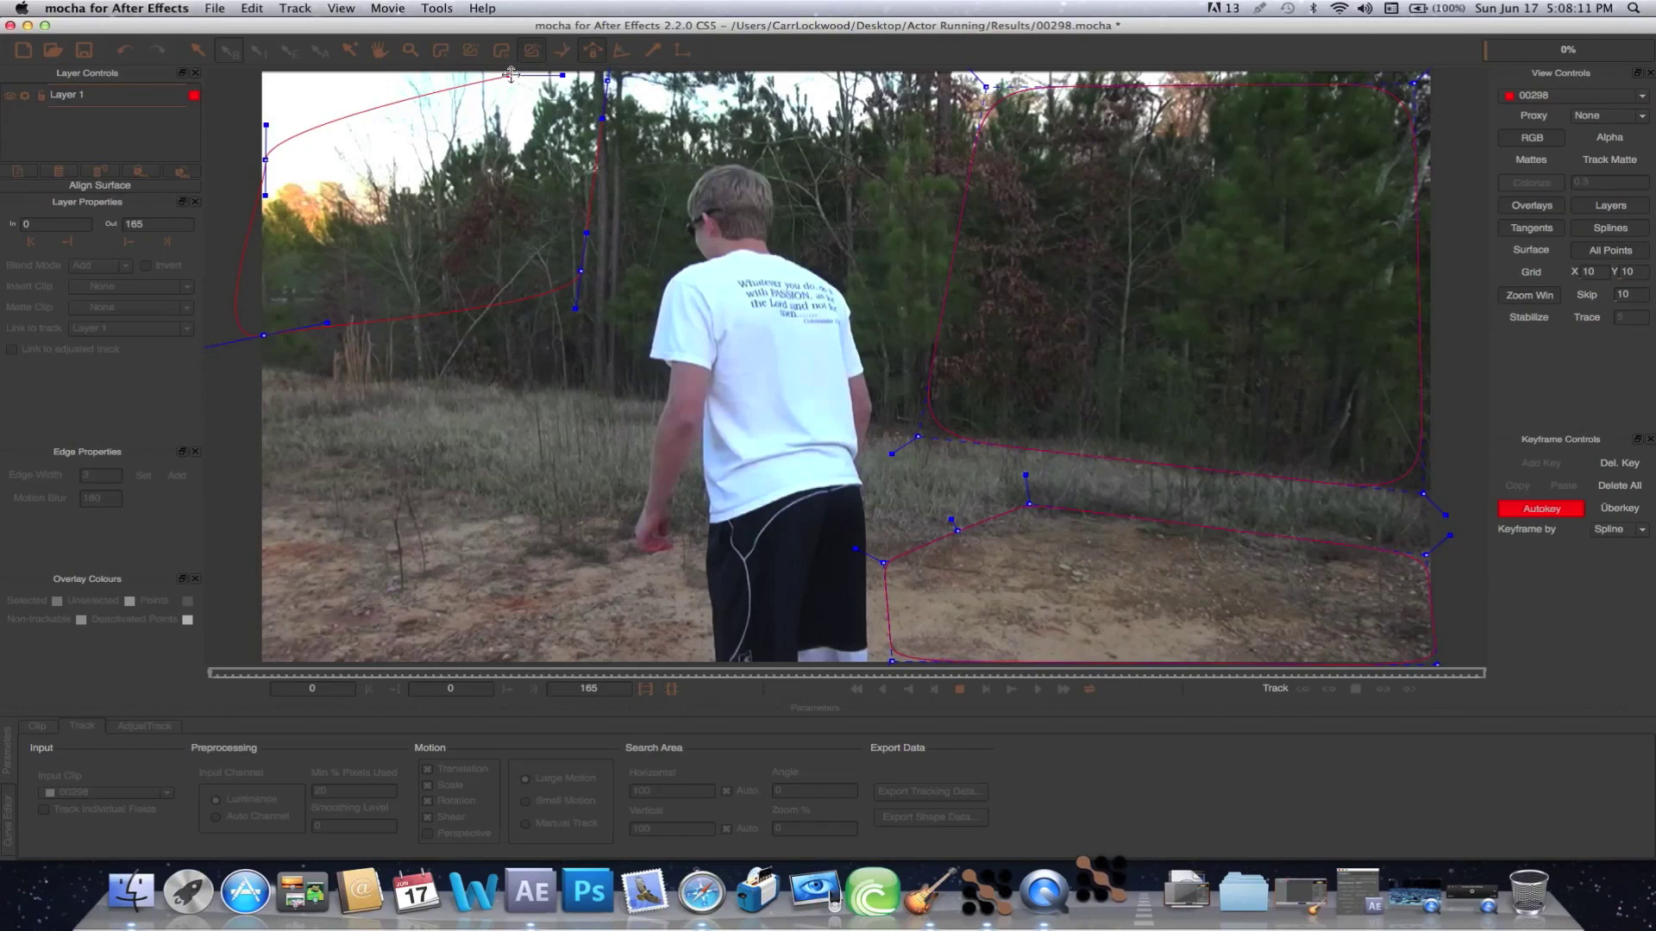
left_click(608, 79)
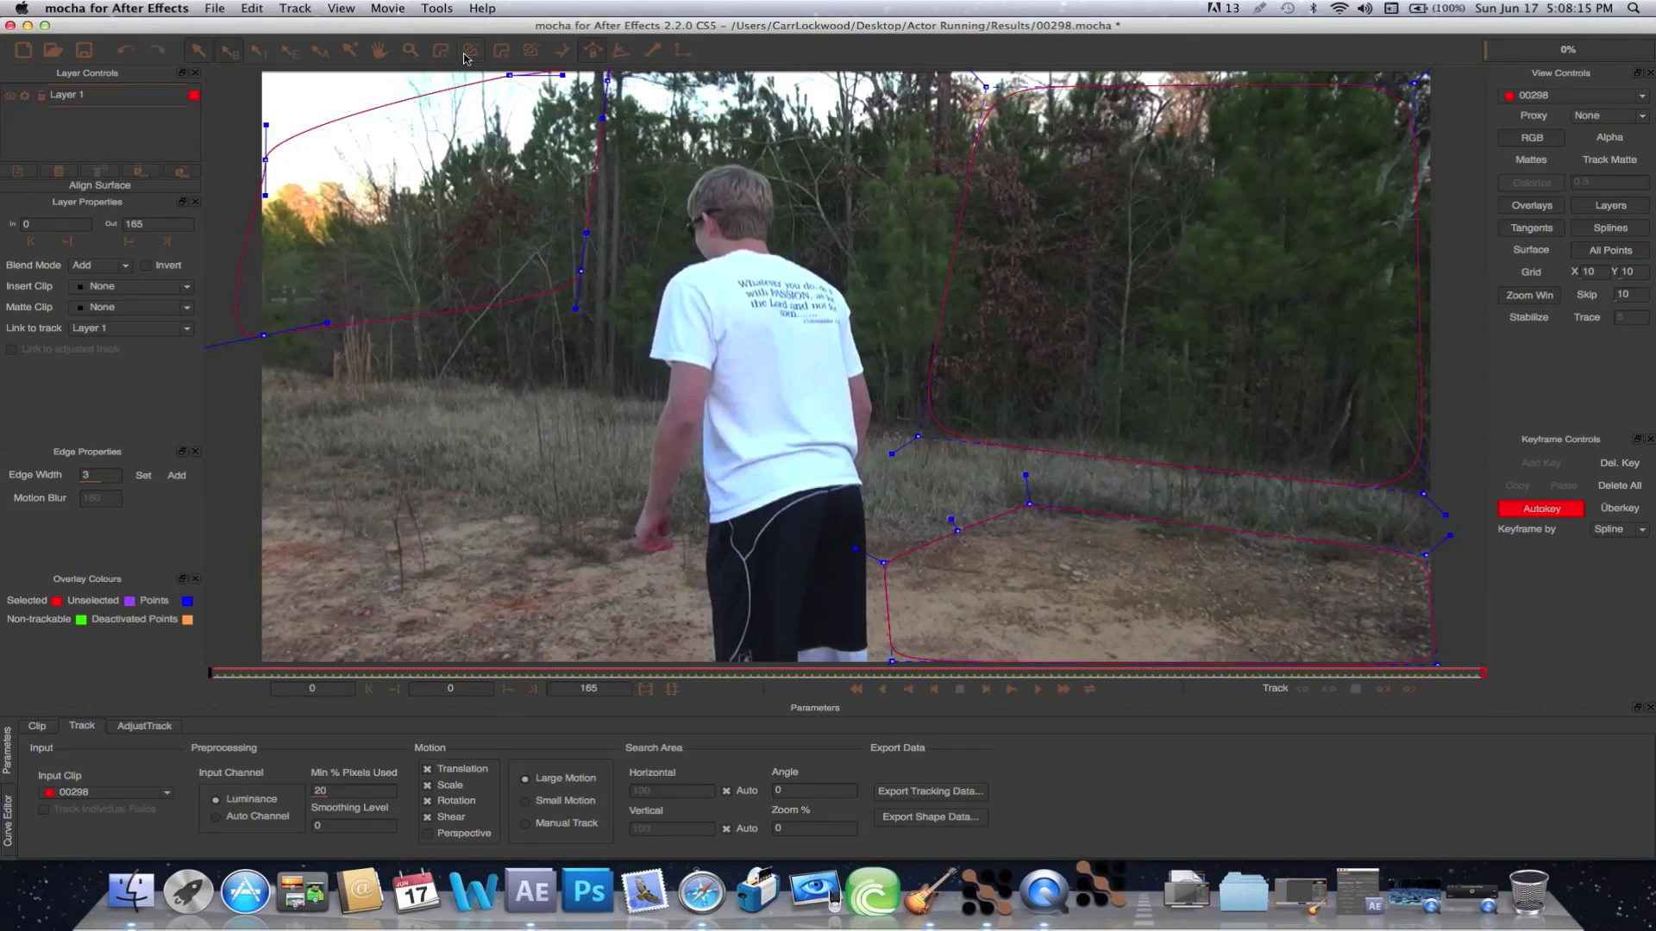
Add another Bezier spline to Layer 1 enclosing the trees to the right of the actor.
left_click(532, 53)
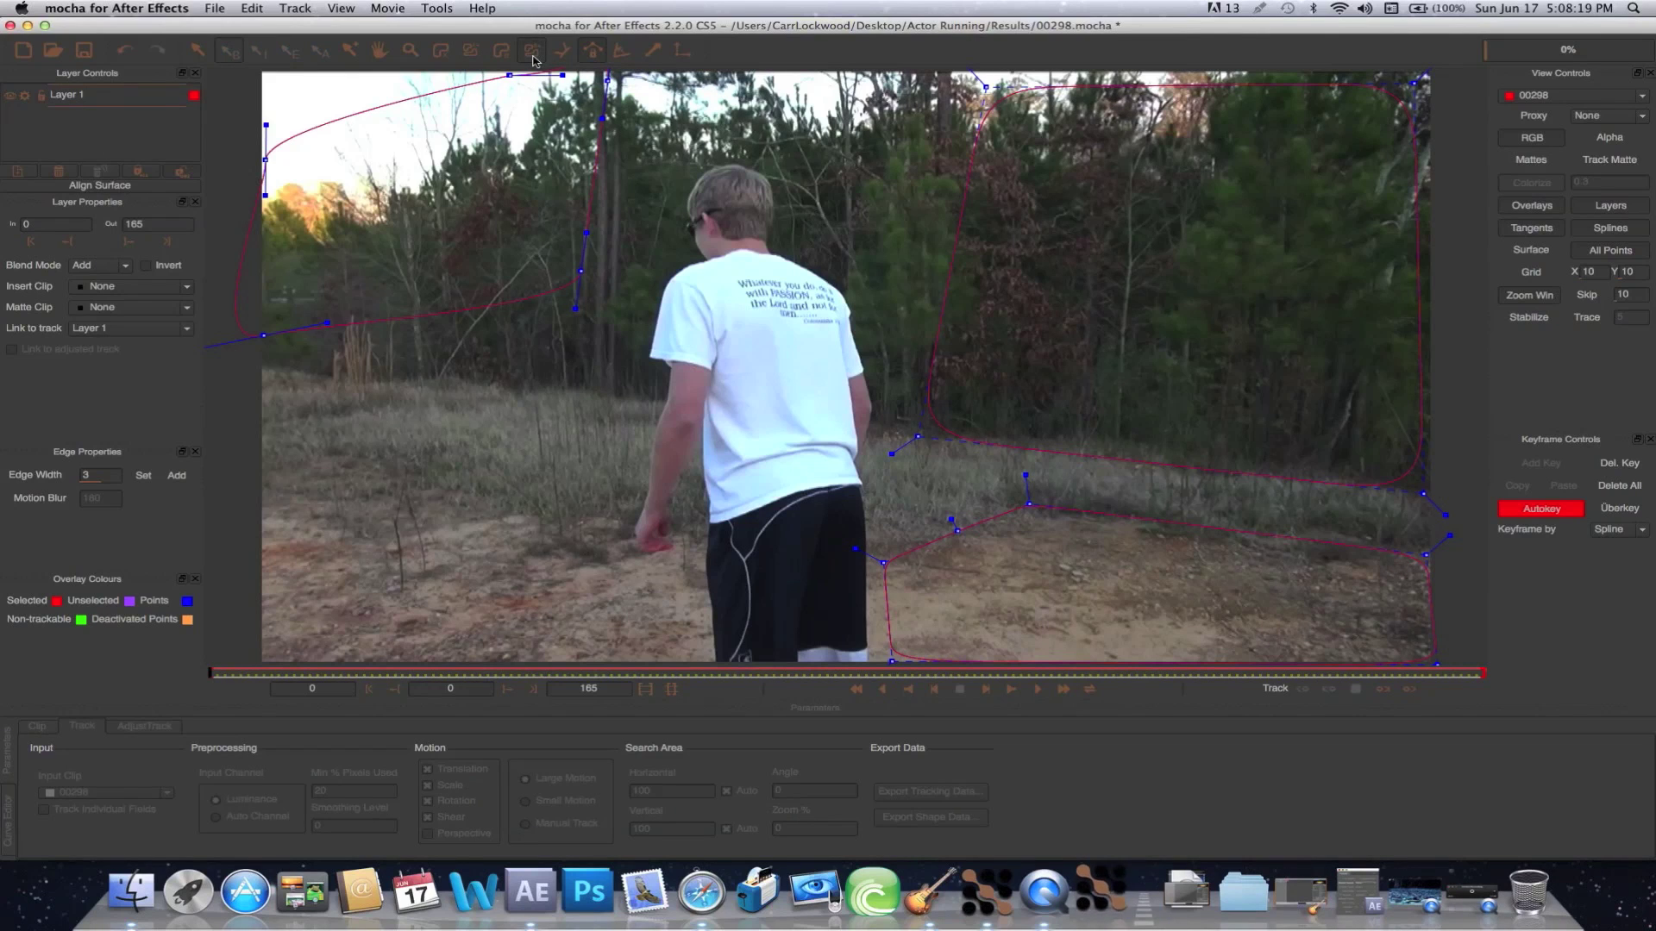
left_click(984, 87)
left_click(919, 438)
left_click(1407, 489)
left_click(1405, 102)
left_click(984, 87)
Track Layer 1 forward from the first frame and stop the tracking at frame 28.
left_click(1408, 689)
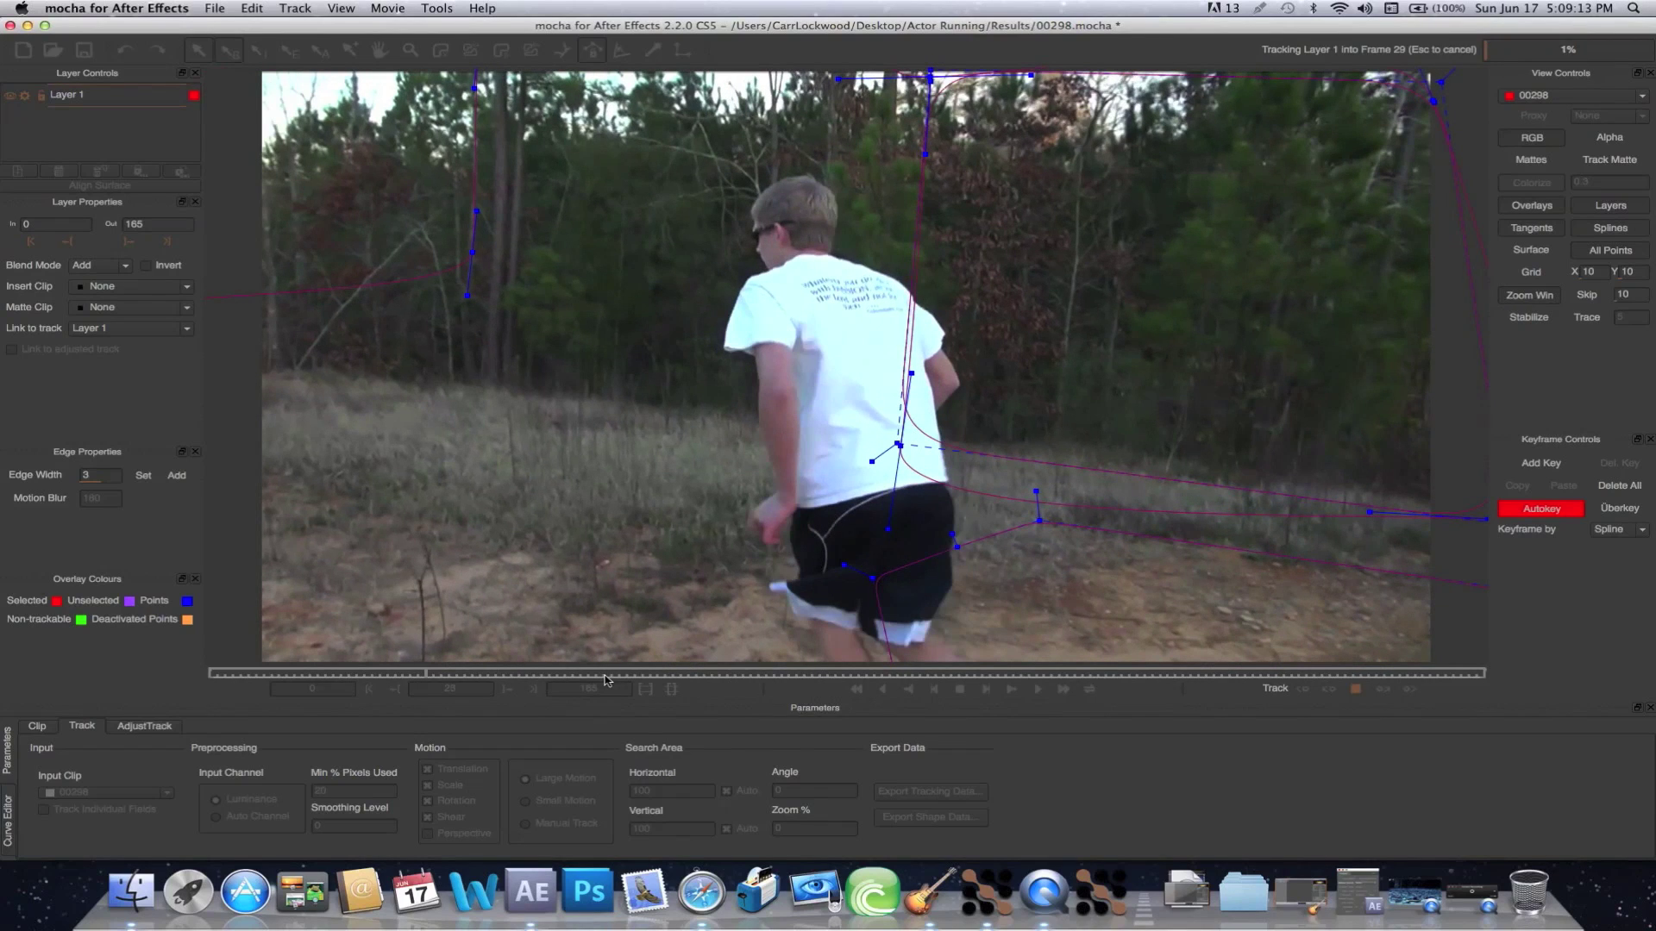
key("Escape")
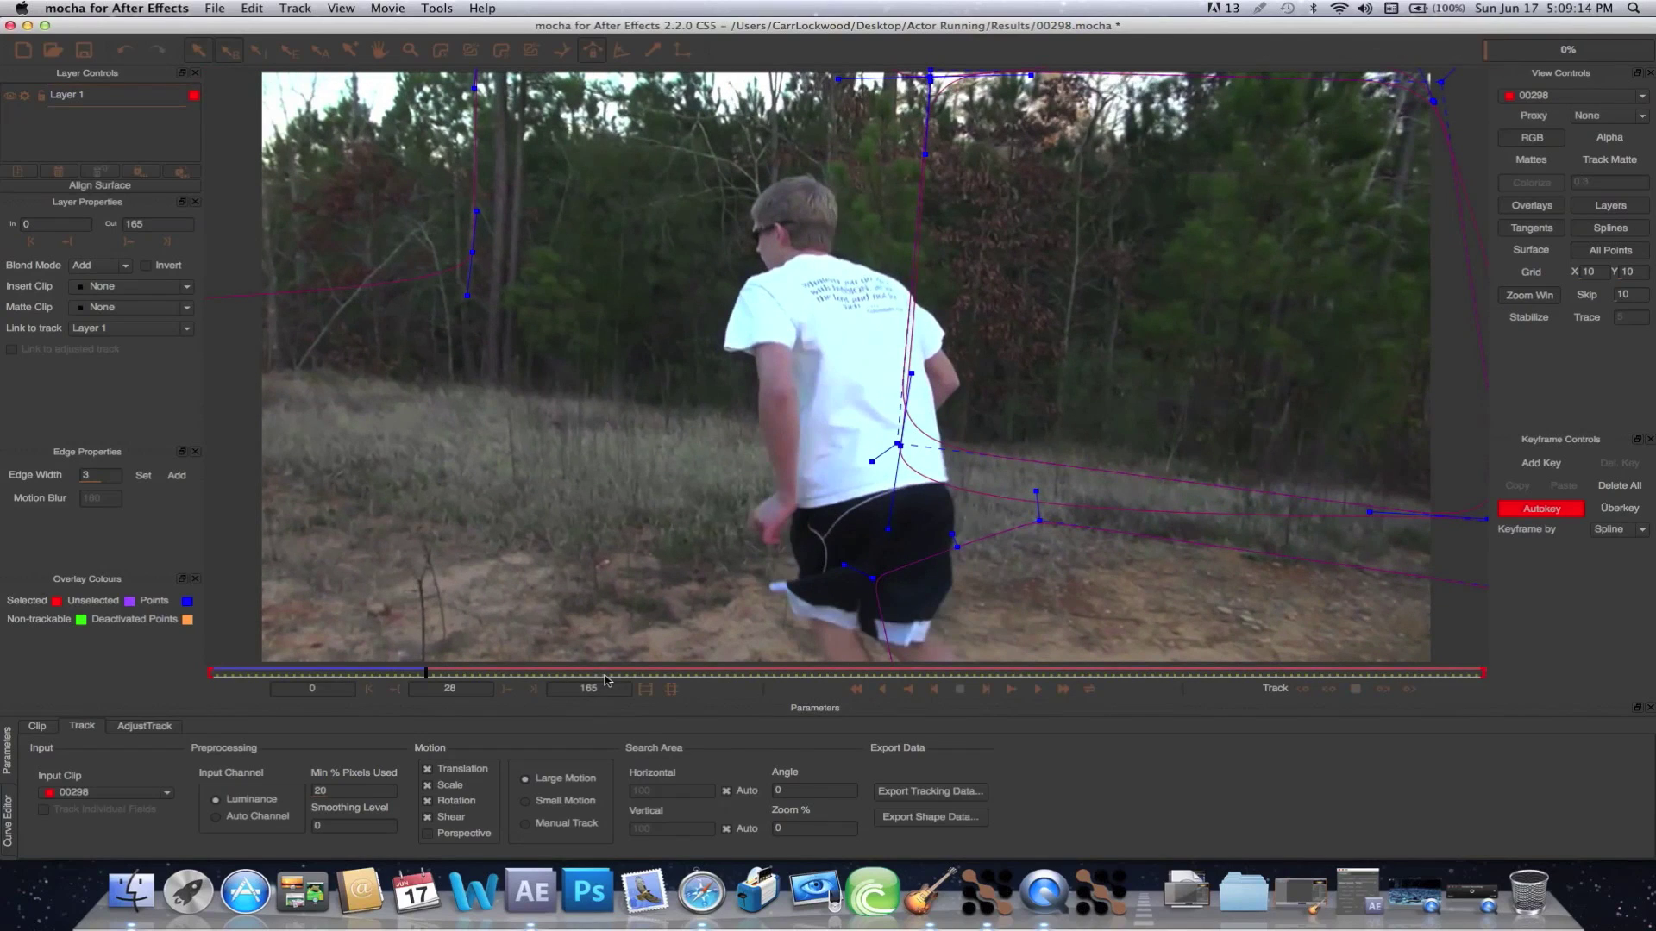
Copy Layer 1's tracking data to the clipboard in the After Effects Transform Data format (anchor point, position, scale and rotation).
left_click(956, 820)
left_click(943, 798)
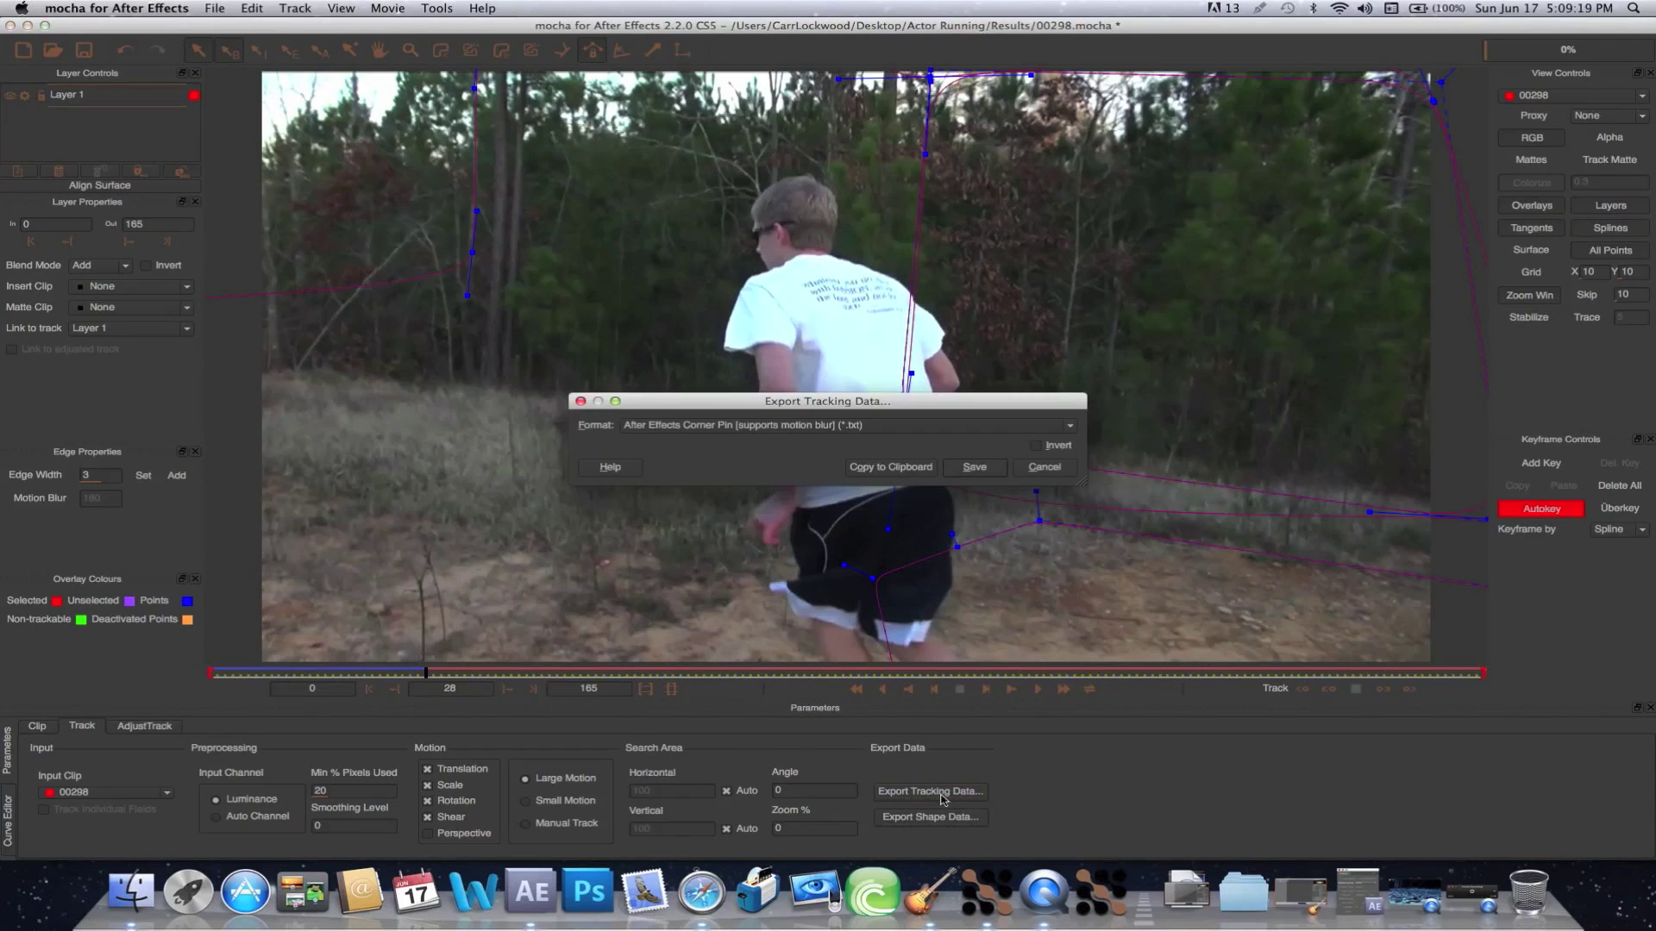
left_click(848, 425)
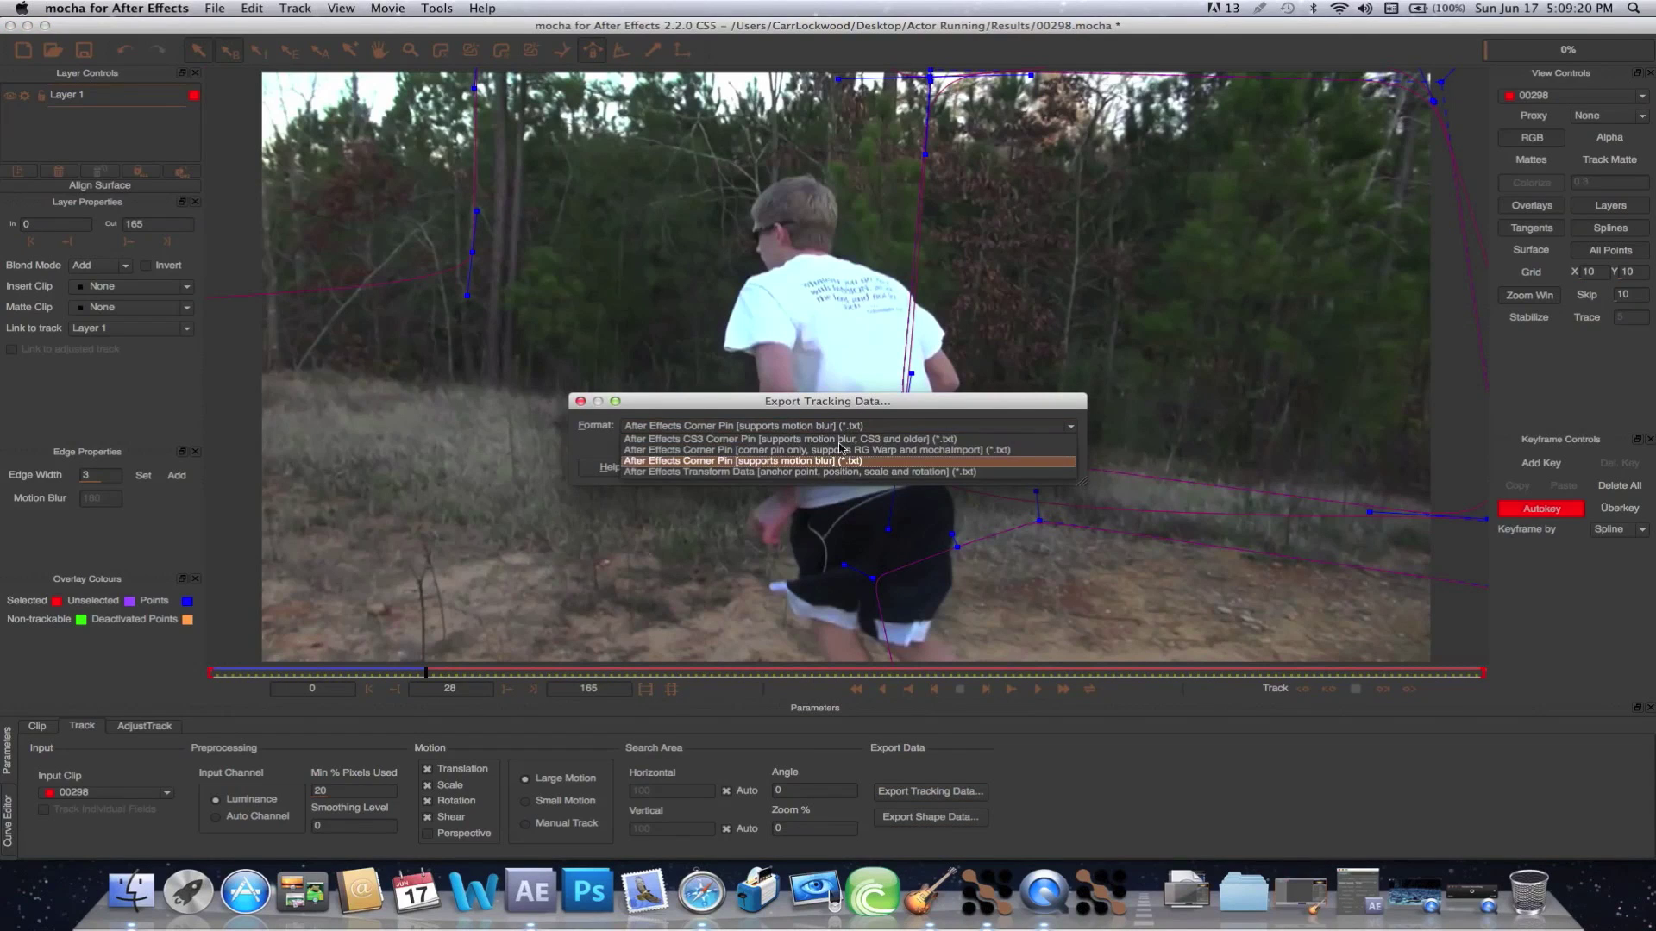
left_click(800, 471)
left_click(891, 467)
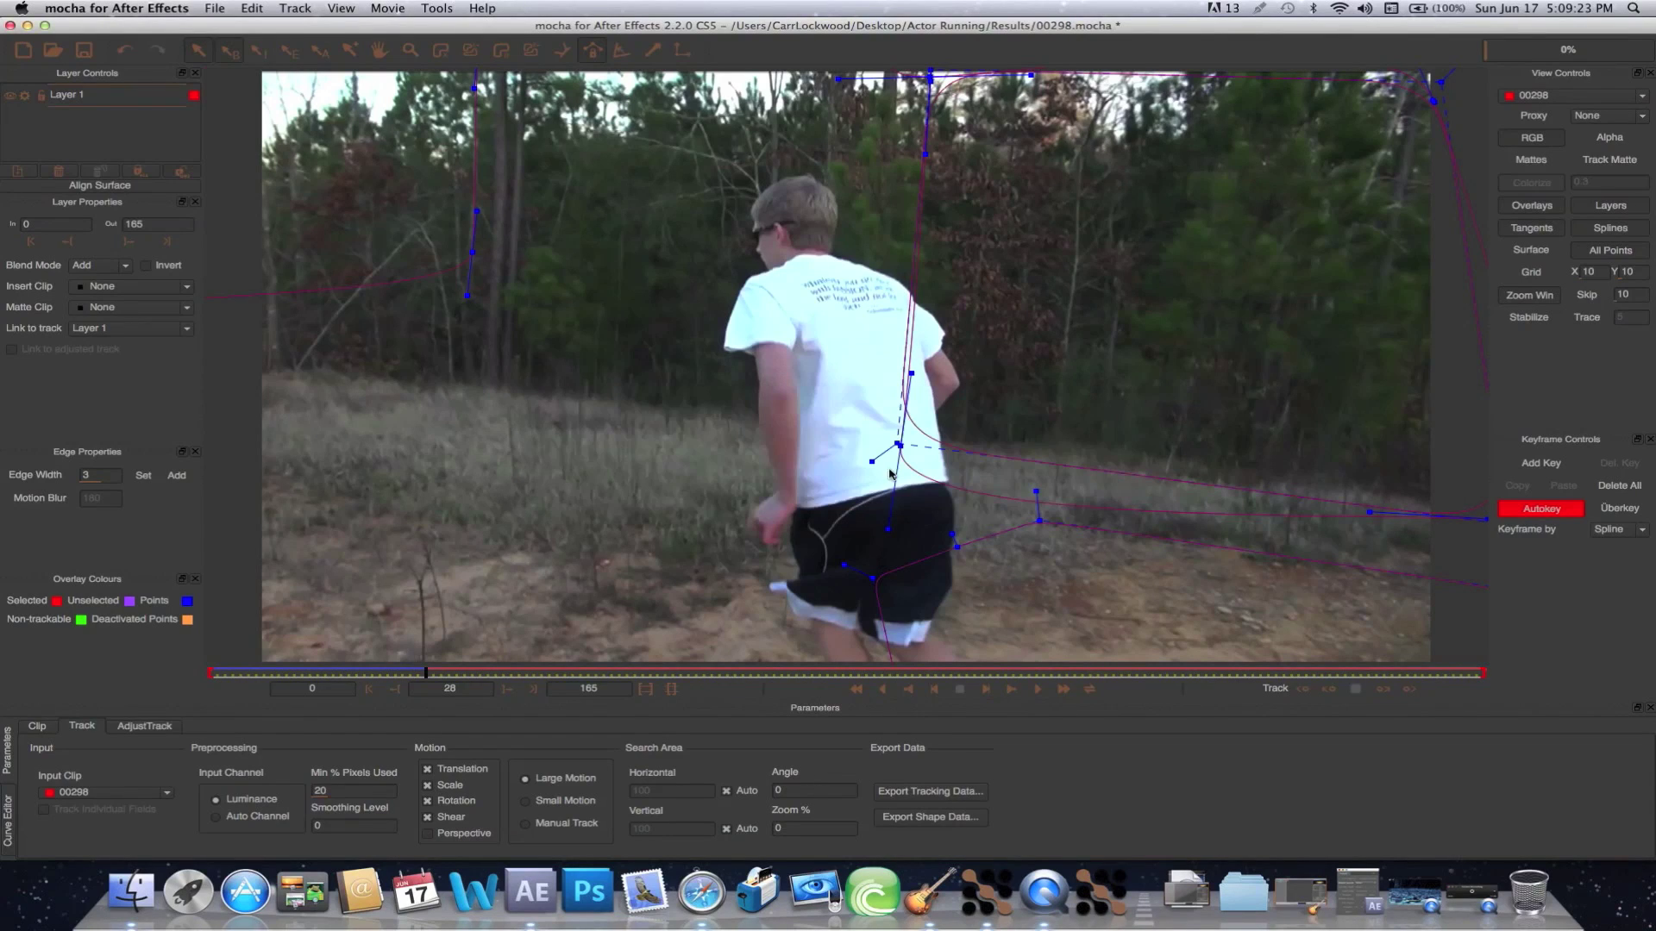
Switch to After Effects and add a new null object to the 00298 2 composition.
left_click(531, 892)
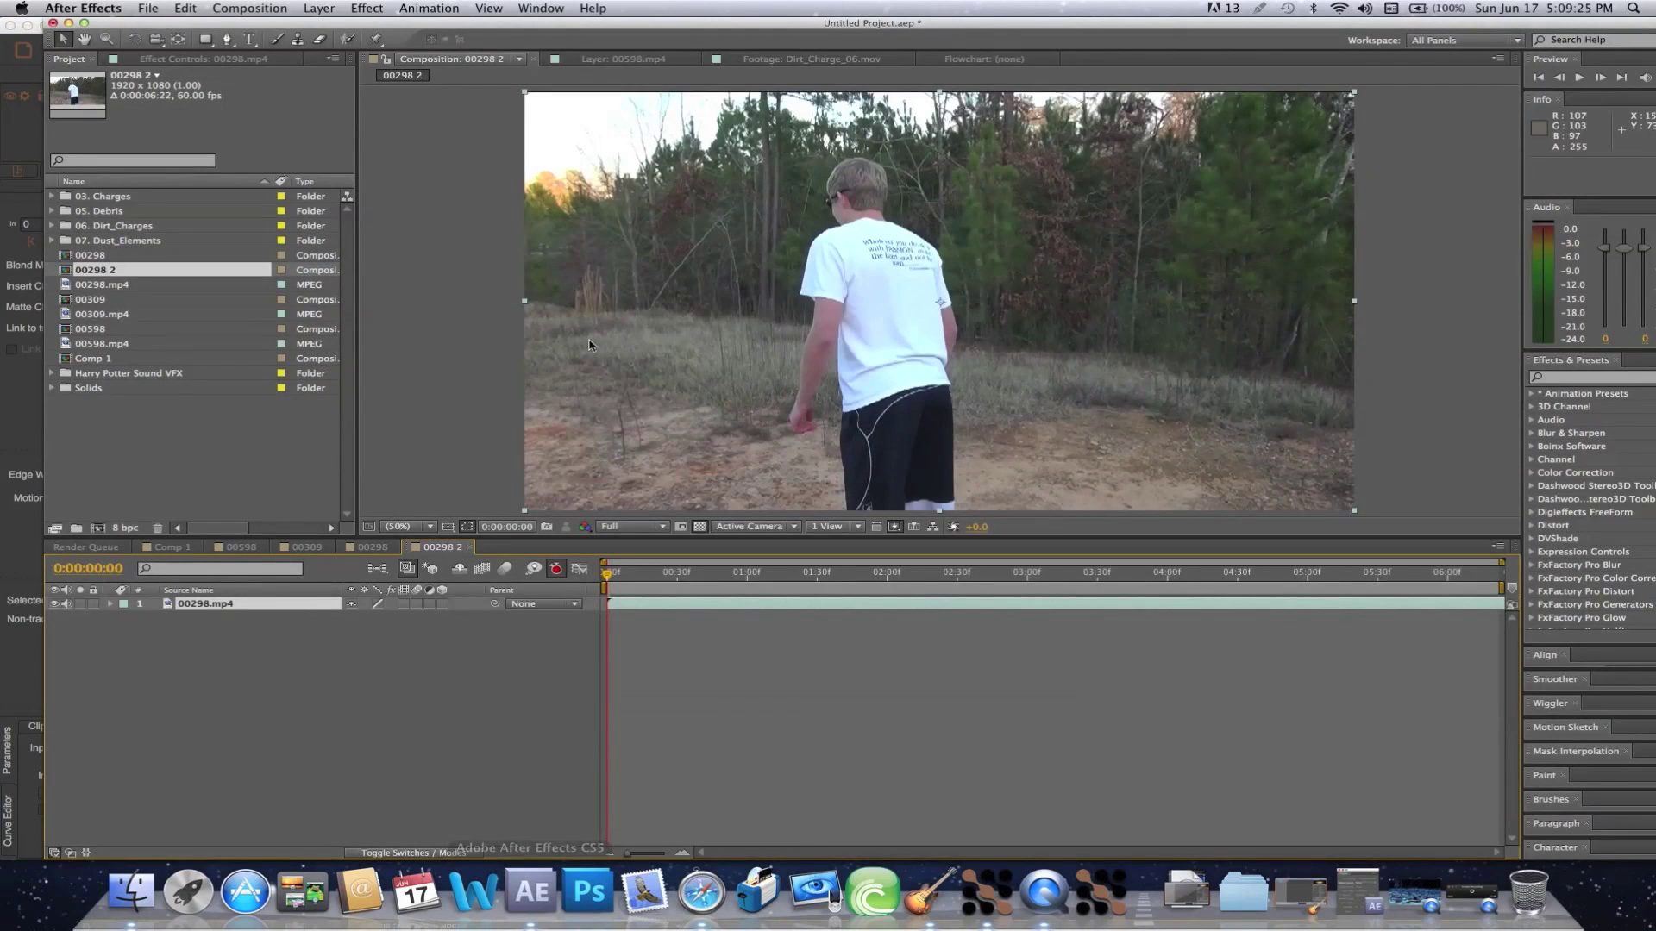
left_click(319, 7)
mouse_move(328, 27)
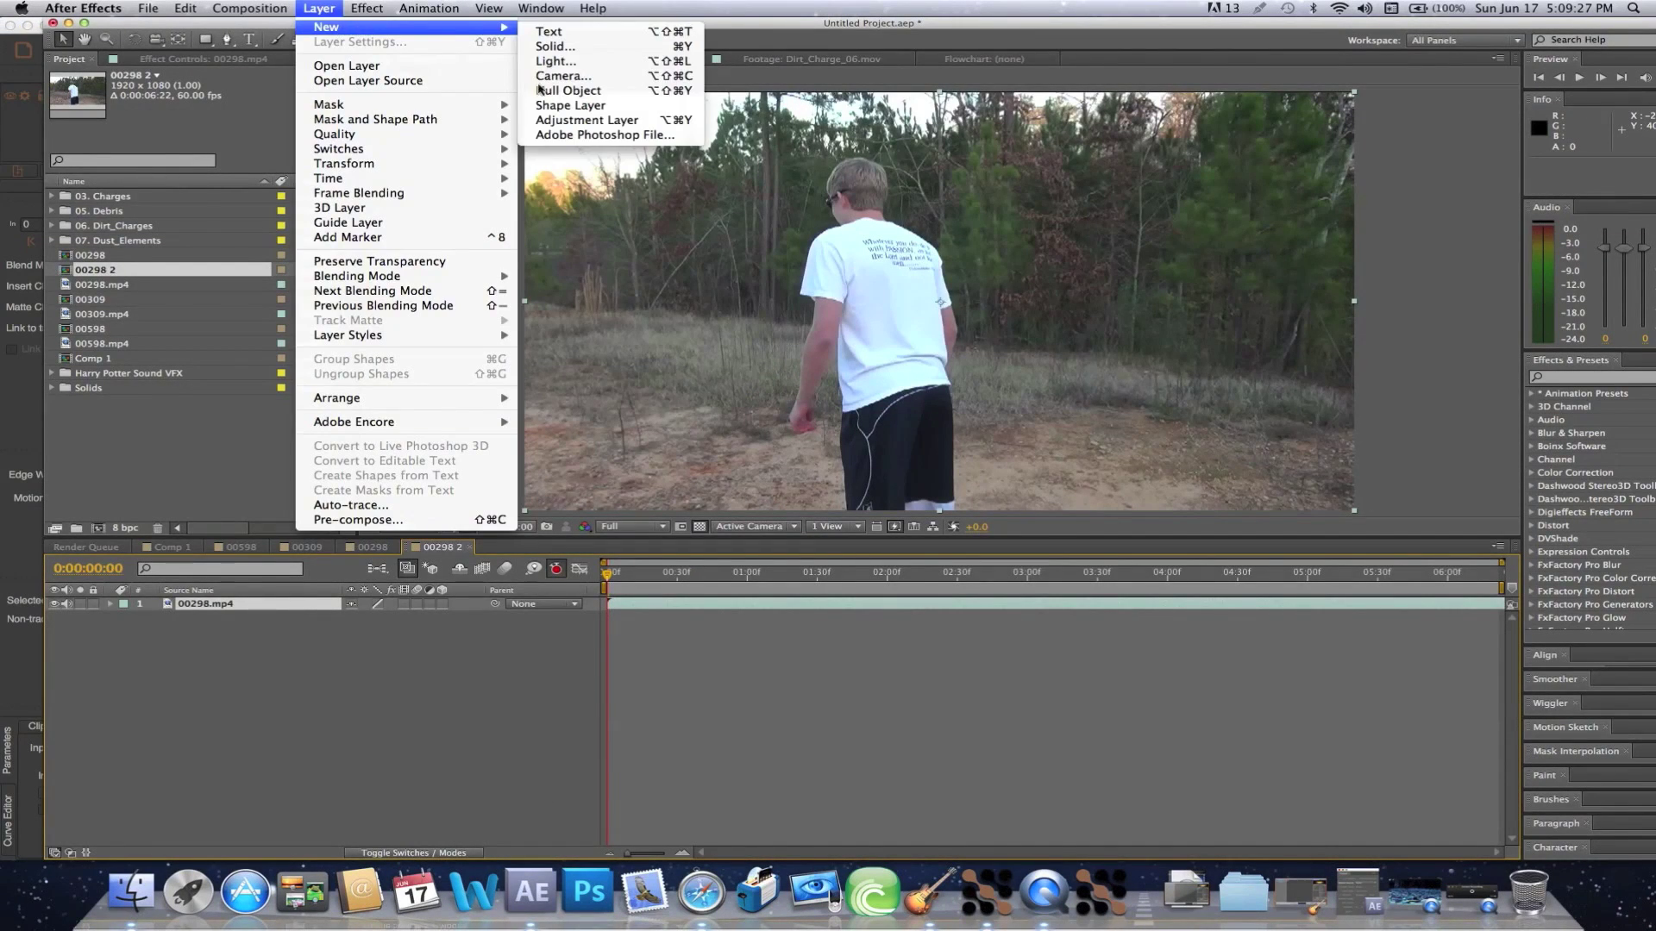
left_click(573, 91)
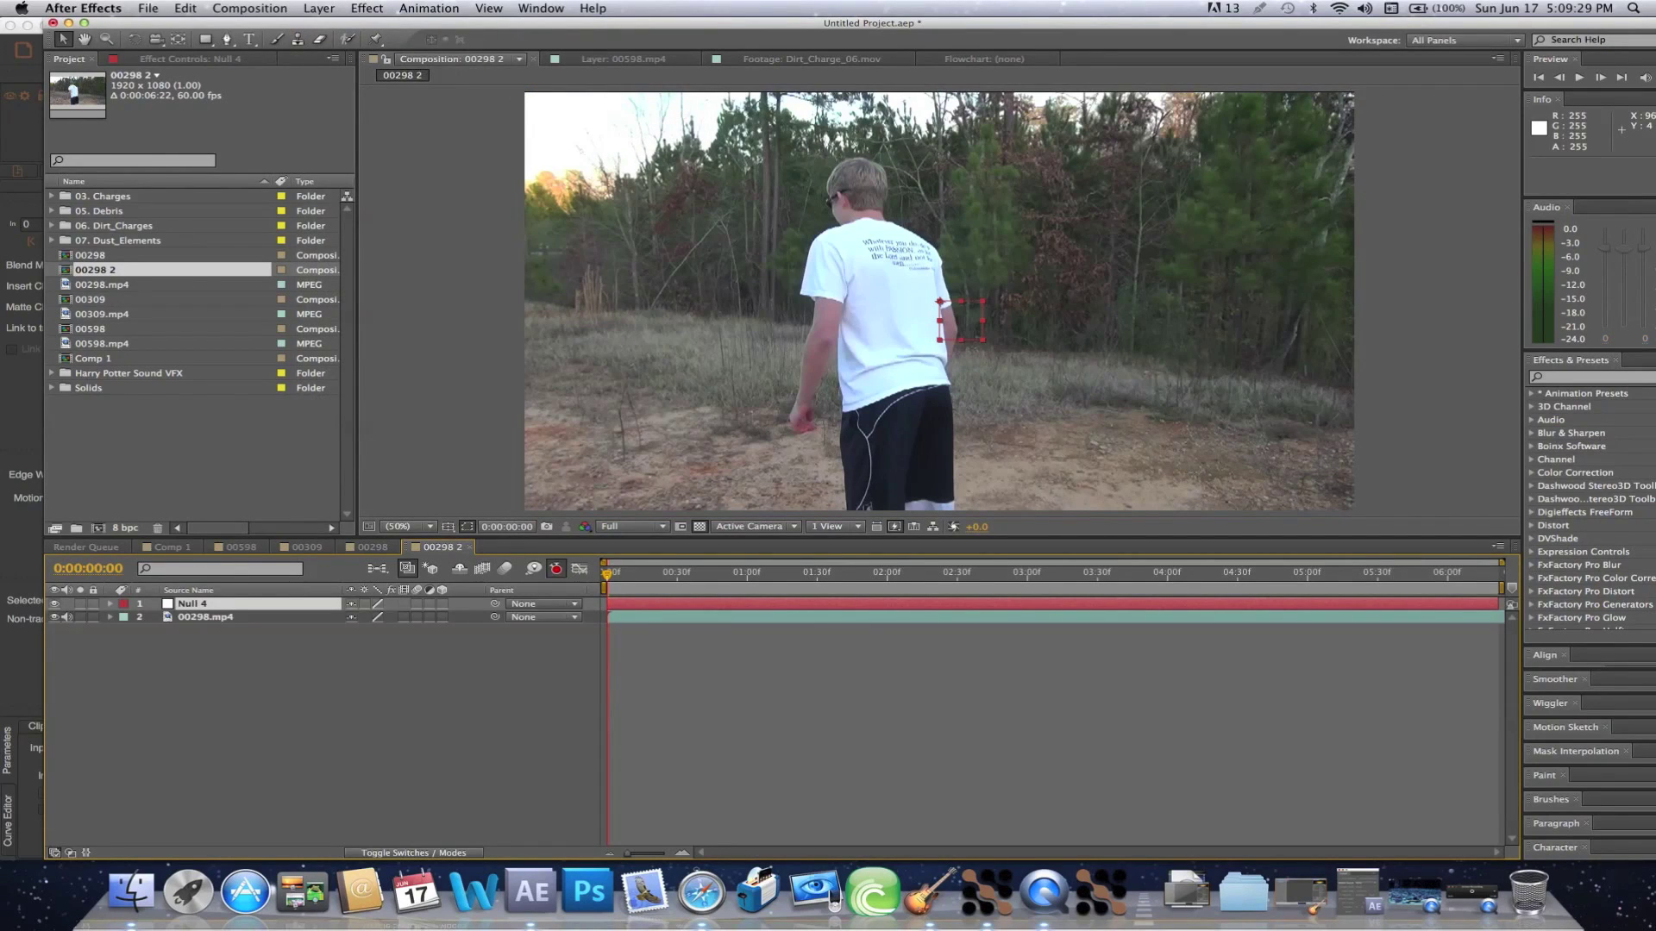
Paste the copied mocha tracking data onto the null and expand its transform properties.
left_click(147, 7)
left_click(199, 124)
left_click(109, 605)
left_click(126, 618)
left_click(227, 757)
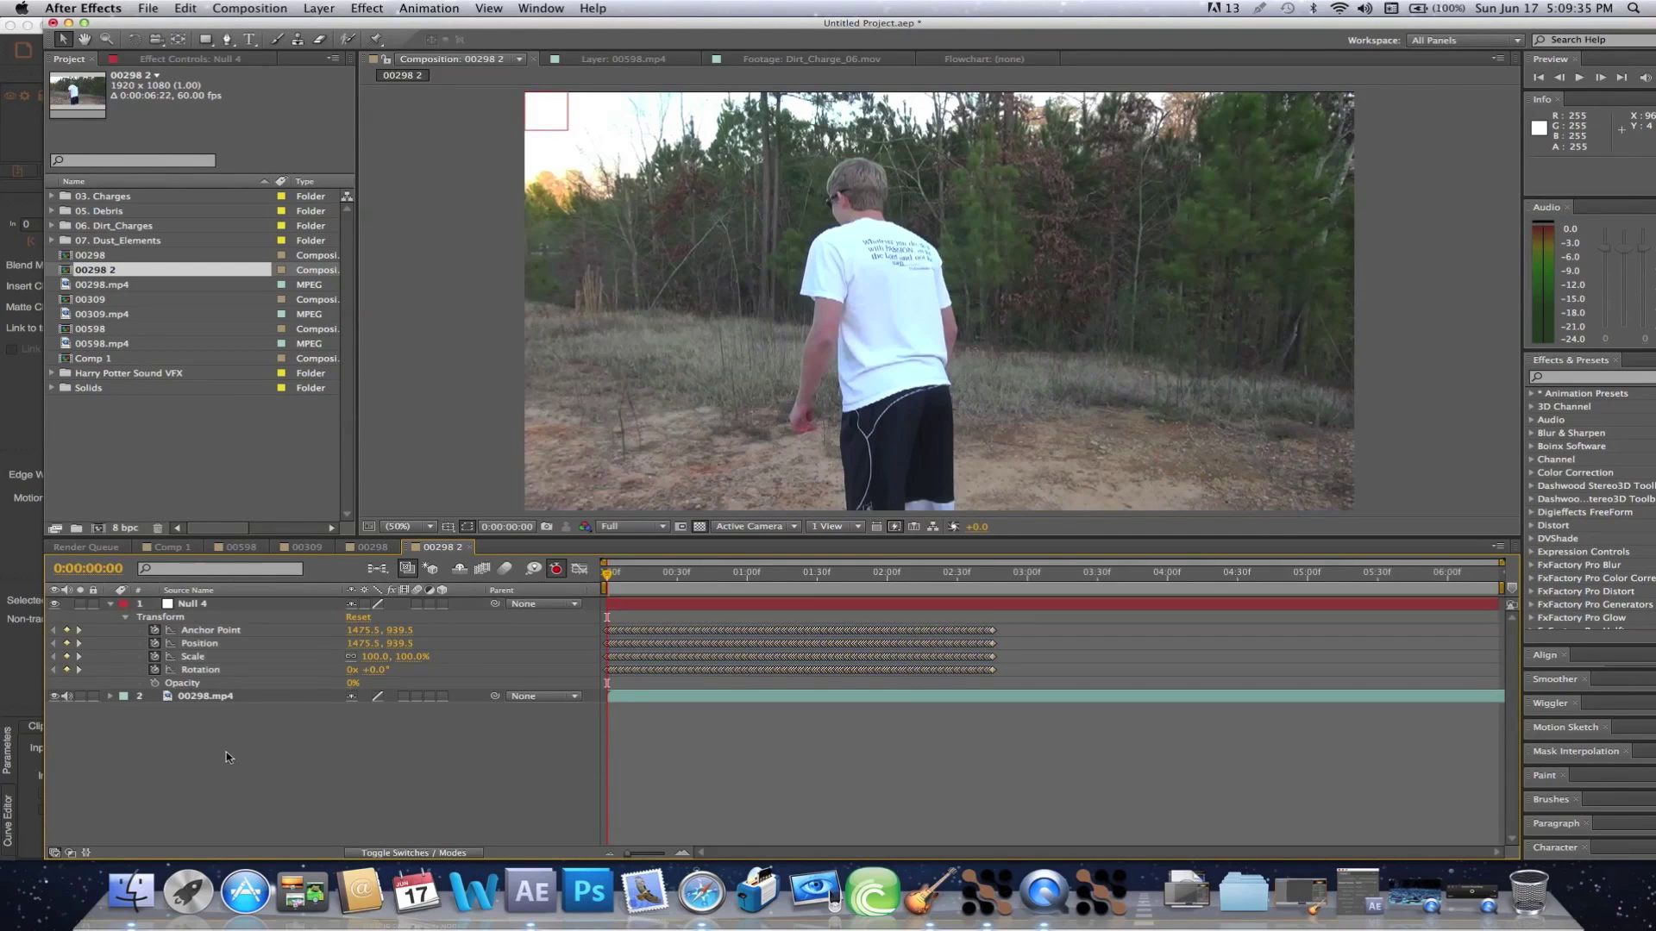
Delete the null's Rotation and Scale keyframes, undoing the accidental layer time change.
left_click(229, 670)
key("Delete")
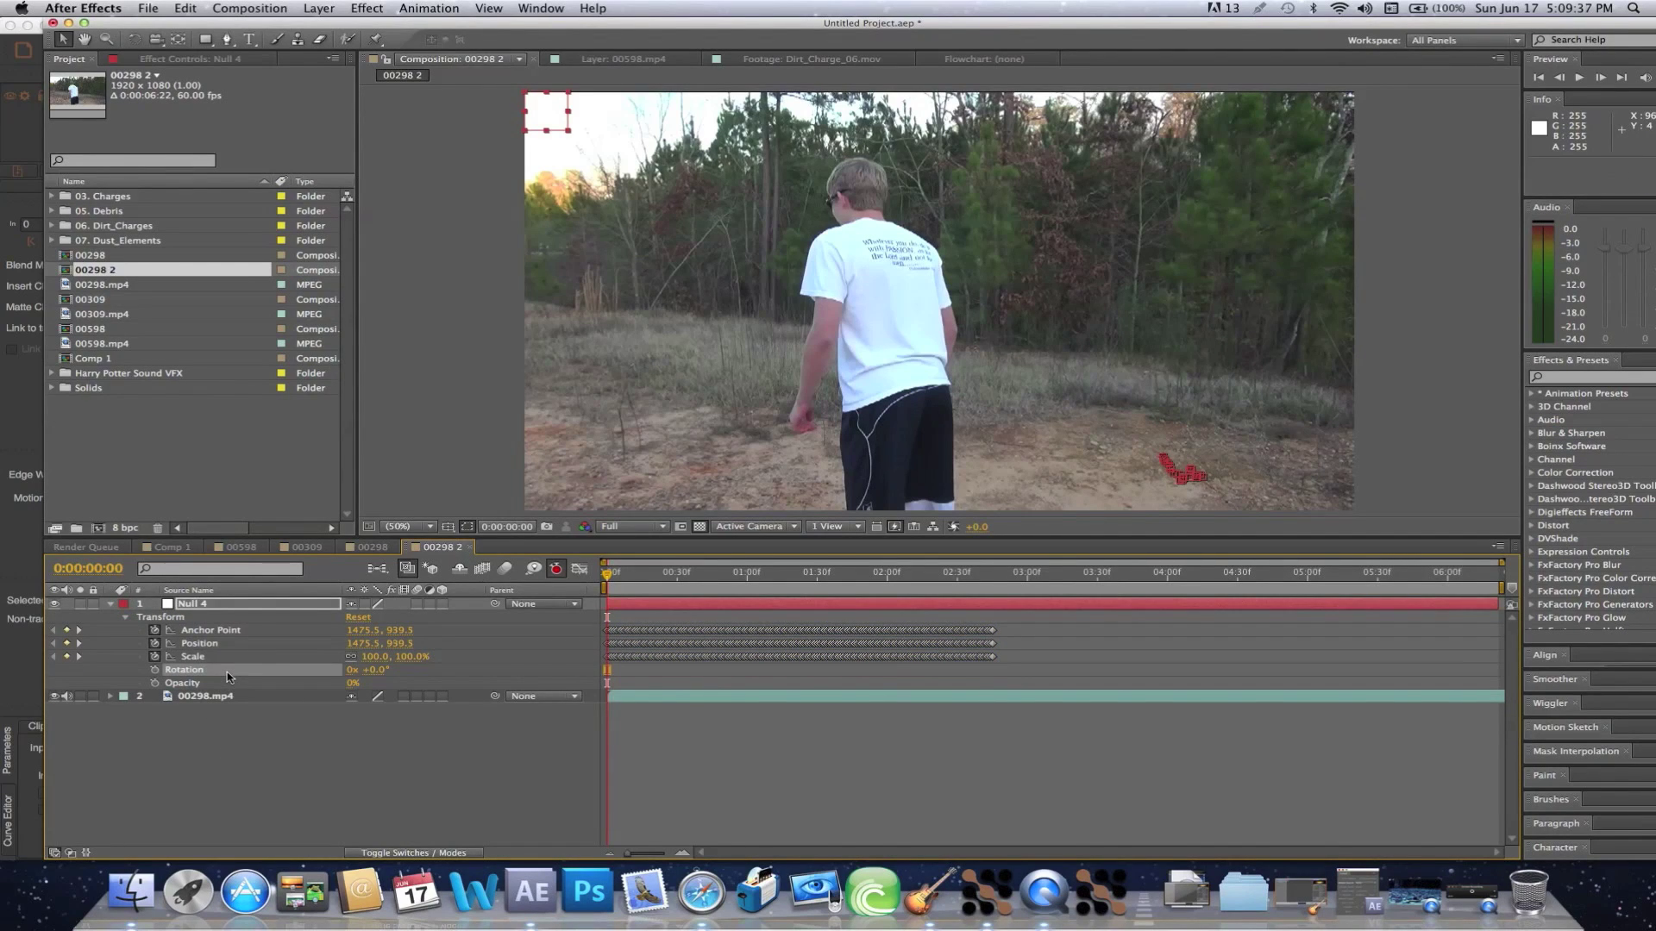
left_click(186, 8)
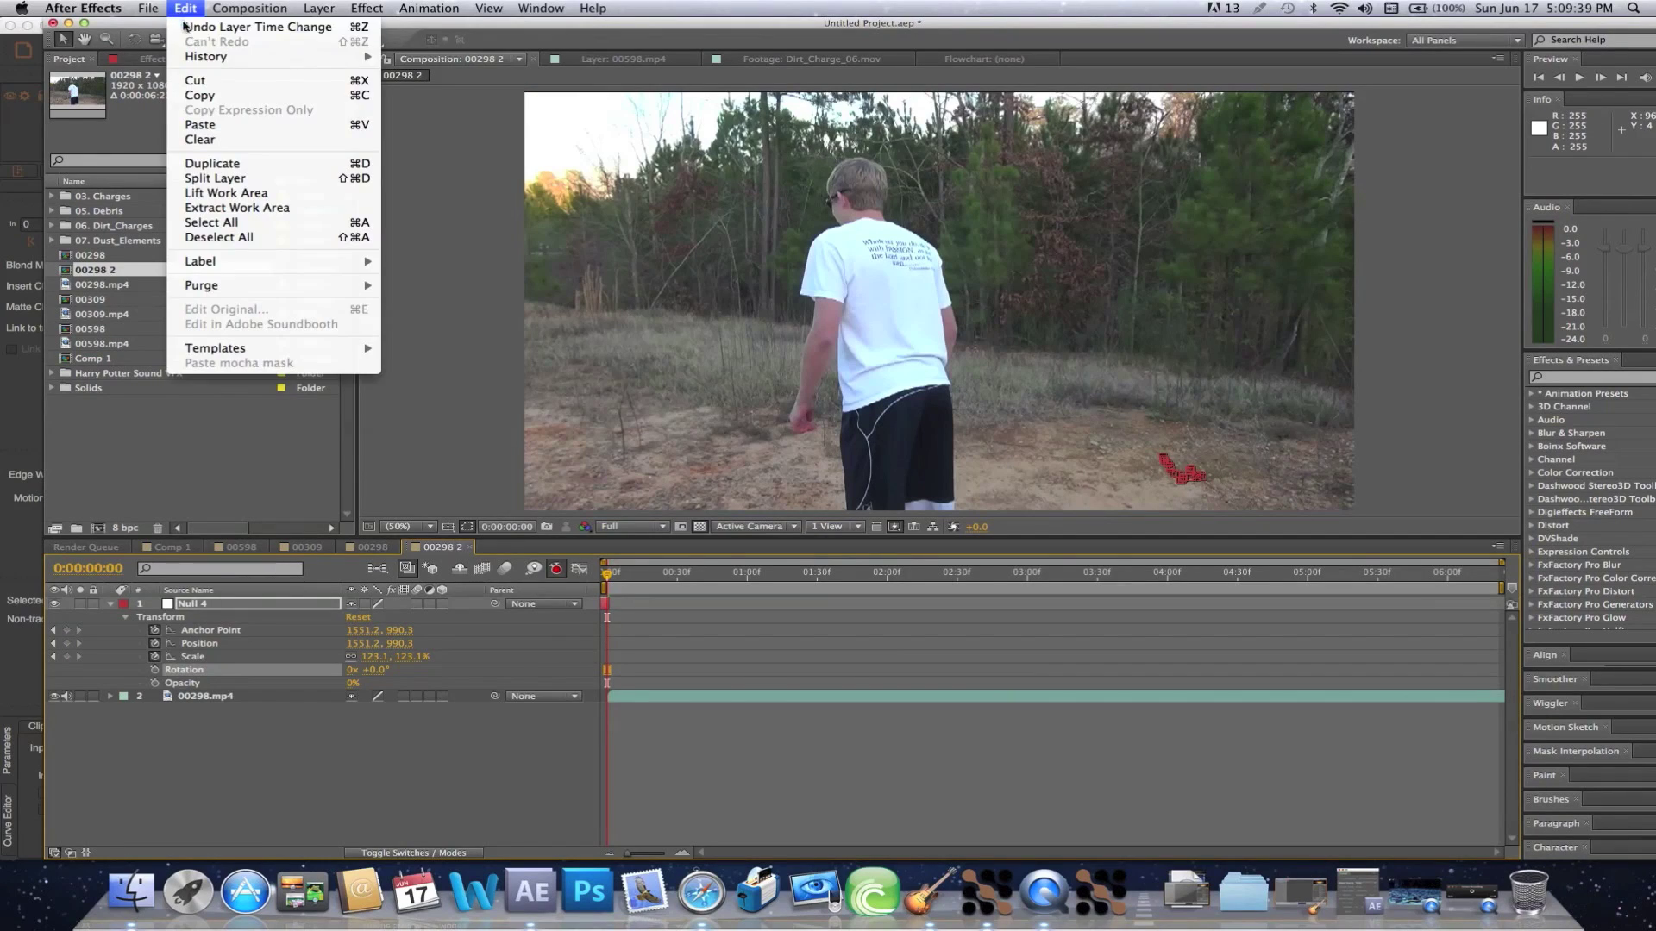
left_click(185, 23)
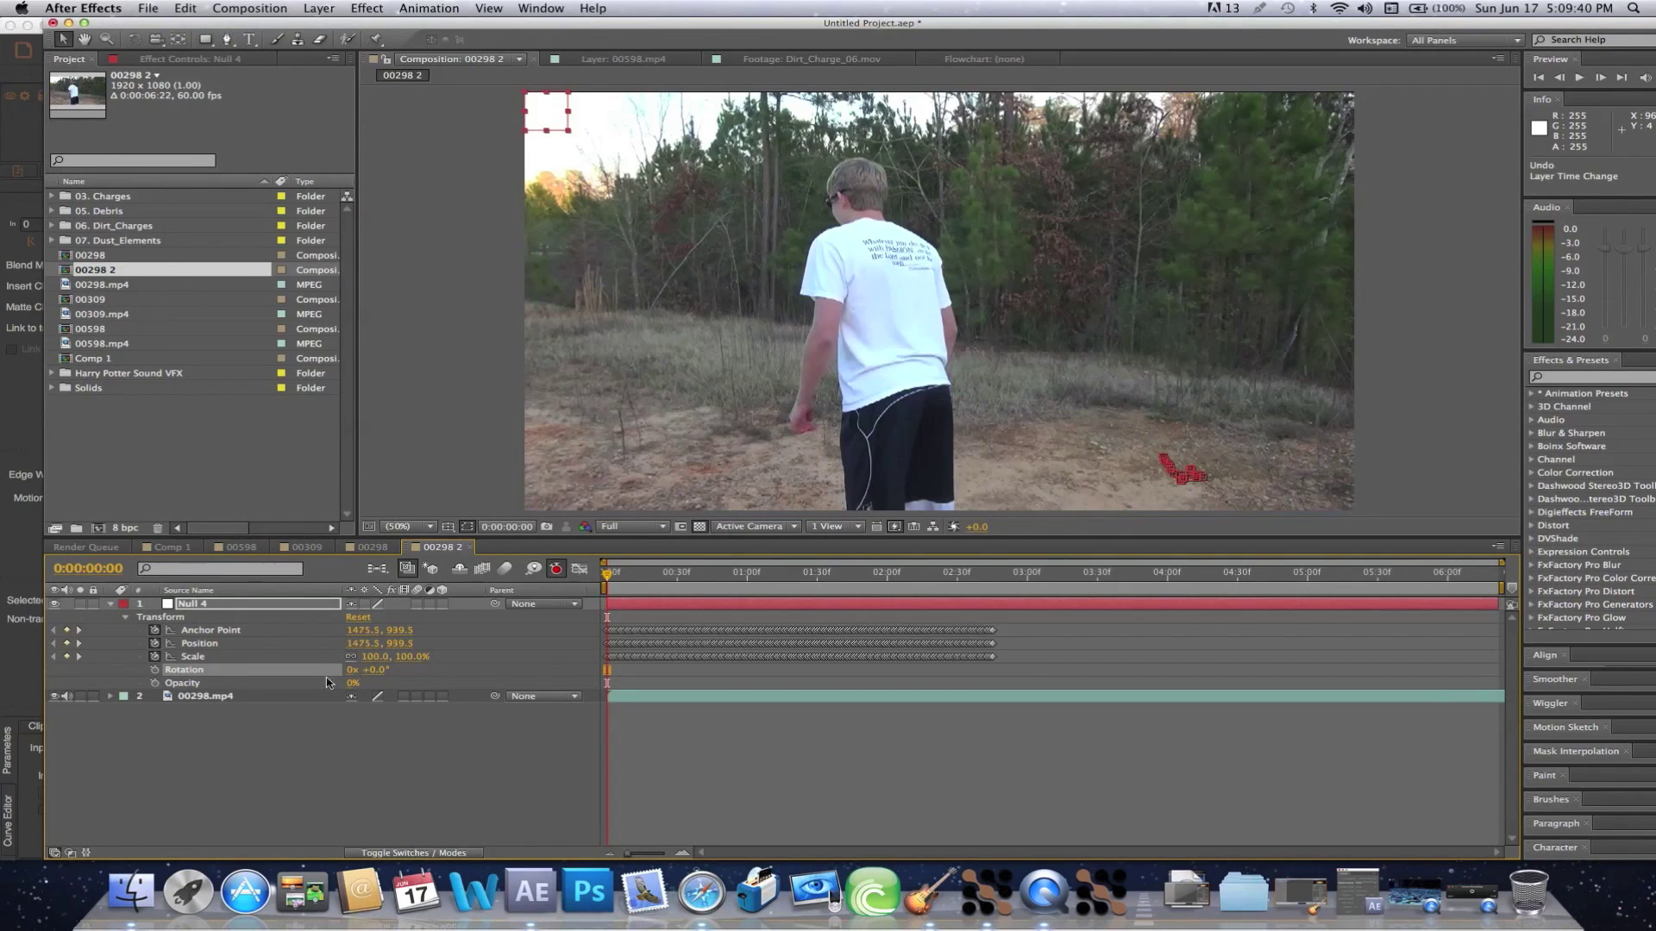
left_click(279, 657)
key("Delete")
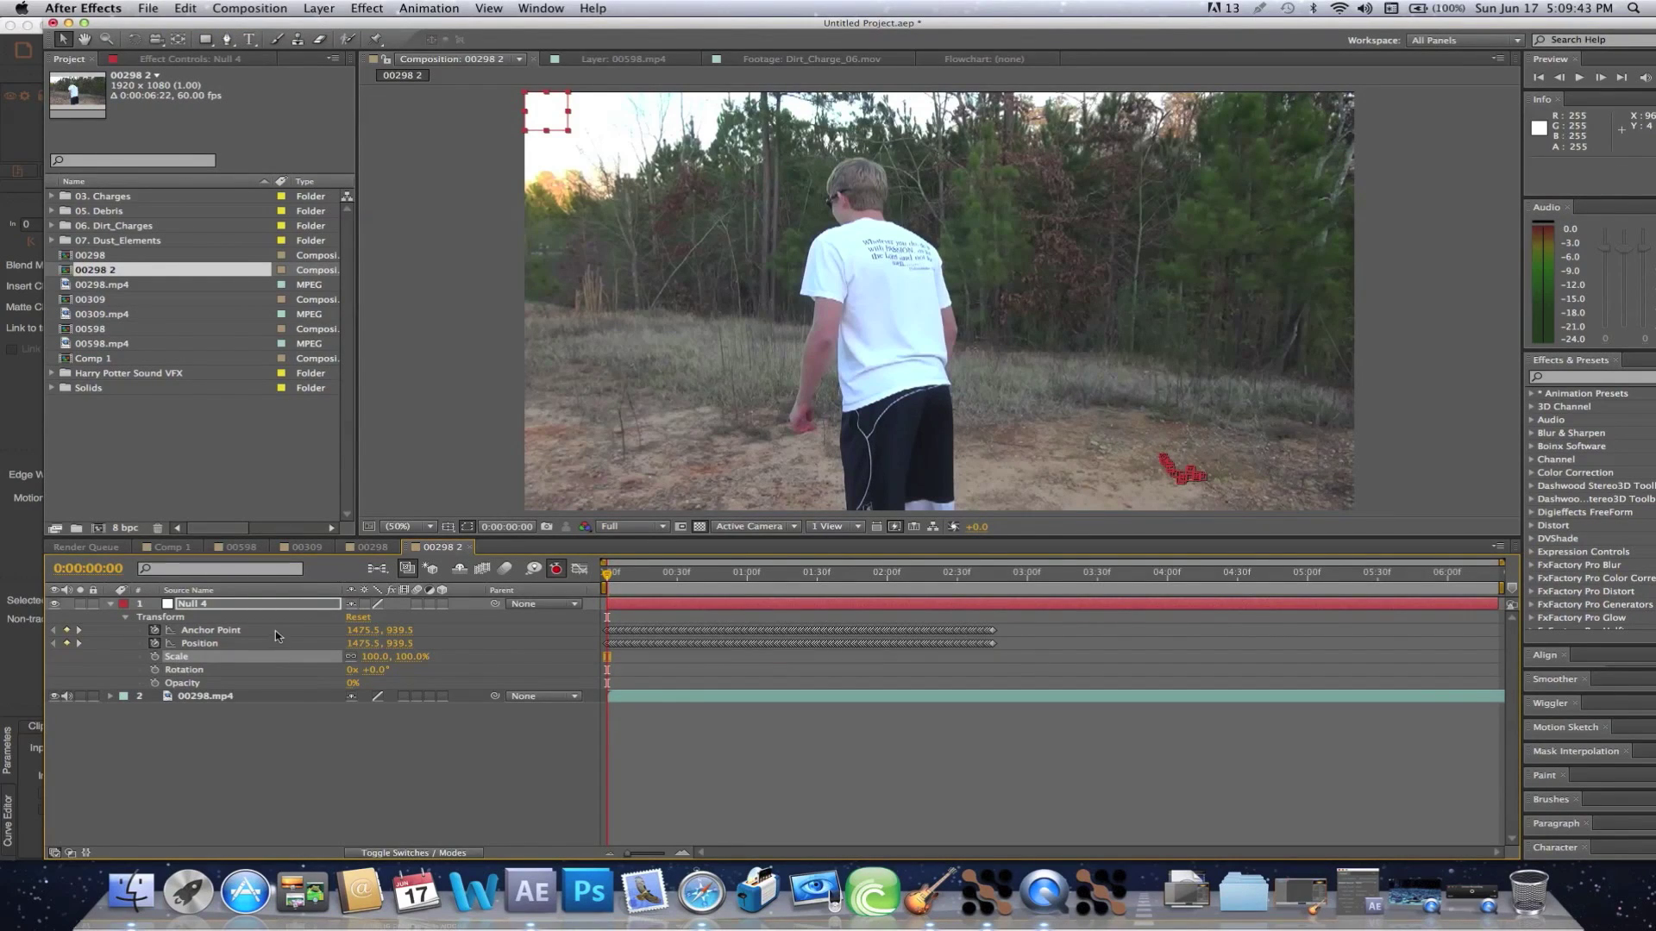
Cut the null's Anchor Point keyframes and paste them onto its Position property.
left_click(276, 633)
left_click(186, 8)
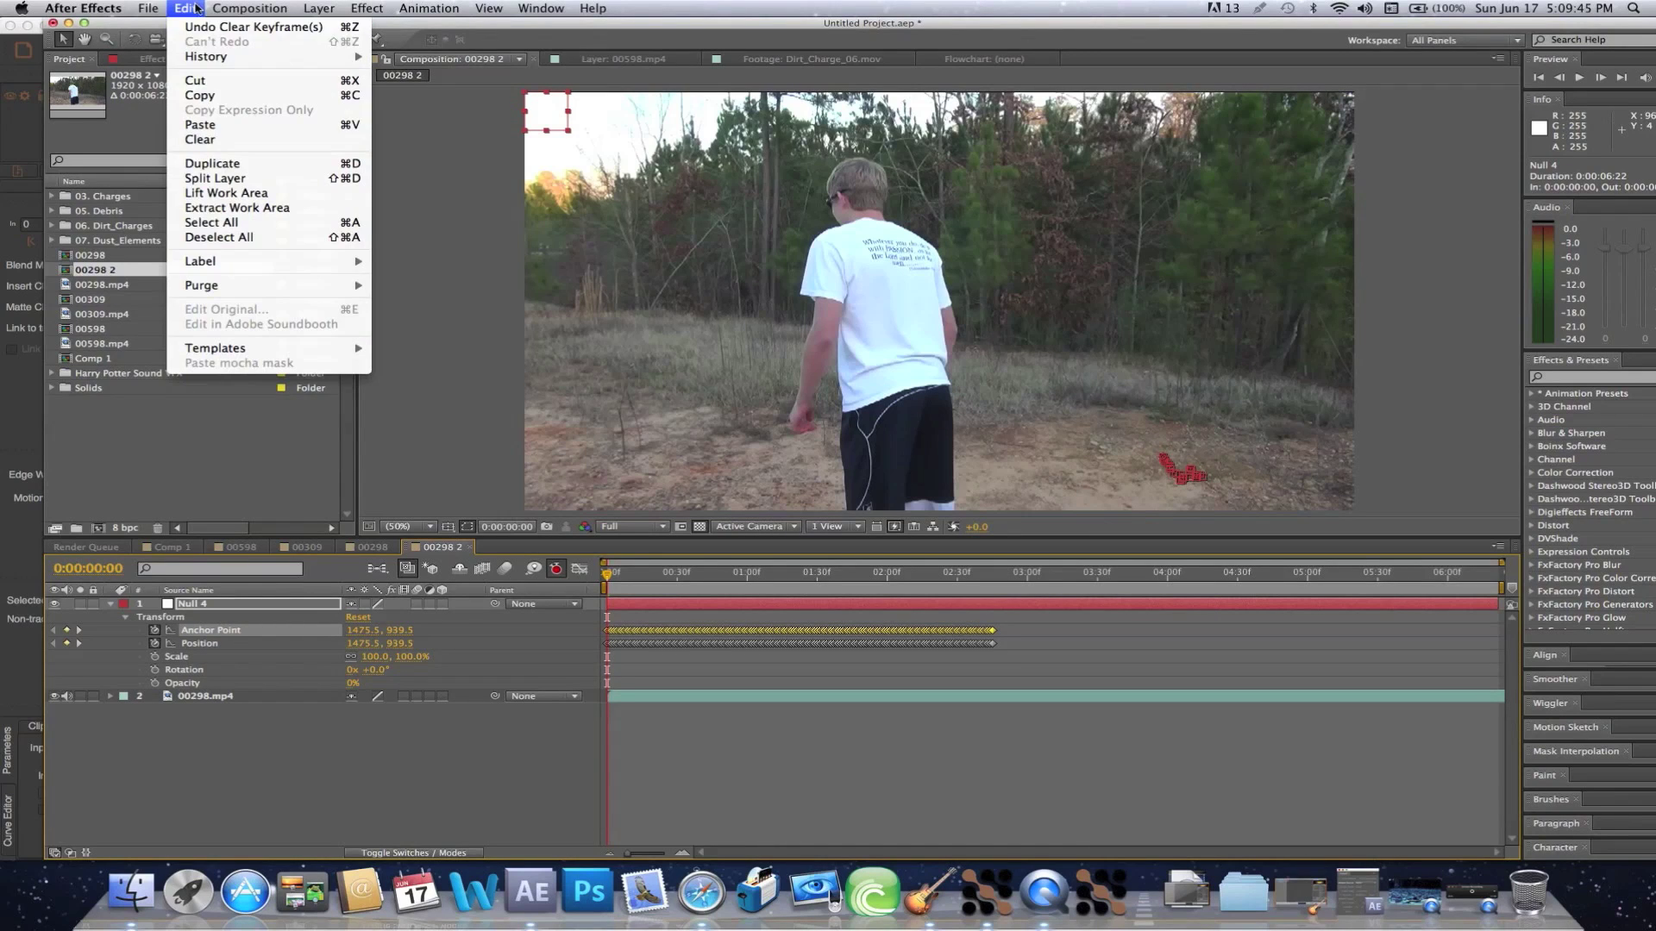
left_click(184, 87)
left_click(247, 645)
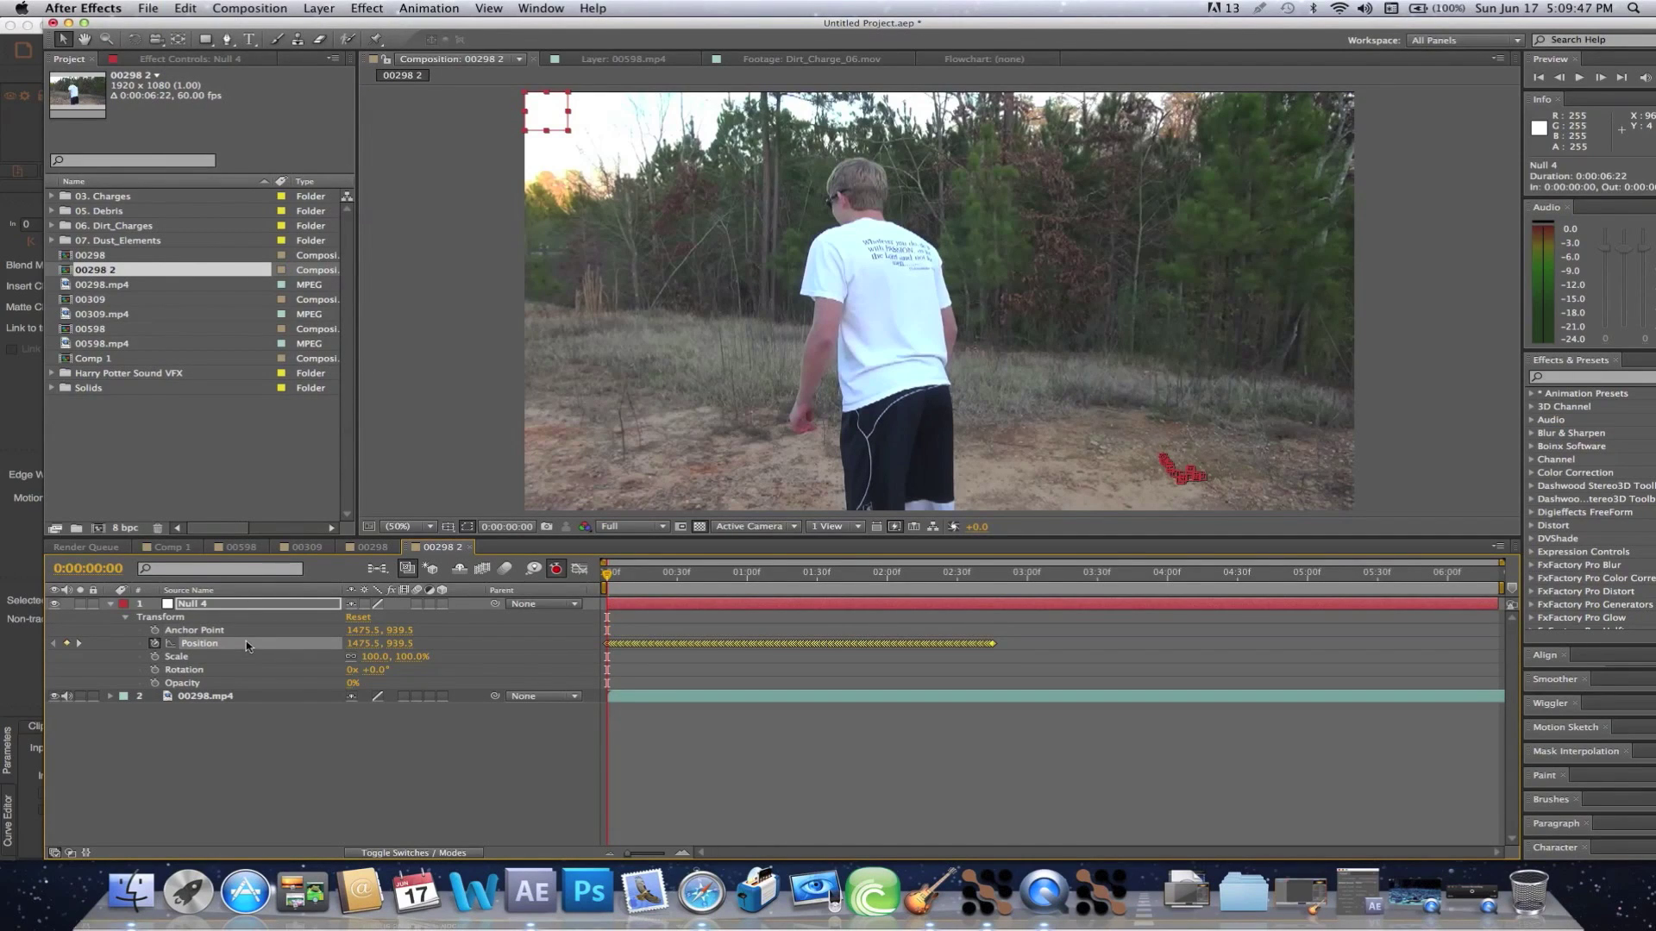
left_click(185, 8)
left_click(223, 130)
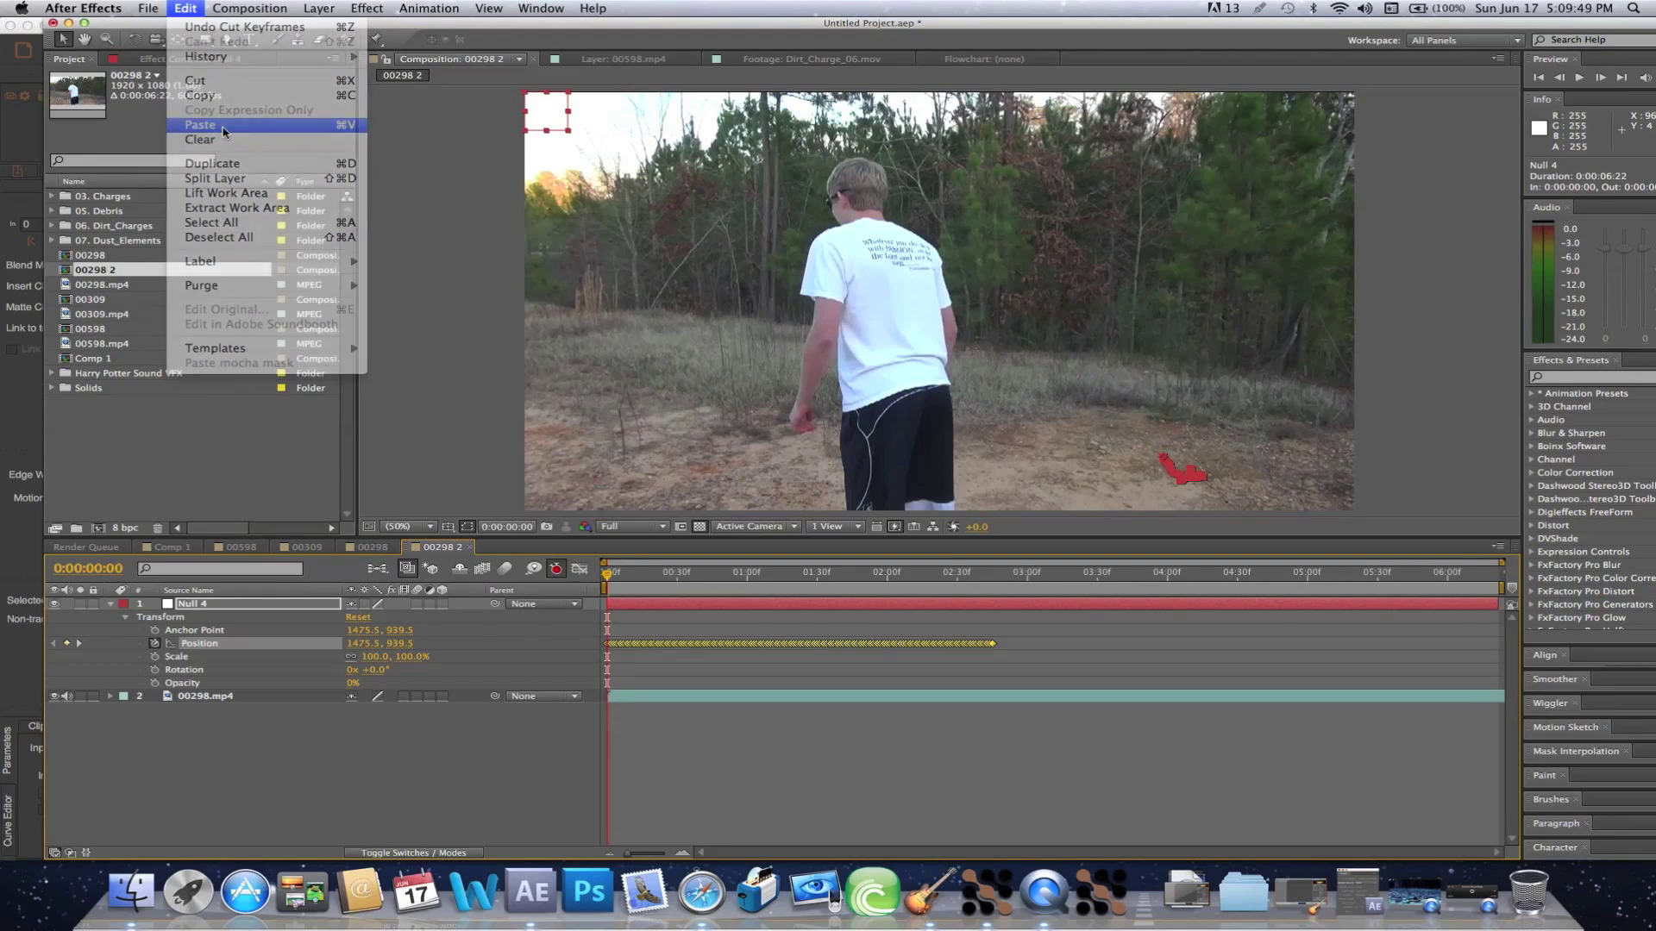
Set the null's Anchor Point to 0, 0 and collapse its layer properties.
left_click(365, 632)
type("0")
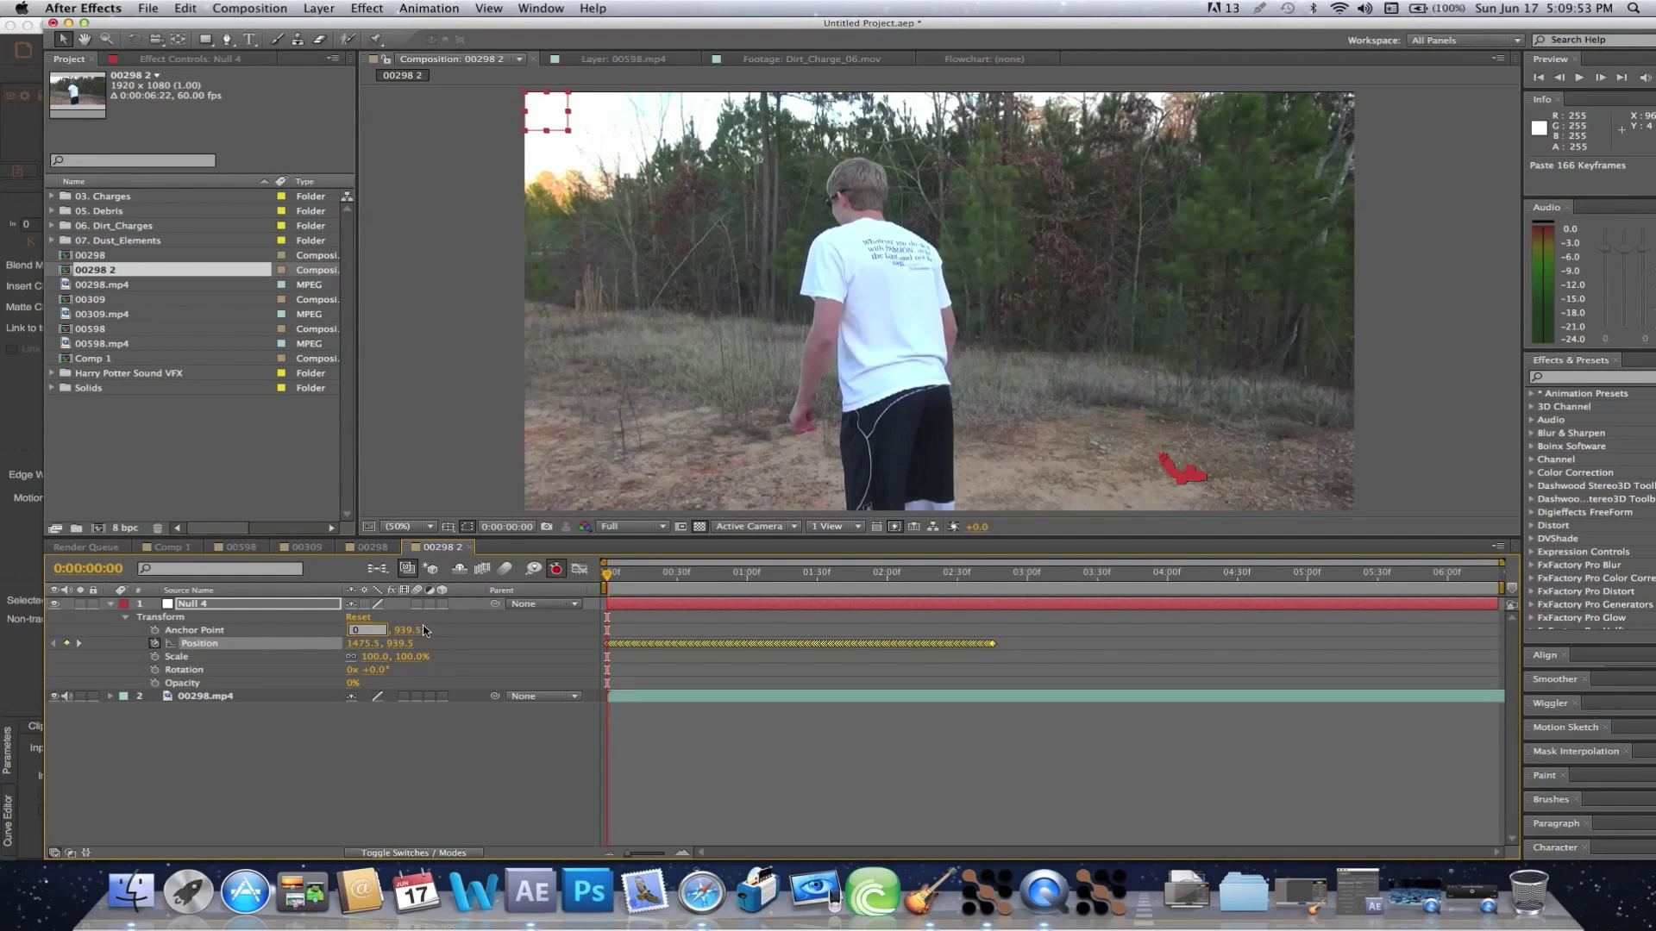
key("Return")
left_click(385, 631)
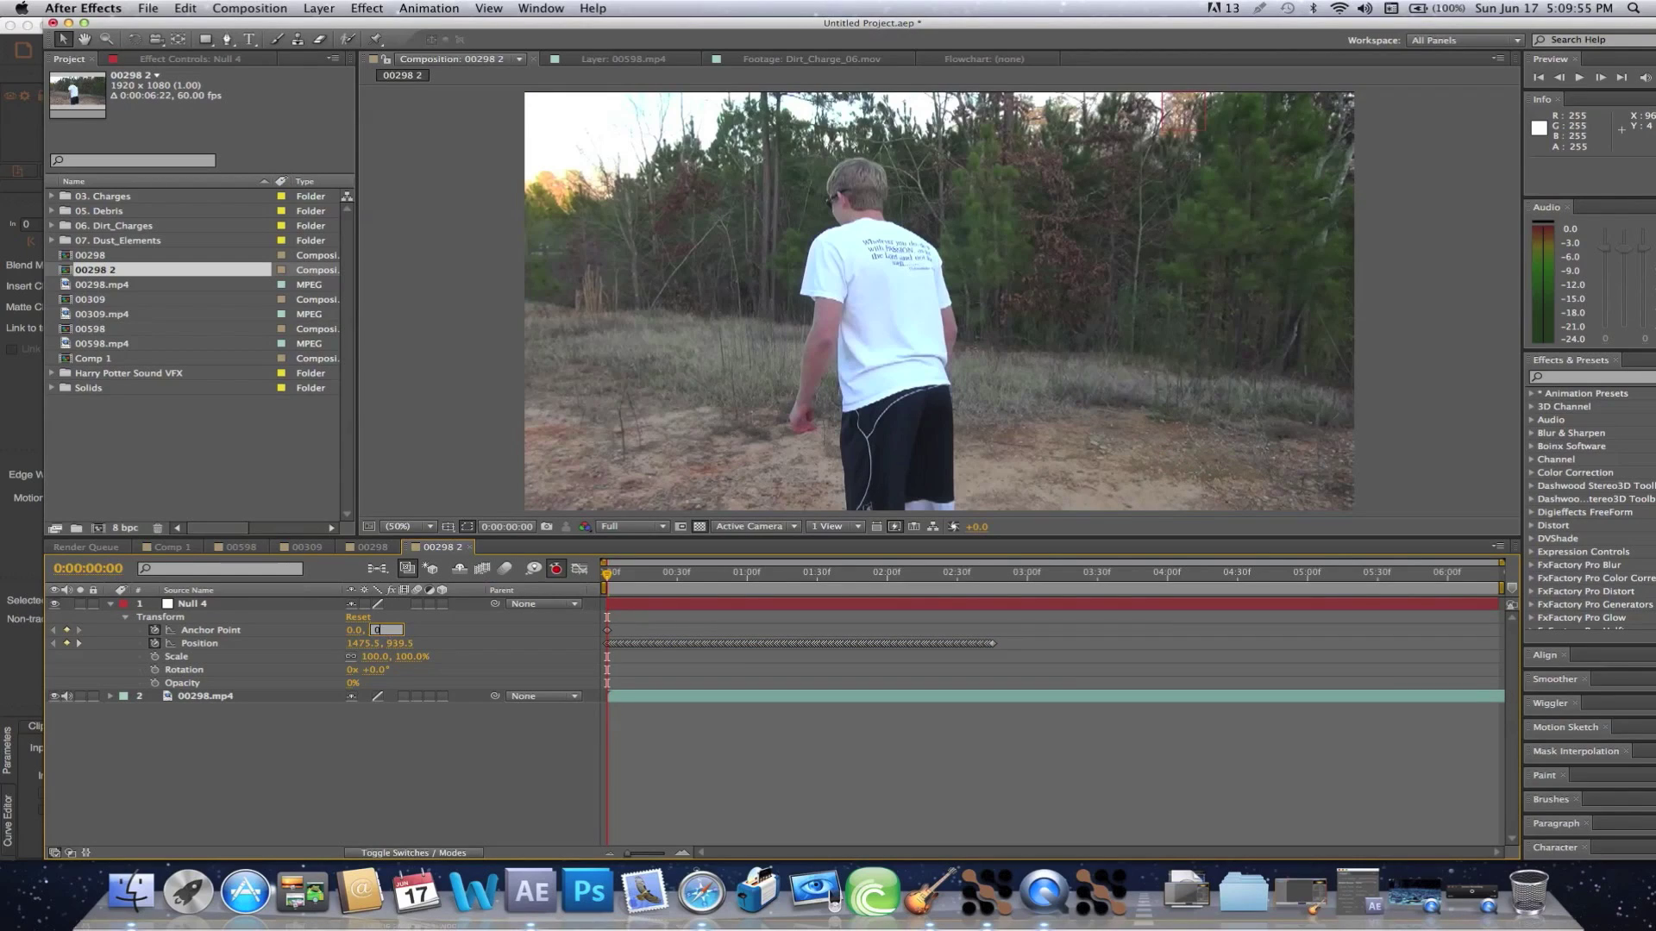
key("Return")
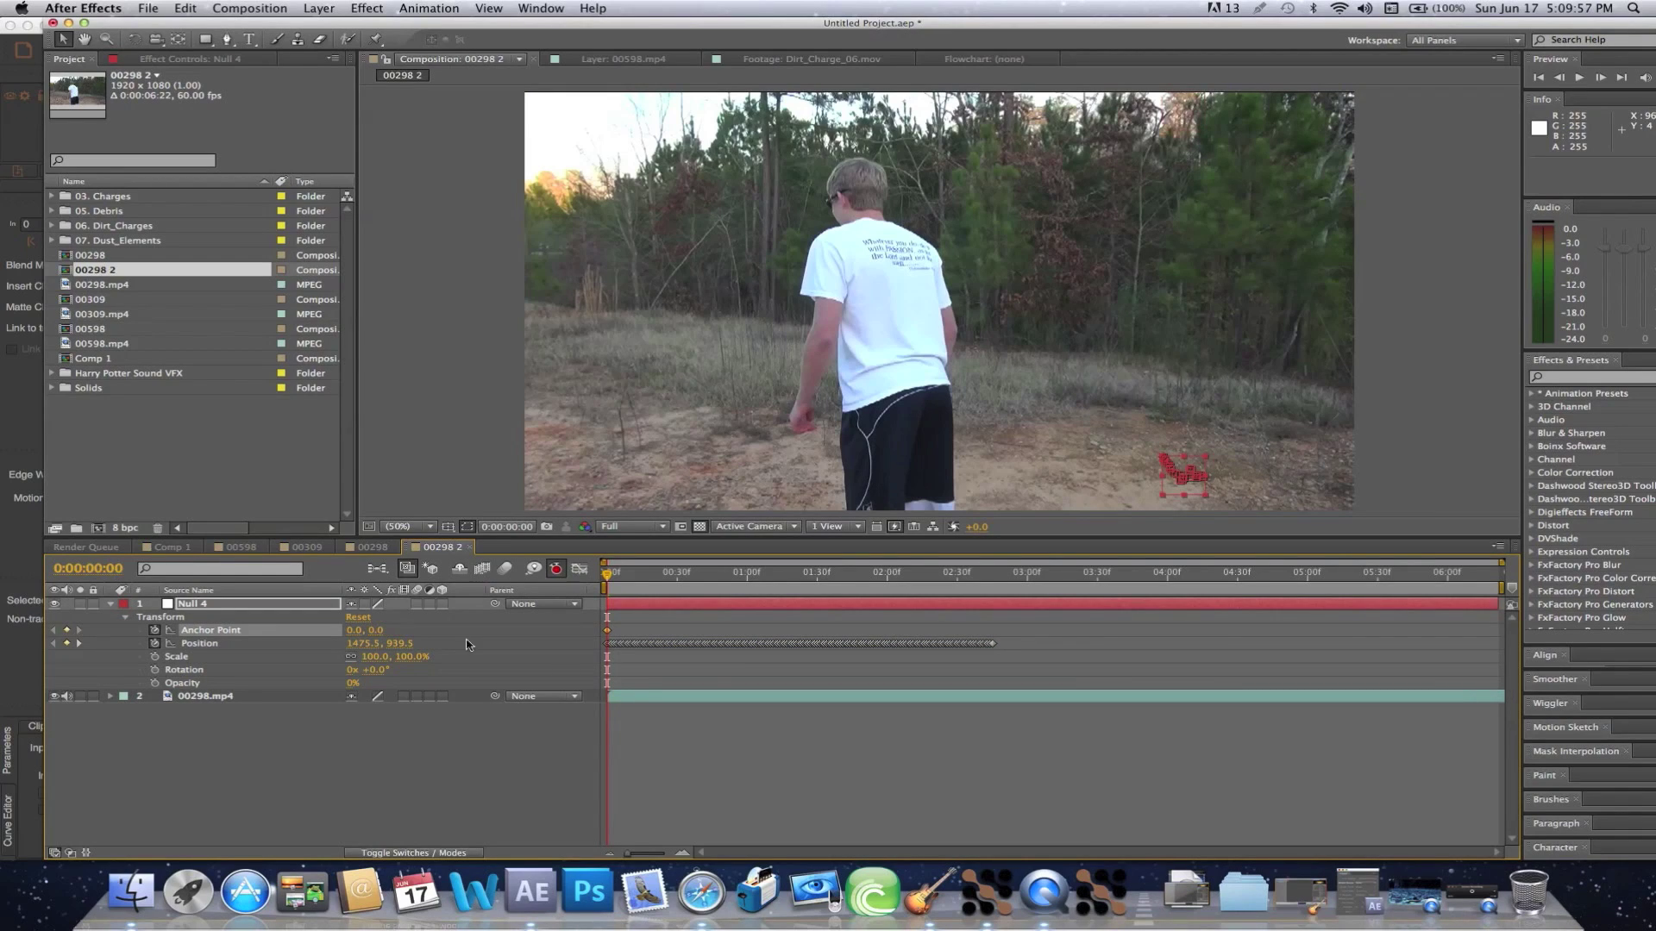
left_click(712, 675)
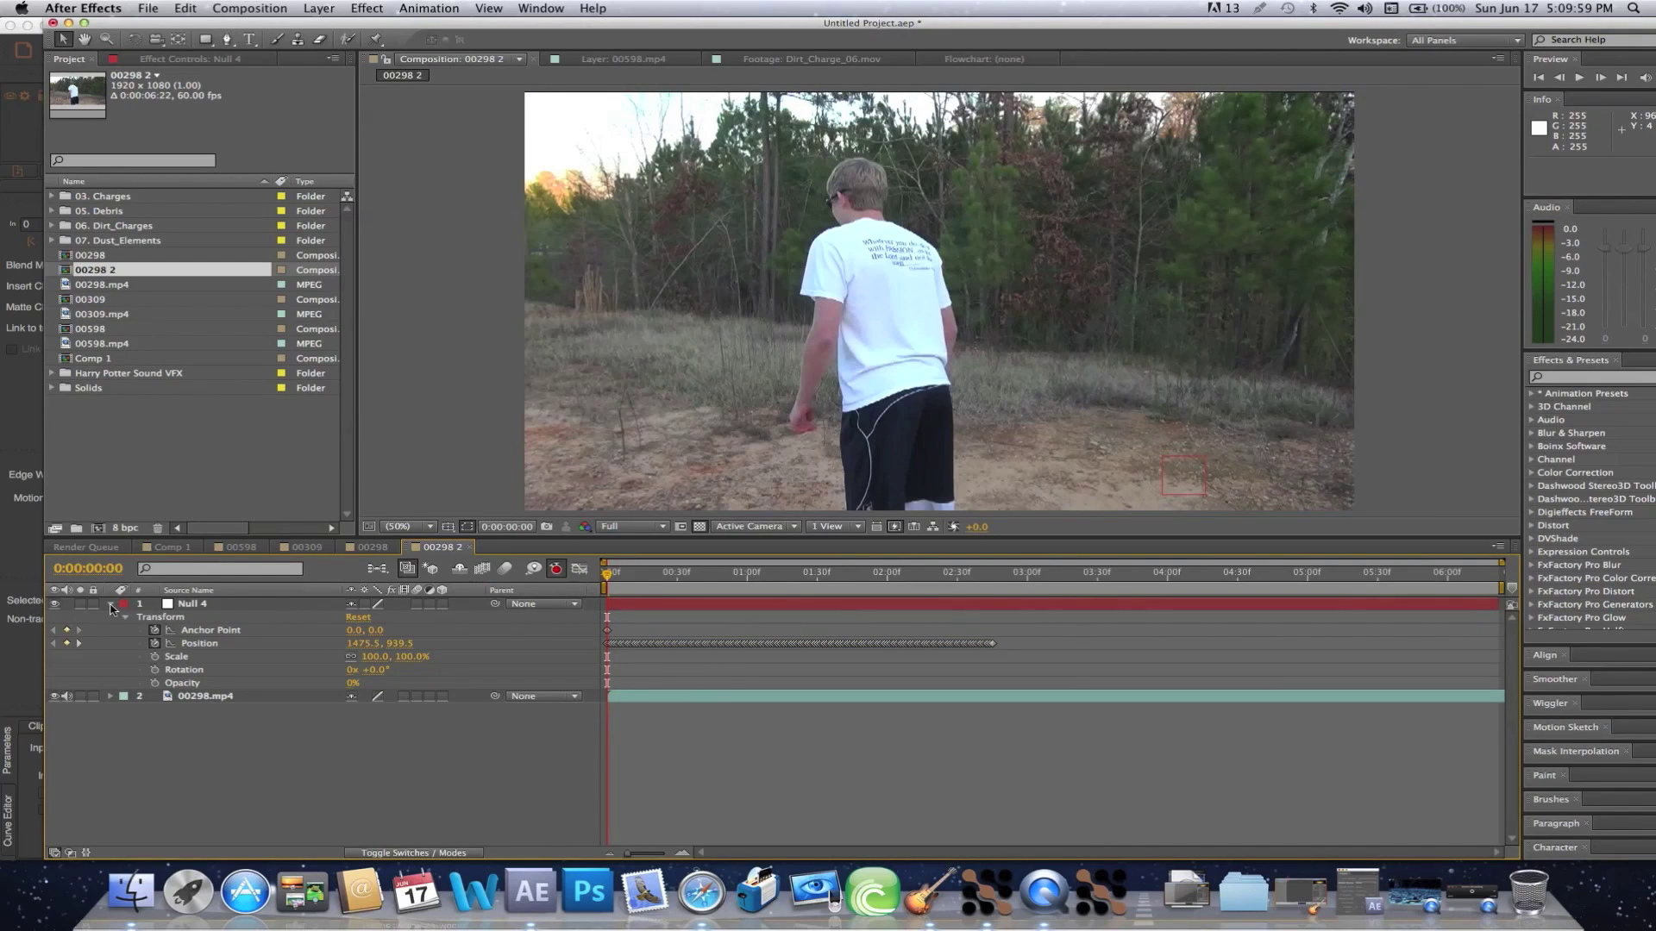
left_click(110, 605)
Browse the effects footage folders and preview clips from 03. Charges, including Charge_08.mov and Charge_02.mov.
left_click(103, 463)
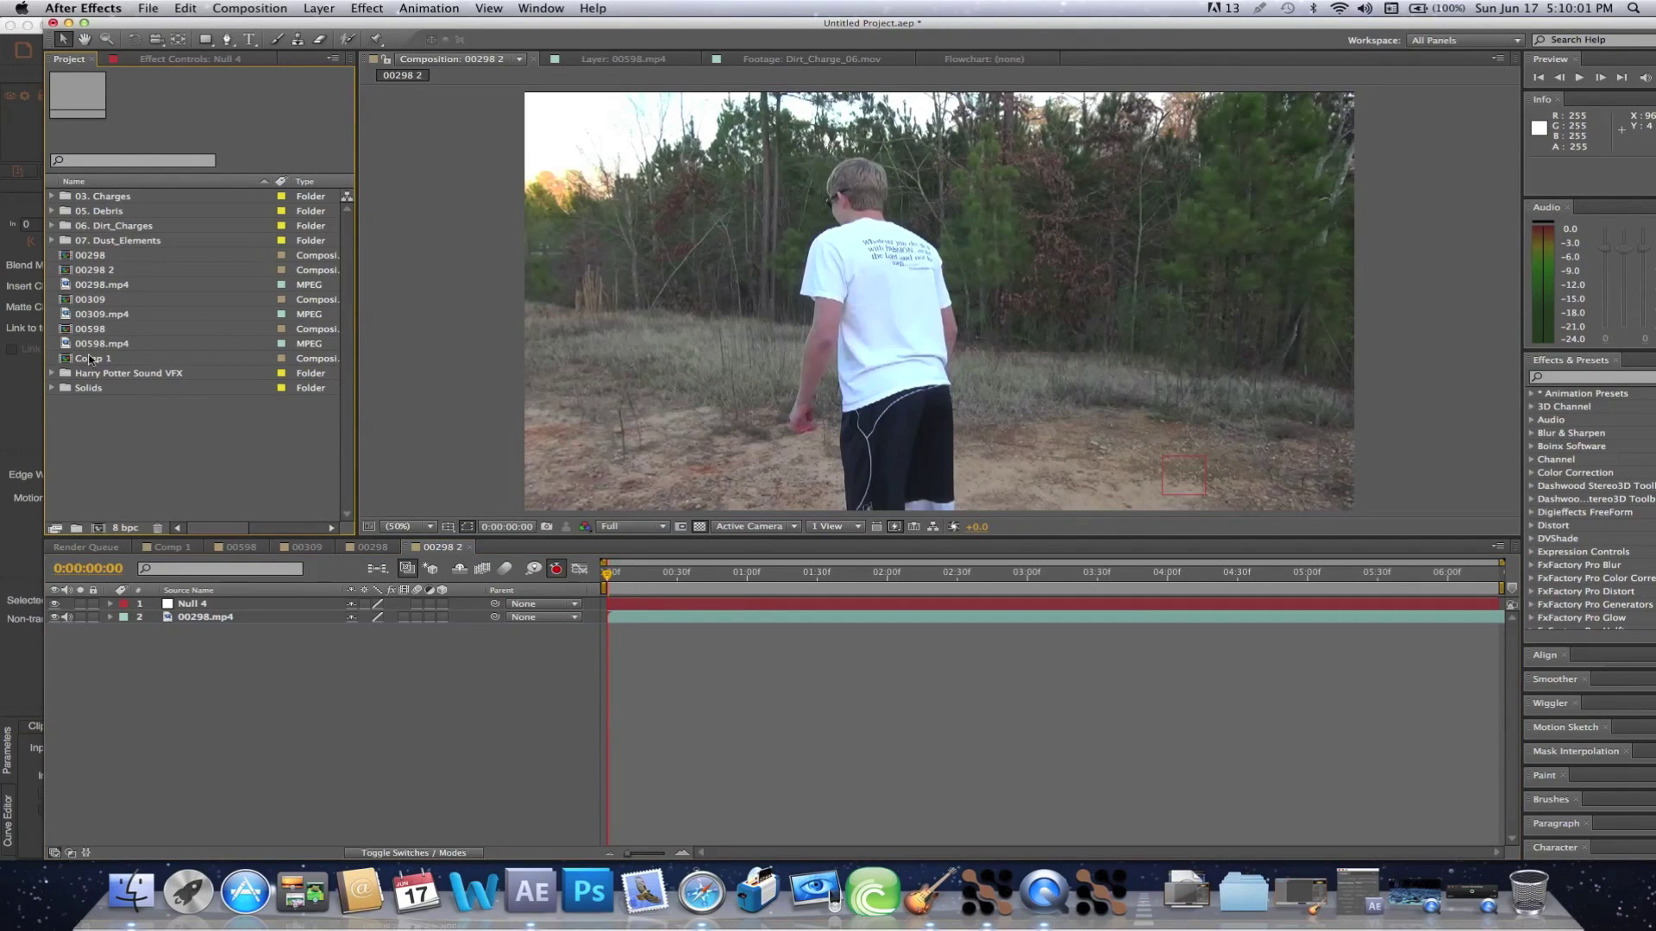
left_click(53, 241)
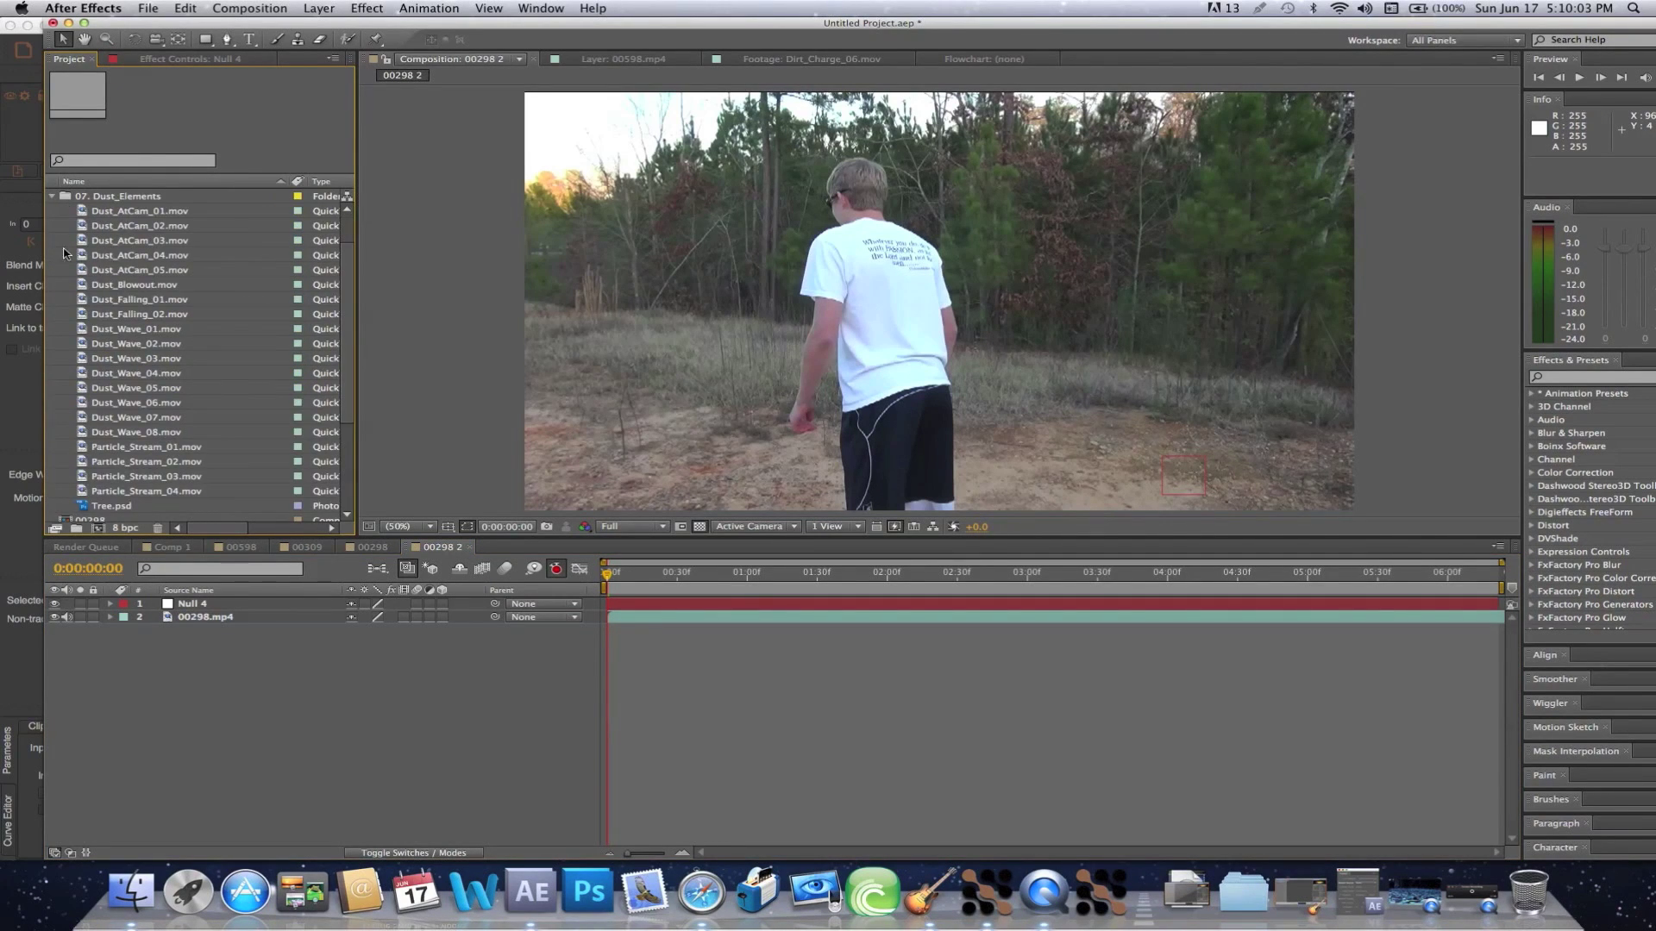
scroll(161, 287, "up", 1)
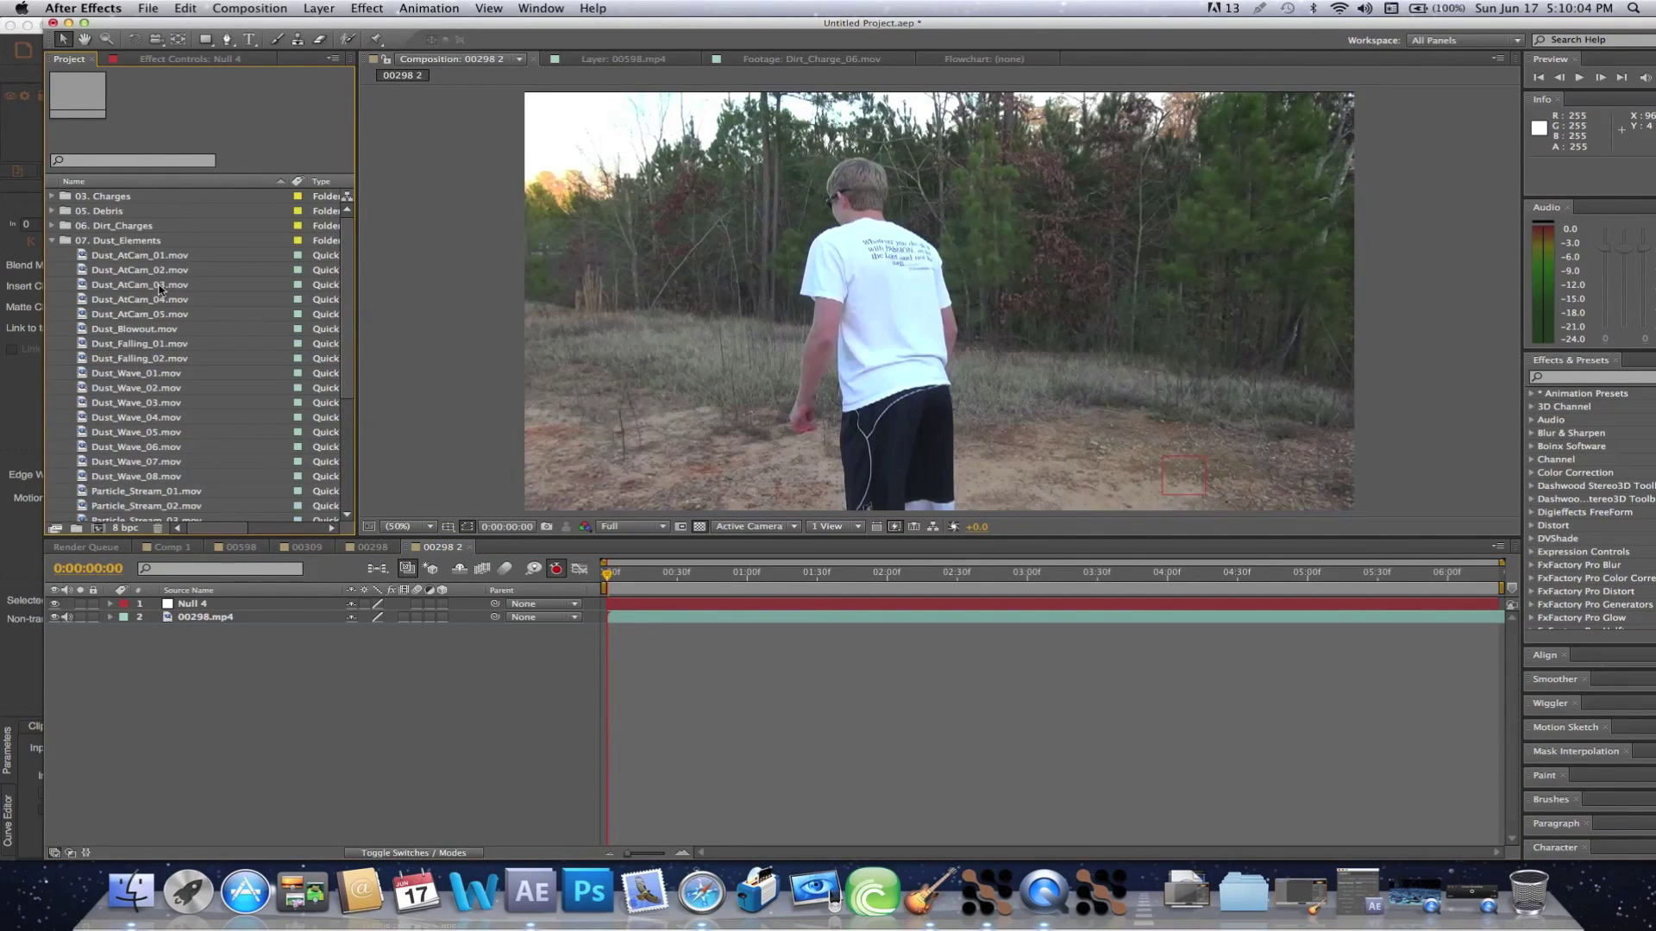
left_click(53, 196)
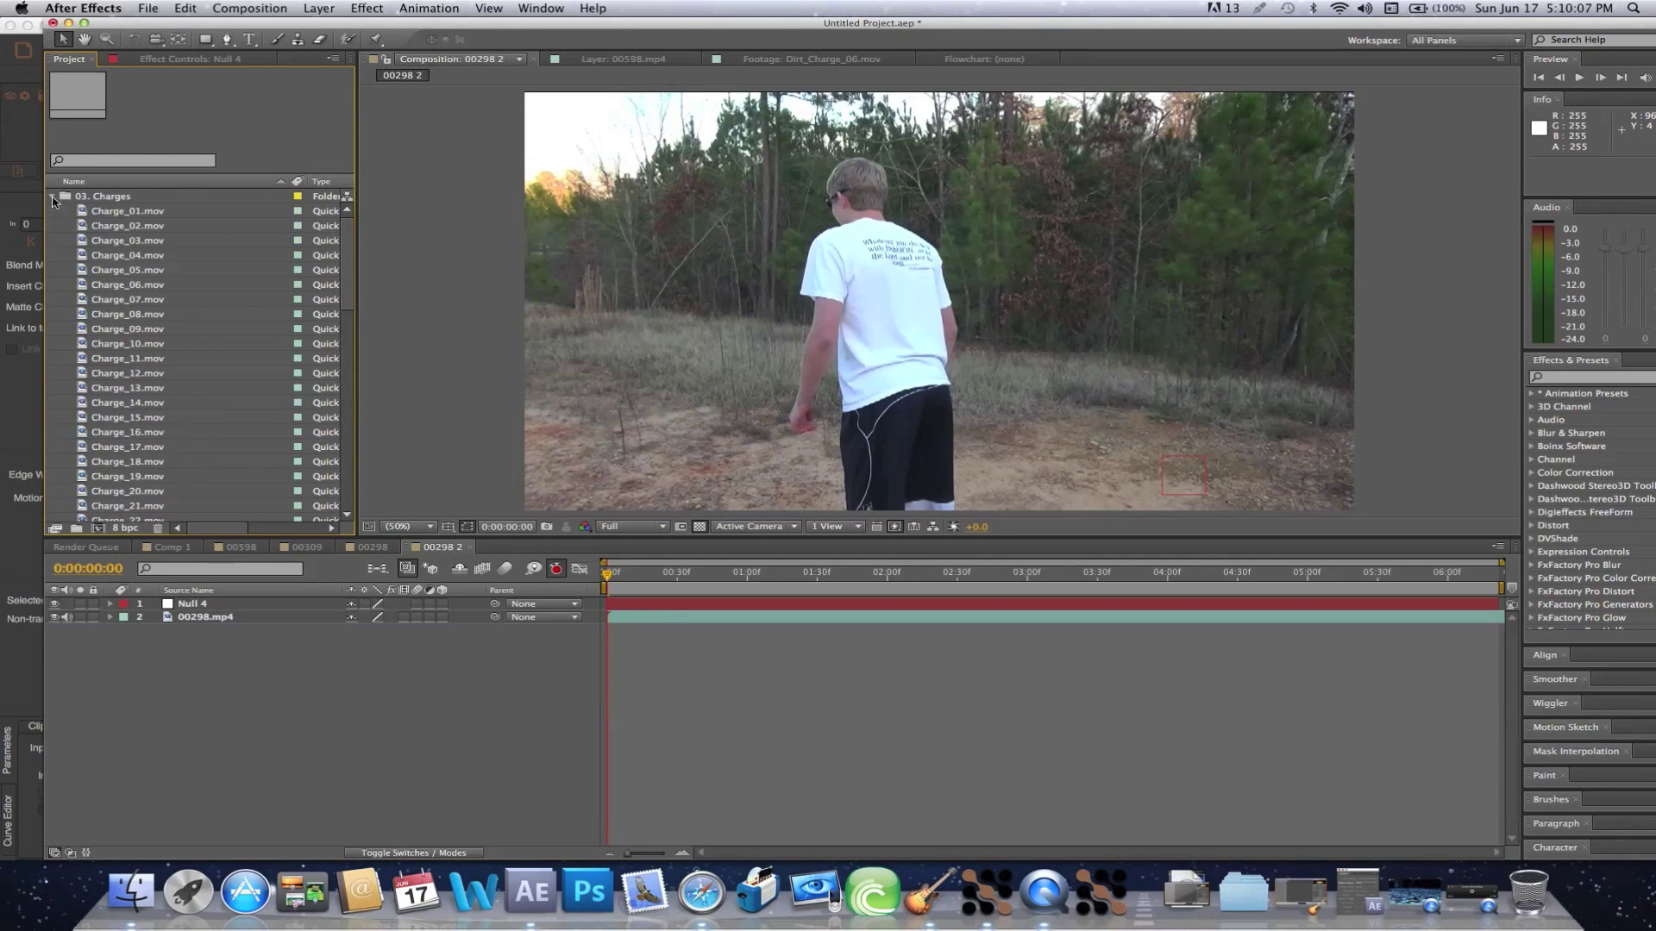
double_click(129, 372)
left_click_drag(499, 499, 556, 496)
double_click(204, 313)
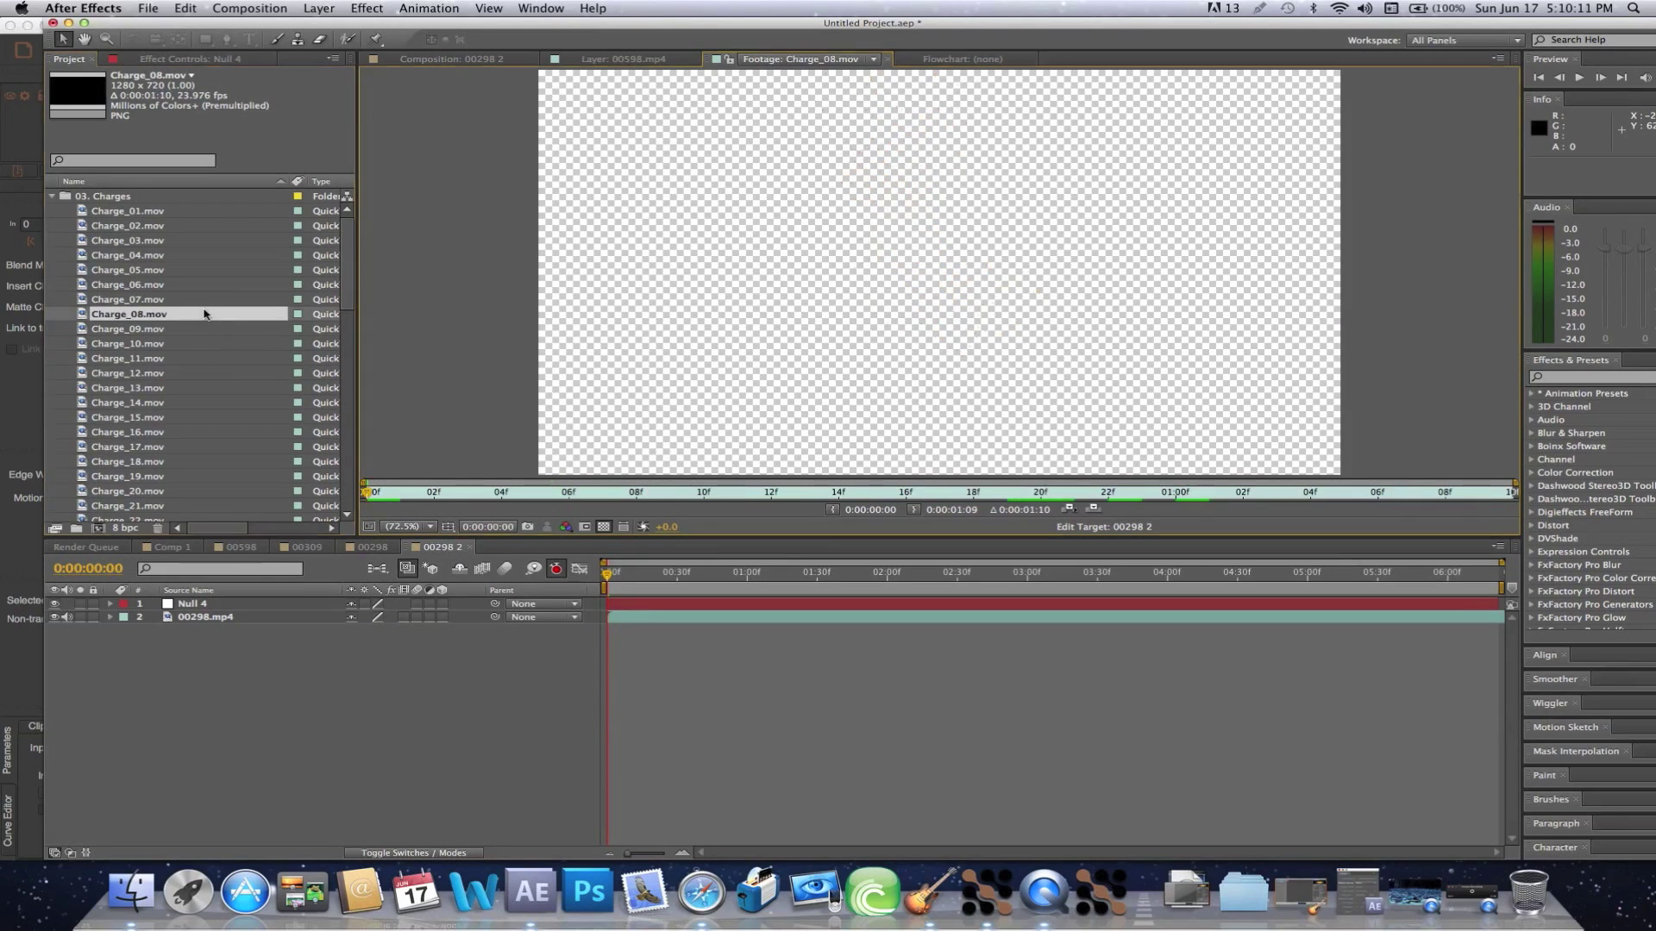
left_click_drag(507, 498, 571, 498)
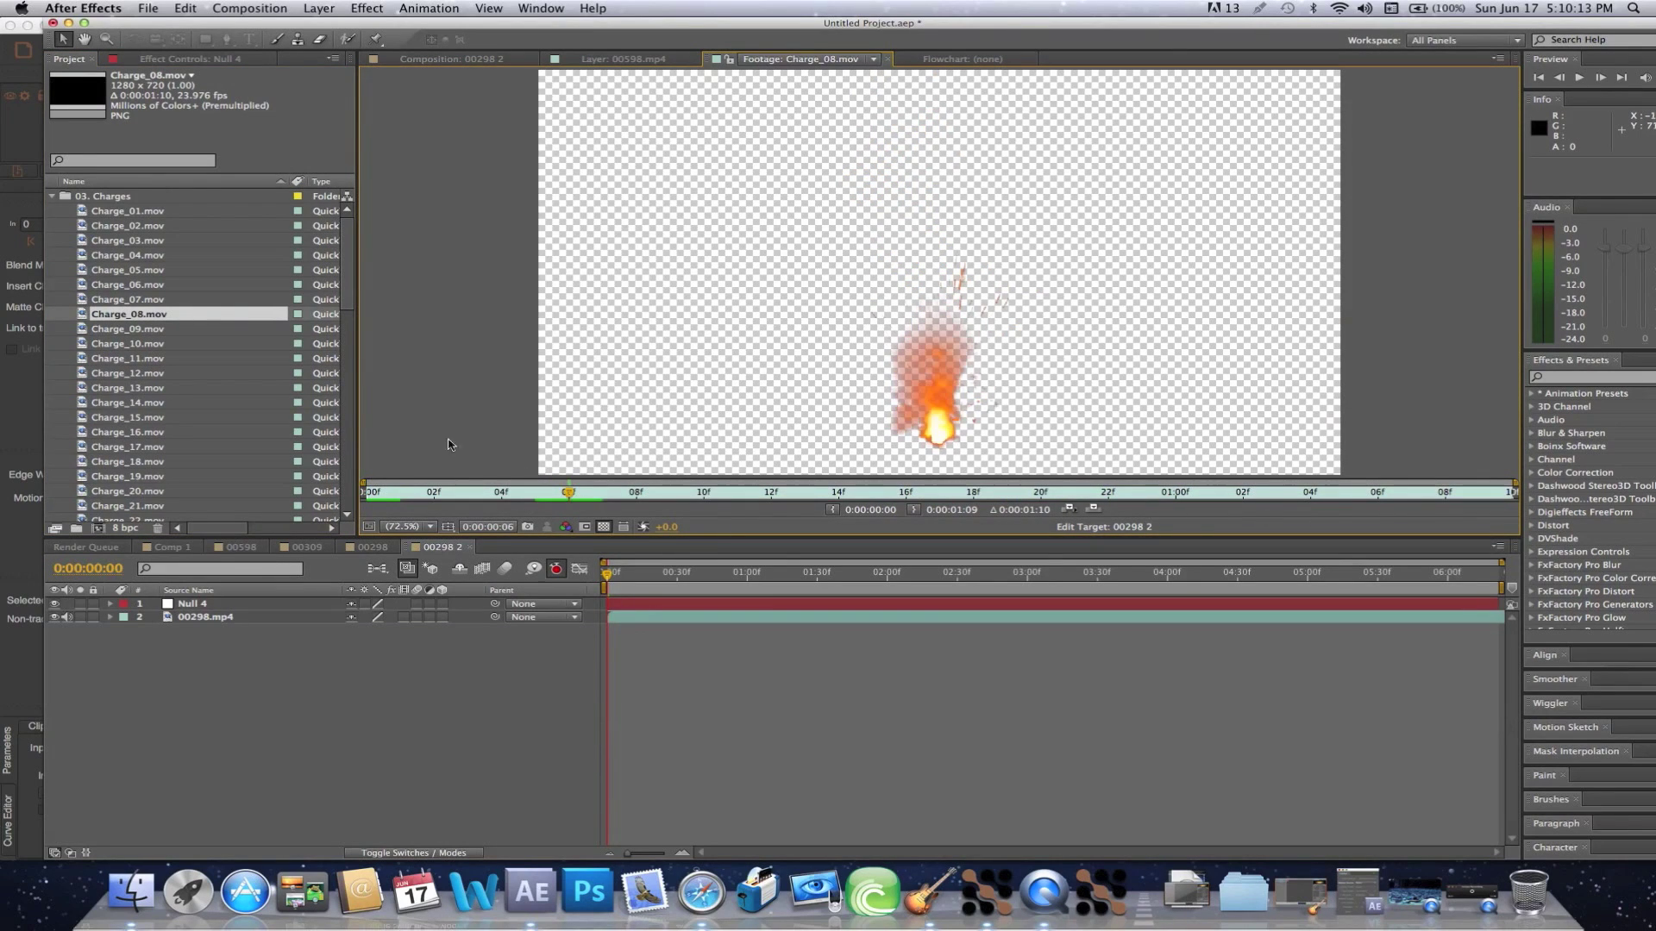
double_click(183, 225)
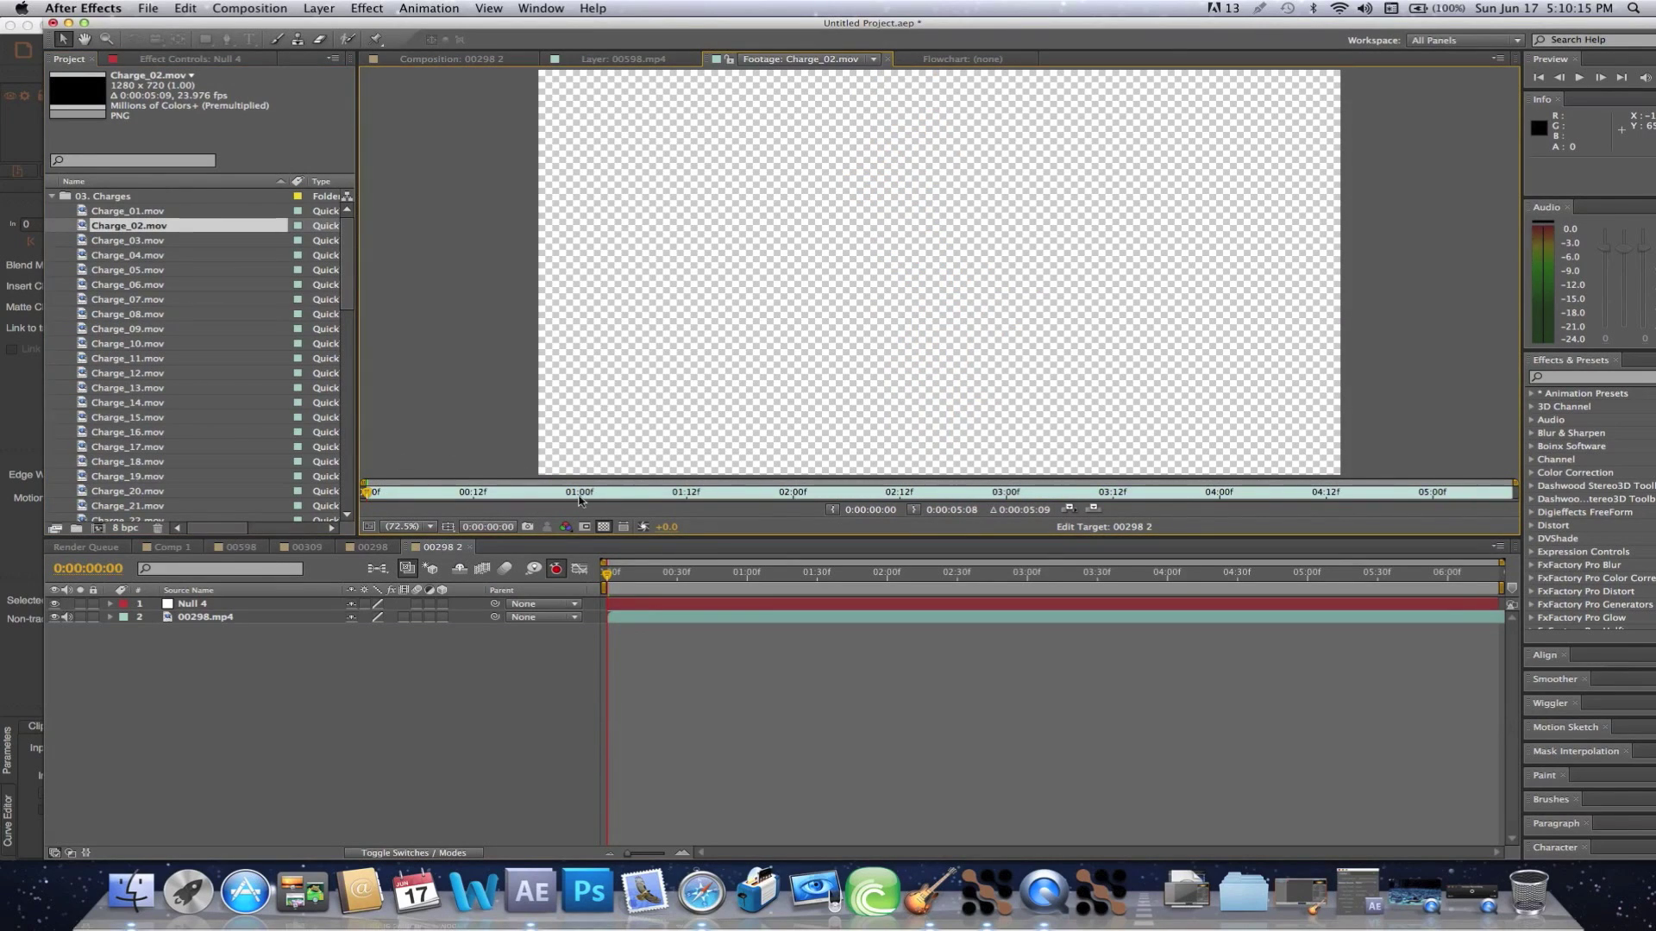
left_click_drag(579, 499, 603, 497)
left_click(53, 197)
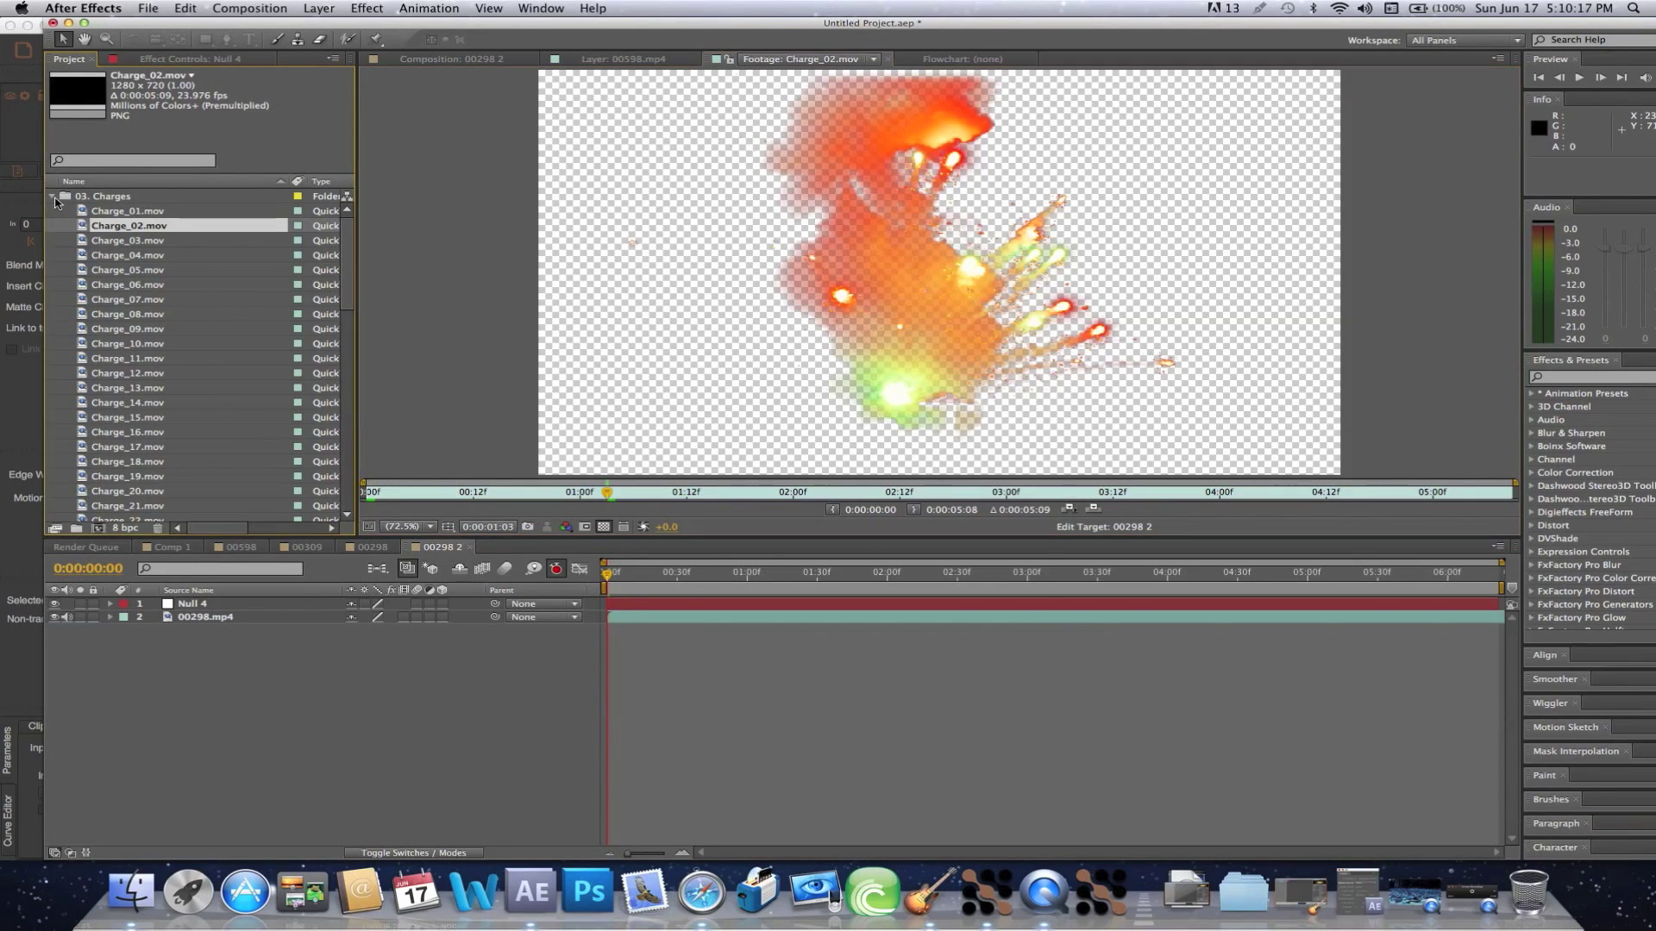
Preview Dirt_Charge_08.mov and Dirt_Charge_04.mov from the 06. Dirt_Charges folder.
left_click(50, 226)
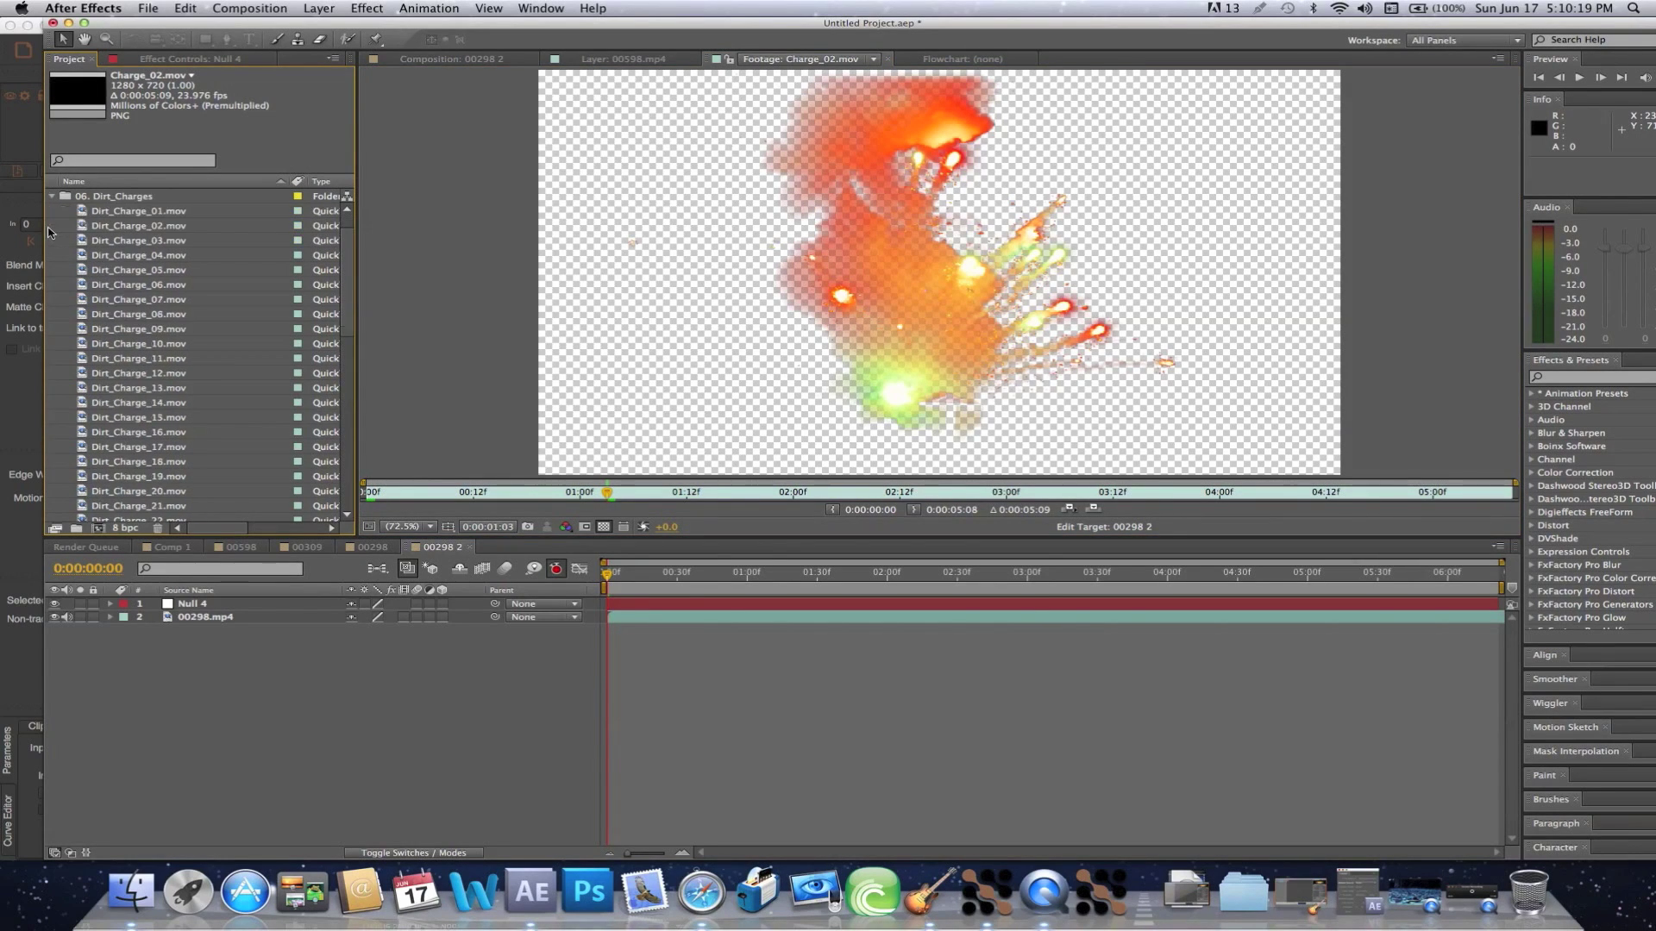
double_click(134, 313)
key("space")
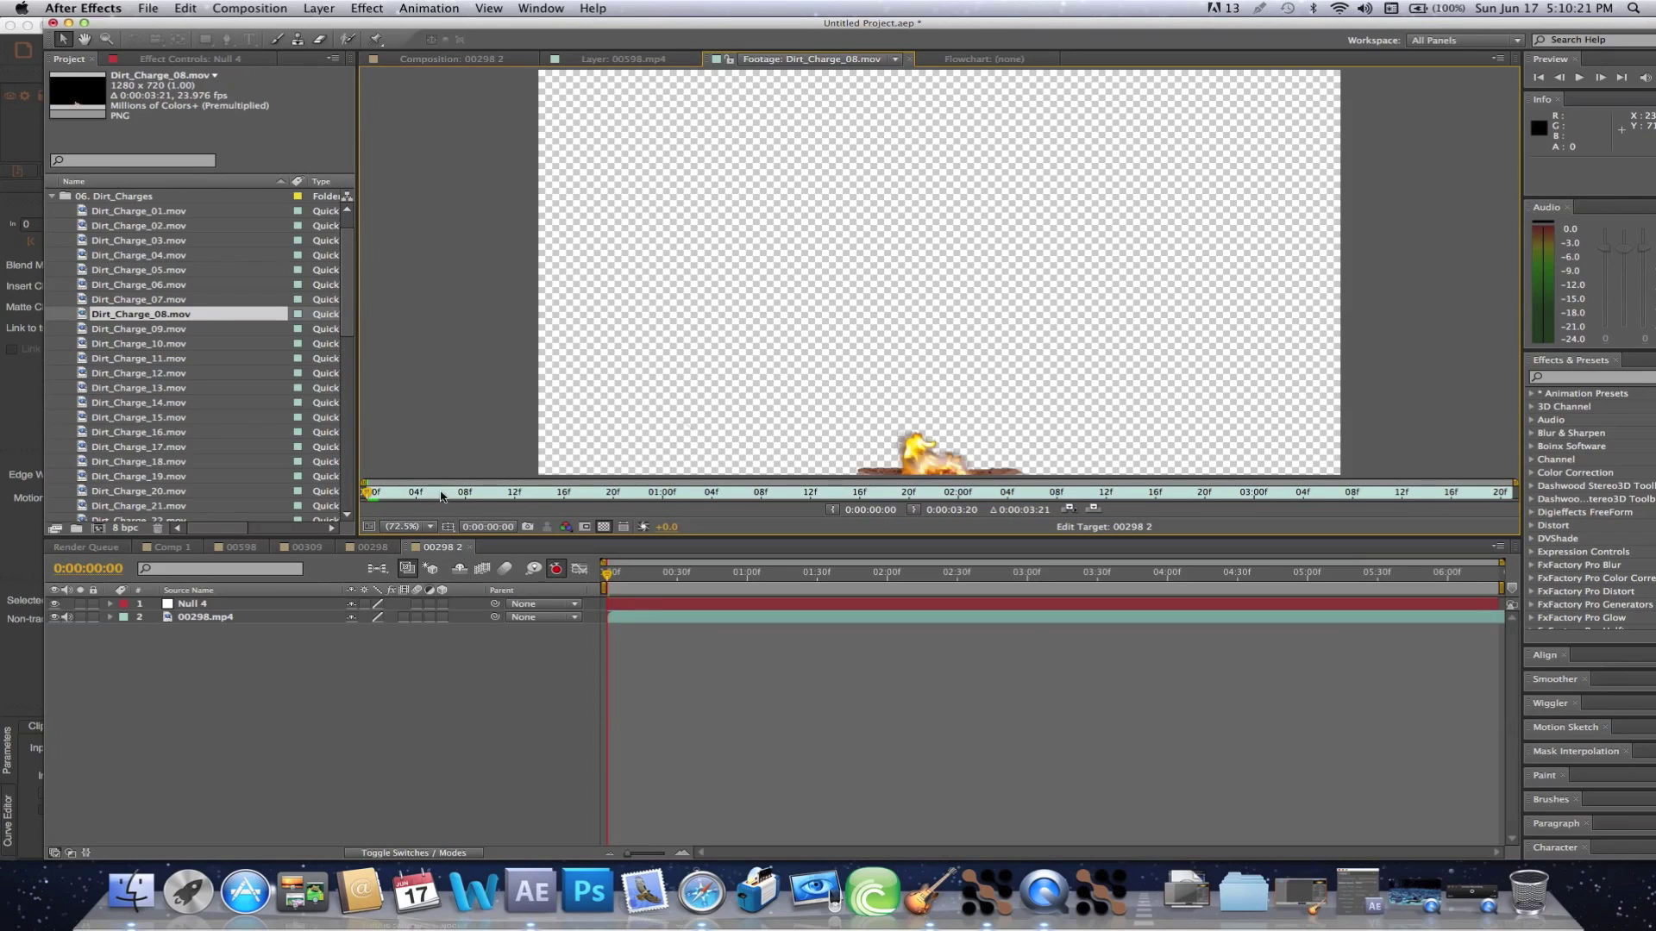
left_click(134, 257)
double_click(132, 257)
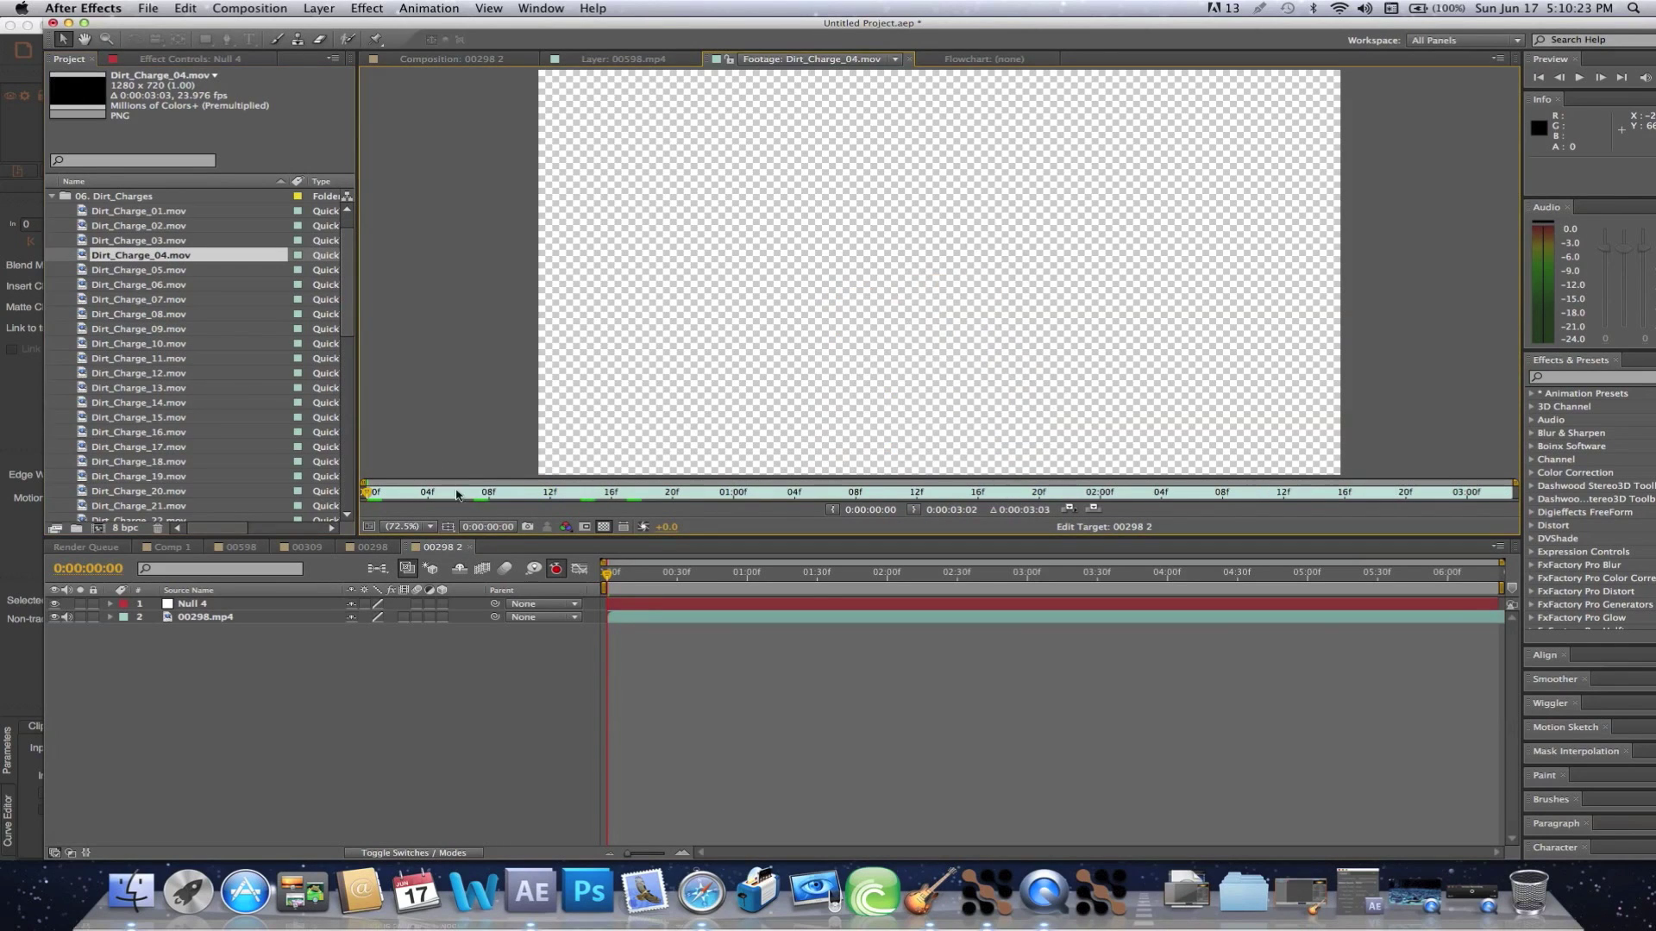
mouse_move(462, 498)
left_mouse_down()
mouse_move(612, 499)
mouse_move(442, 506)
left_mouse_up()
Add Dirt_Charge_04.mov above the null at the composition's start and place it on the ground right of the actor, at position 1438, 604.
left_click_drag(152, 256, 608, 599)
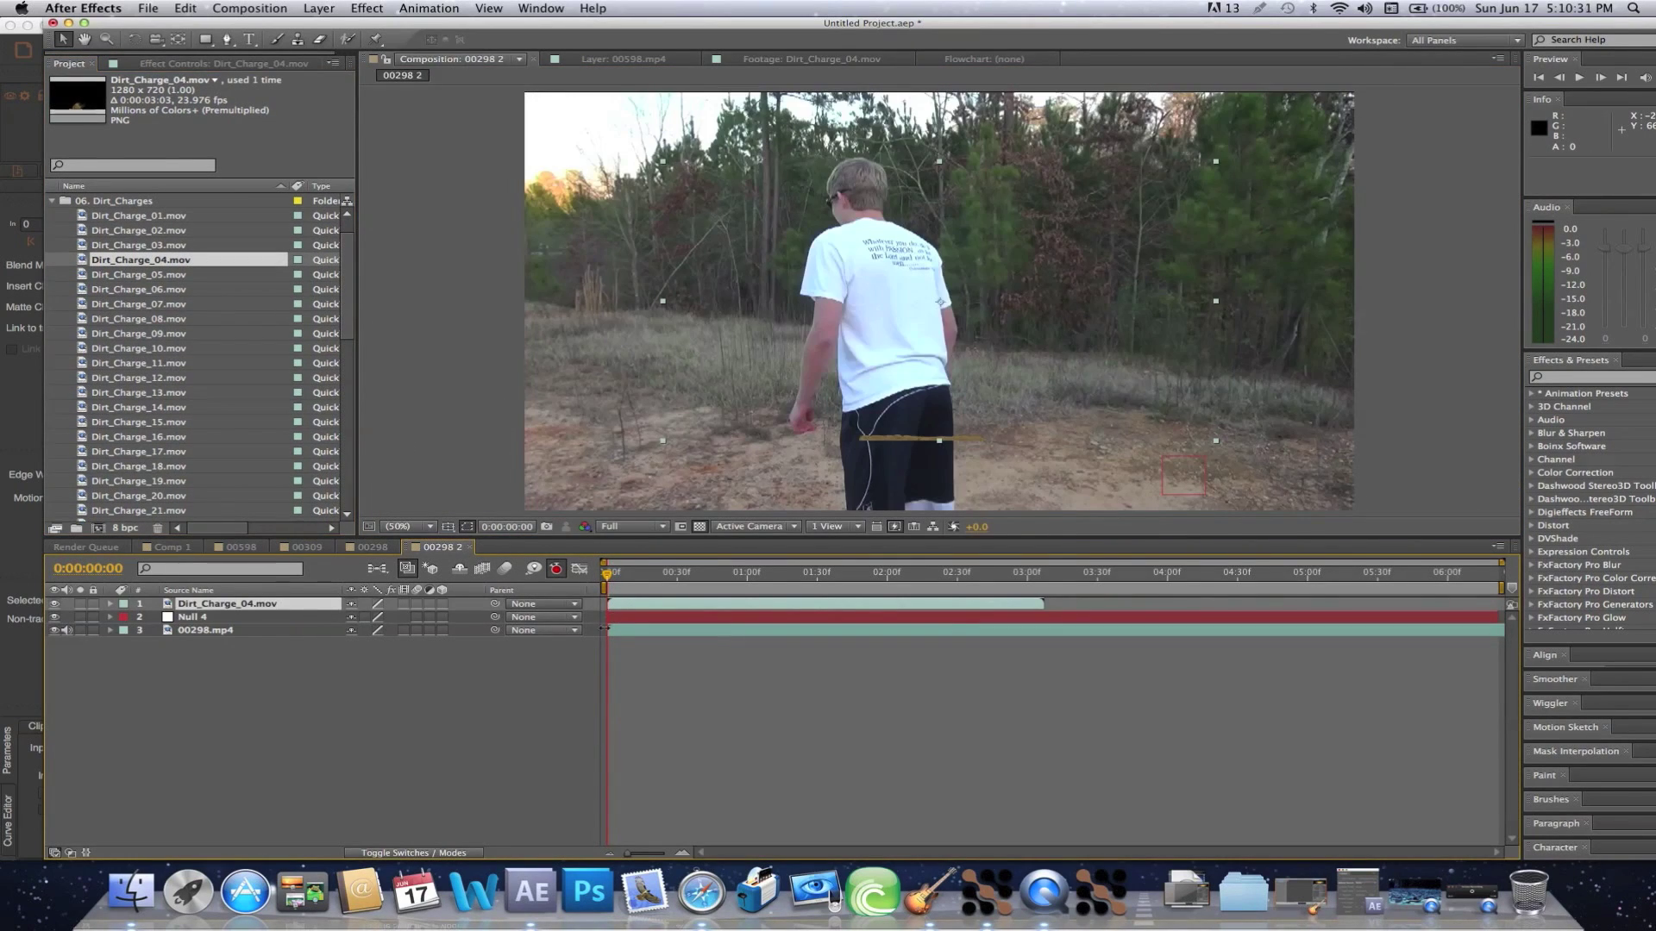
left_click_drag(872, 431, 1079, 459)
Parent the Dirt_Charge_04.mov layer to the null and play and scrub the composition to check how the explosion follows the track.
left_click(325, 601)
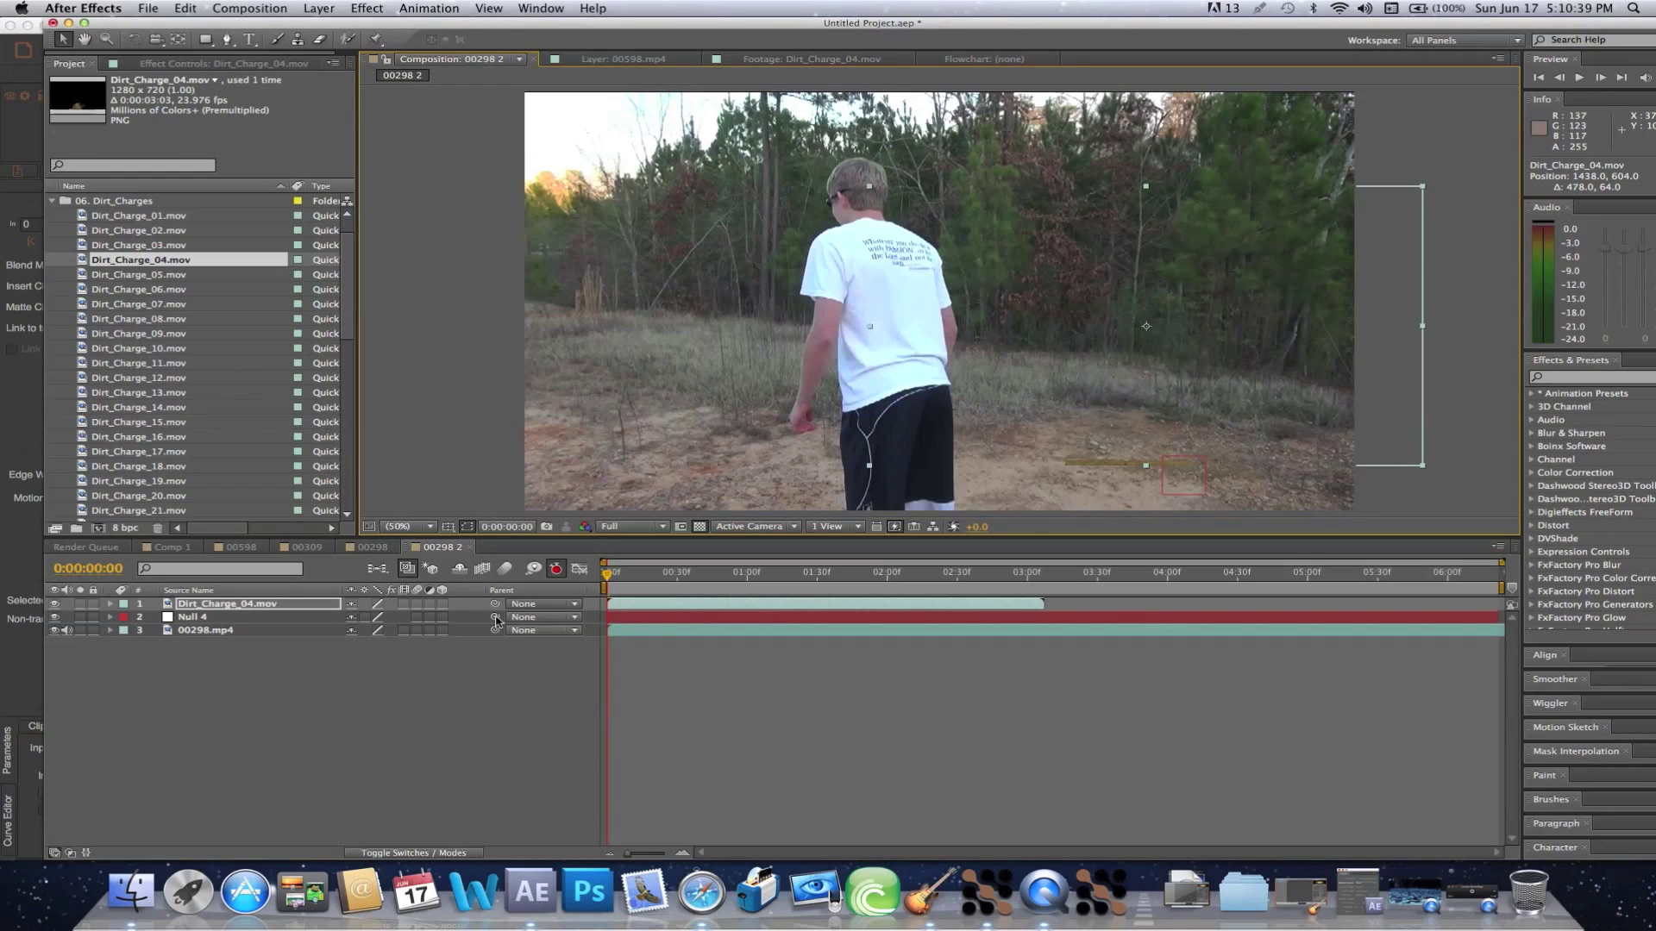
left_click_drag(496, 610, 250, 626)
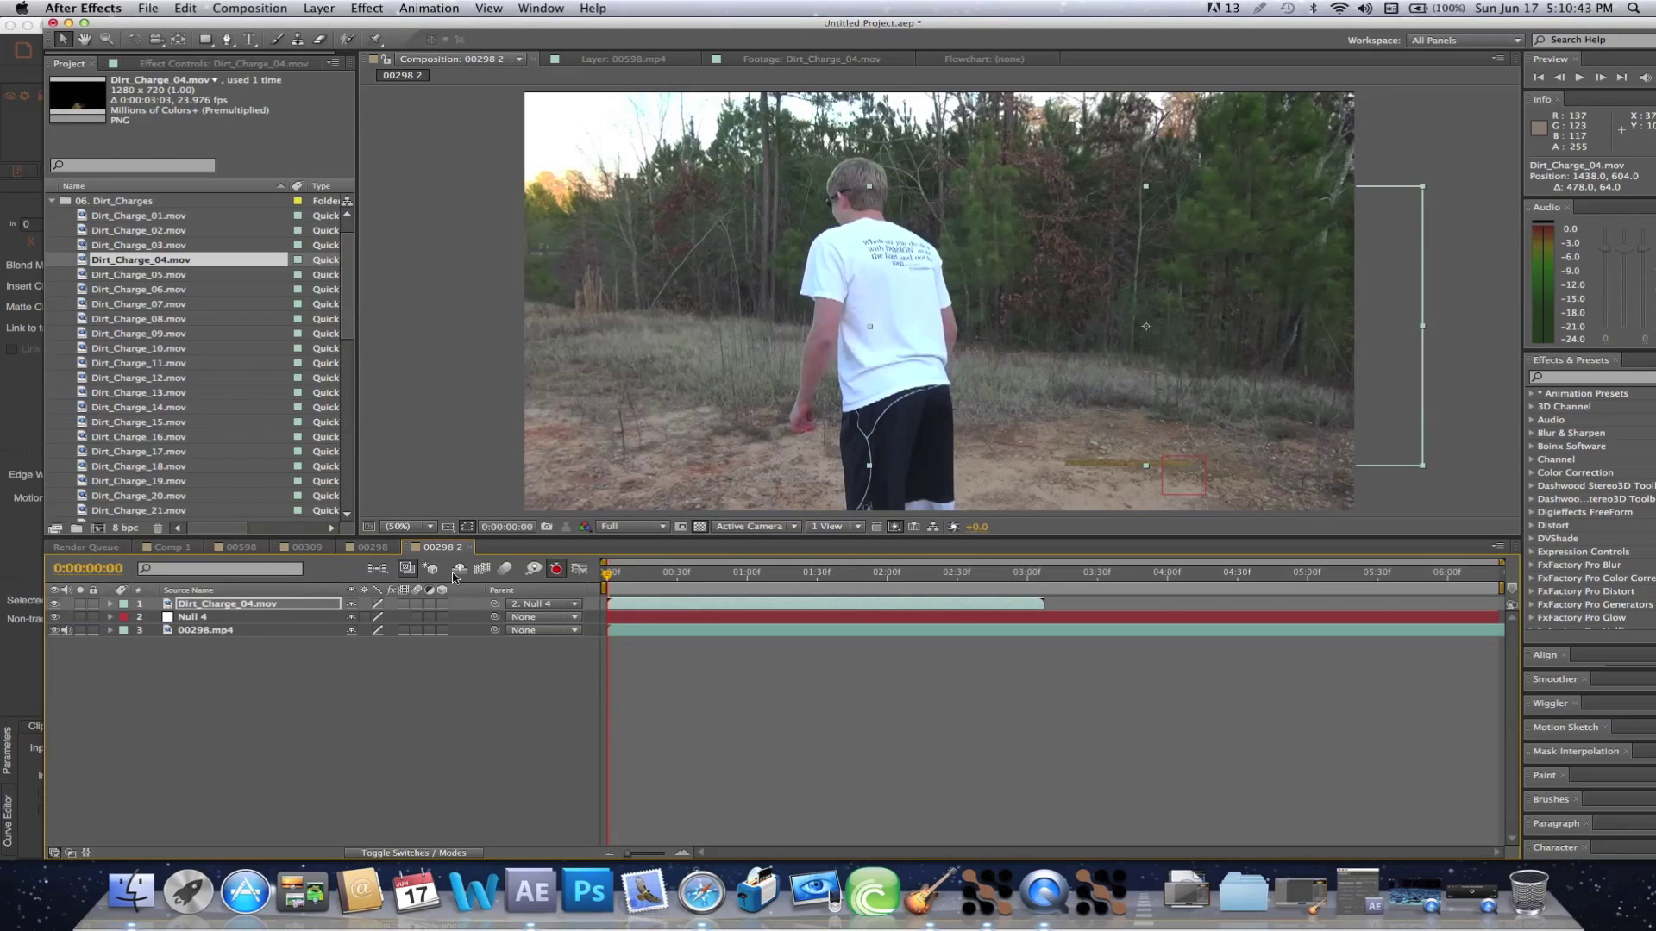
key("space")
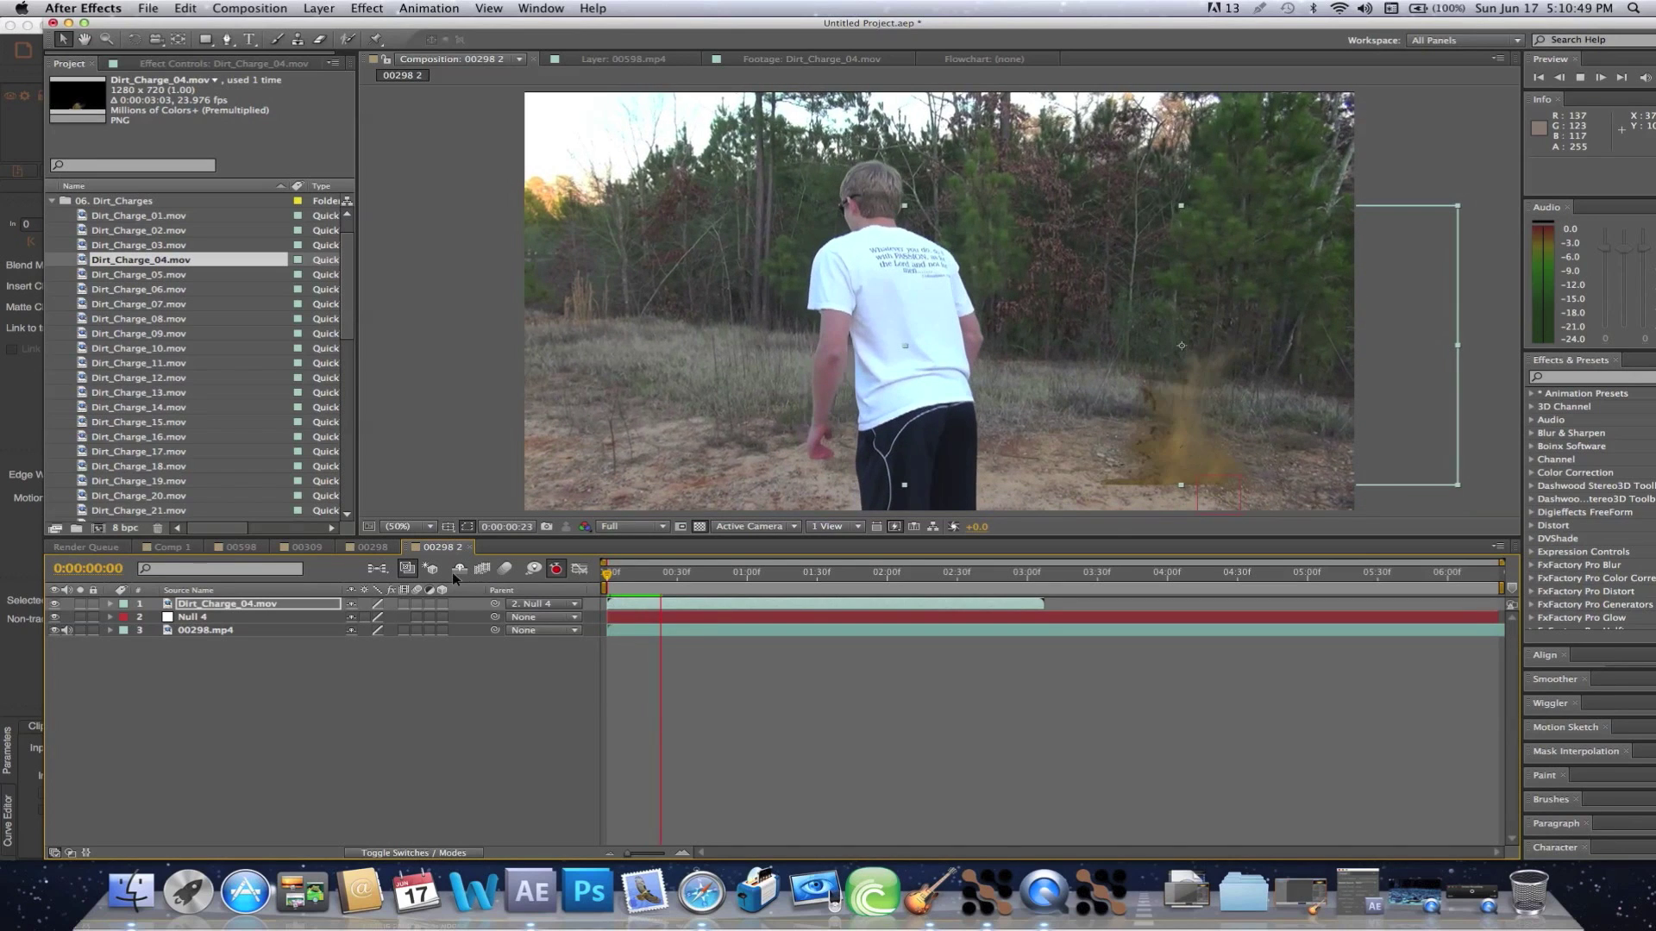
left_click(698, 586)
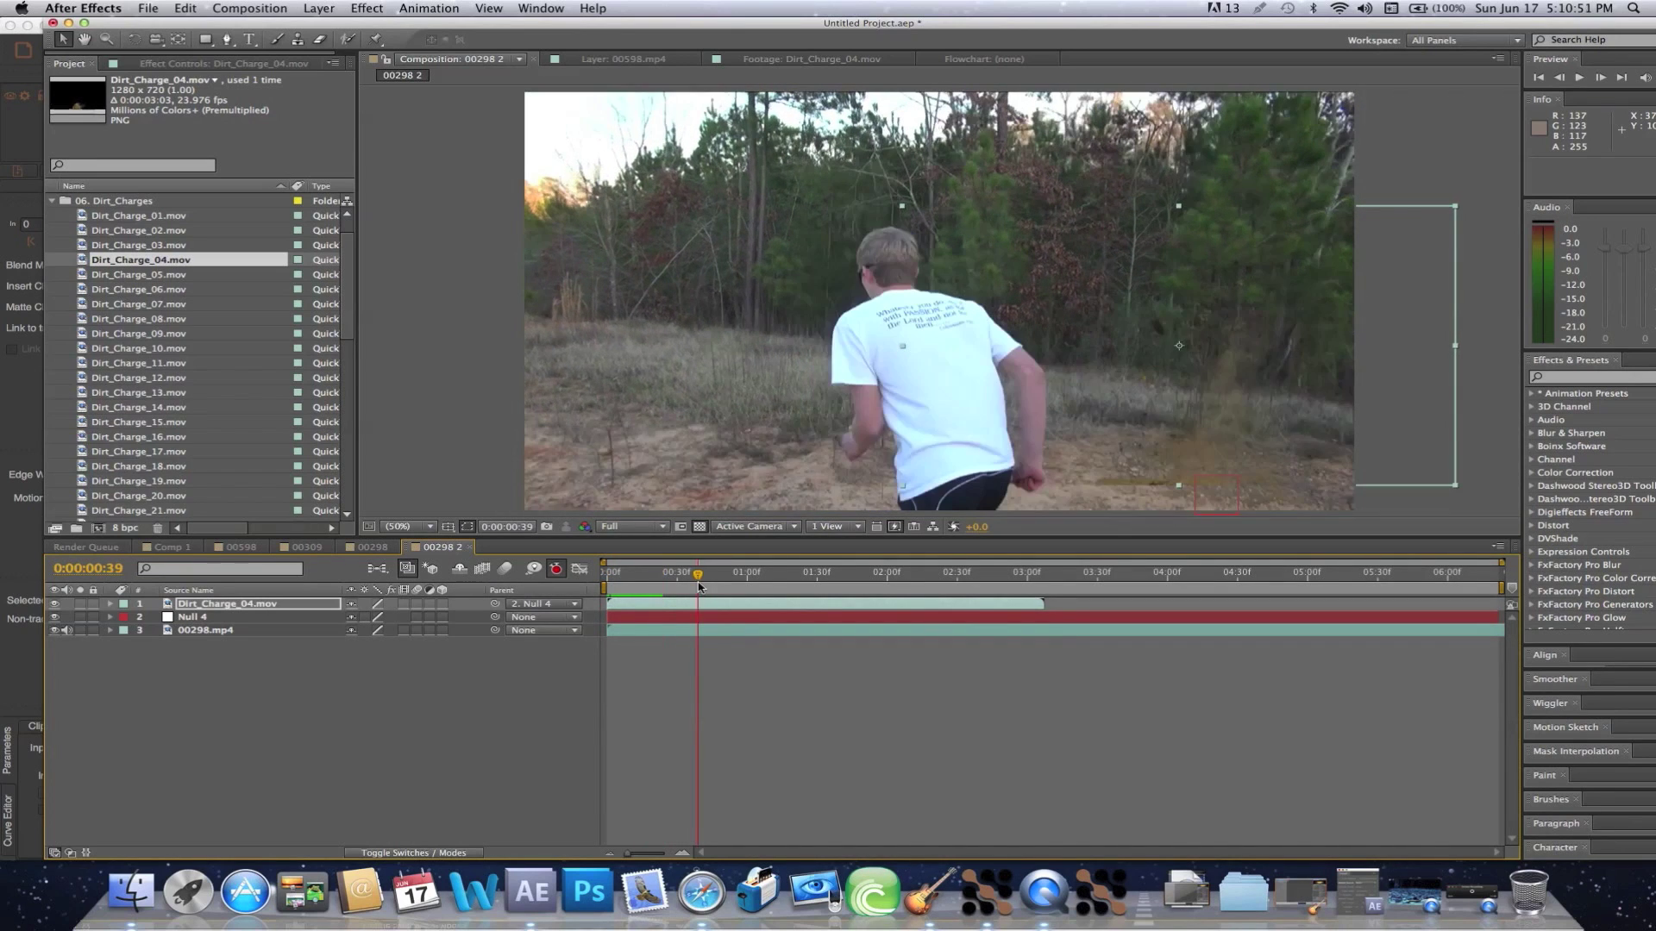
left_click(609, 591)
left_click_drag(609, 592, 739, 597)
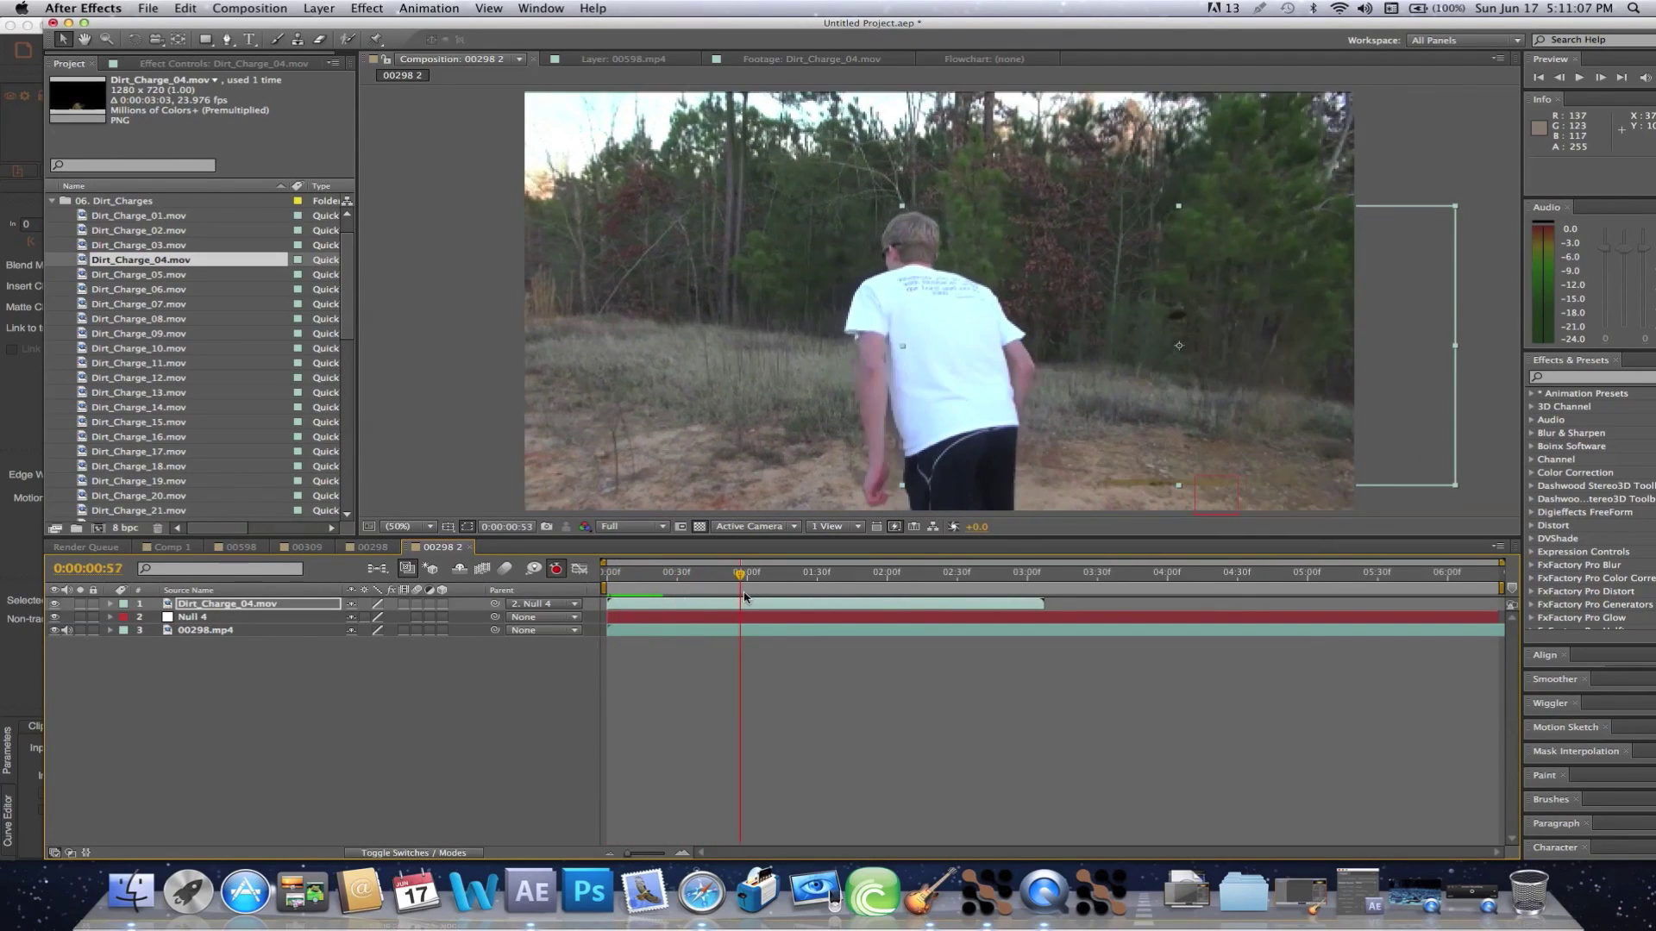
Switch to mocha for After Effects and delete the existing Layer 1.
left_click(959, 897)
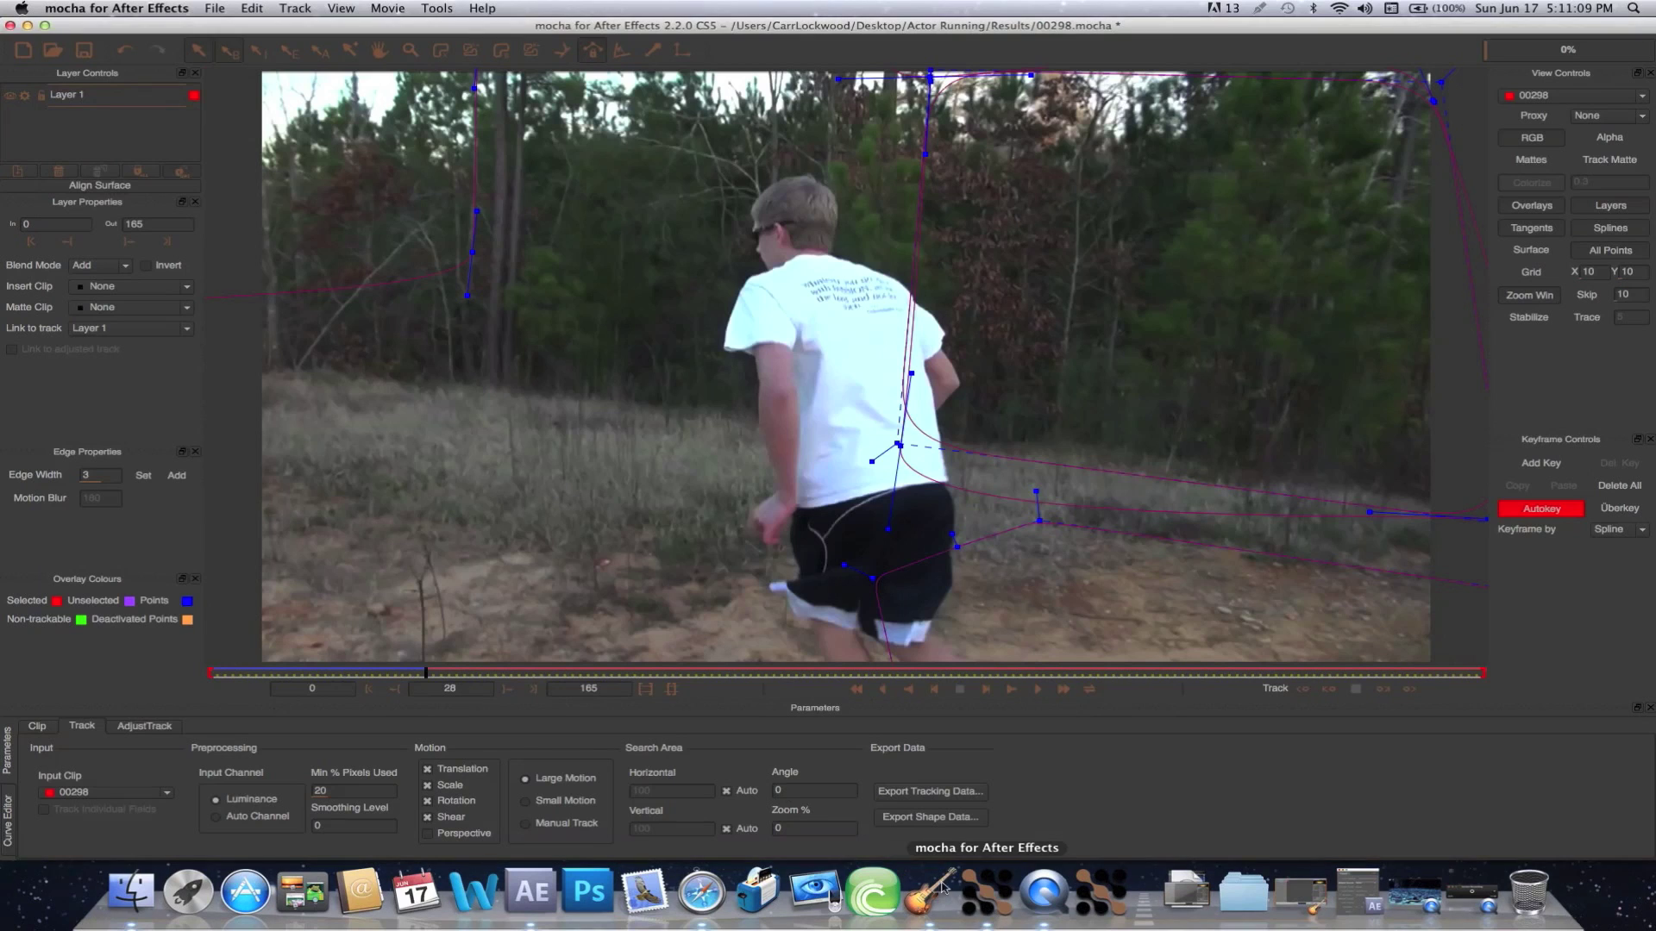
left_click(98, 102)
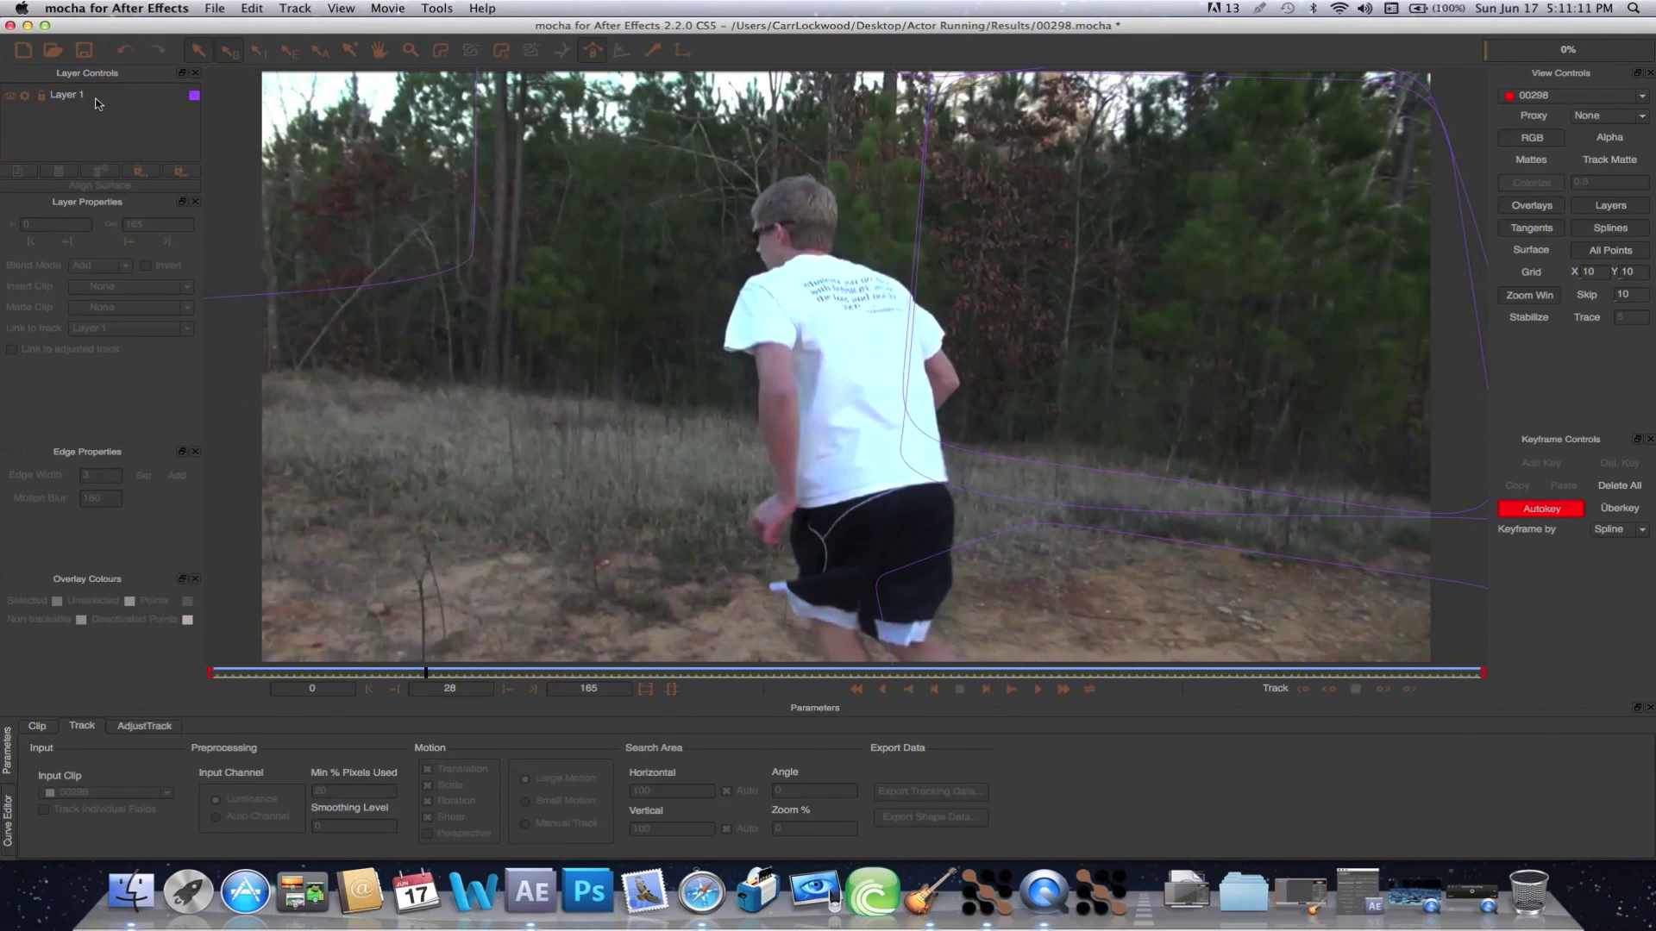
left_click(81, 101)
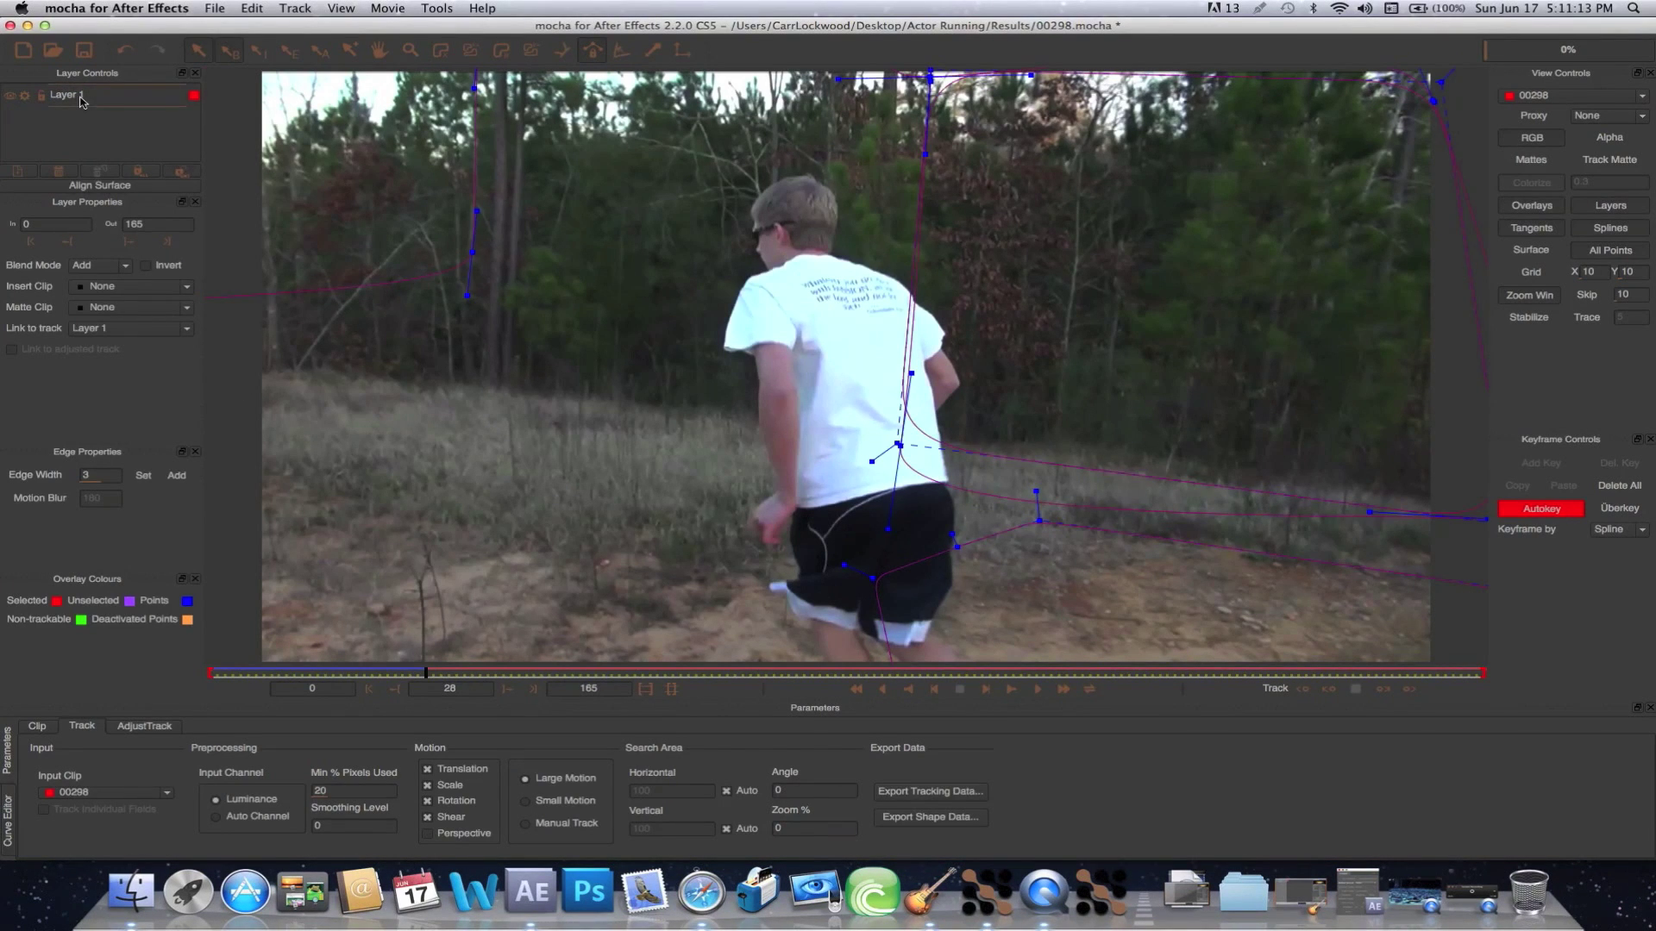
left_click(57, 174)
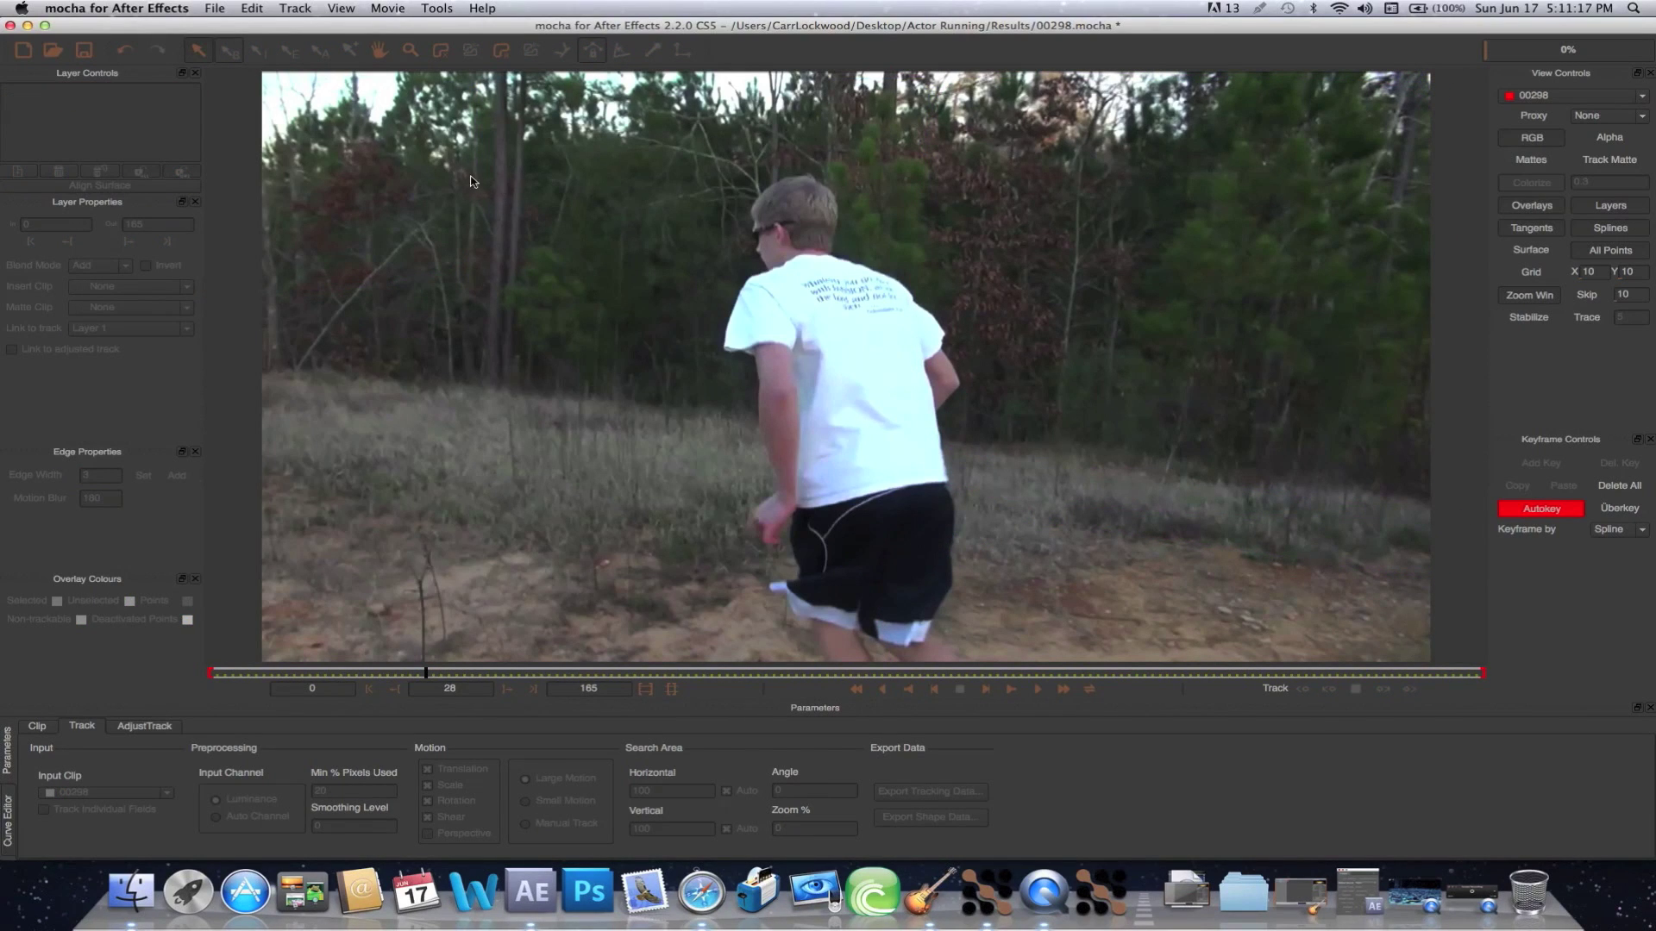
Draw a new four-cornered X-spline layer around the dirt ground right of the actor at frame 28.
left_click(437, 54)
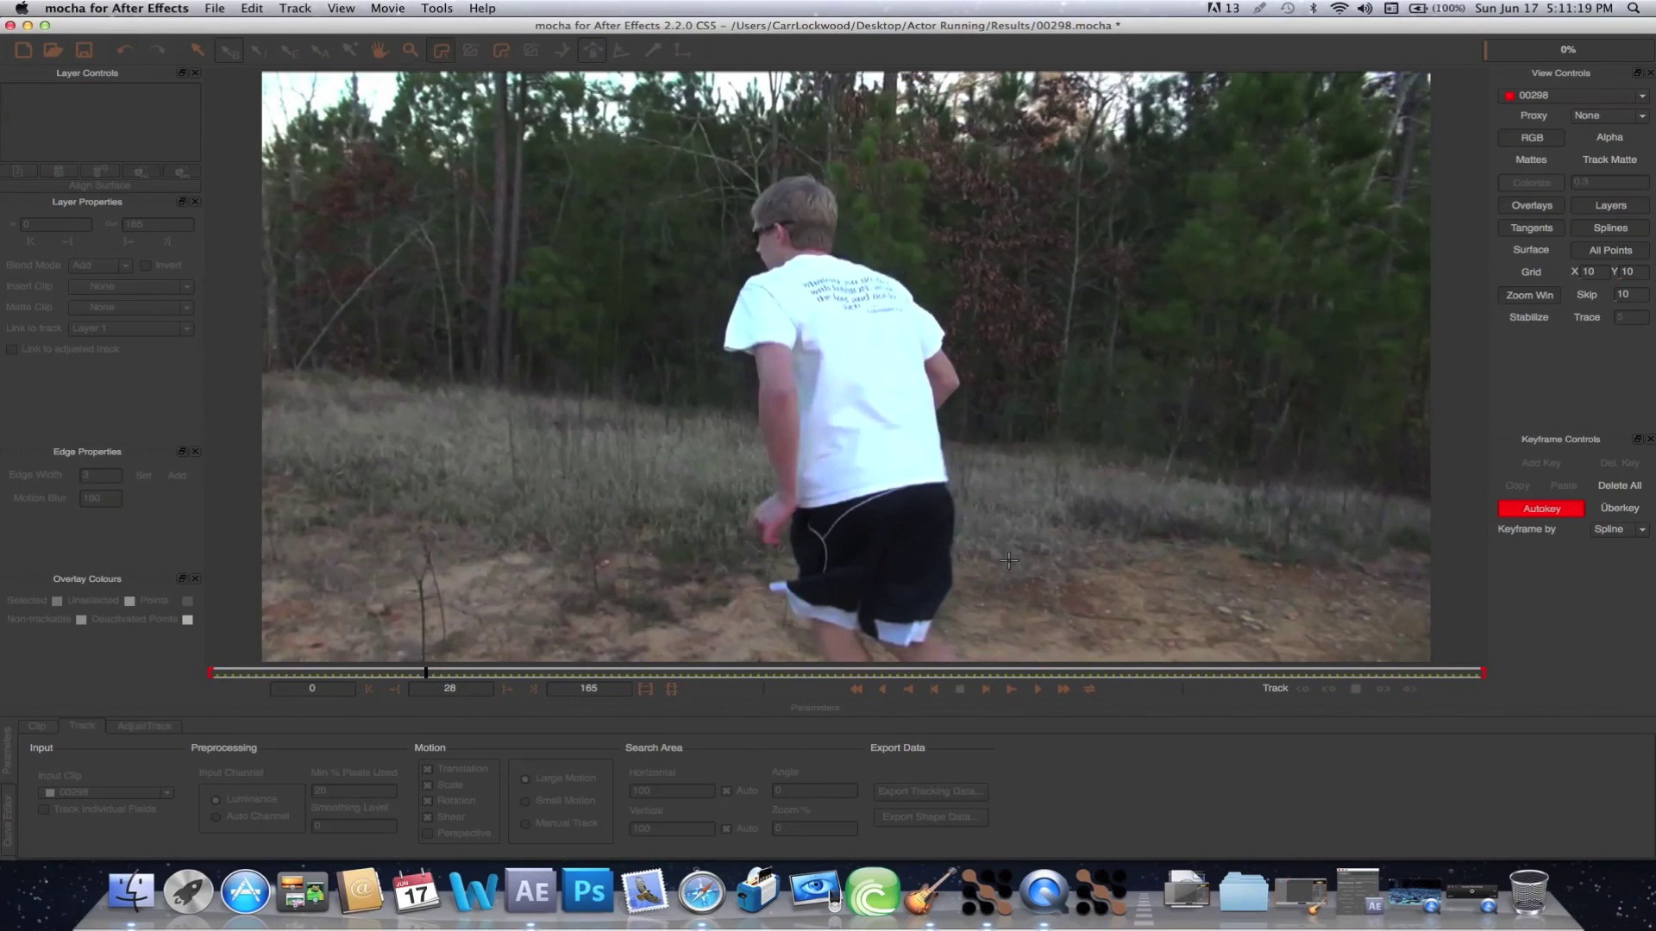
left_click(996, 537)
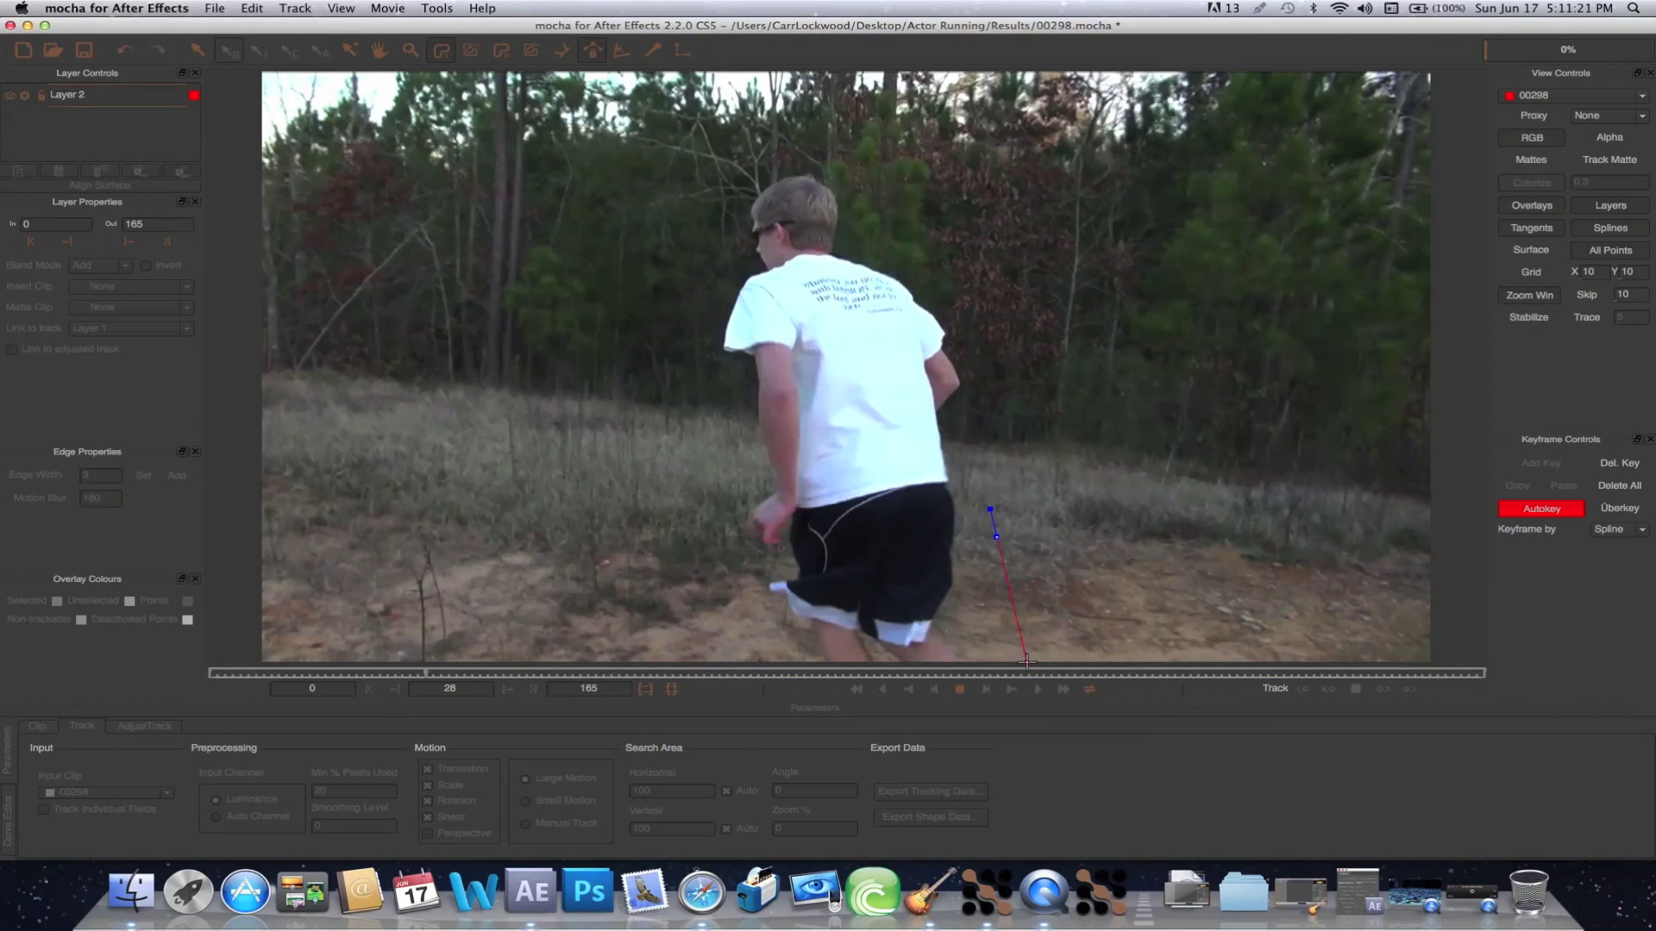
left_click(1026, 661)
left_click(1424, 658)
left_click_drag(1132, 538, 1132, 518)
left_click(999, 536)
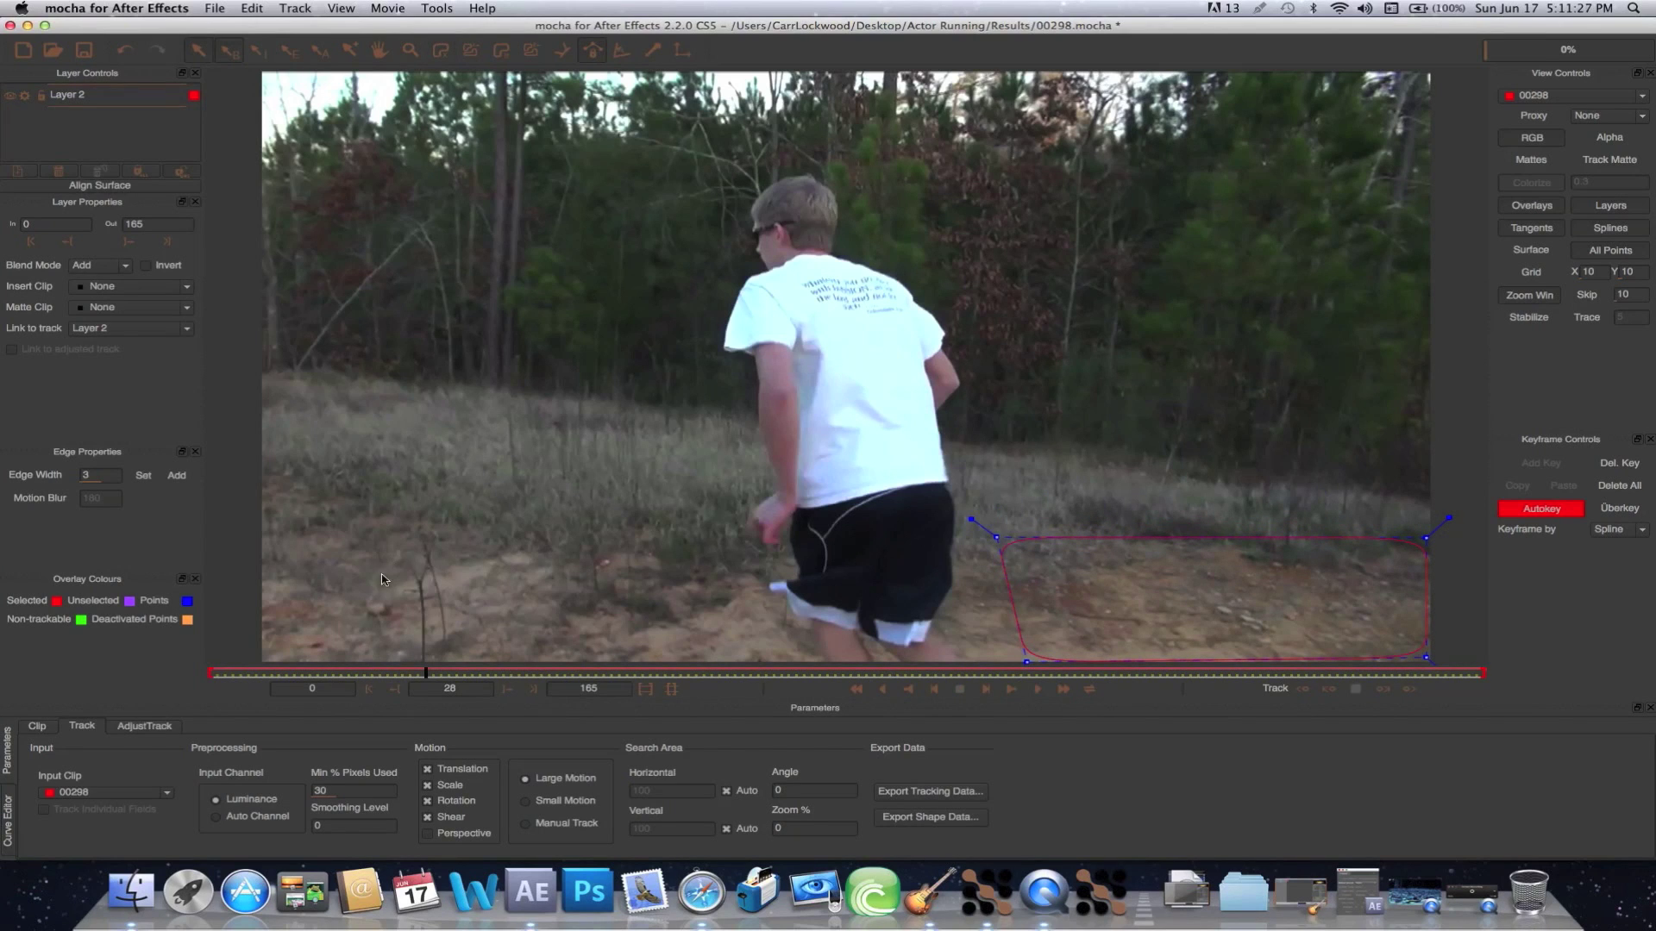
Track the ground layer forward, stop at frame 44 and return to frame 29.
left_click(1410, 691)
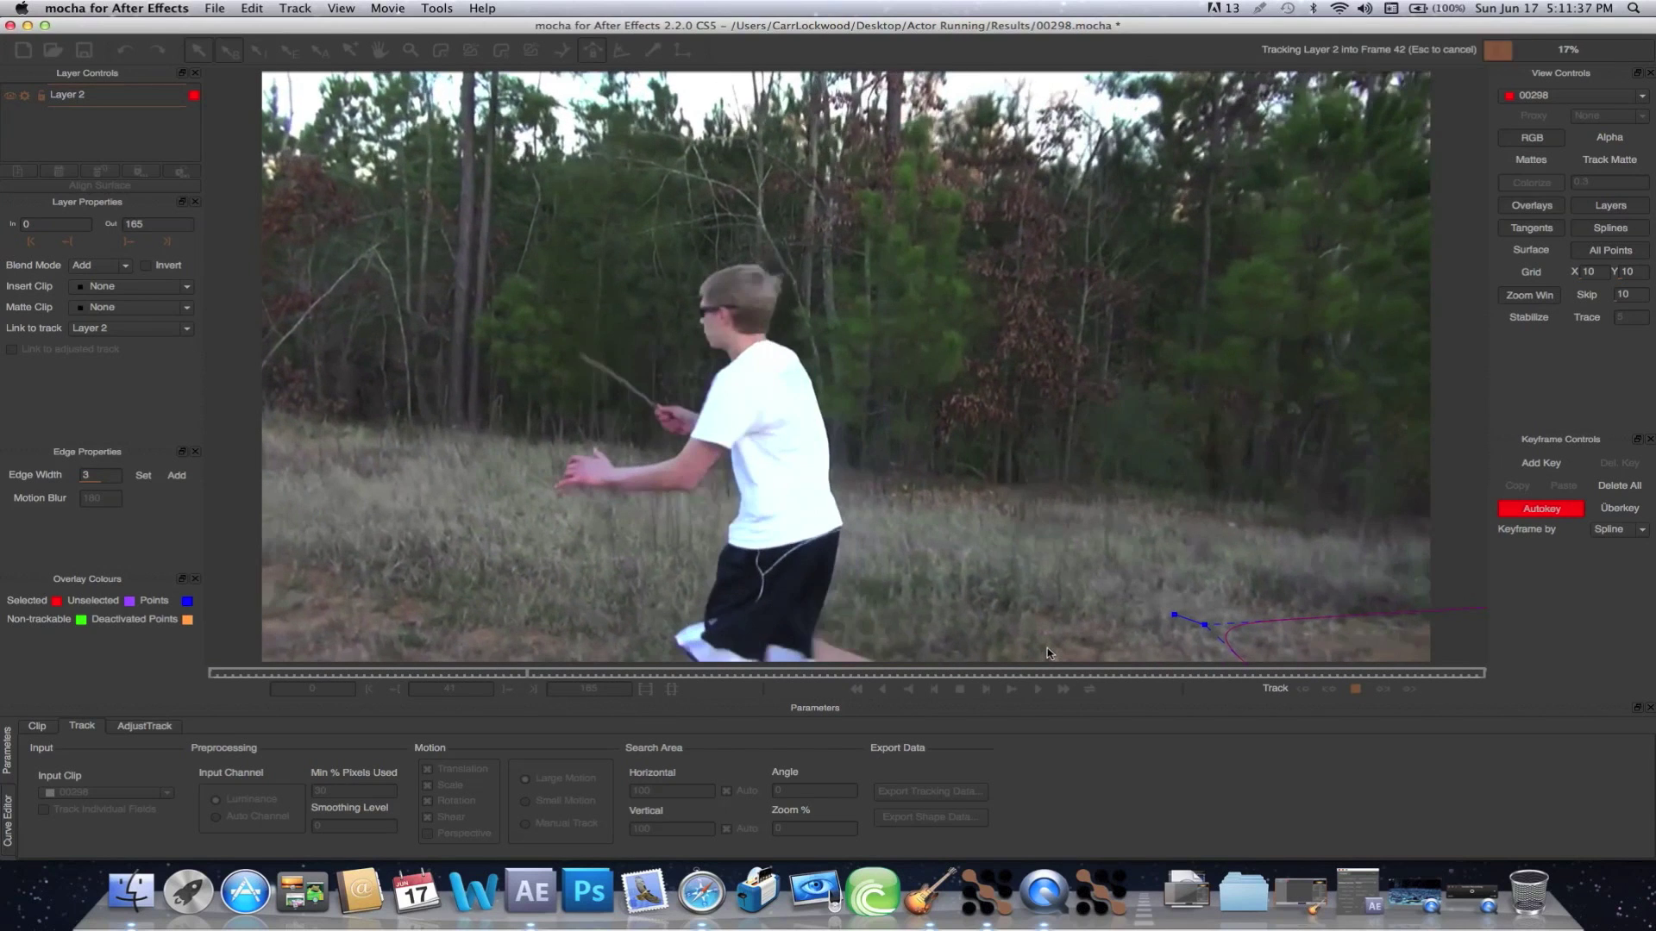
key("Escape")
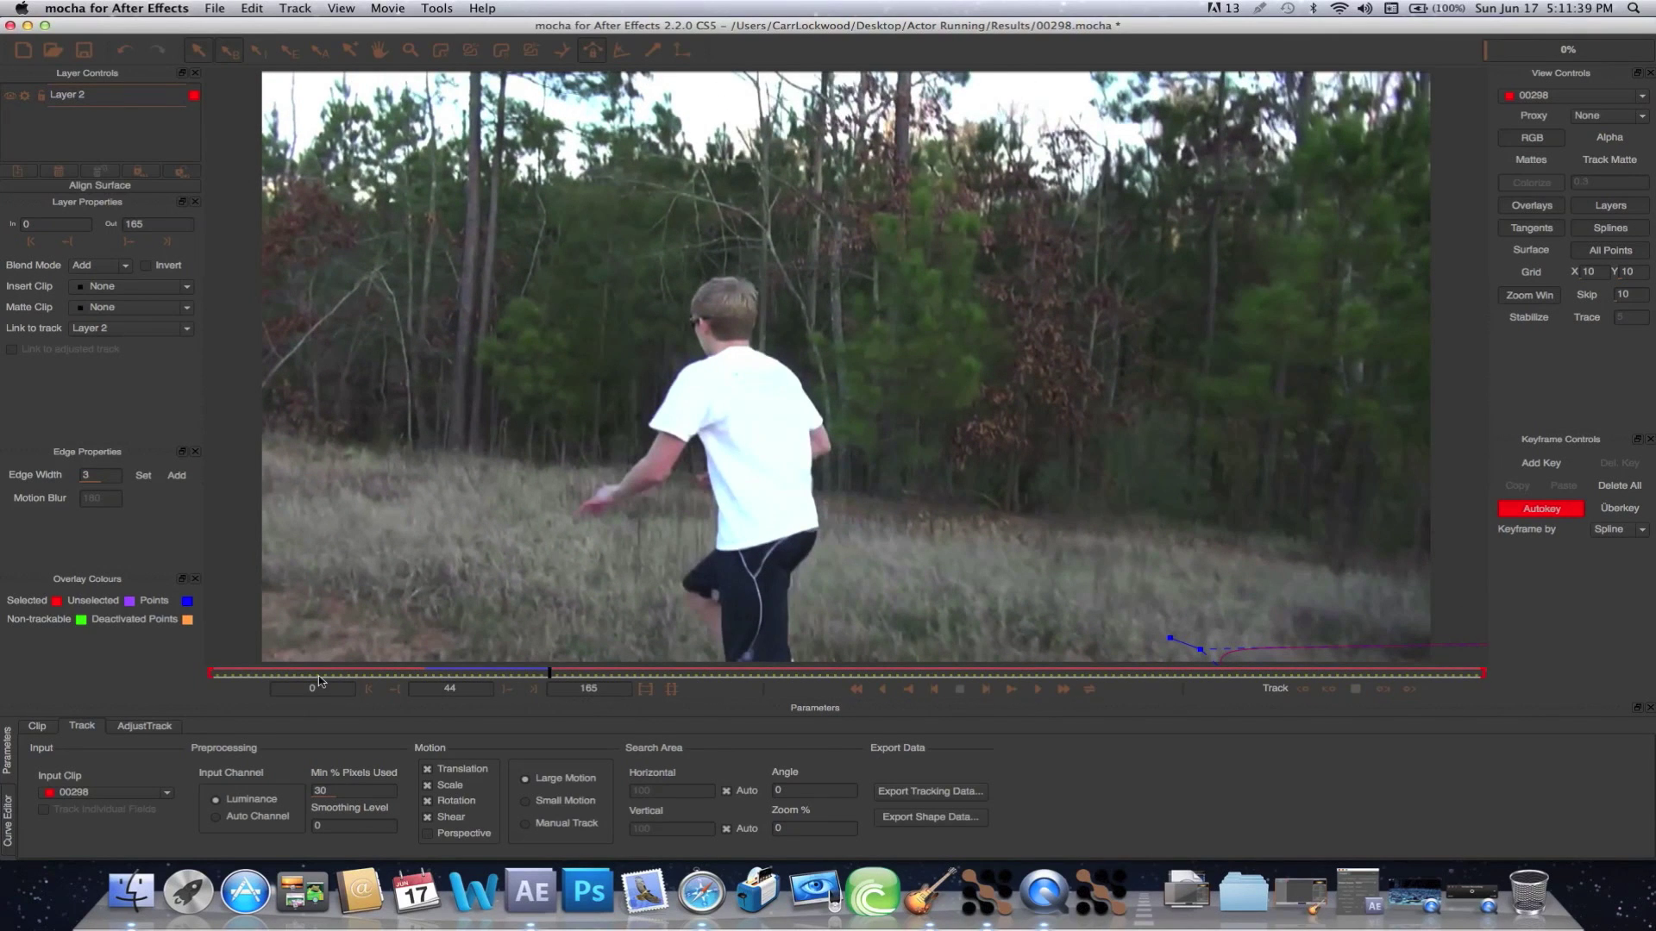
left_click(432, 673)
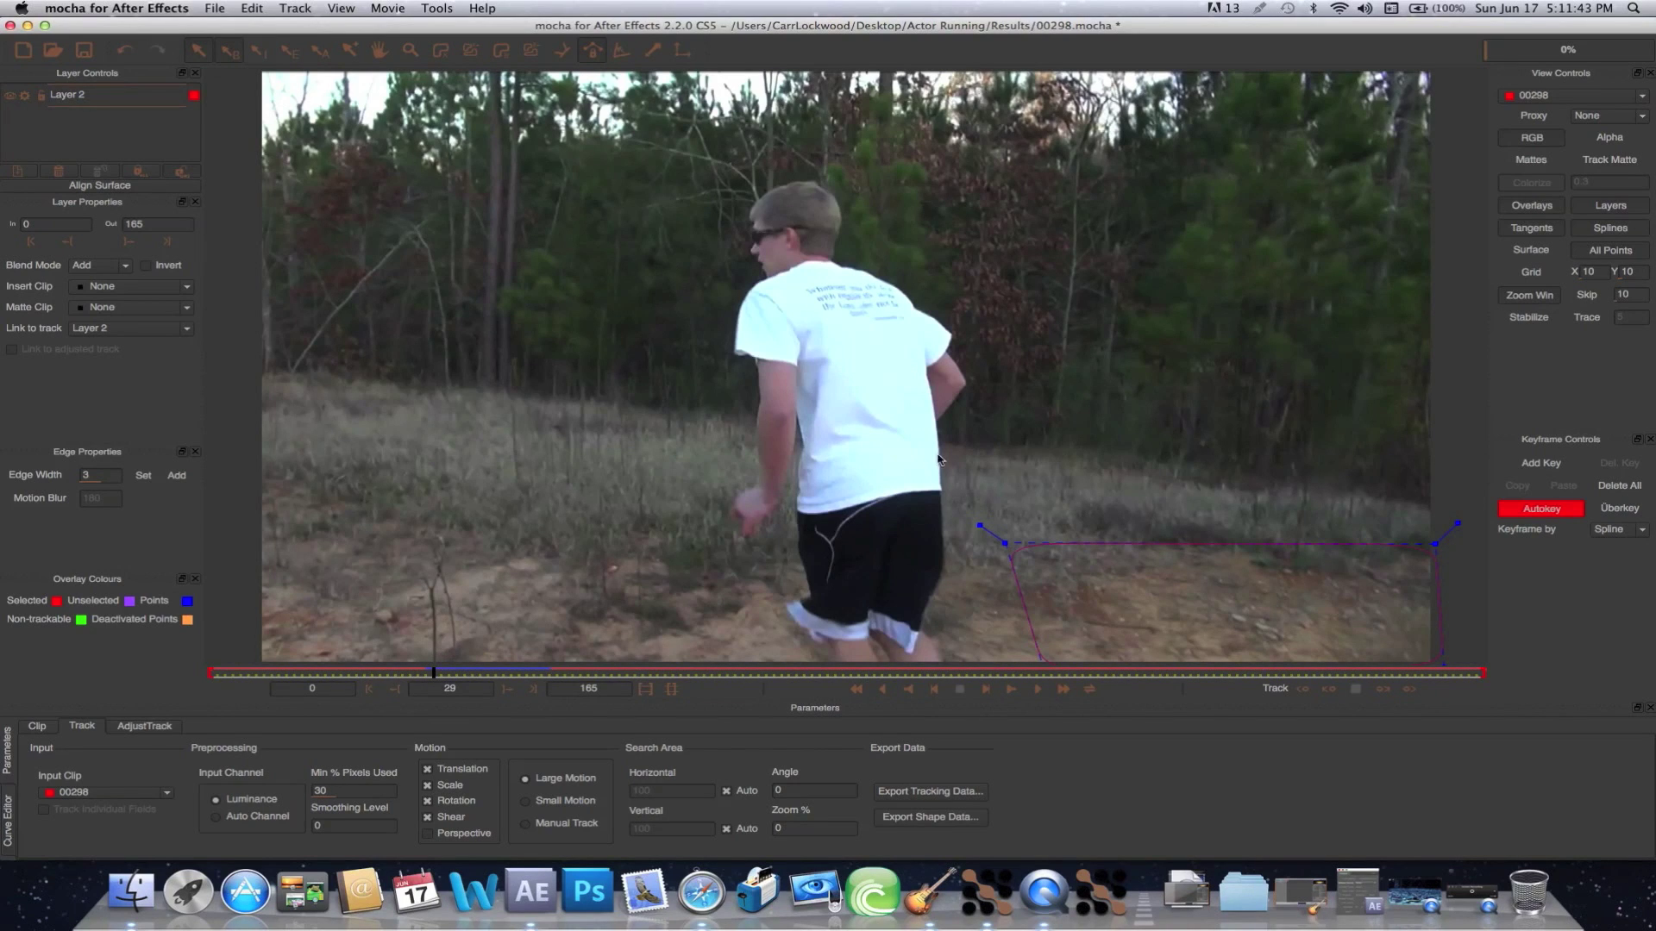
Add a second spline to Layer 2 around the trees just right of the actor's head and shoulder.
left_click(474, 54)
left_click(937, 118)
left_click(921, 277)
left_click(984, 355)
left_click(1089, 348)
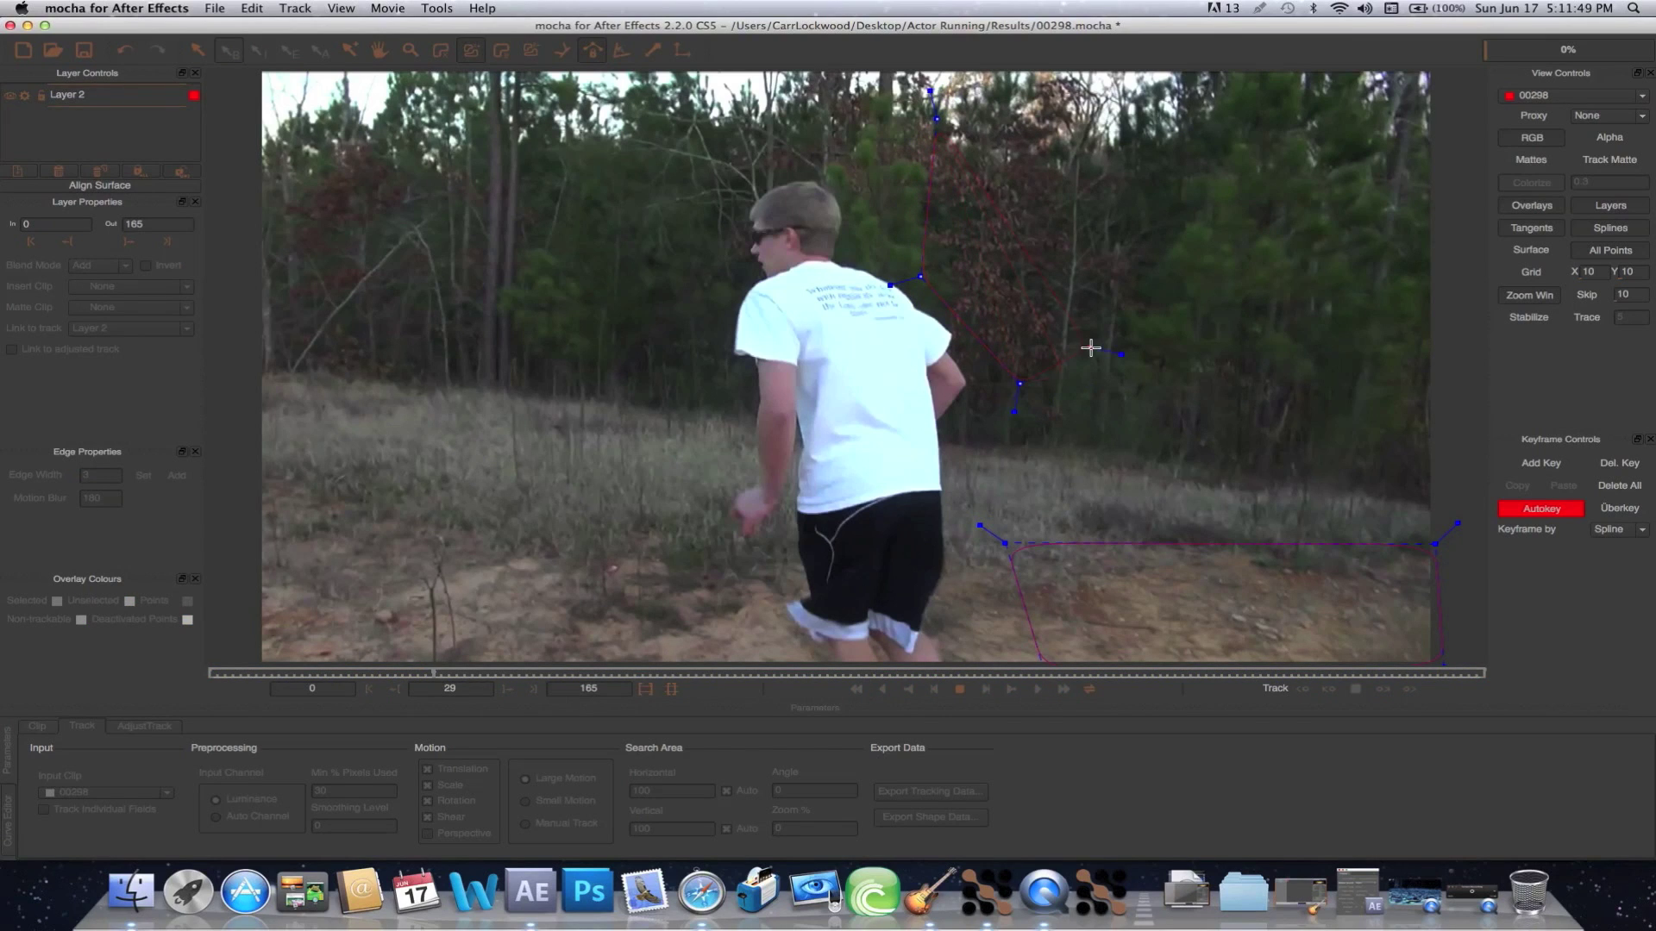
left_click(1079, 78)
left_click(999, 109)
left_click(938, 117)
Add a four-cornered spline to Layer 2 around the trees on the far left of the shot.
left_click(471, 50)
left_click(311, 150)
left_click(275, 364)
left_click(441, 385)
left_click(426, 145)
left_click(312, 148)
Add another spline to Layer 2 around the trees at the right edge of the shot.
left_click(472, 50)
left_click(1178, 459)
left_click(1472, 514)
left_click(1386, 71)
left_click(1185, 71)
left_click(1178, 458)
Track Layer 2 forward to frame 39 and copy its exported tracking data to the clipboard.
left_click(1402, 689)
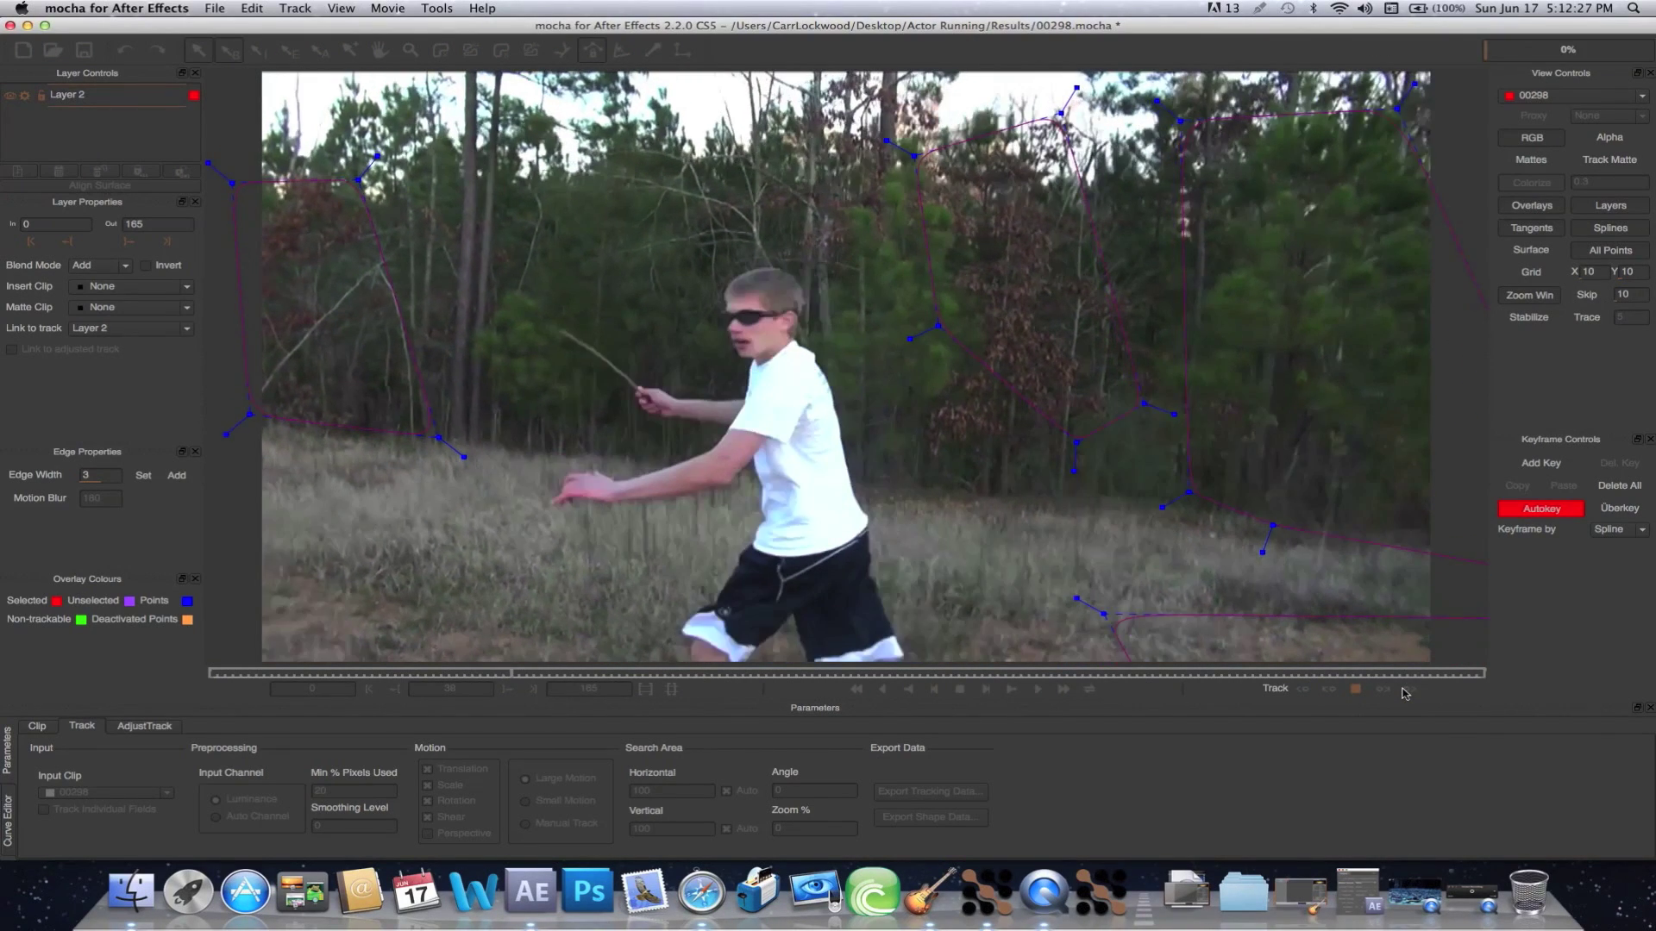
left_click(1363, 690)
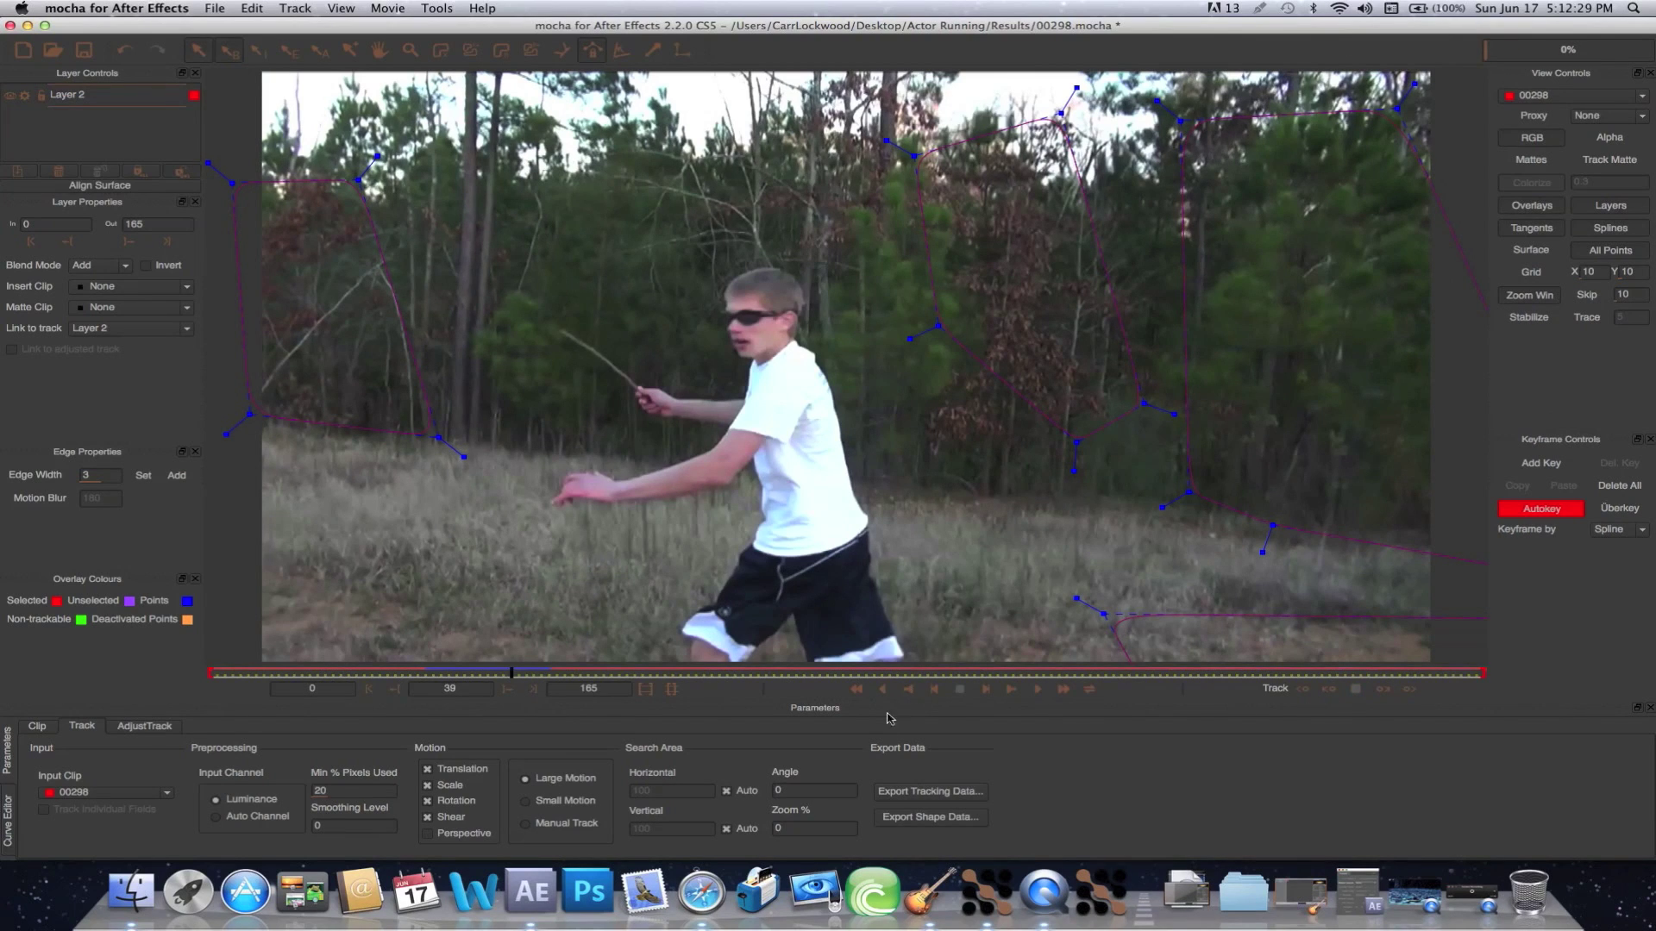
left_click(923, 790)
left_click(877, 474)
Switch to After Effects and paste the mocha tracking data onto the null at the composition's start.
left_click(532, 893)
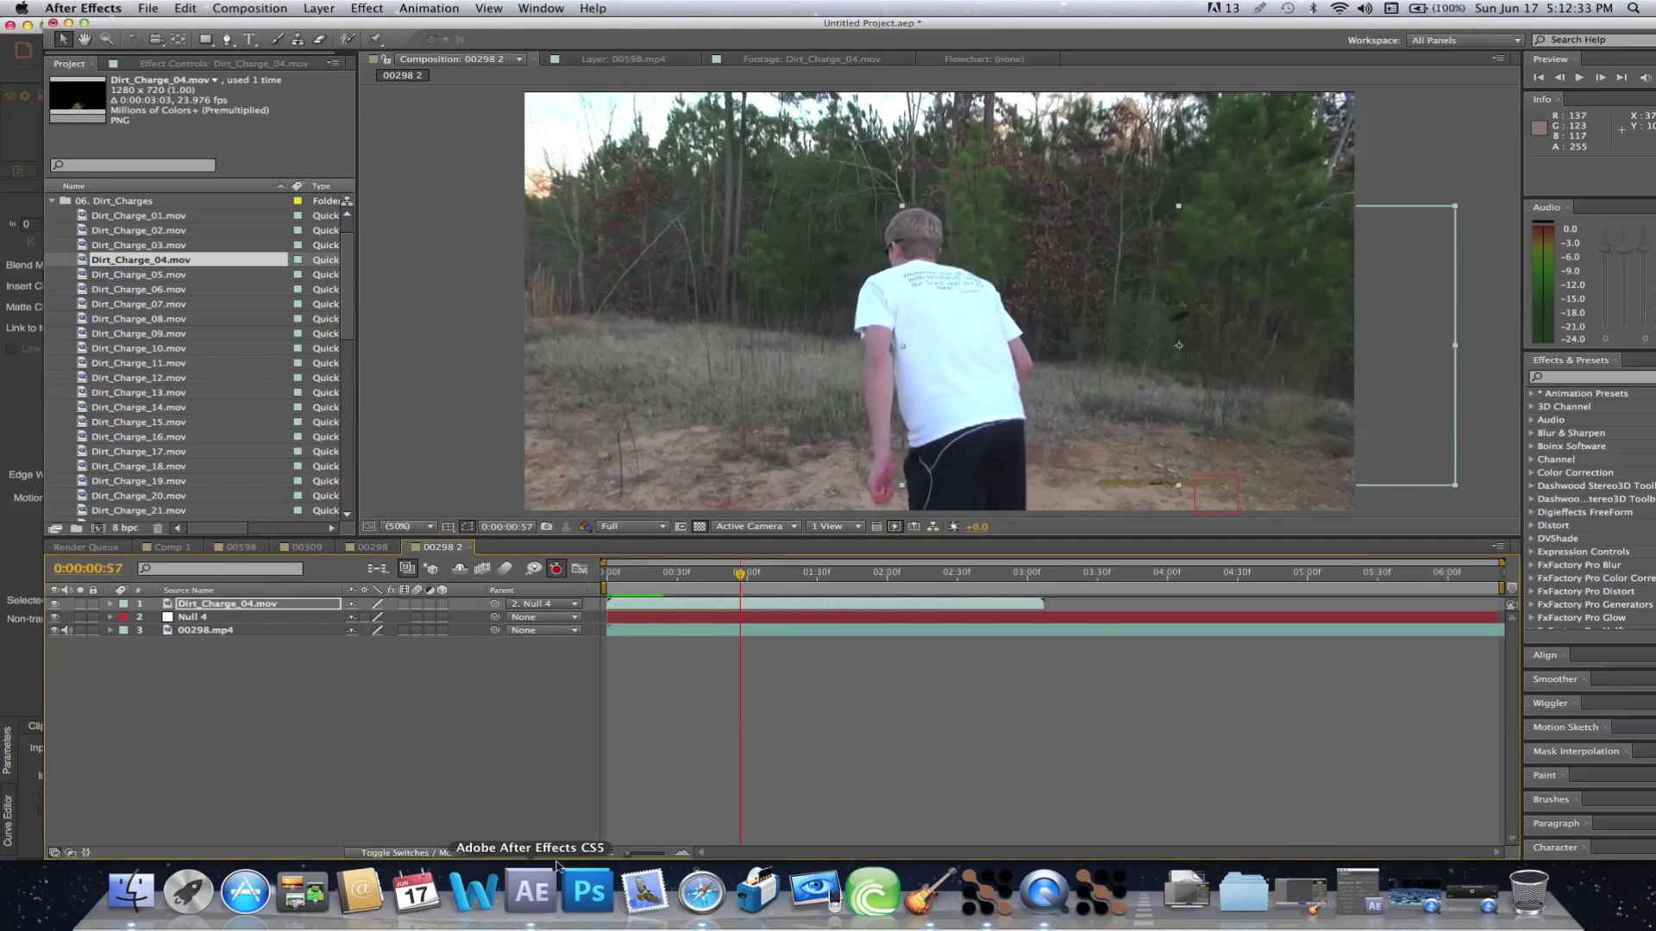
left_click_drag(739, 574, 601, 597)
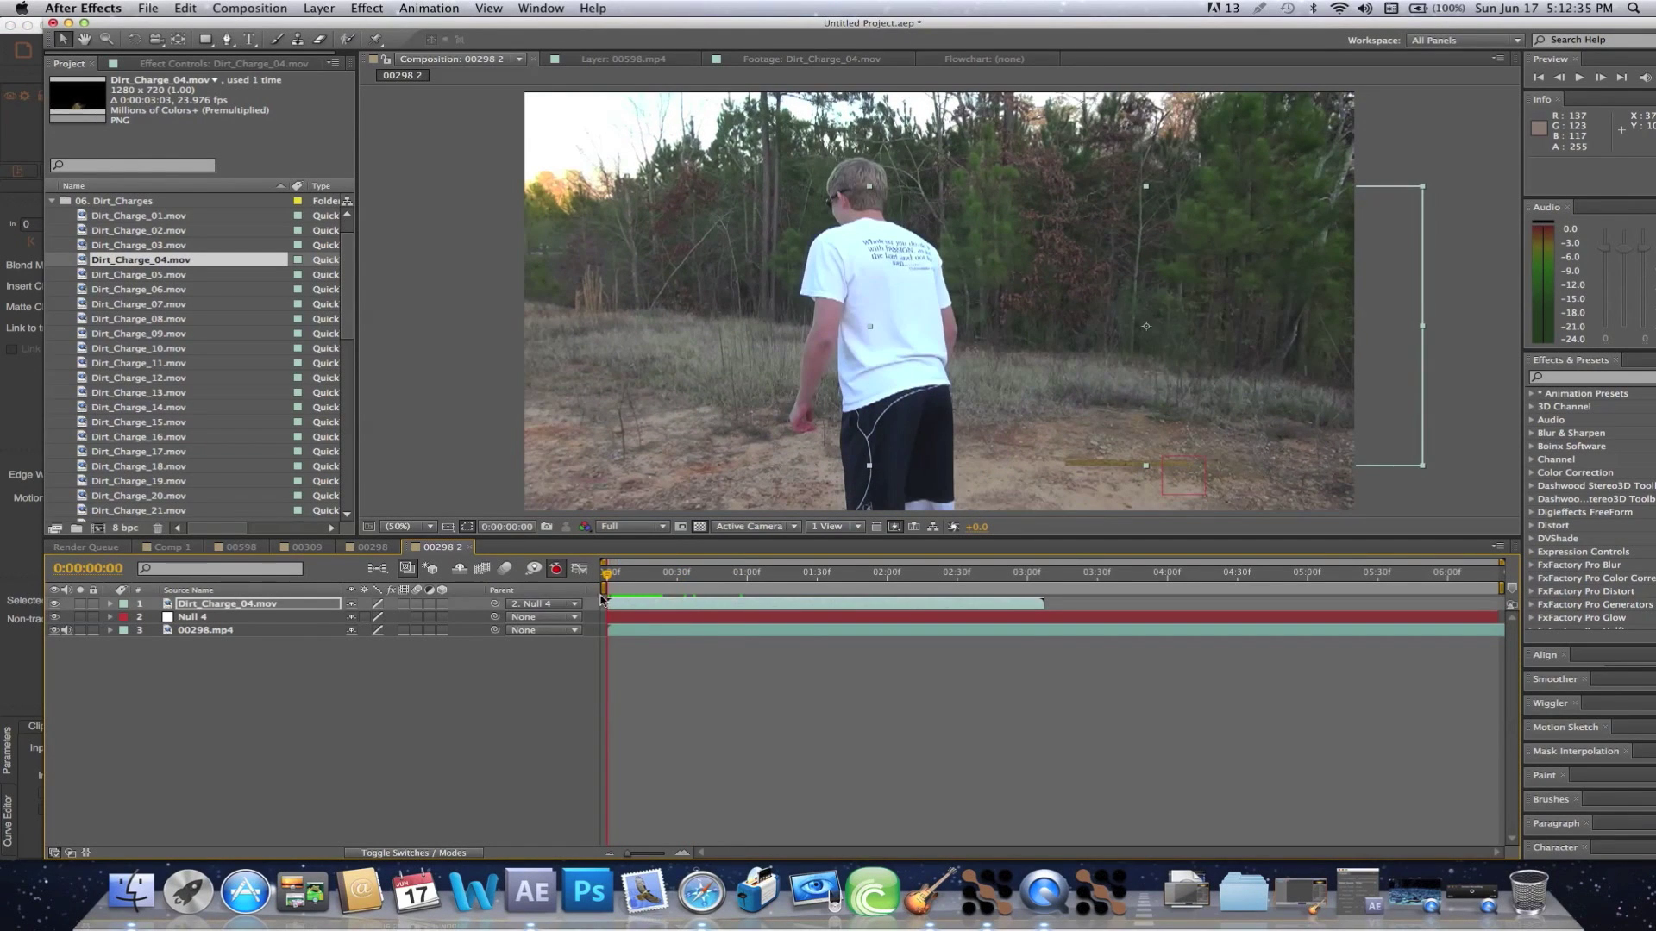
left_click(626, 617)
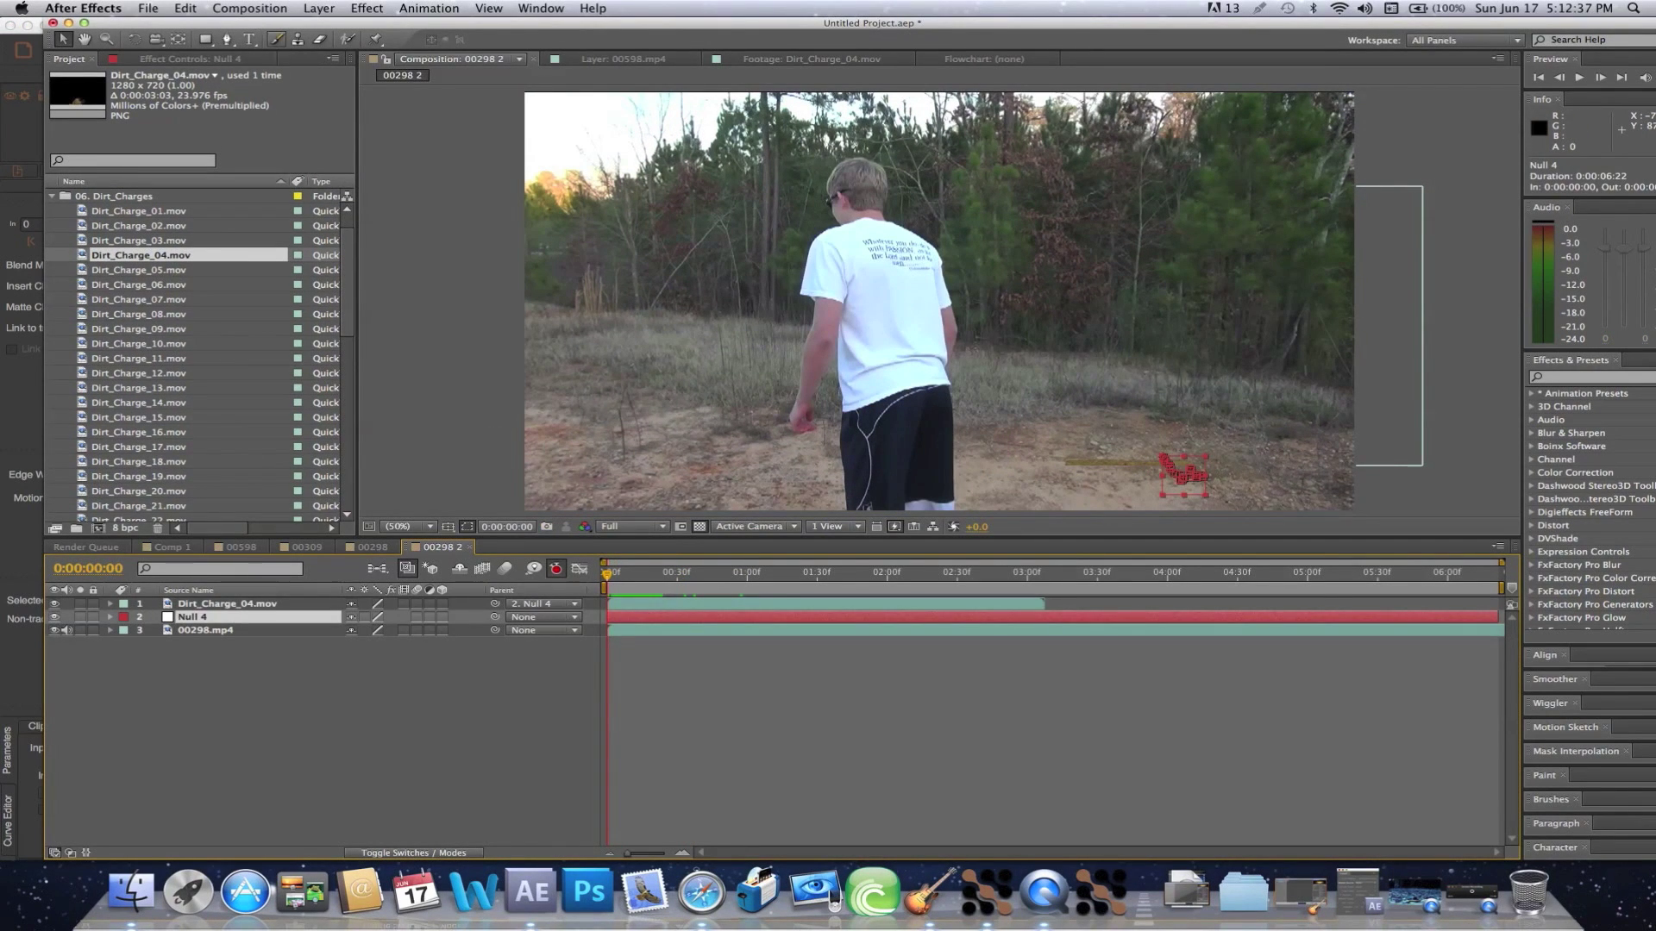
left_click(185, 9)
left_click(200, 124)
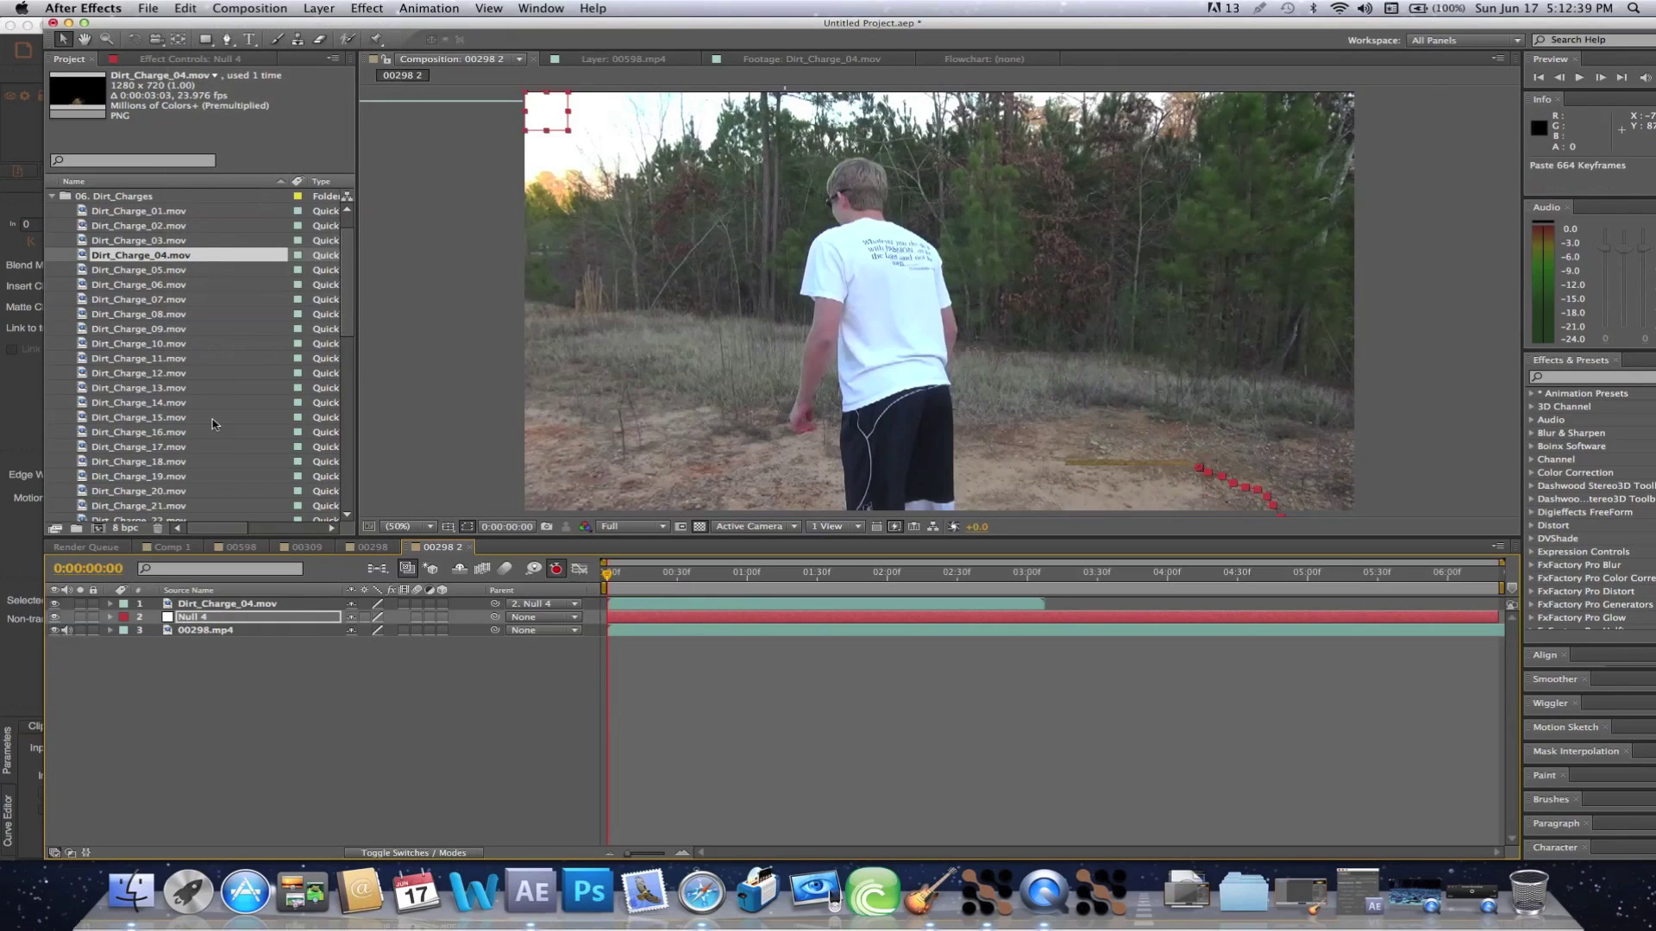
Delete the null's Rotation and Scale keyframes.
left_click(110, 617)
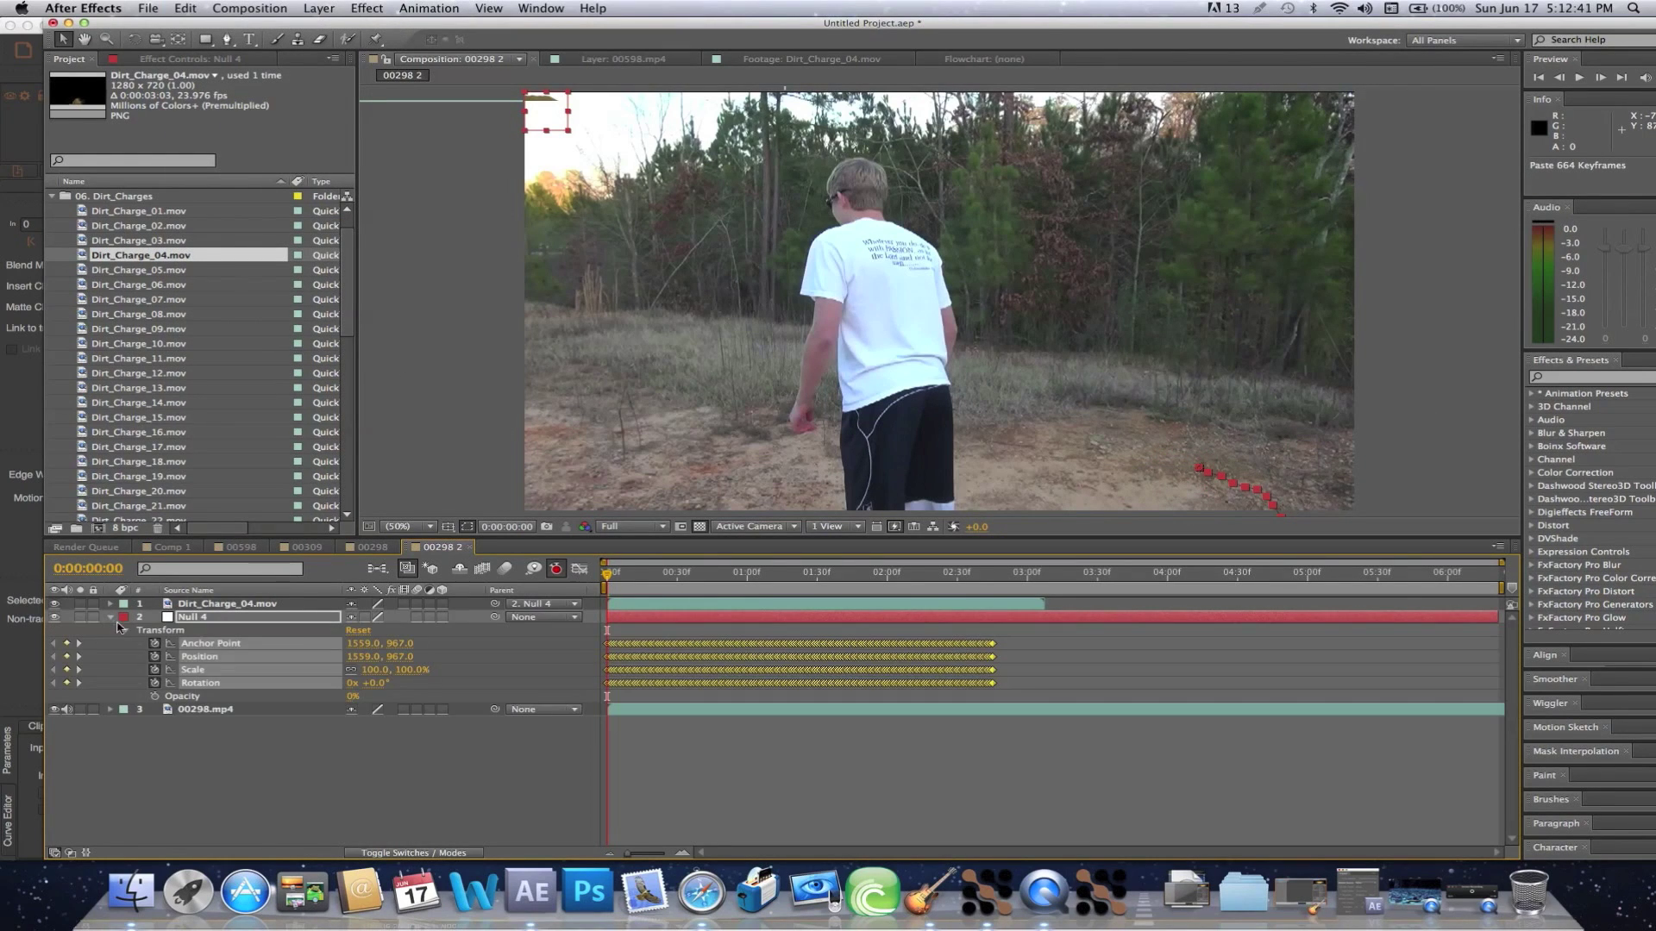
left_click(231, 757)
left_click(239, 685)
key("Delete")
left_click(242, 671)
key("Delete")
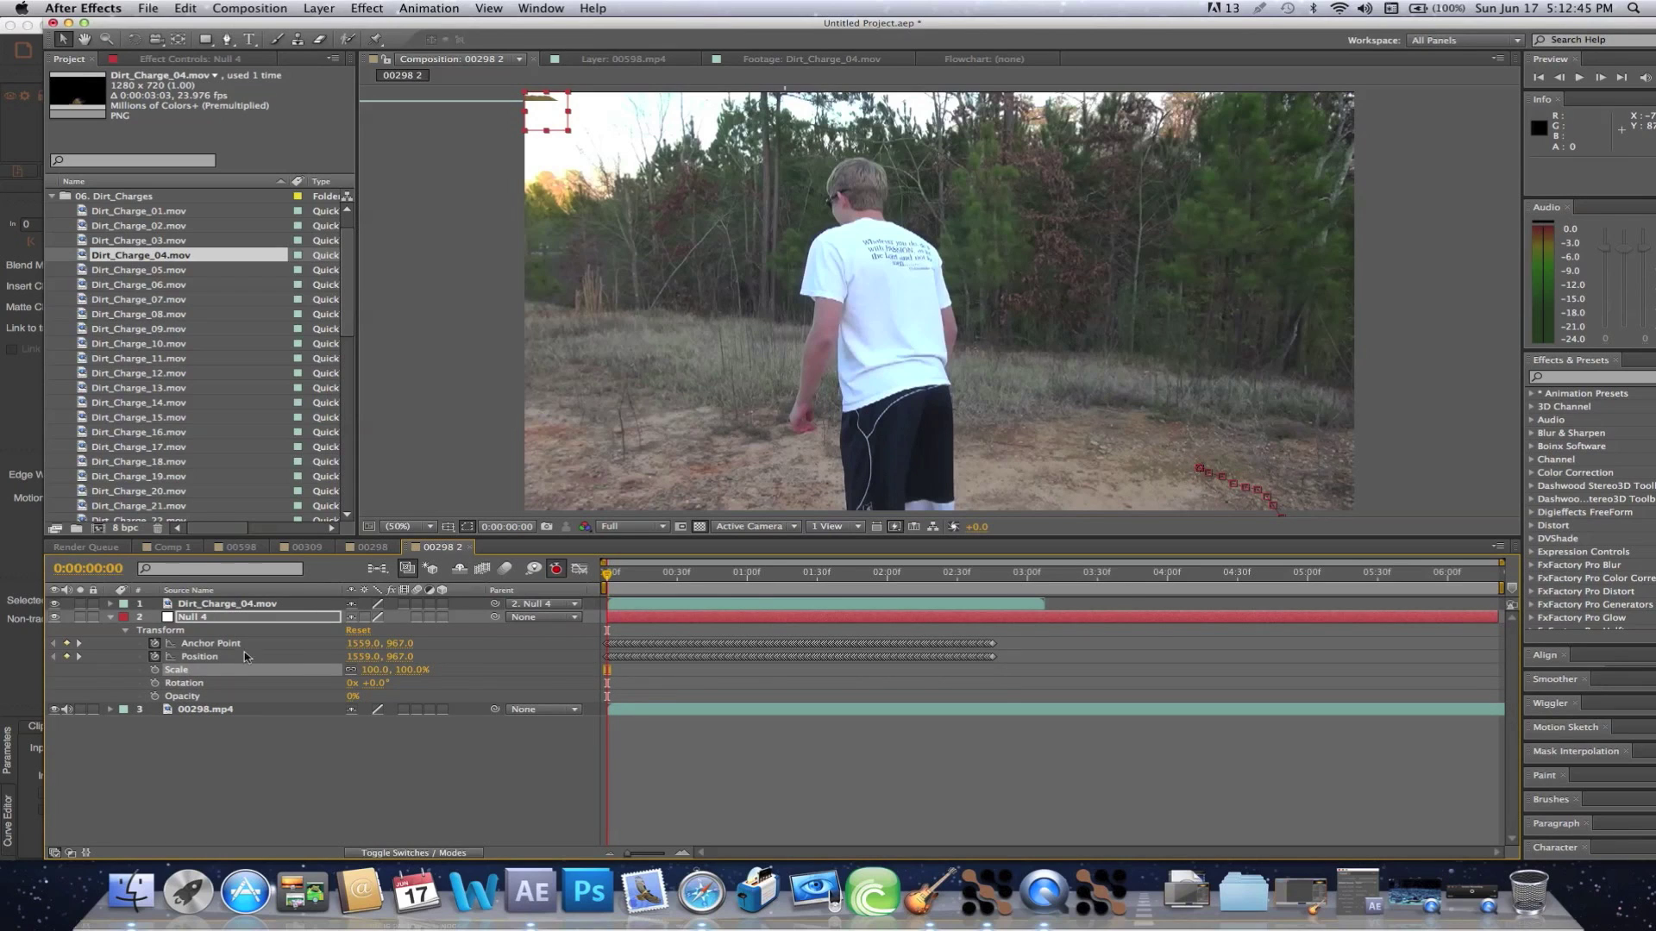
Cut the null's Anchor Point keyframes and paste with its Position property selected.
left_click(246, 644)
left_click(186, 8)
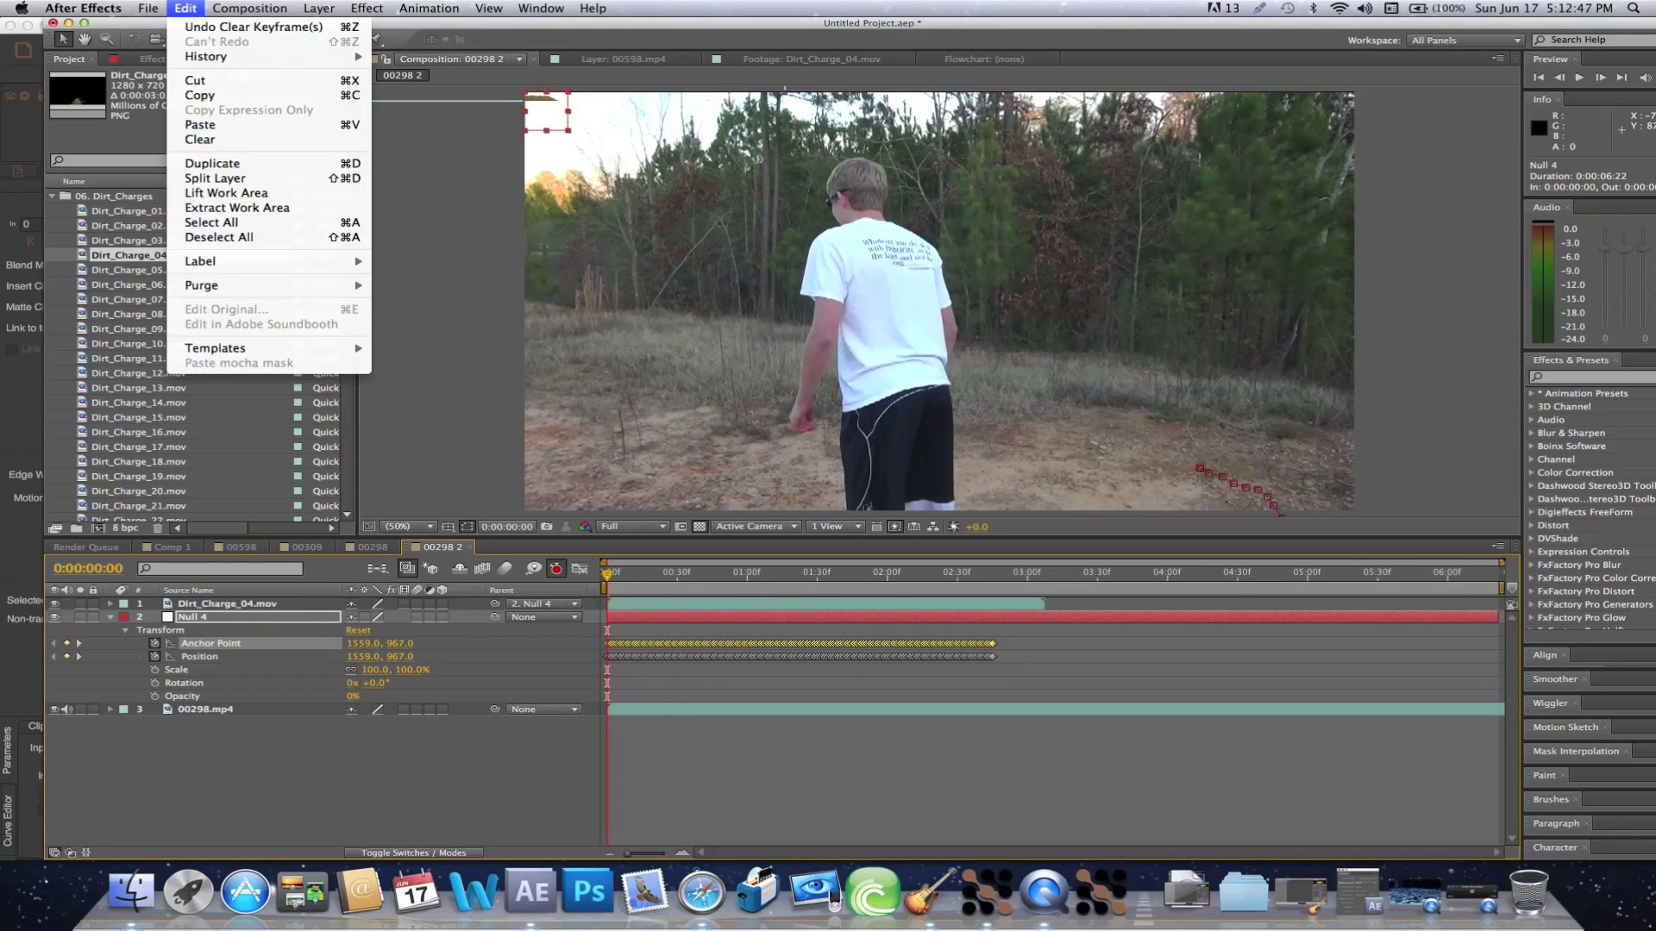
left_click(198, 96)
left_click(185, 9)
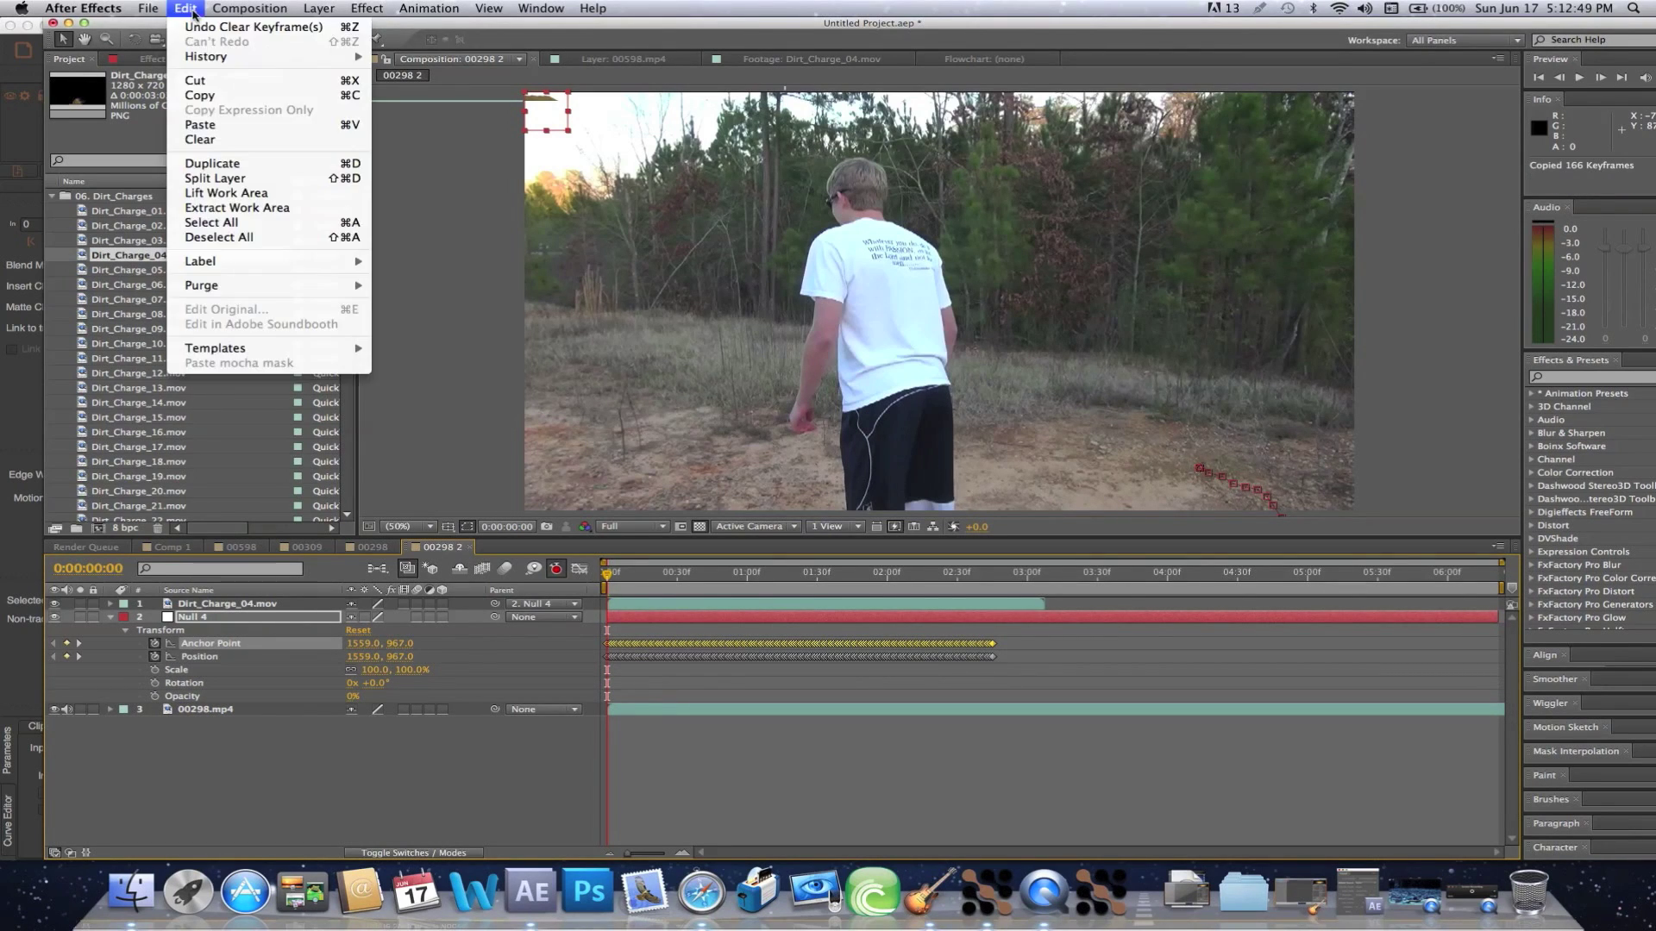
left_click(195, 81)
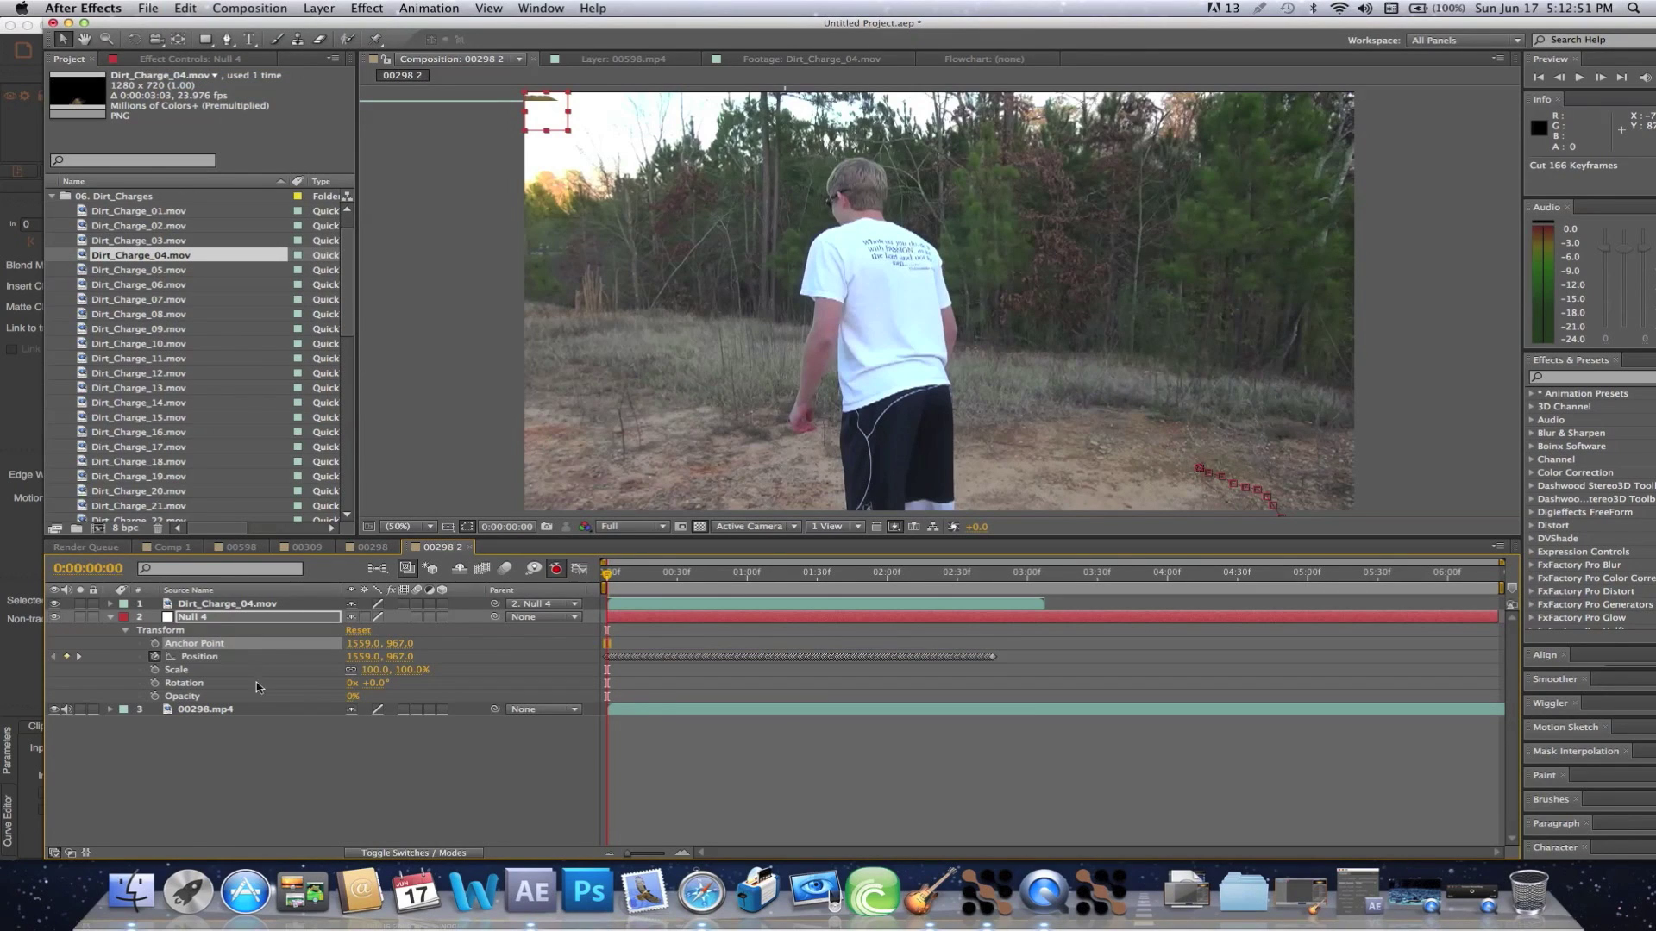
left_click(246, 657)
left_click(185, 9)
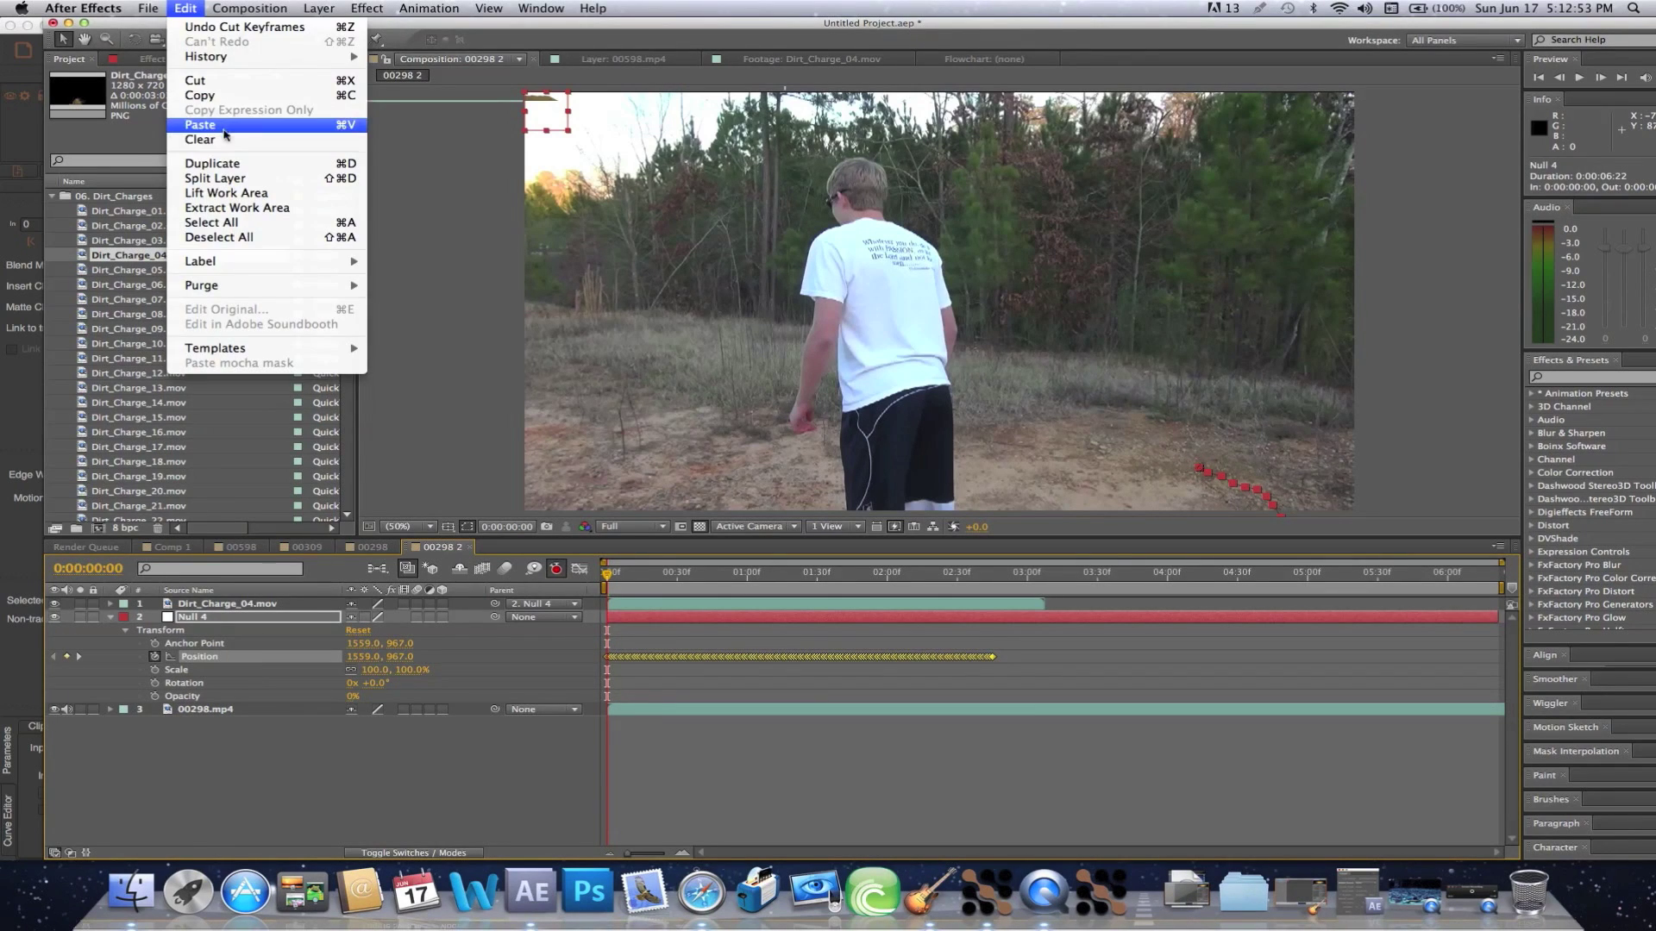
left_click(220, 126)
Set the null's Anchor Point to 0, 0.
left_click(371, 643)
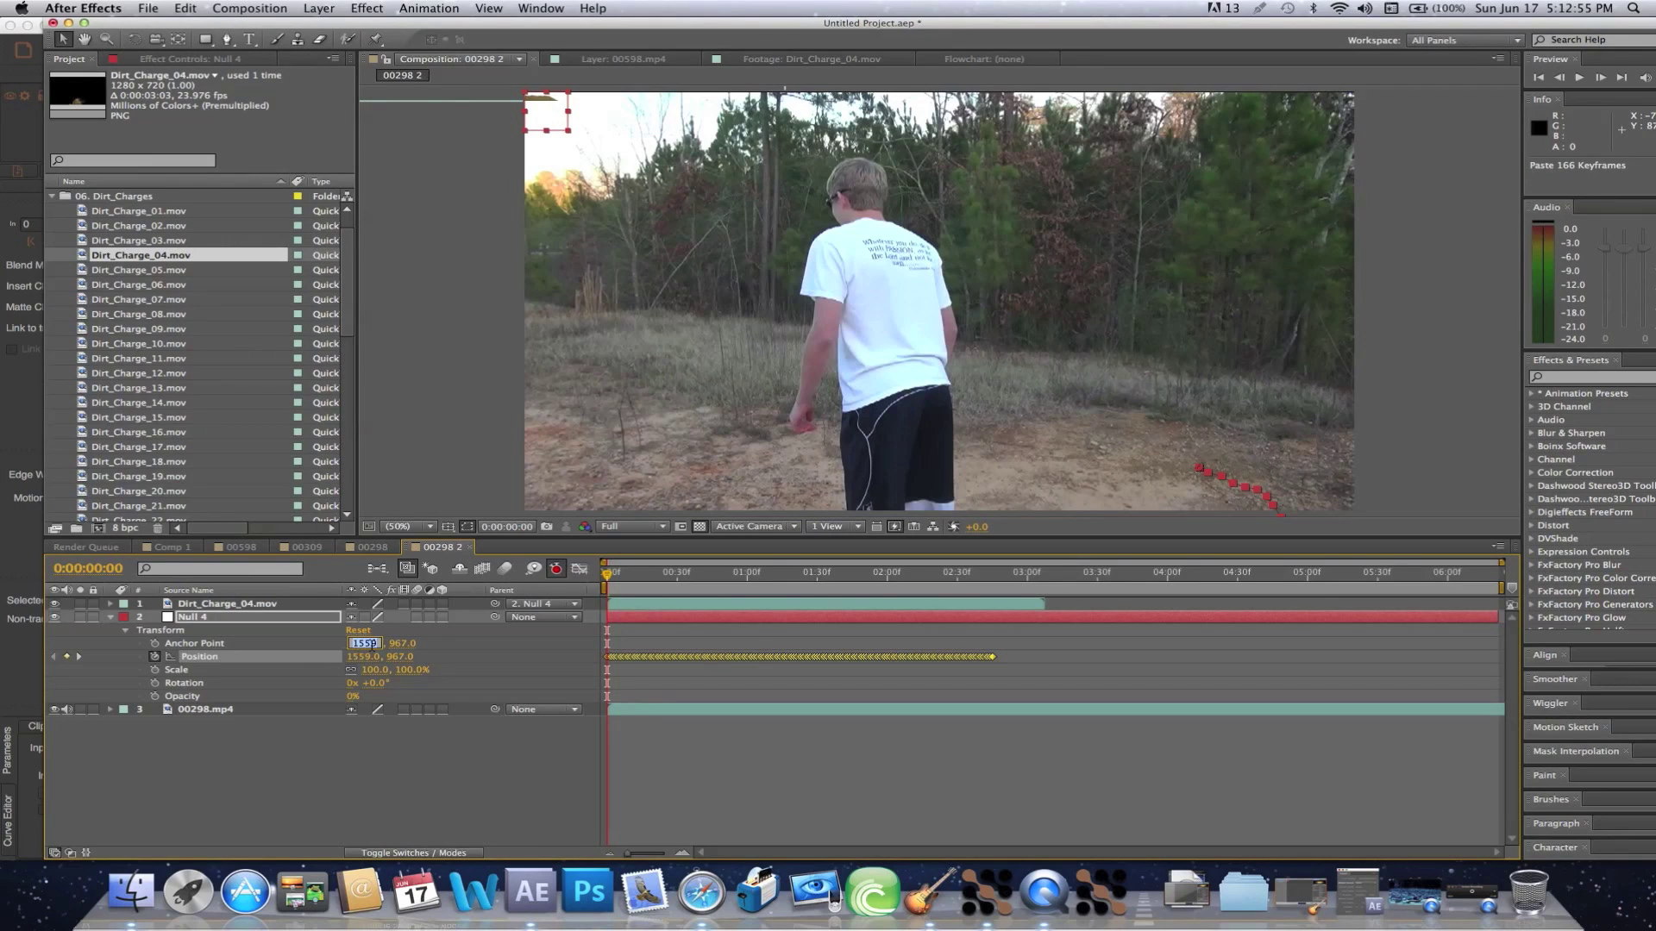
key("Tab")
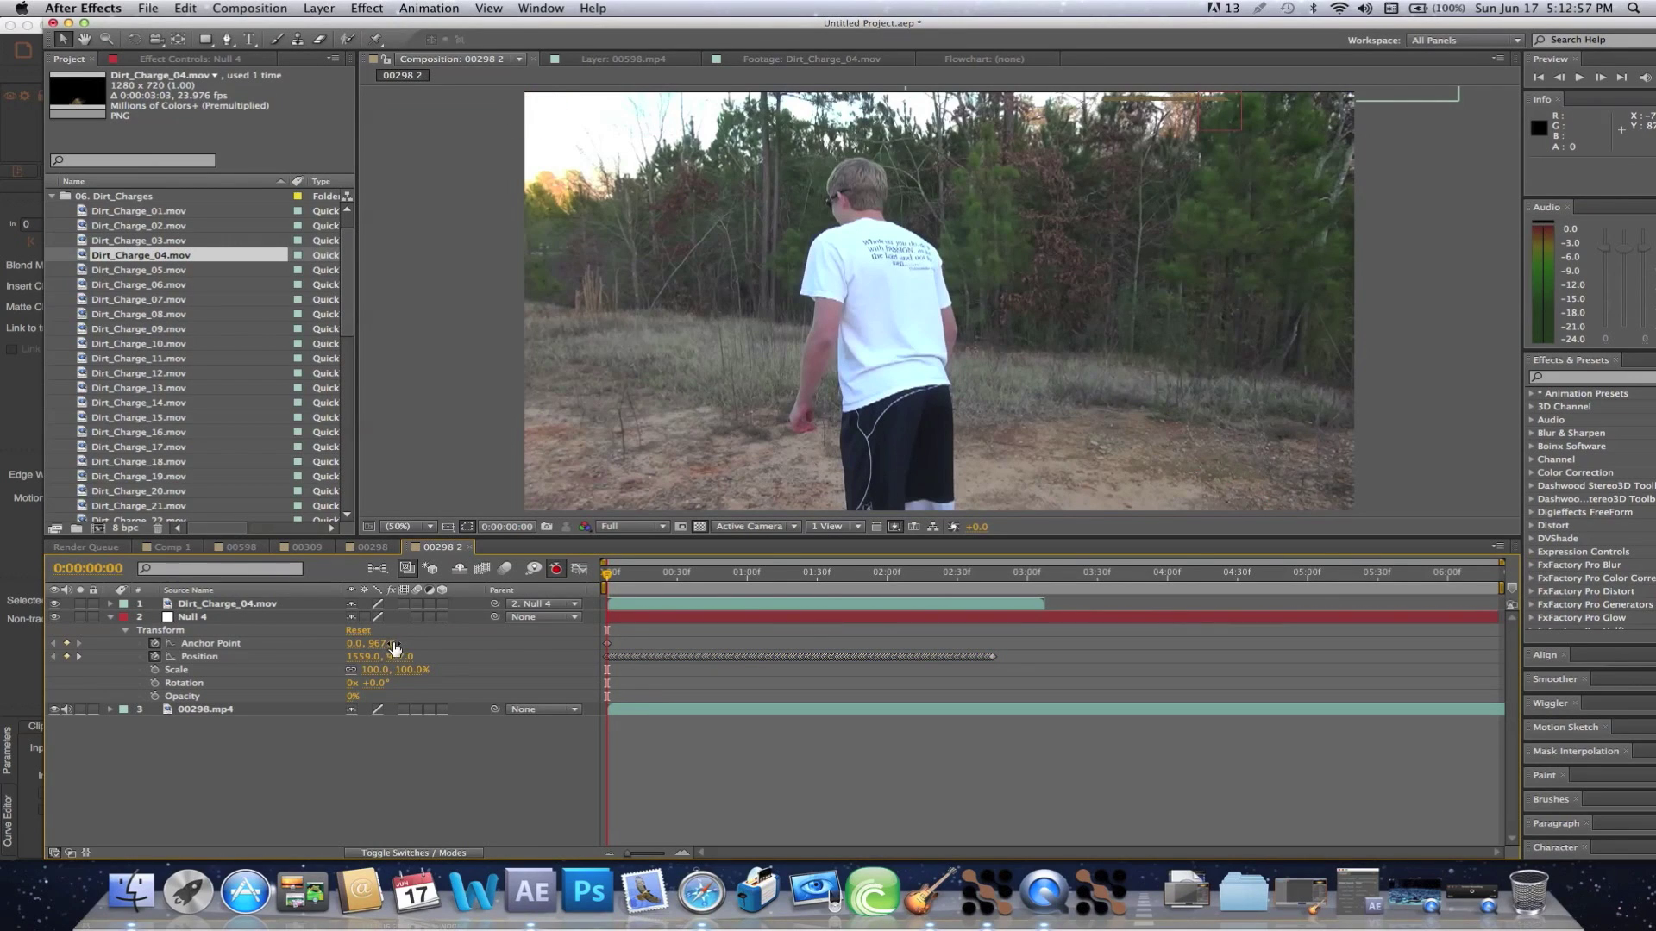
type("0")
key("Return")
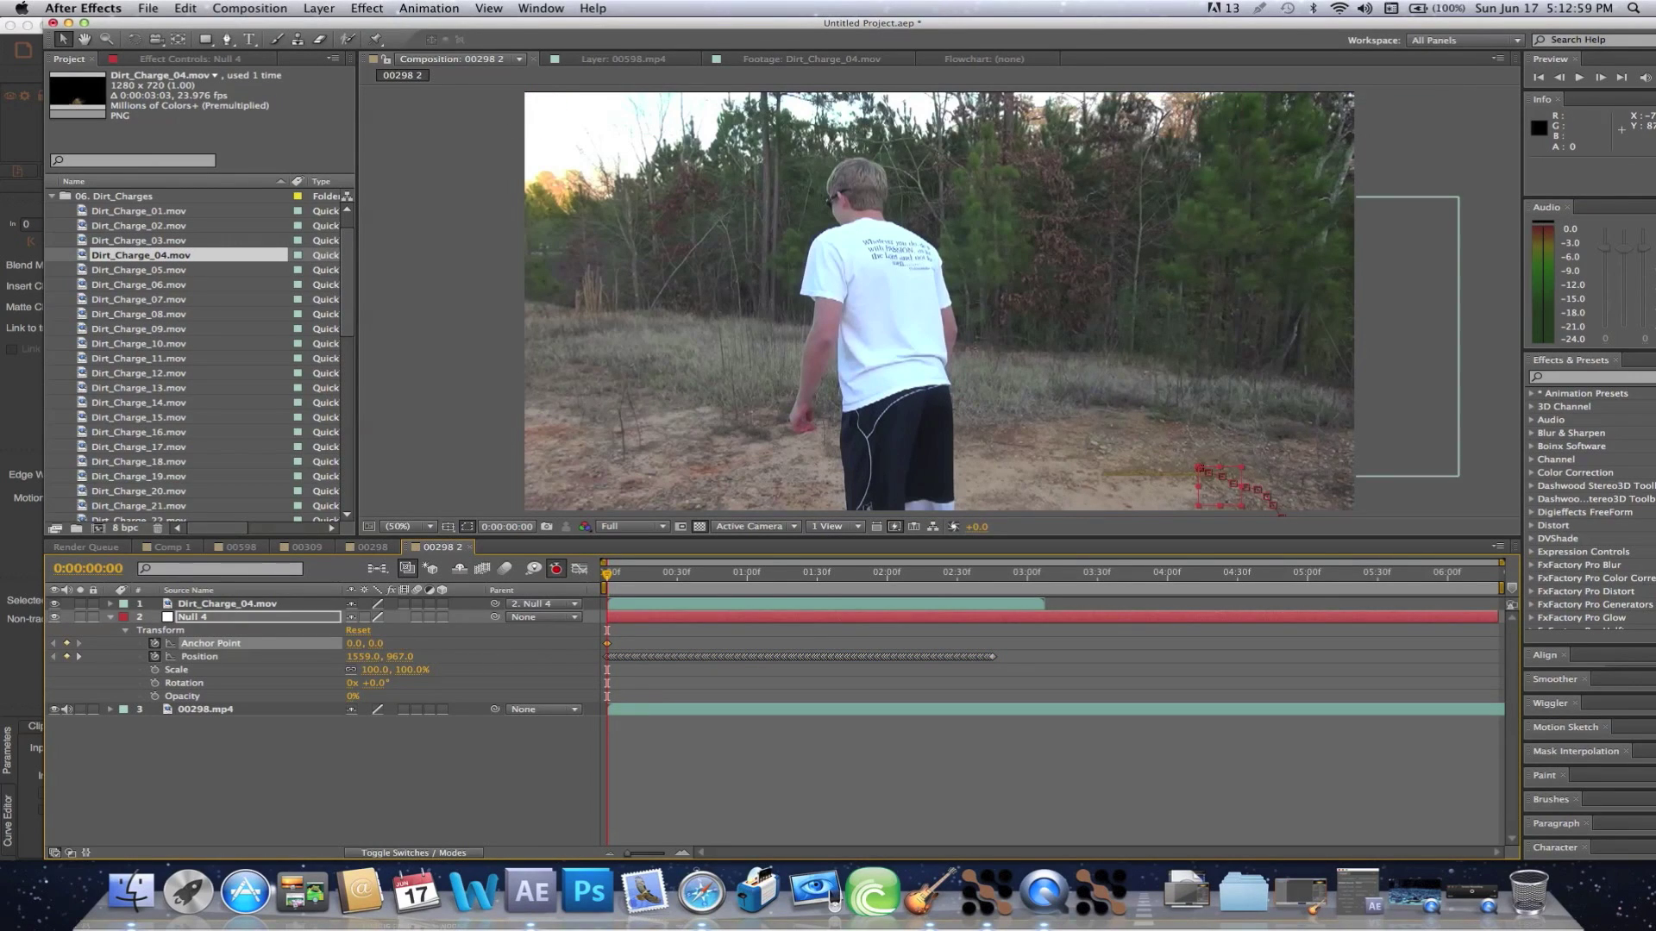
Play and scrub the composition to check how the dirt explosion follows the new track, ending at frame 29.
left_click(655, 702)
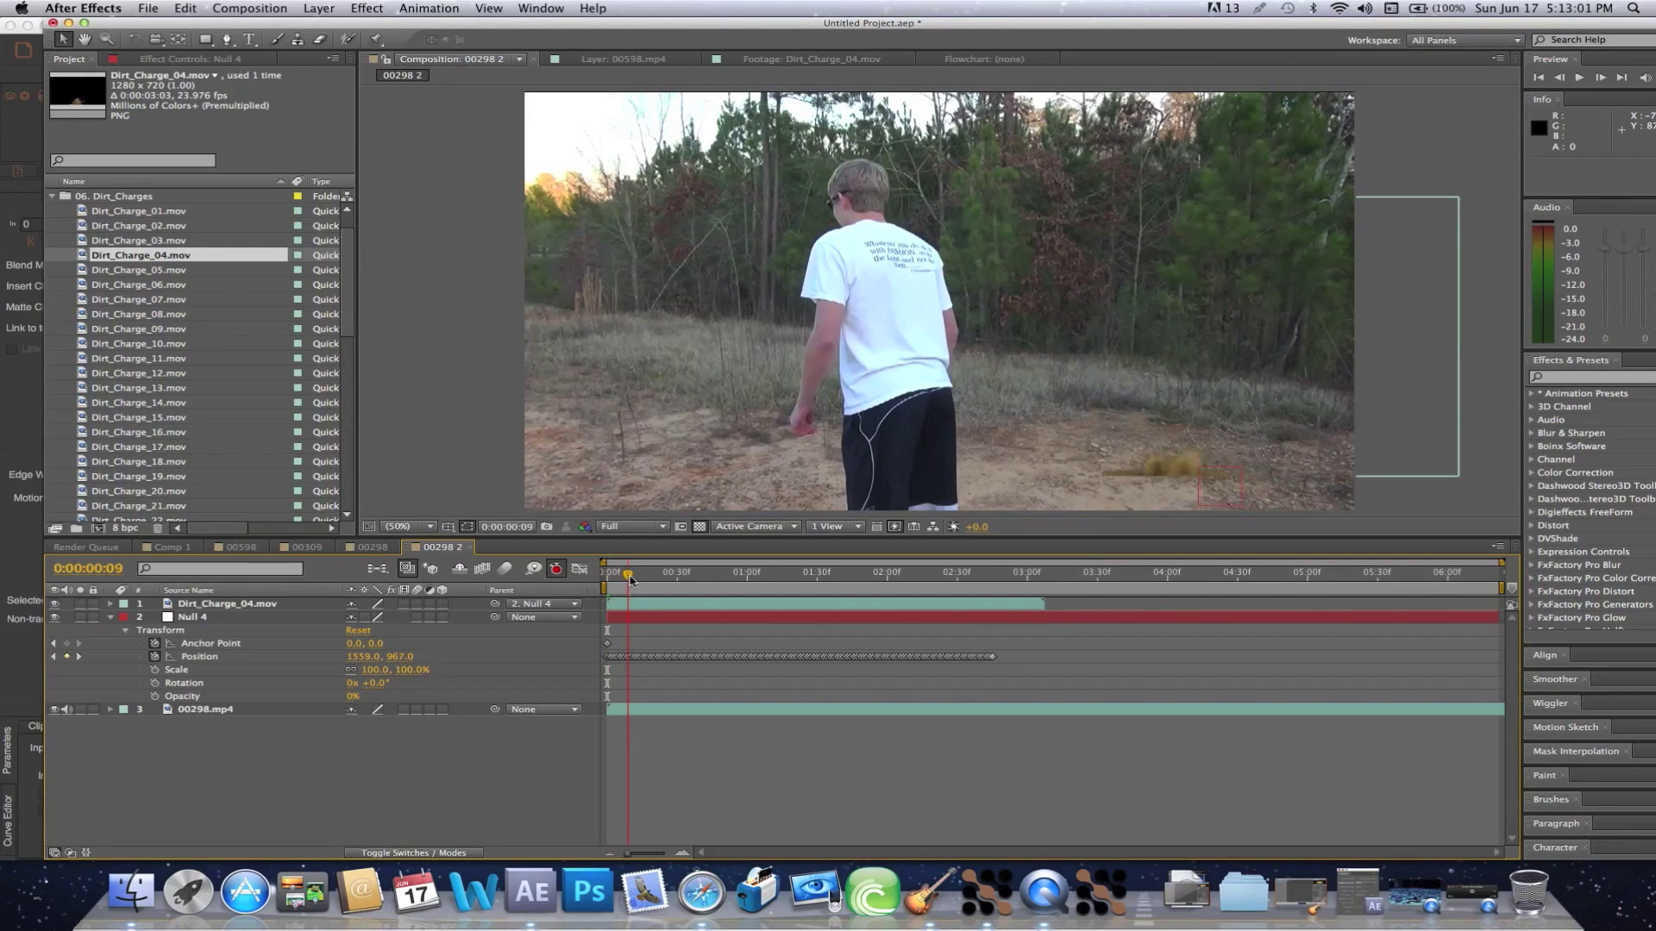
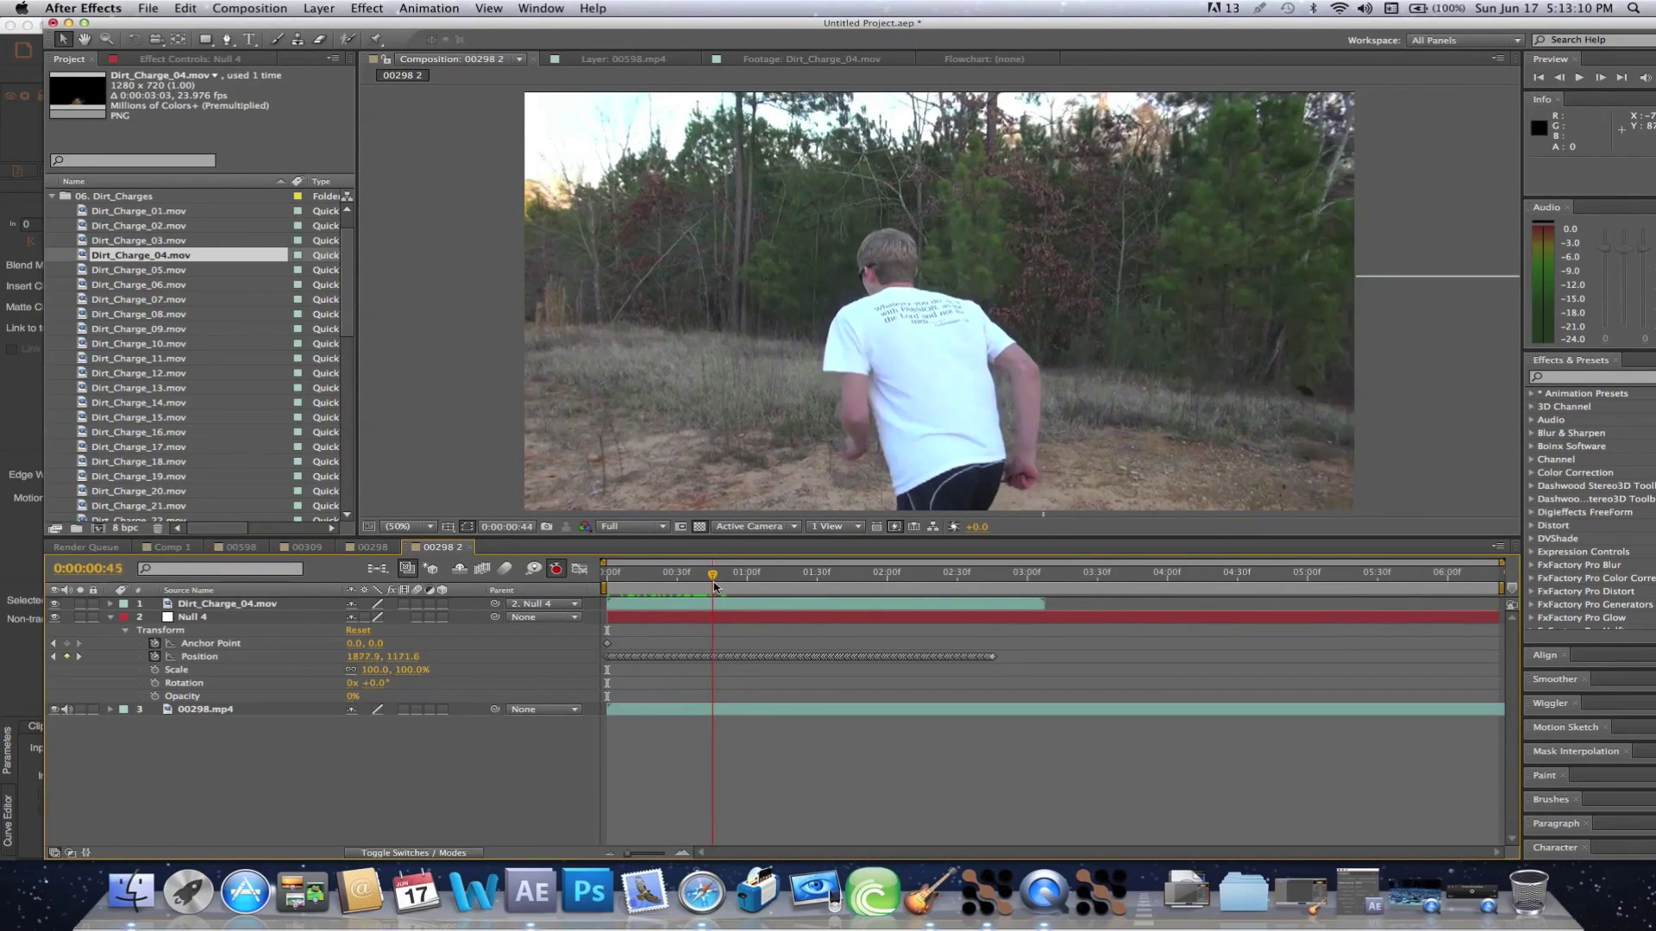
key("space")
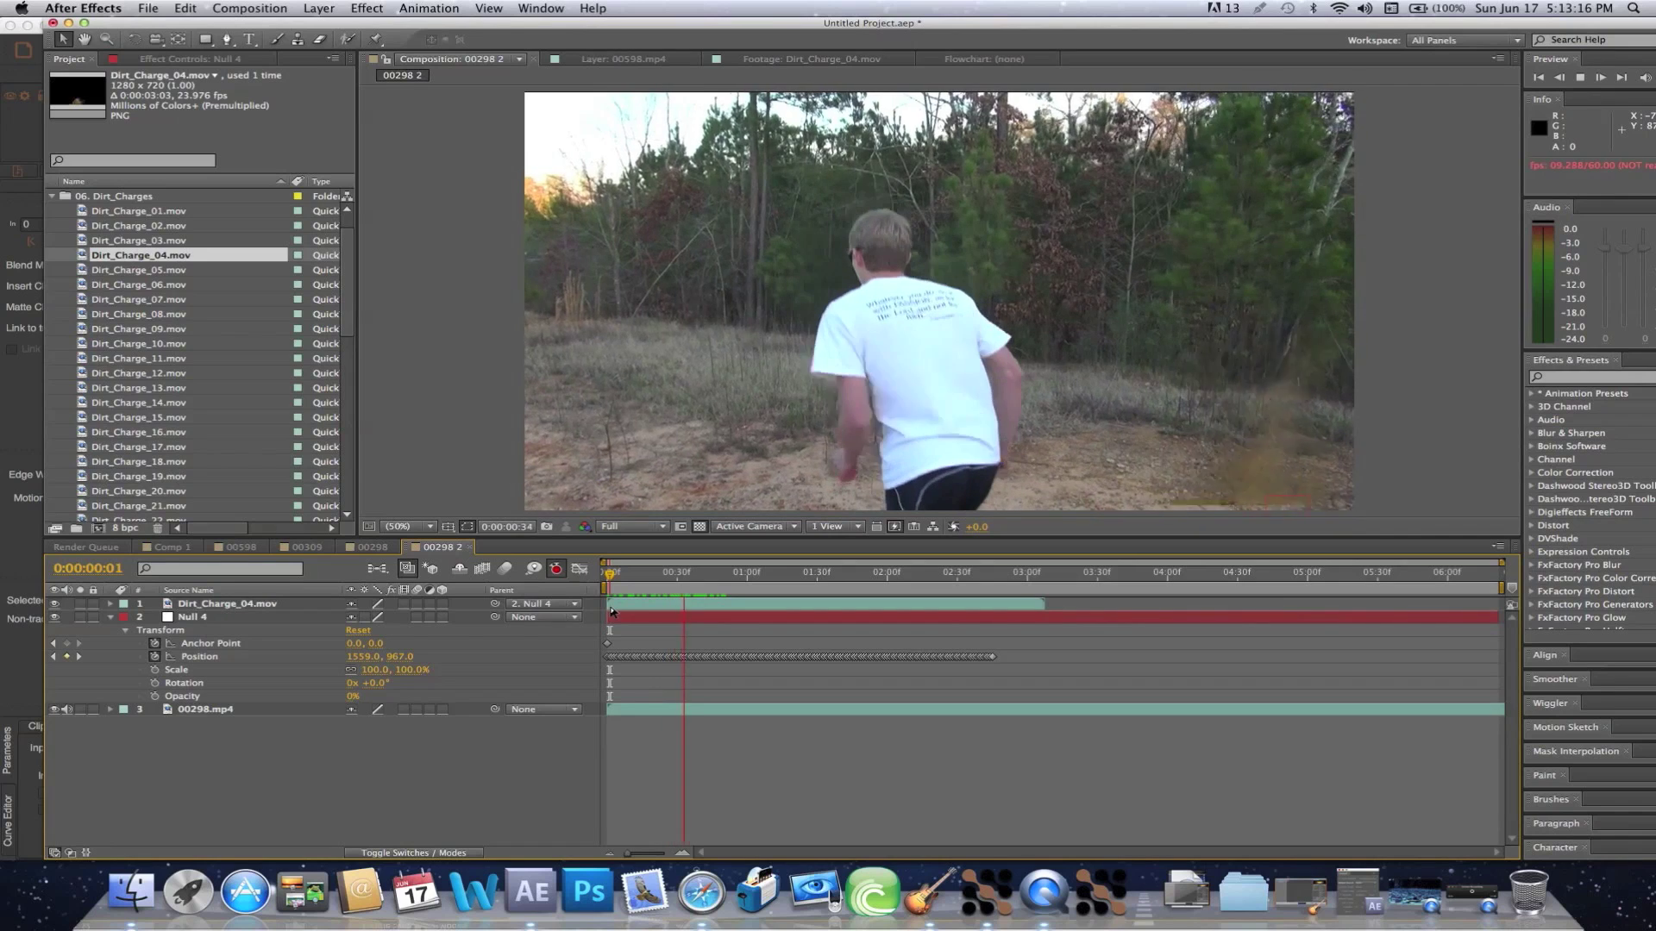
key("space")
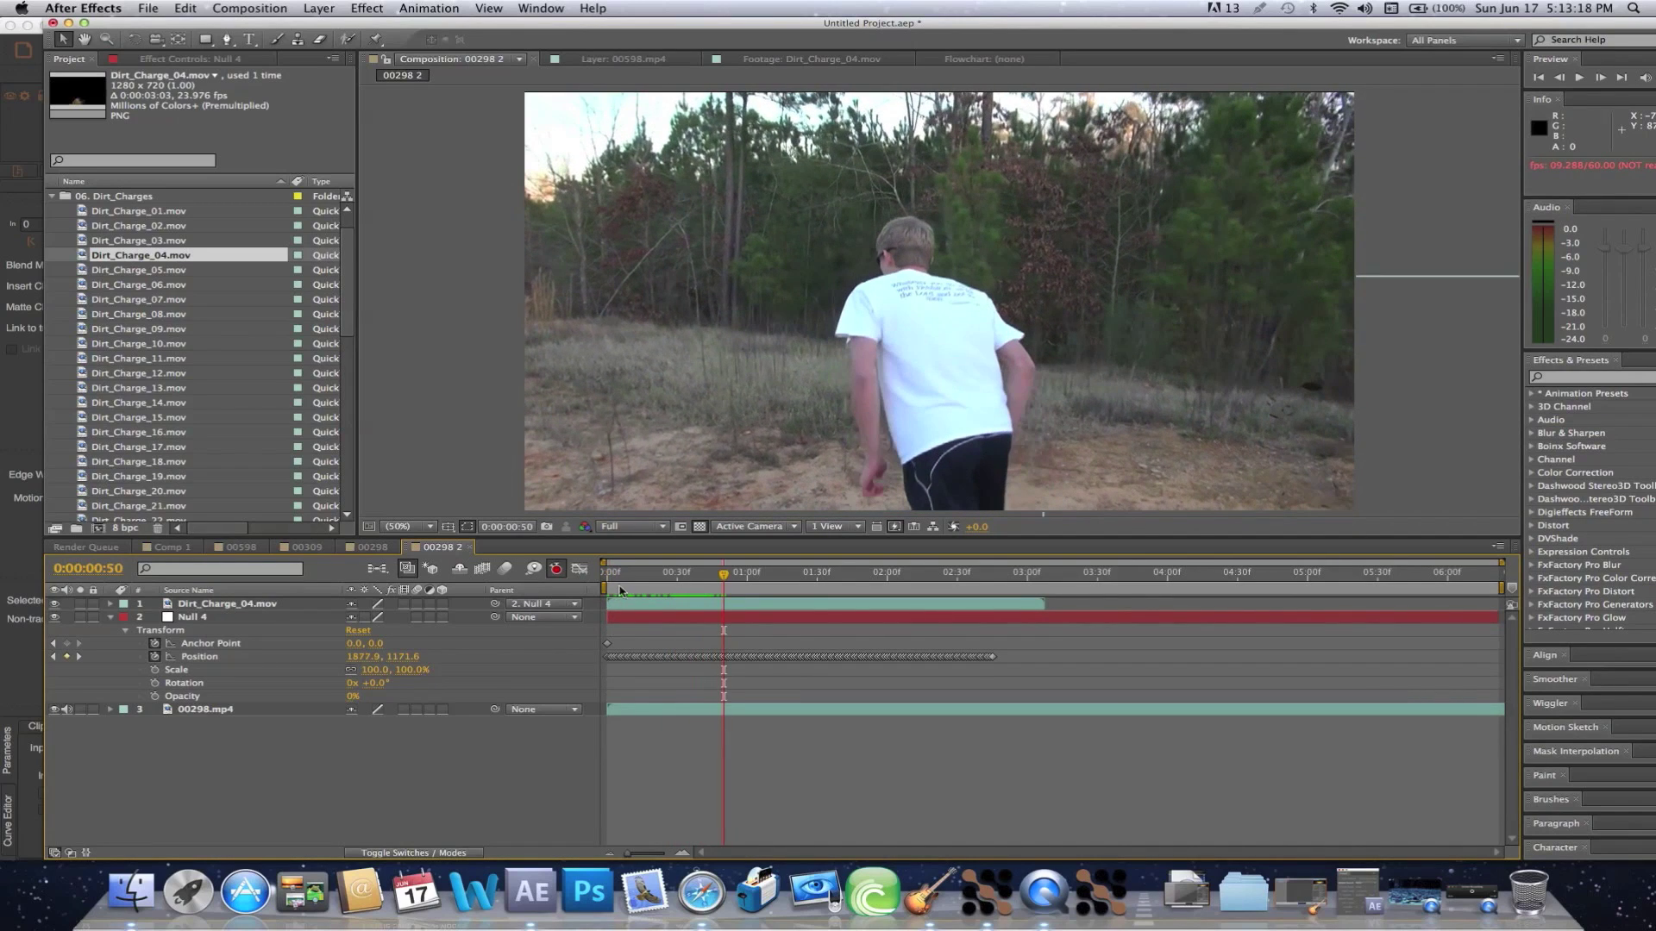
left_click_drag(625, 579, 675, 570)
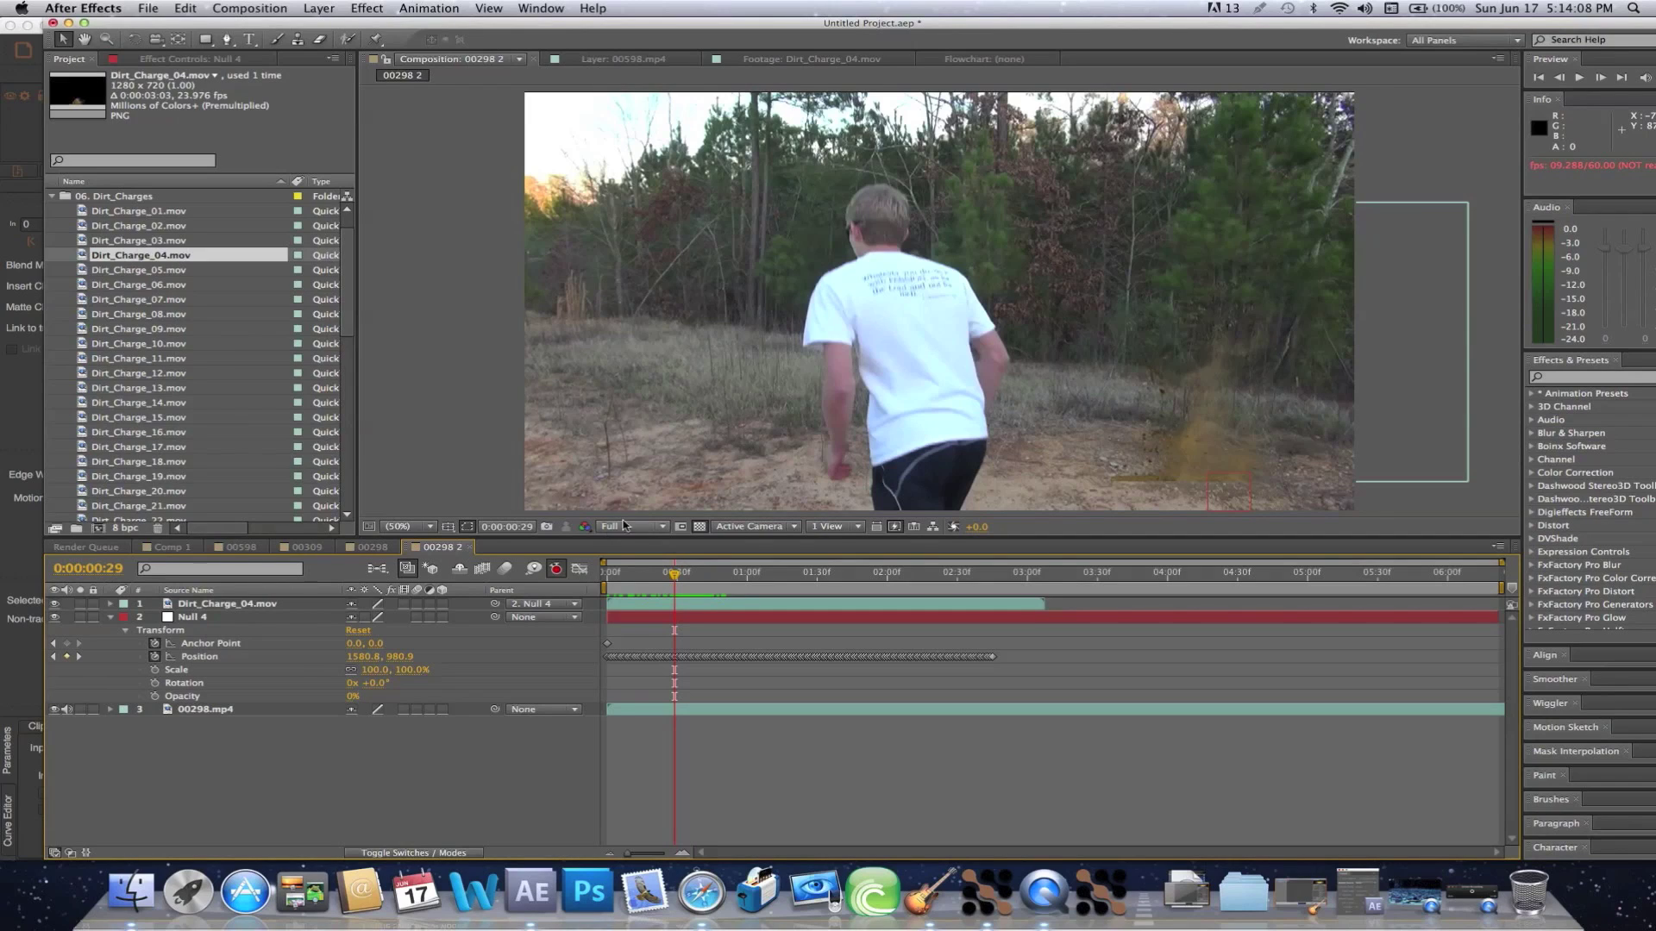
Apply the Hue/Saturation color correction effect to the Dirt_Charge_04.mov layer.
left_click(660, 605)
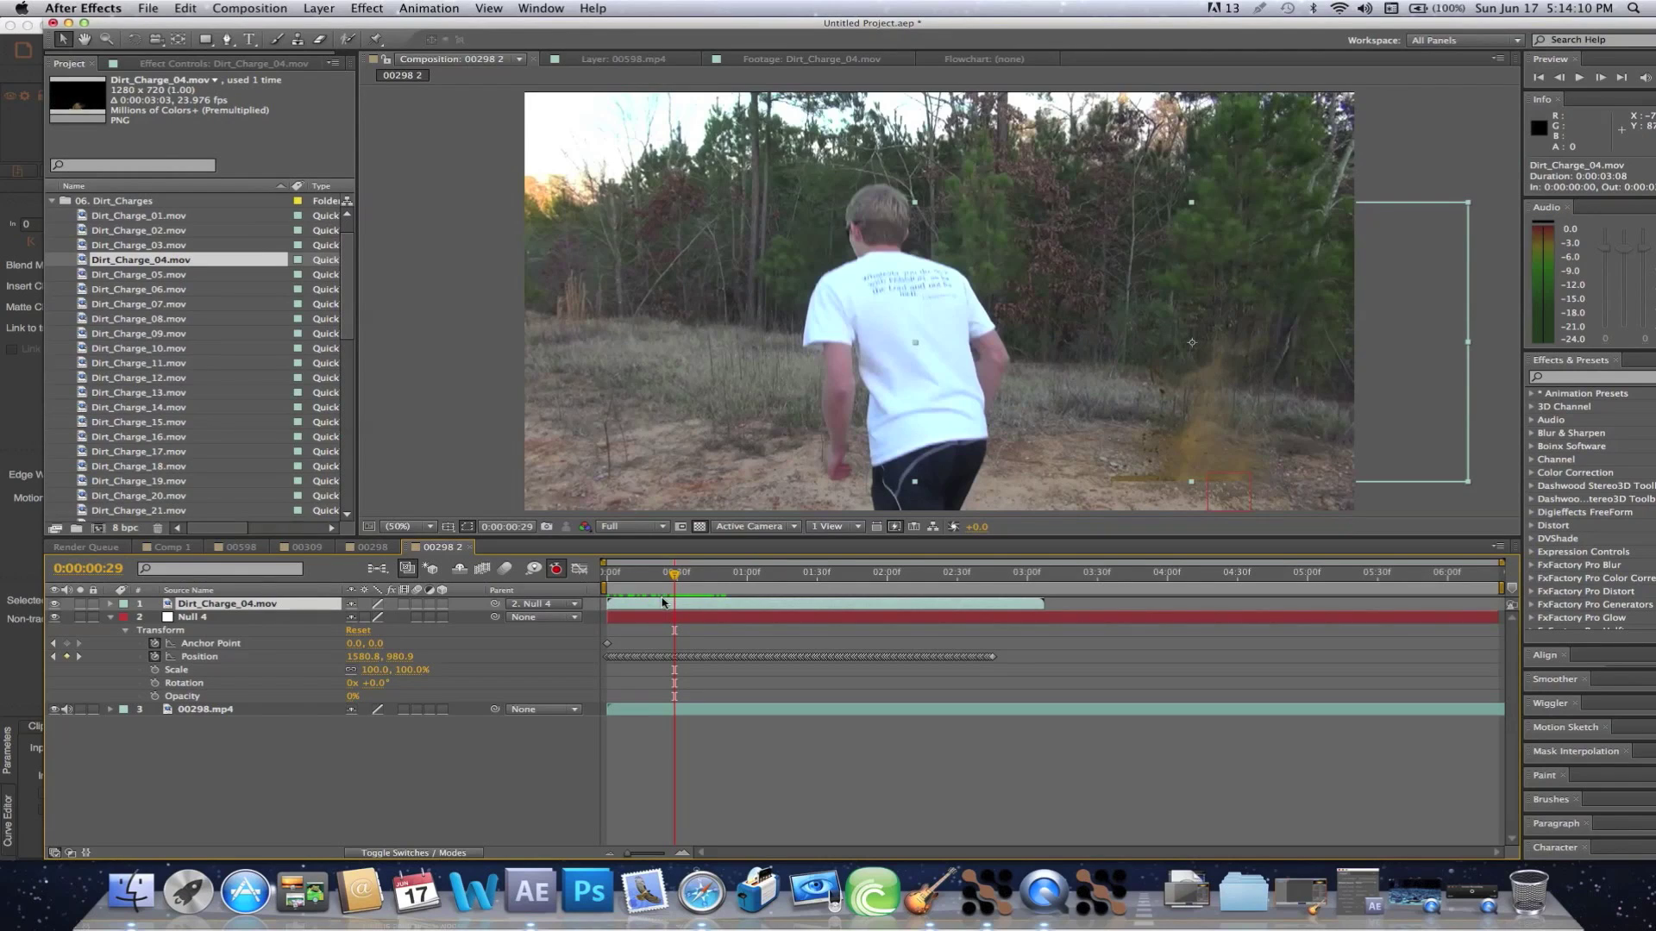
left_click(366, 8)
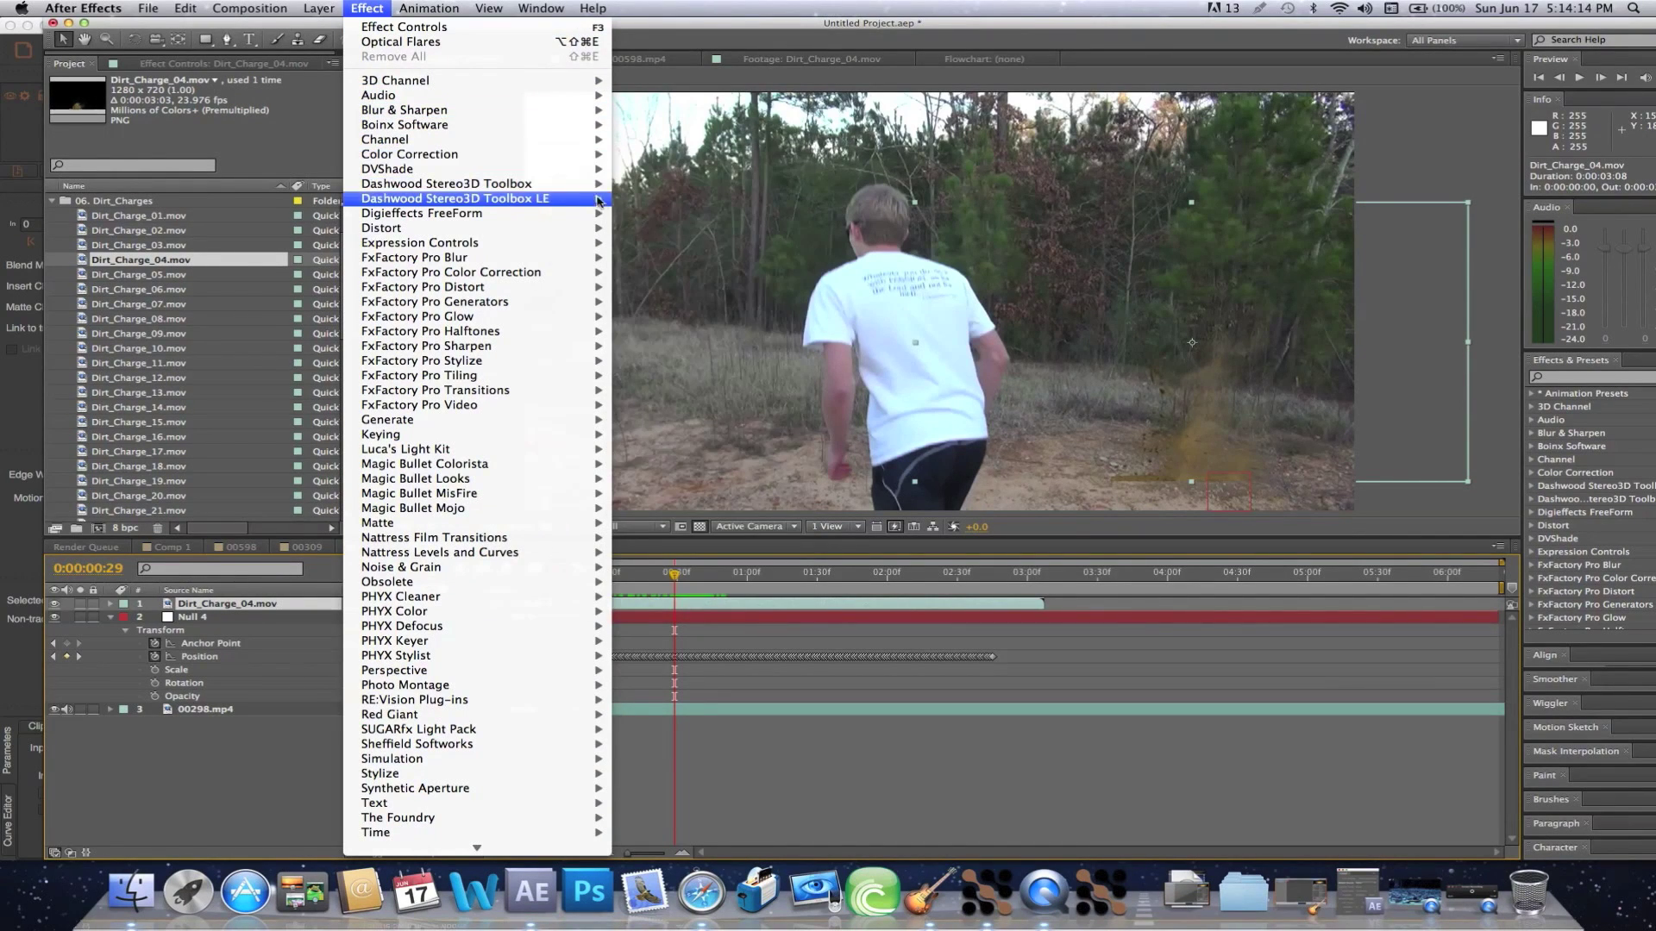
mouse_move(573, 155)
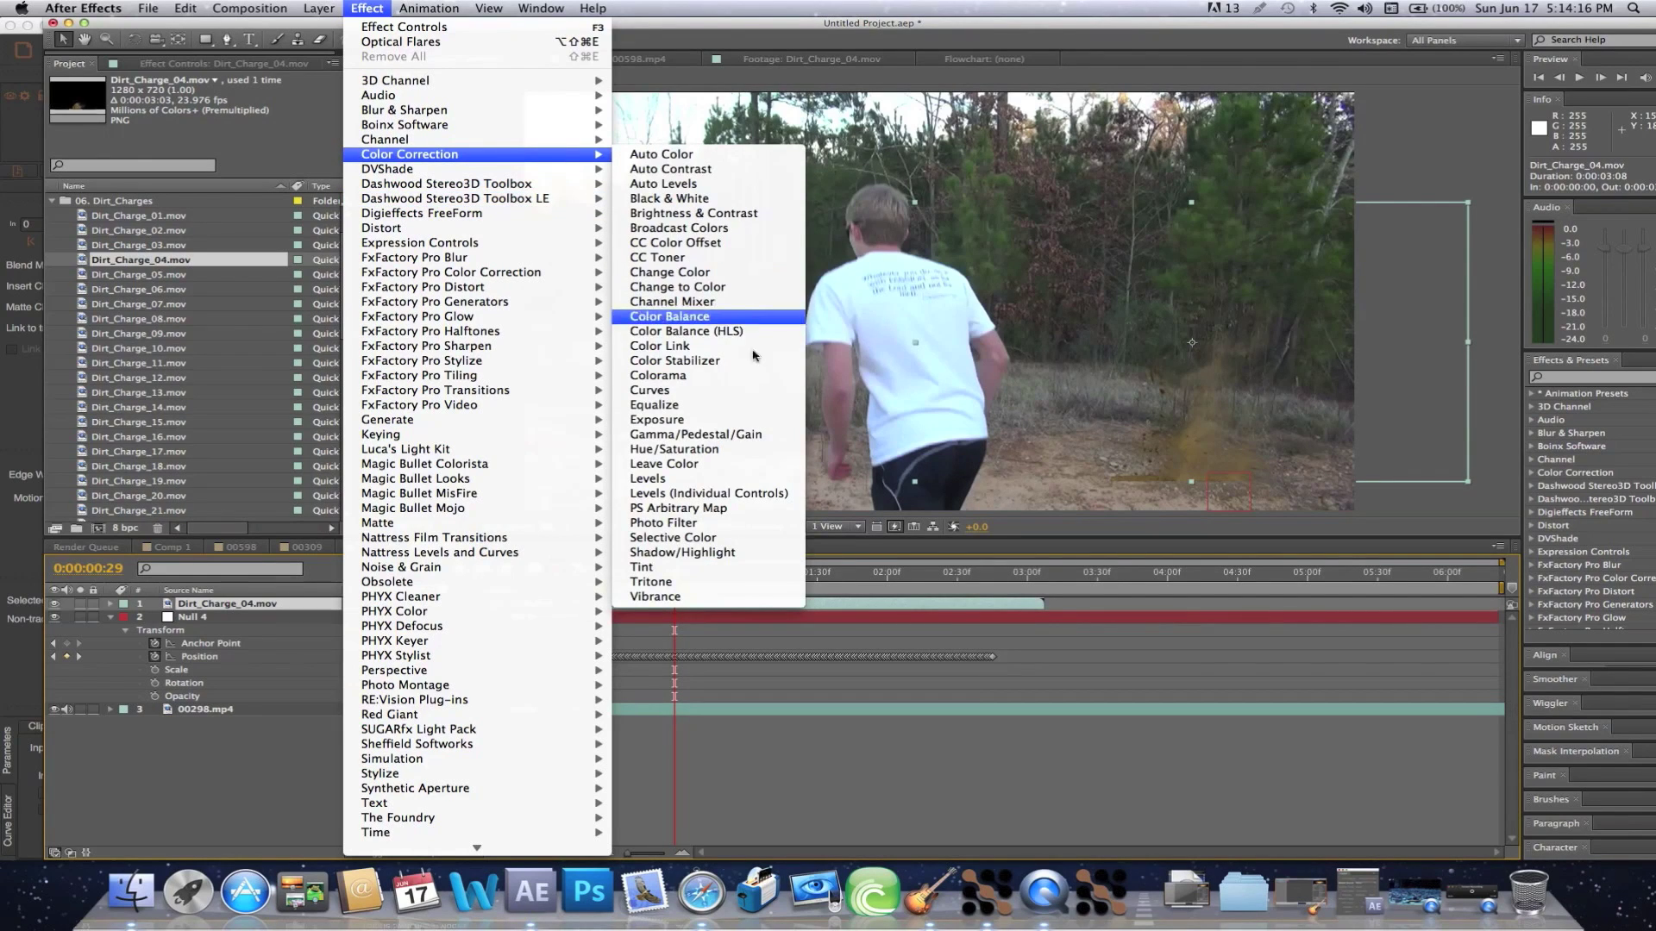
left_click(744, 450)
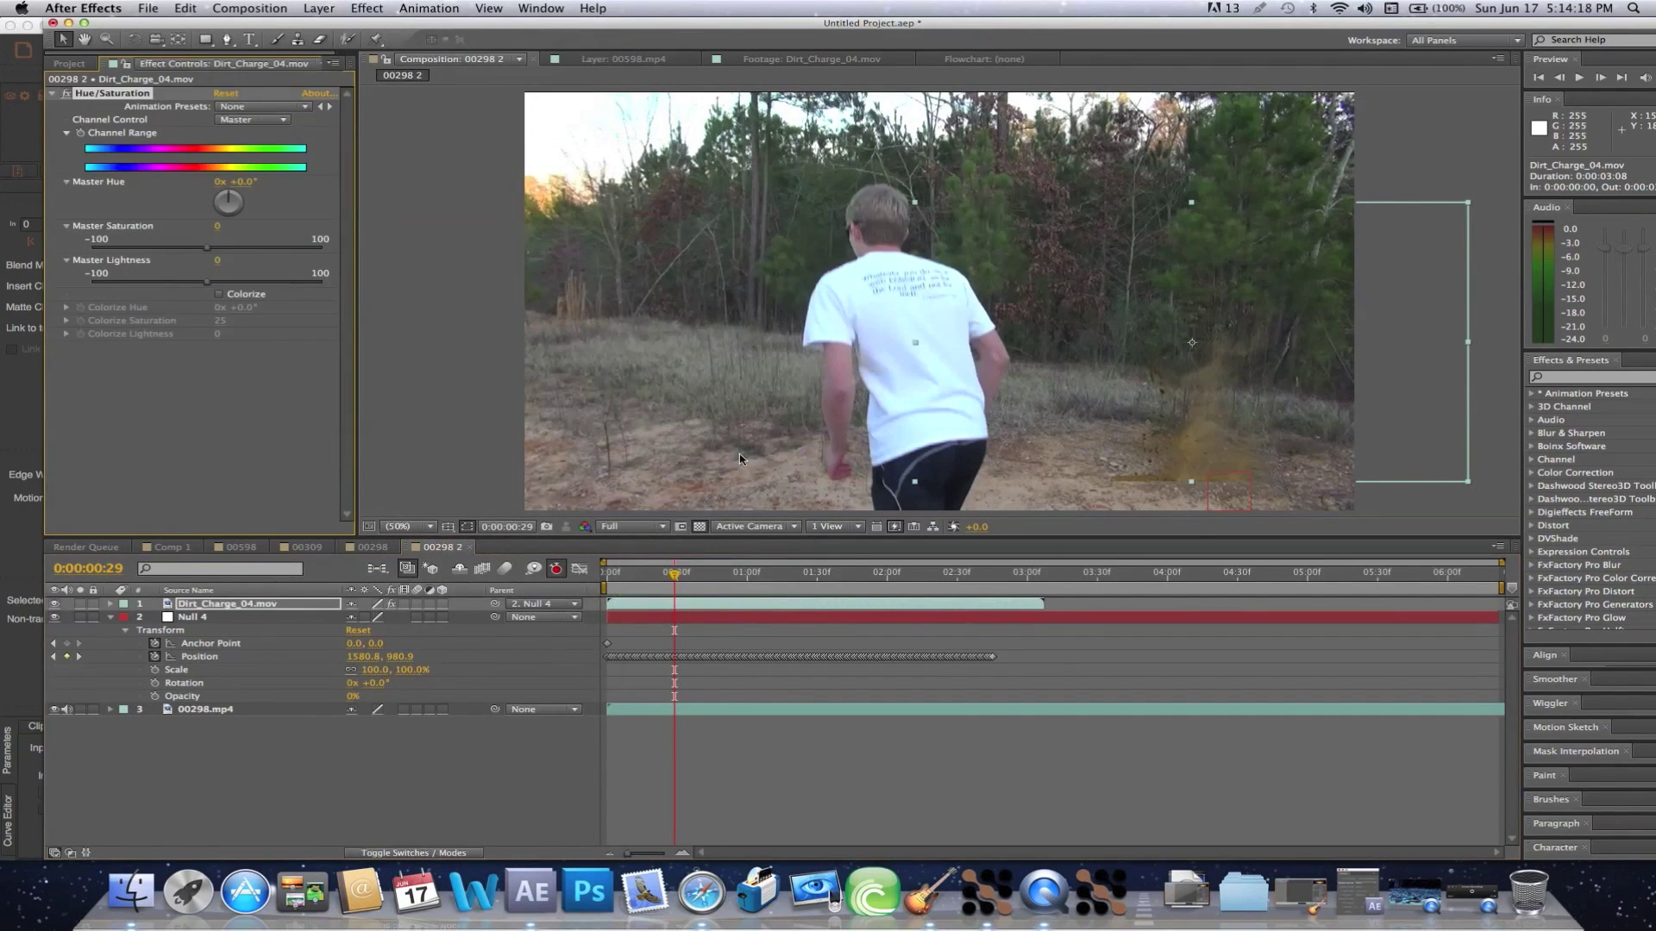
Colorize the Dirt_Charge_04.mov layer in Hue/Saturation with a 35° hue and saturation 18, and raise the colorize lightness.
left_click(221, 294)
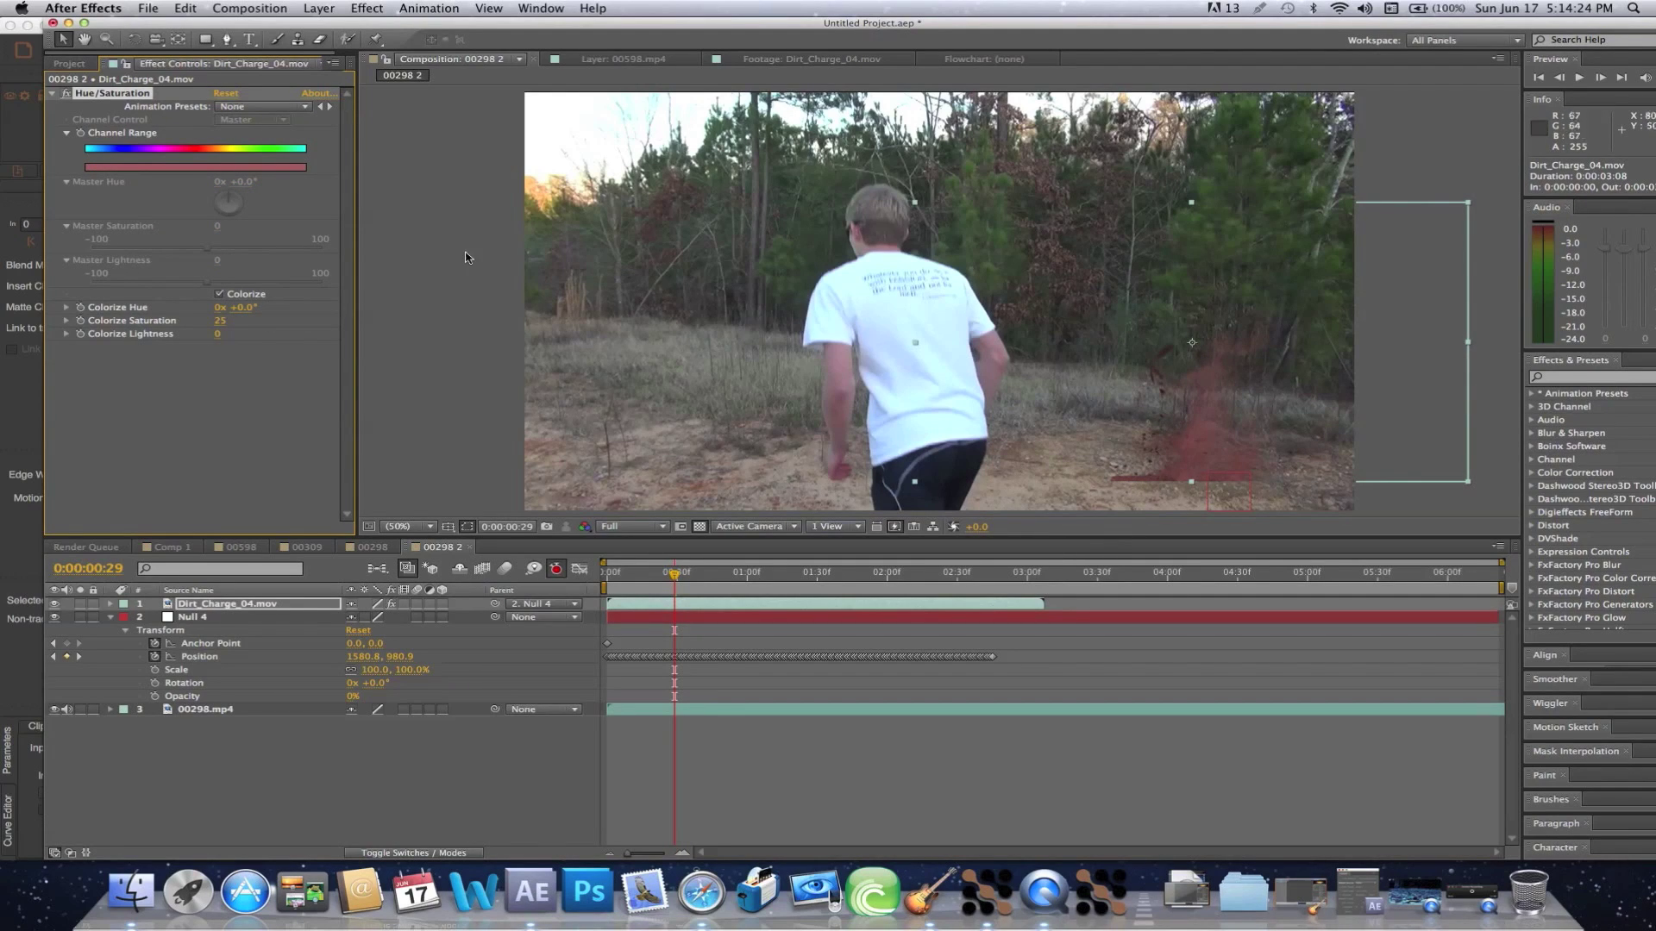
left_click_drag(256, 309, 285, 316)
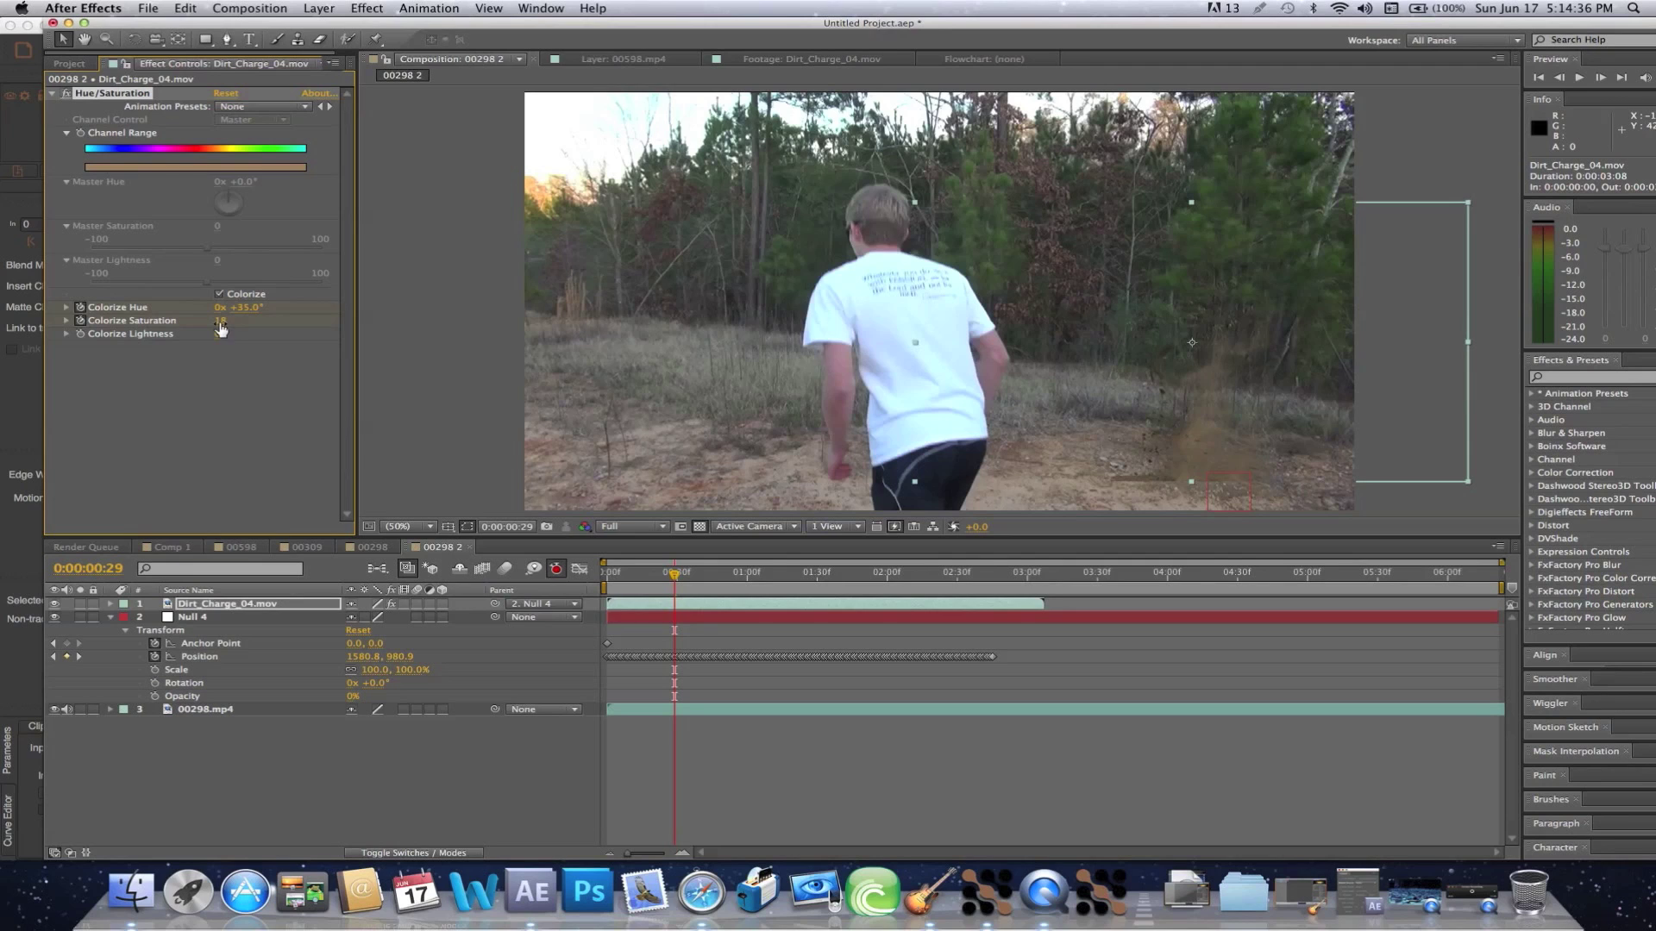
left_click_drag(216, 335, 229, 338)
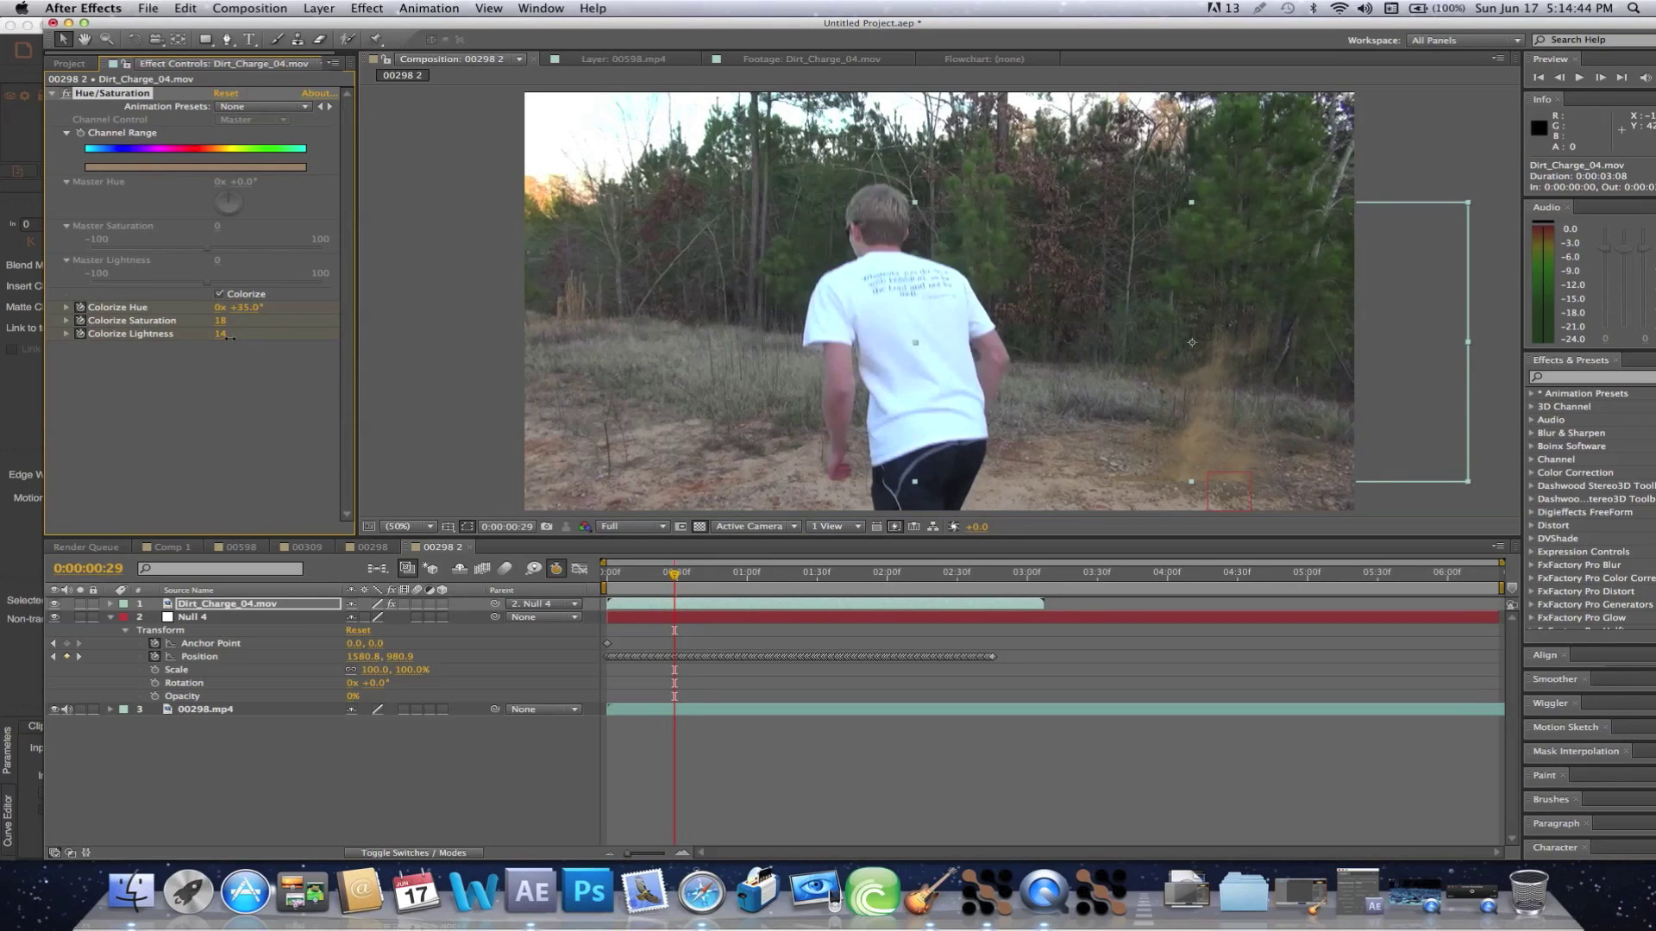
Draw a closed Pen tool mask around the dirt explosion on the Dirt_Charge_04.mov layer, with a curved lower edge along the ground.
left_click(87, 66)
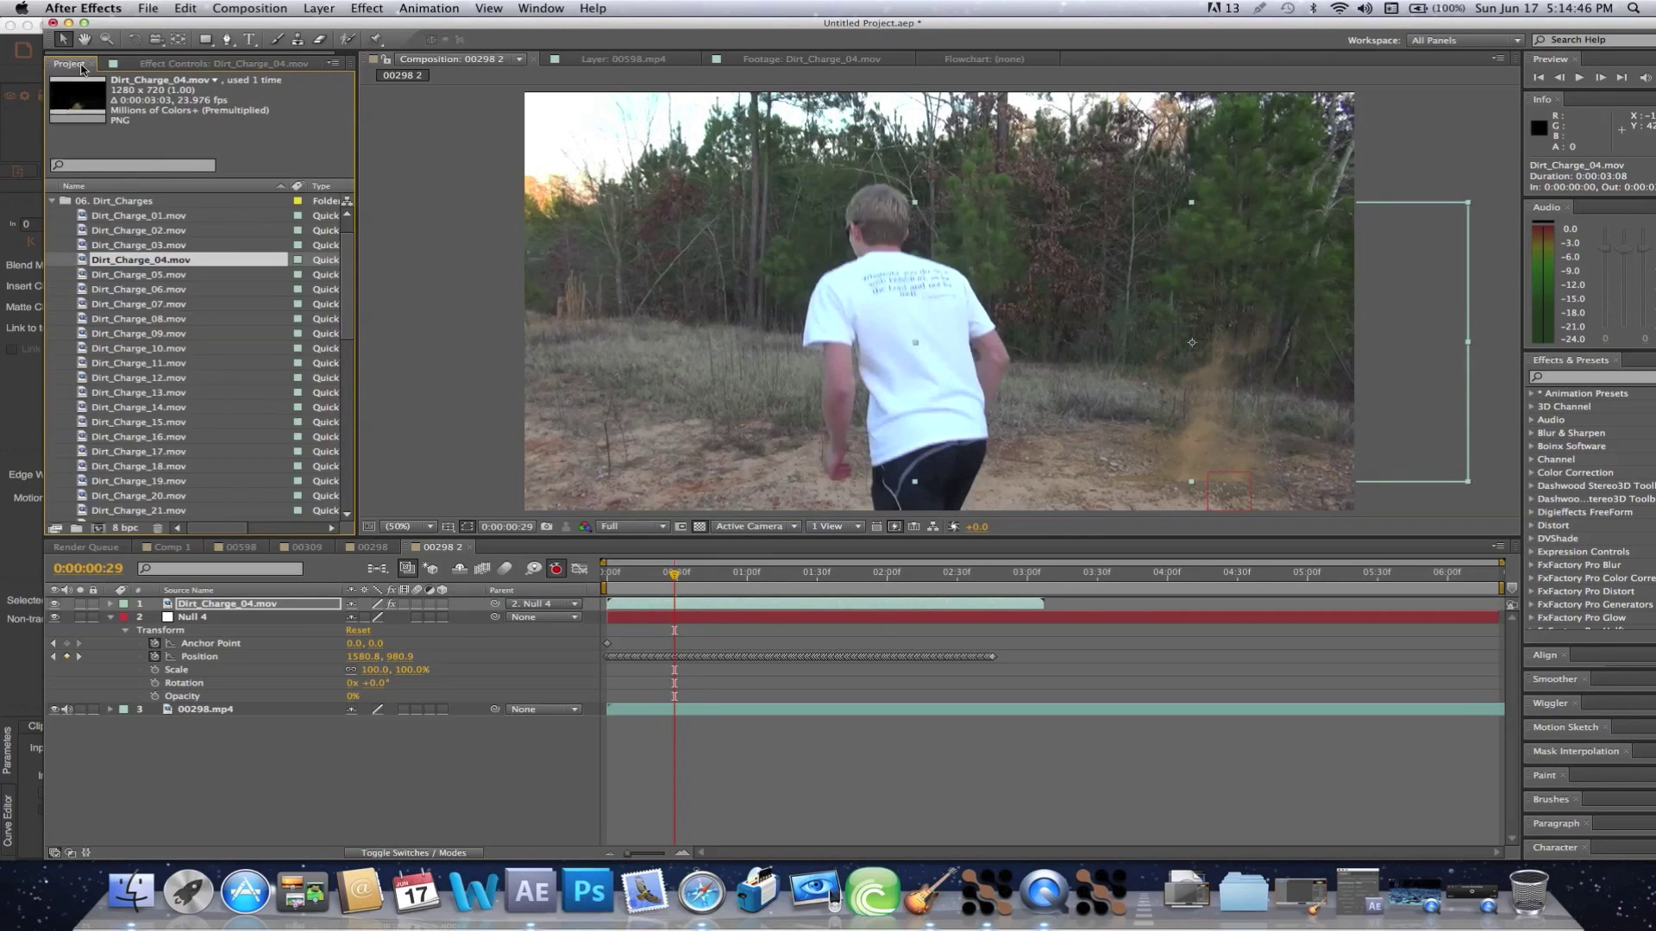
left_click(228, 41)
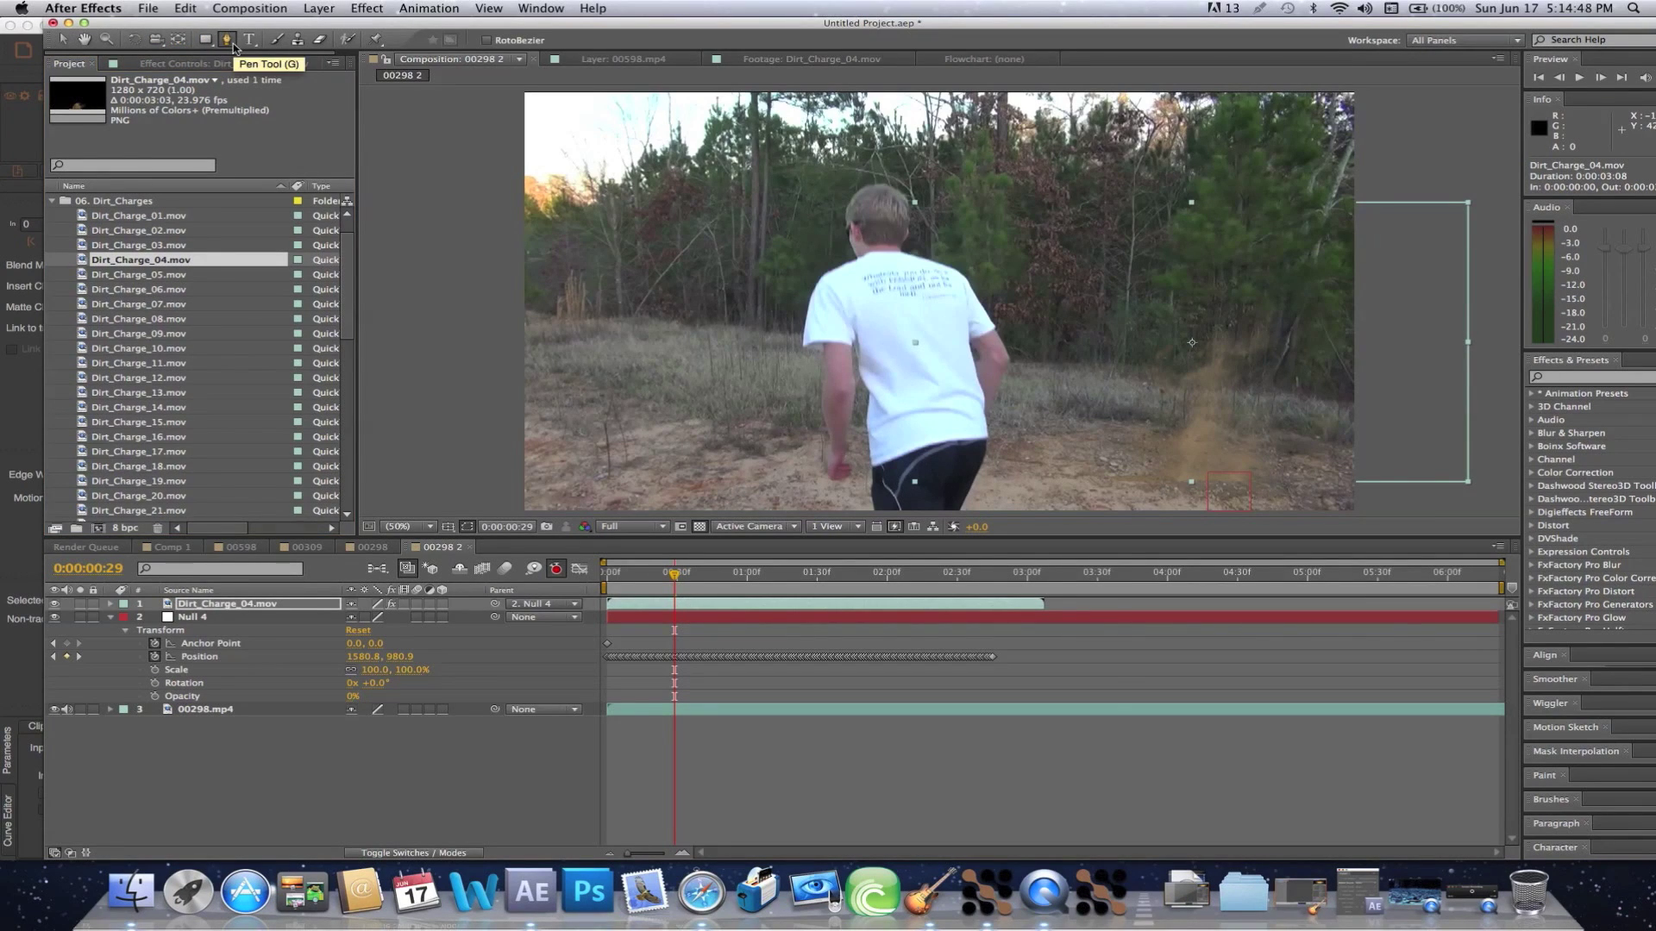
left_click(1146, 472)
left_click_drag(1226, 481, 1256, 479)
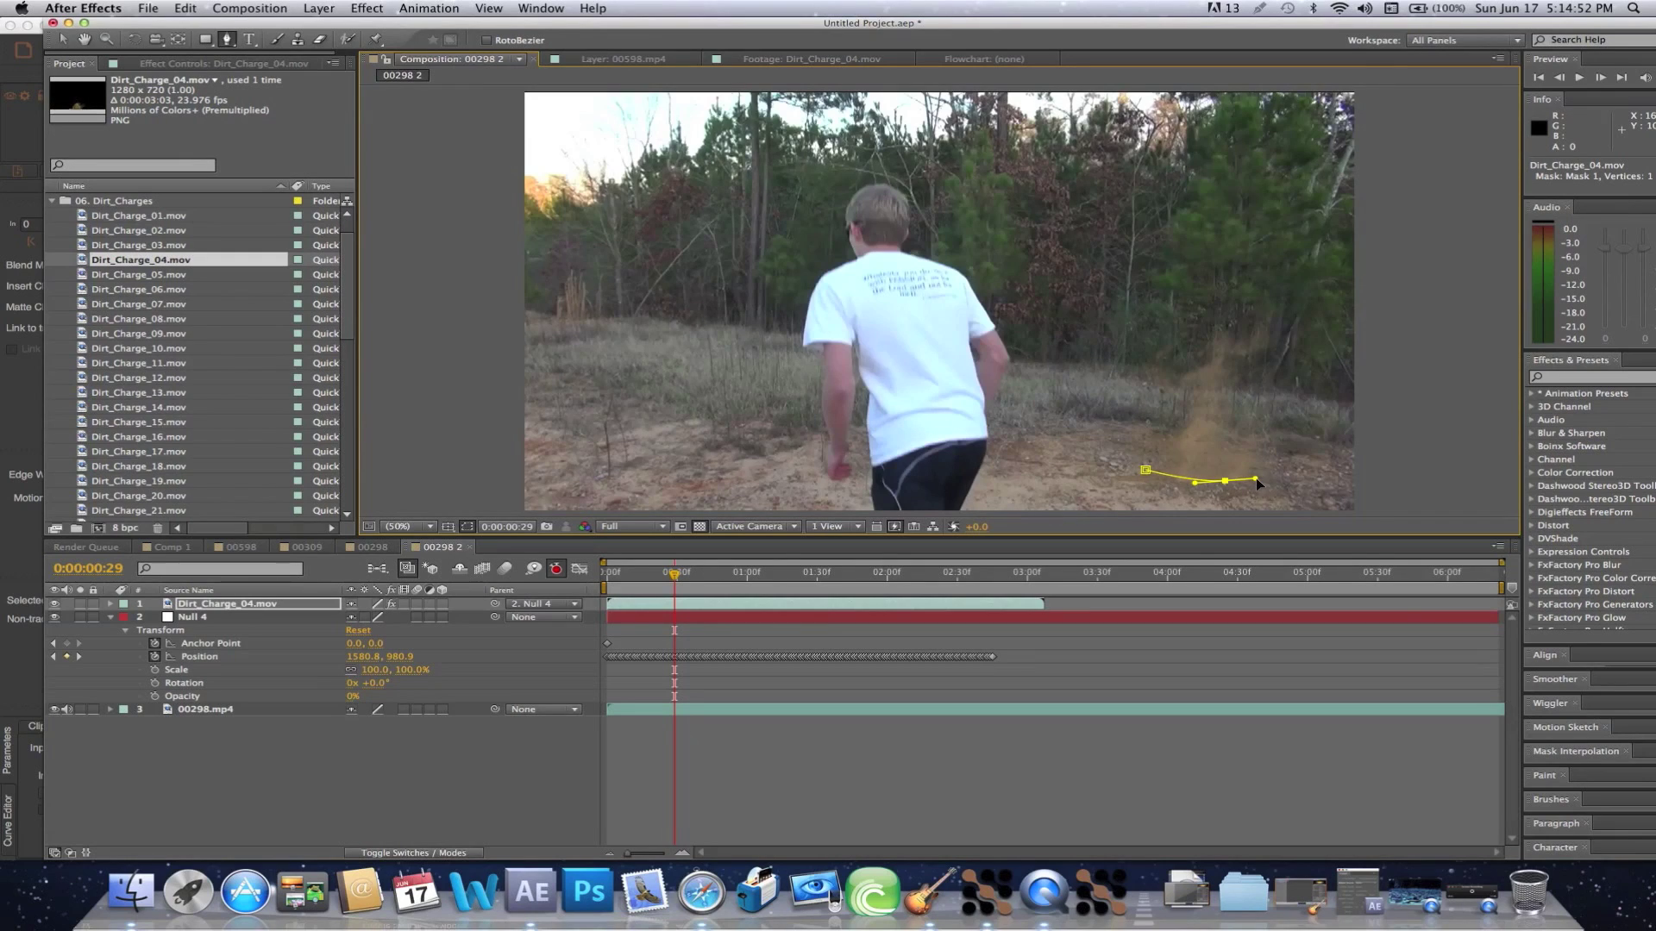
left_click(1273, 472)
left_click(1336, 284)
left_click(1195, 217)
left_click(1093, 251)
left_click(1069, 342)
left_click(1058, 418)
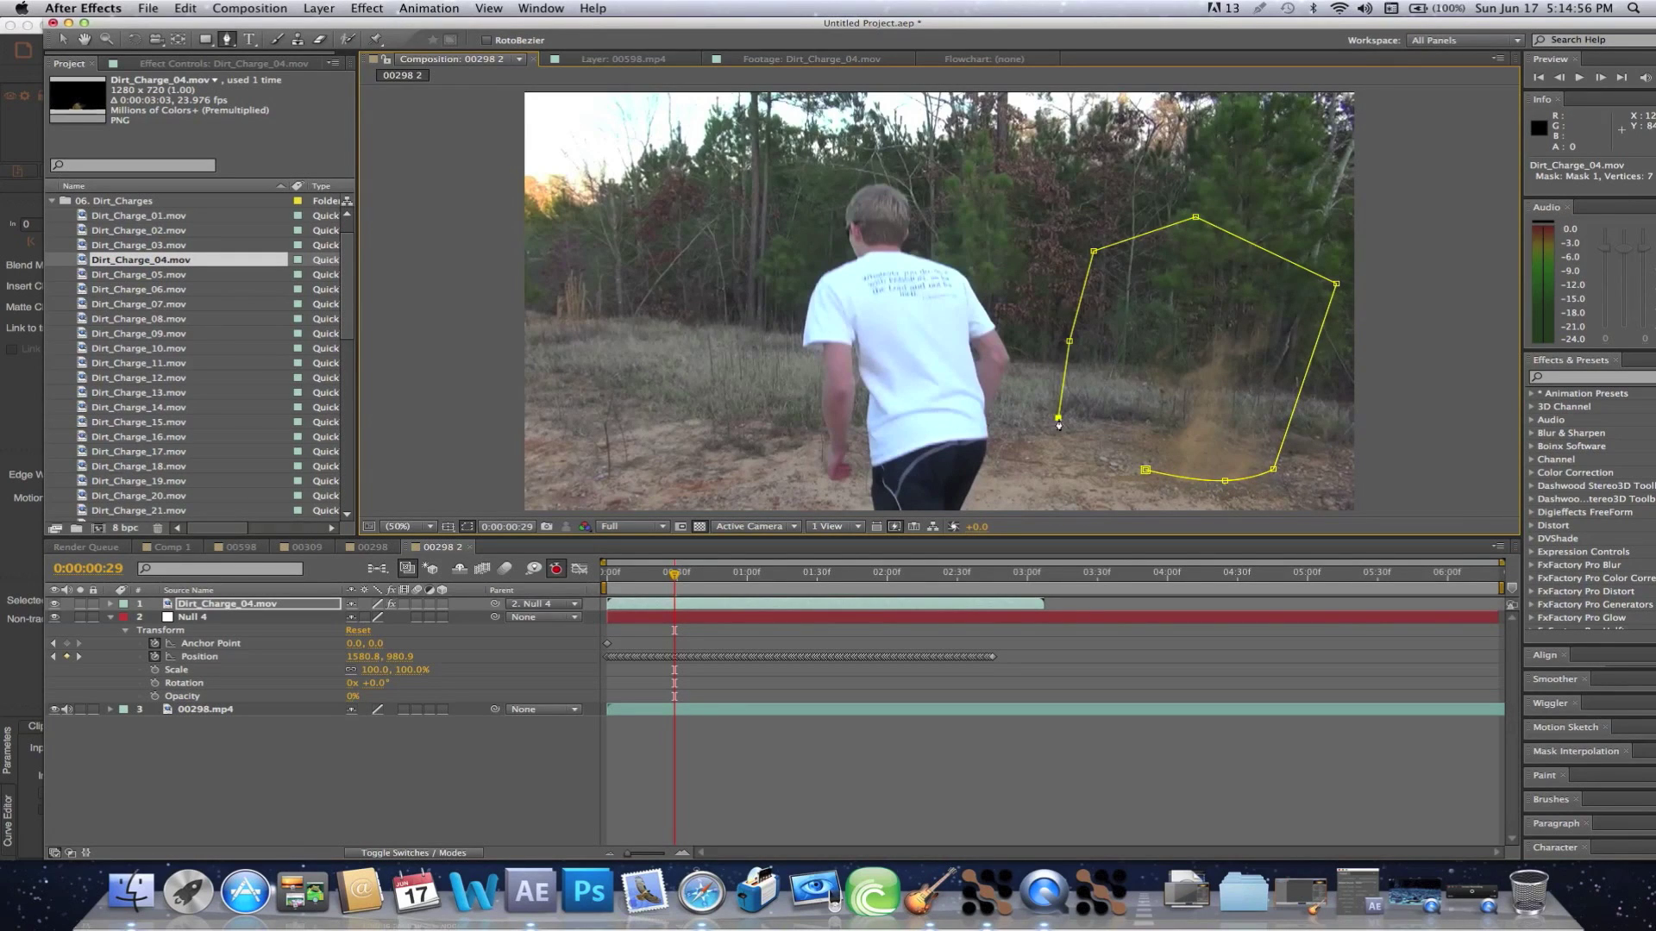
left_click(1145, 470)
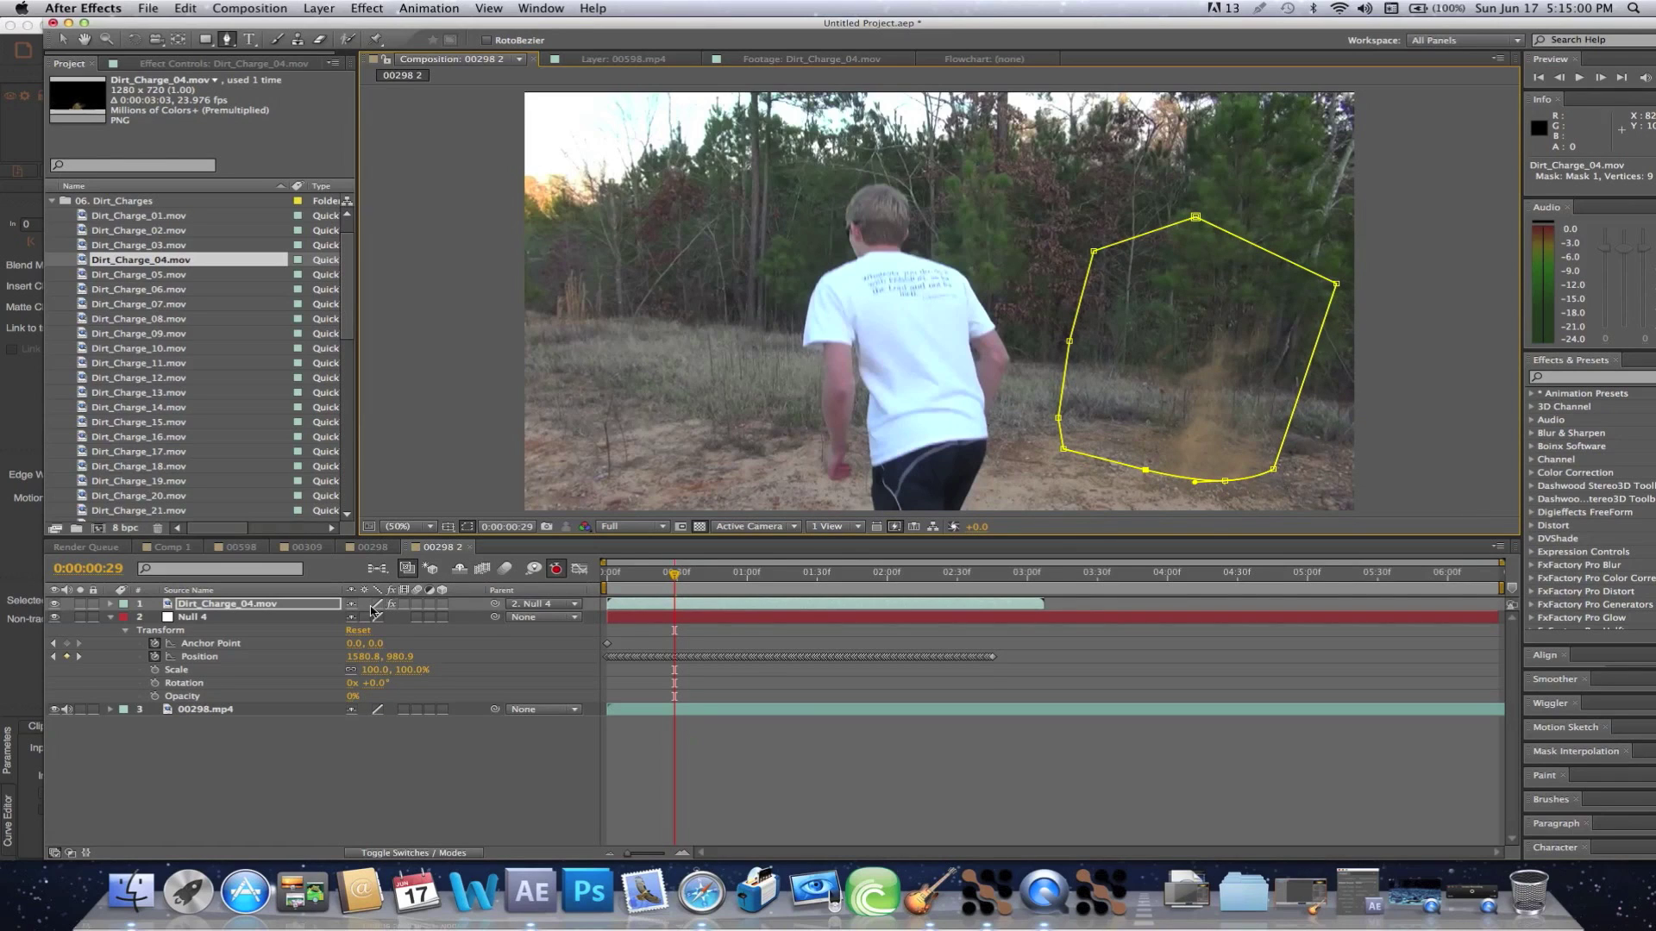
Set the Mask Feather of the Dirt_Charge_04.mov mask to 63 pixels and deselect the layer.
key("f")
left_click_drag(365, 634, 416, 632)
left_click(63, 39)
left_click(441, 307)
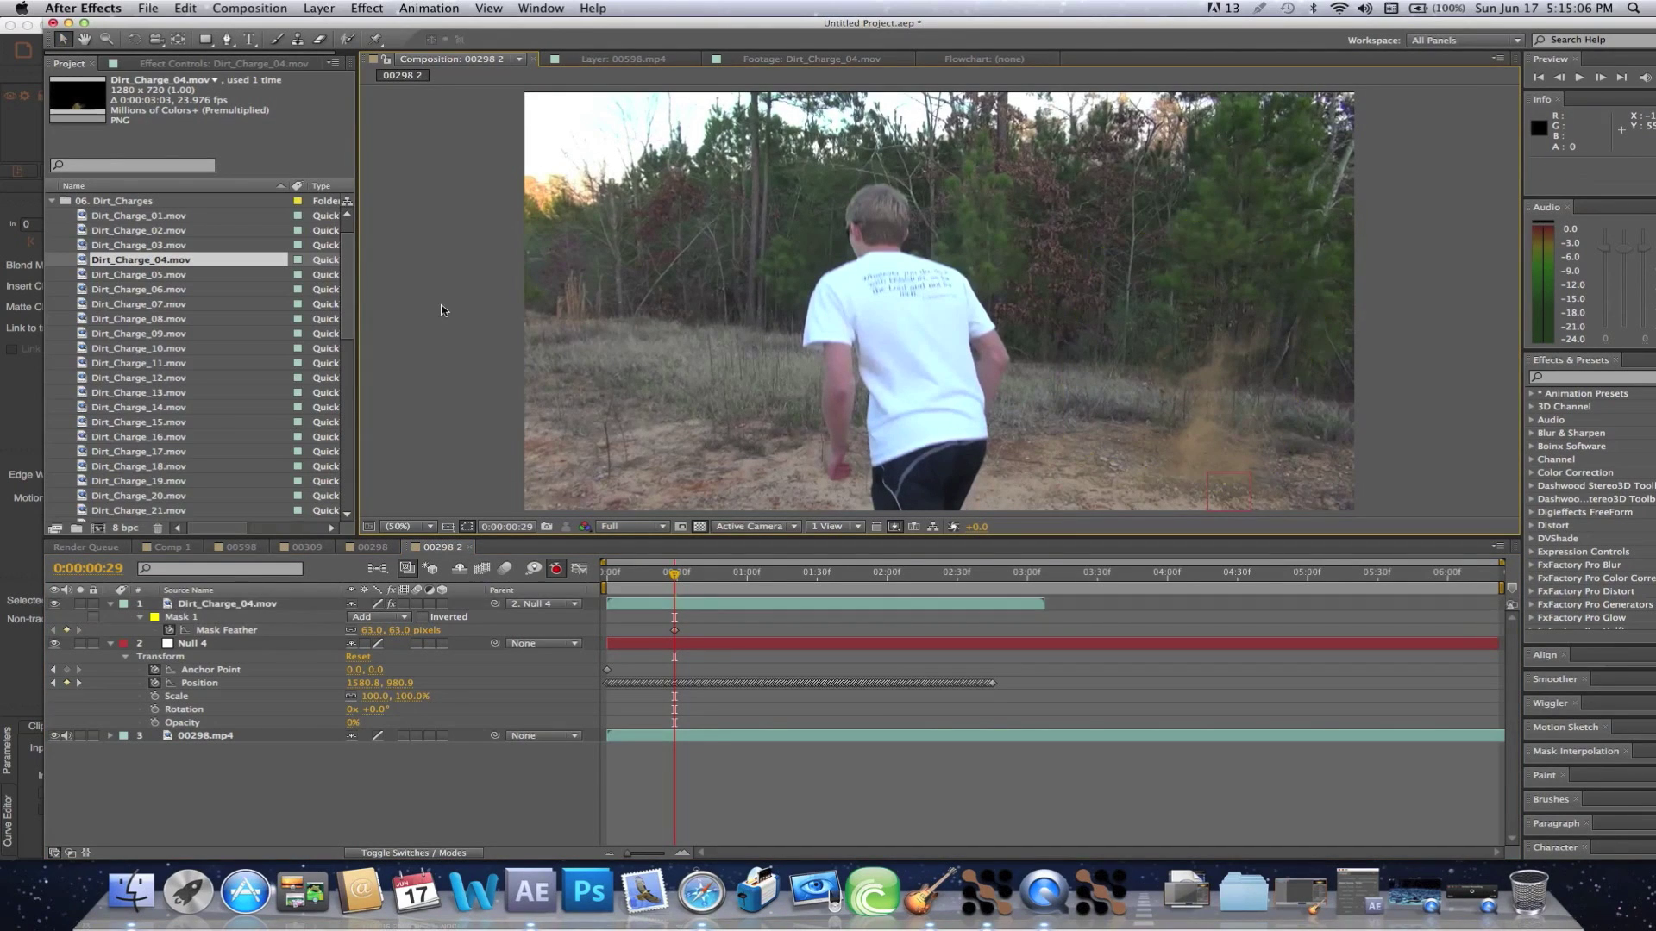
Move to frame 16, preview Dust_Blowout.mov from the Dust_Elements folder, and add it as the top layer of the 00298 2 composition.
mouse_move(673, 576)
left_mouse_down()
mouse_move(607, 594)
mouse_move(732, 578)
mouse_move(614, 584)
mouse_move(727, 582)
mouse_move(644, 581)
left_mouse_up()
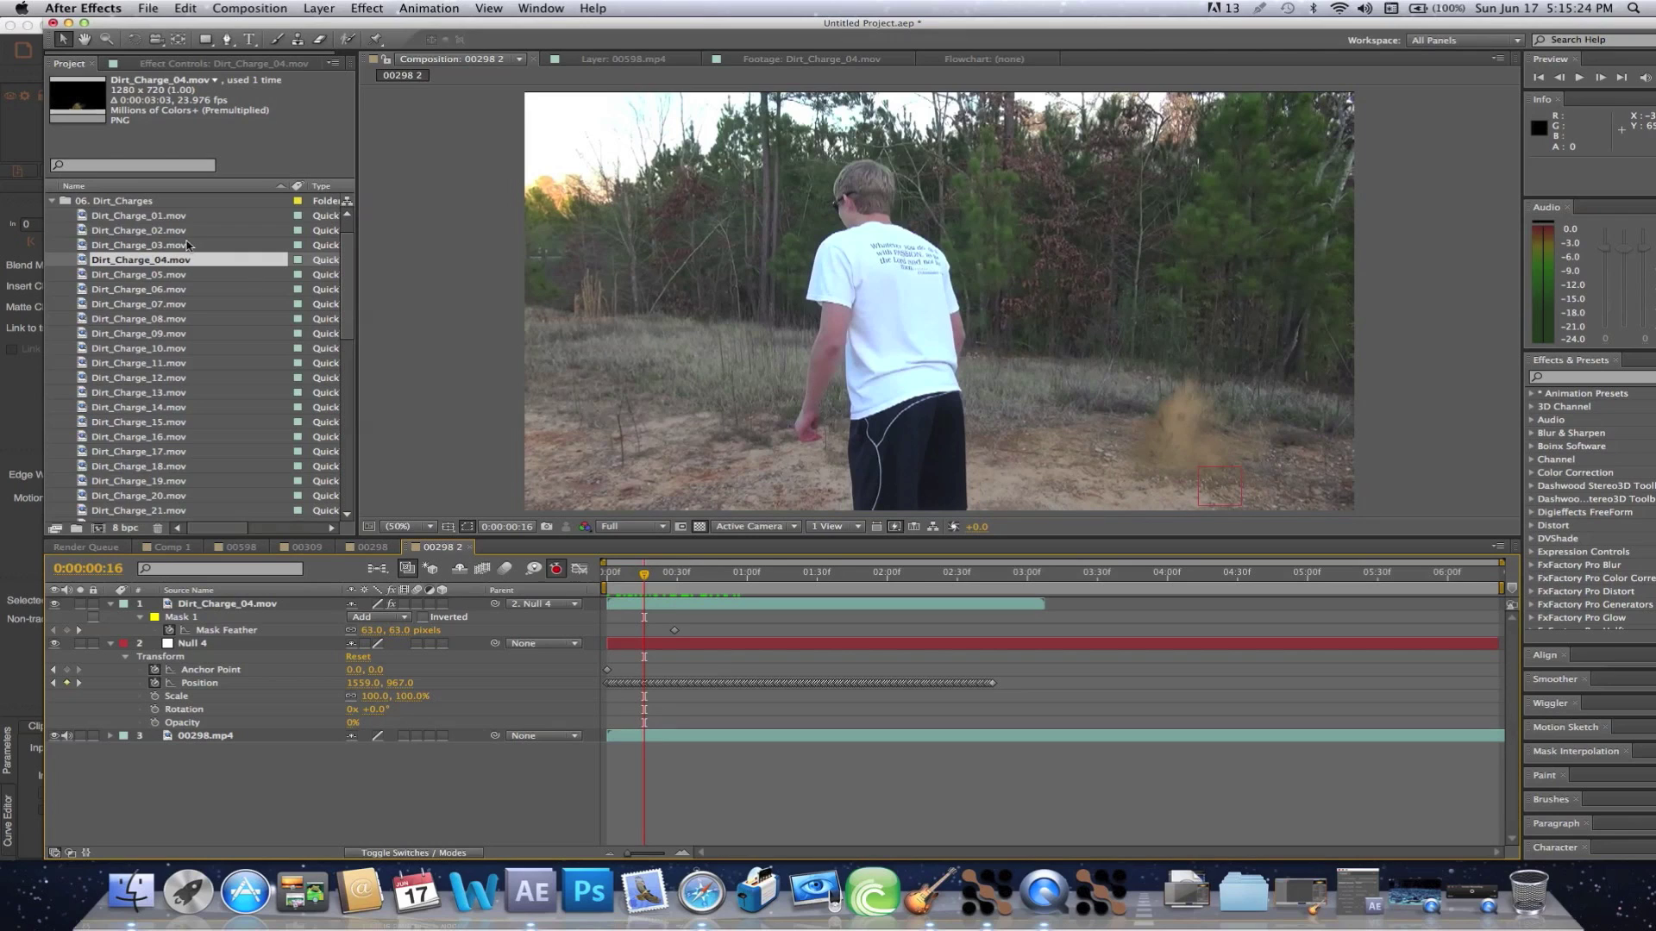
left_click(52, 202)
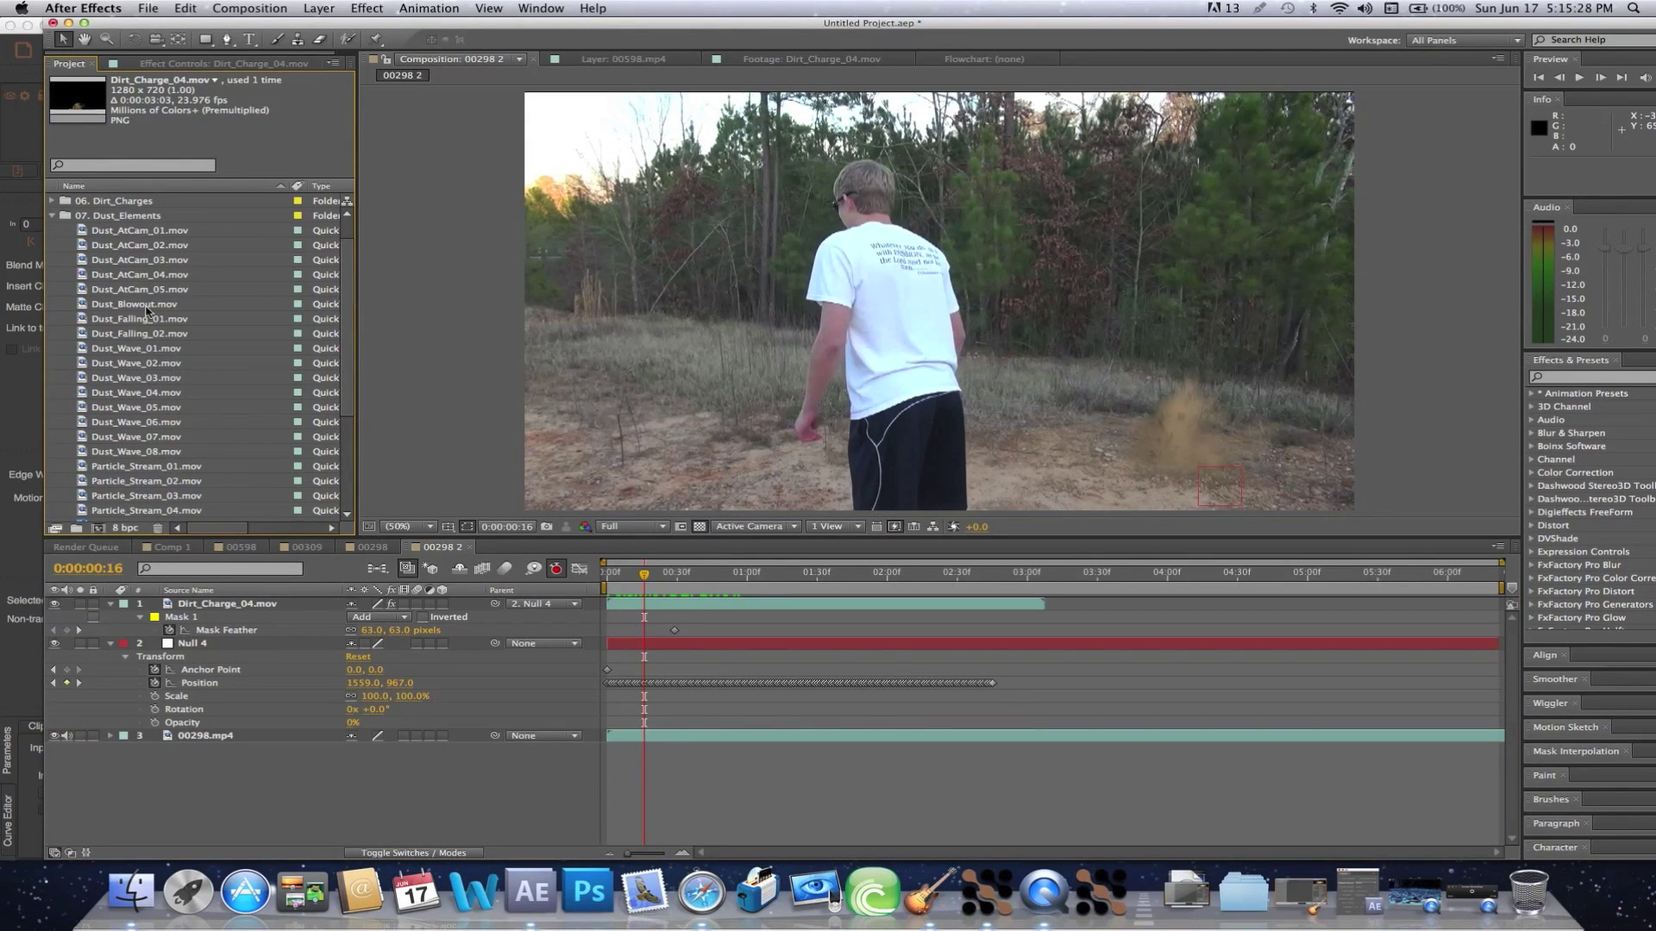
left_click(146, 305)
double_click(144, 305)
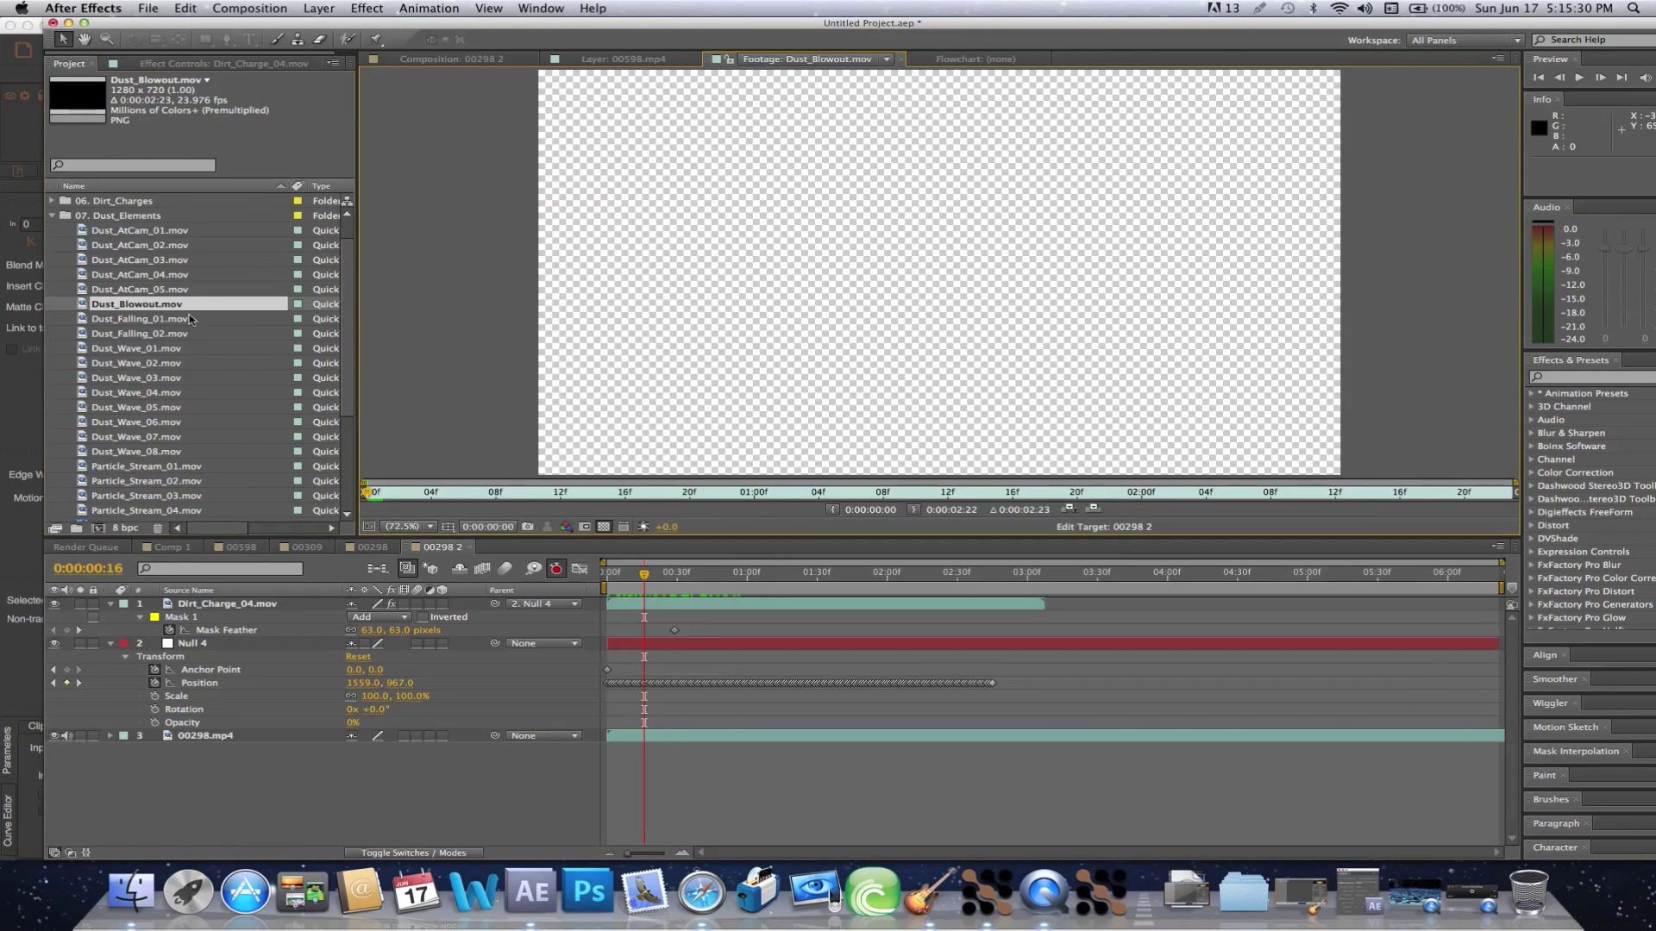
left_click_drag(495, 502, 608, 497)
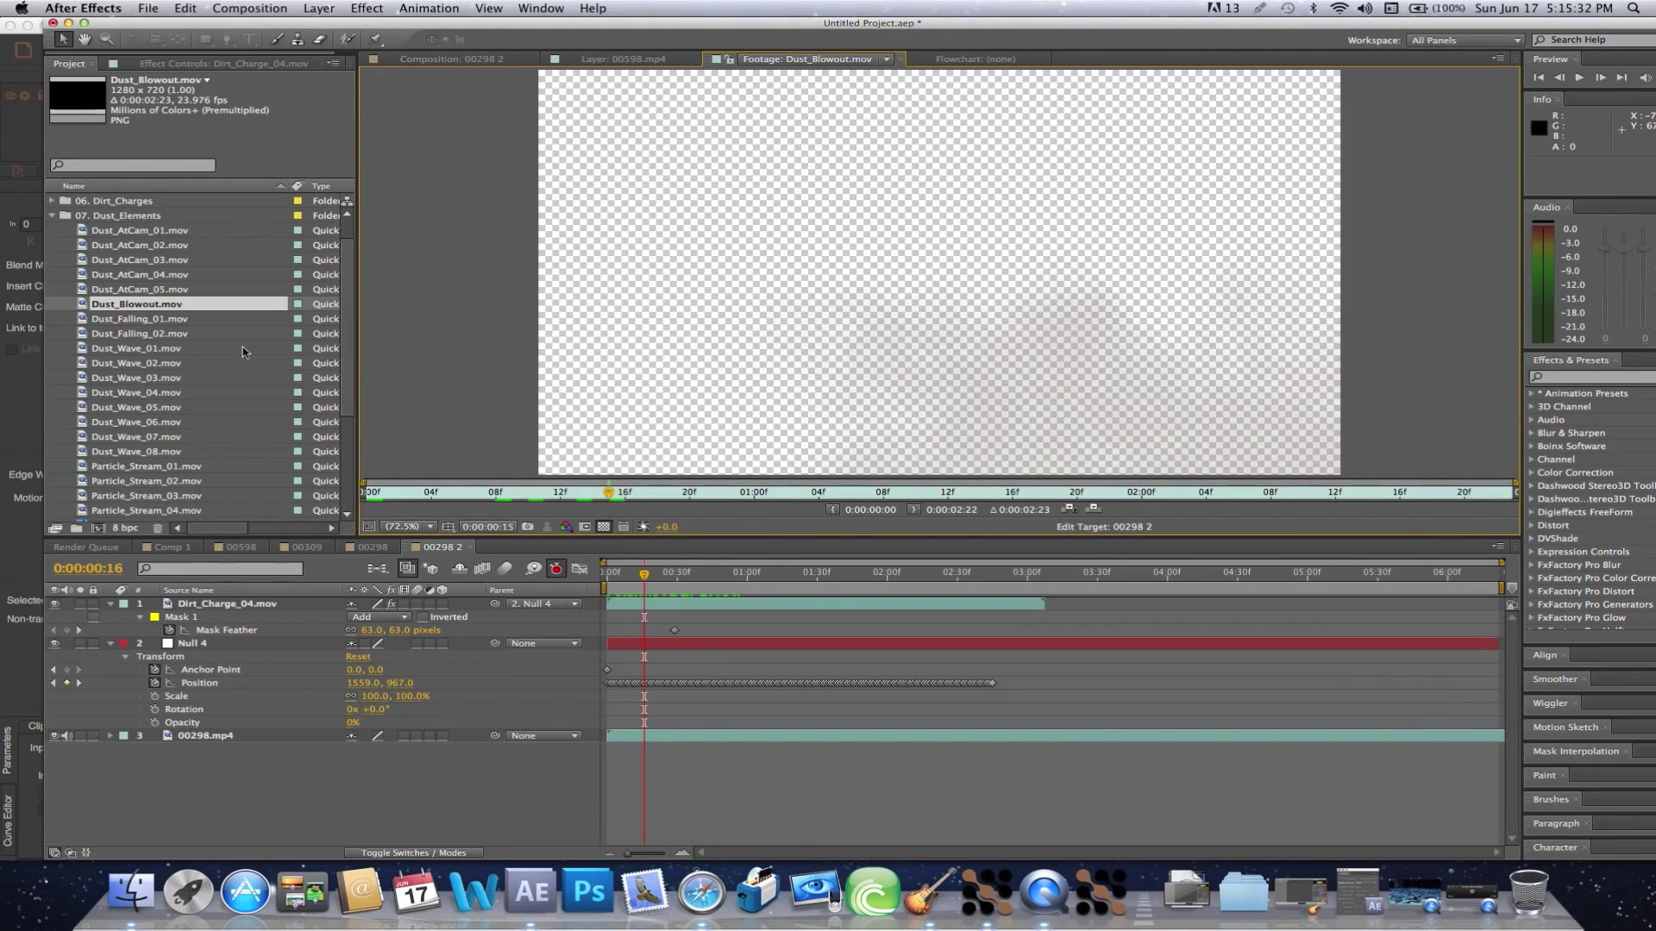
left_click_drag(194, 311, 348, 606)
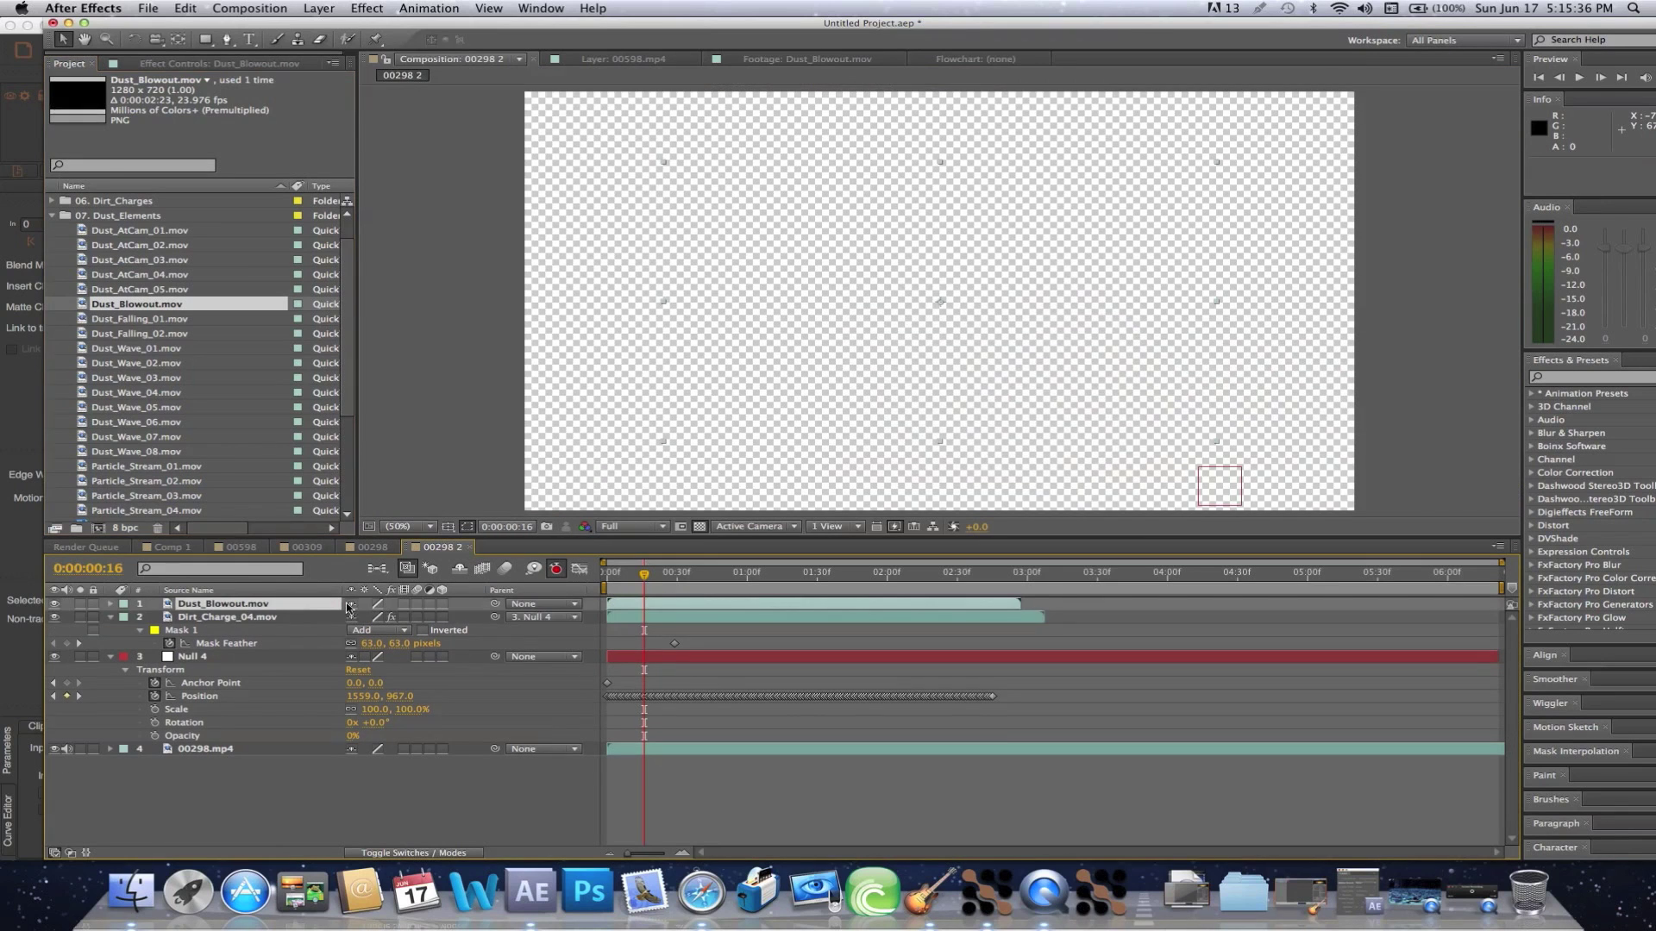
Move the Dust_Blowout.mov layer over the dirt explosion and play the composition to check it.
left_click_drag(1012, 355, 1226, 417)
key("space")
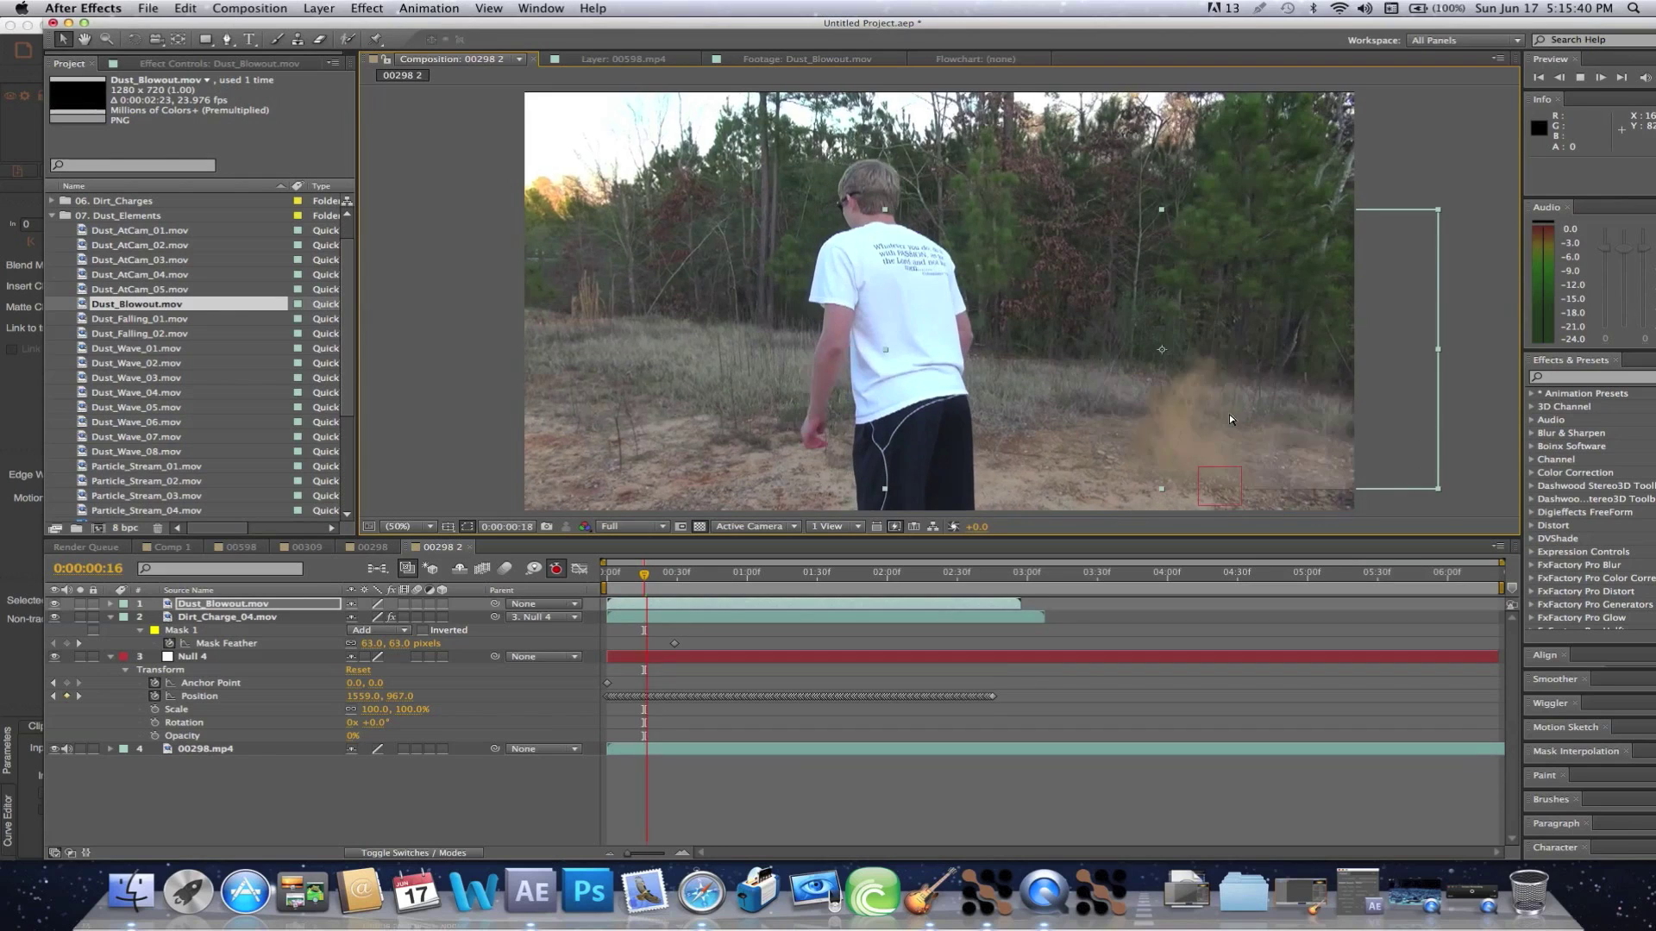
key("space")
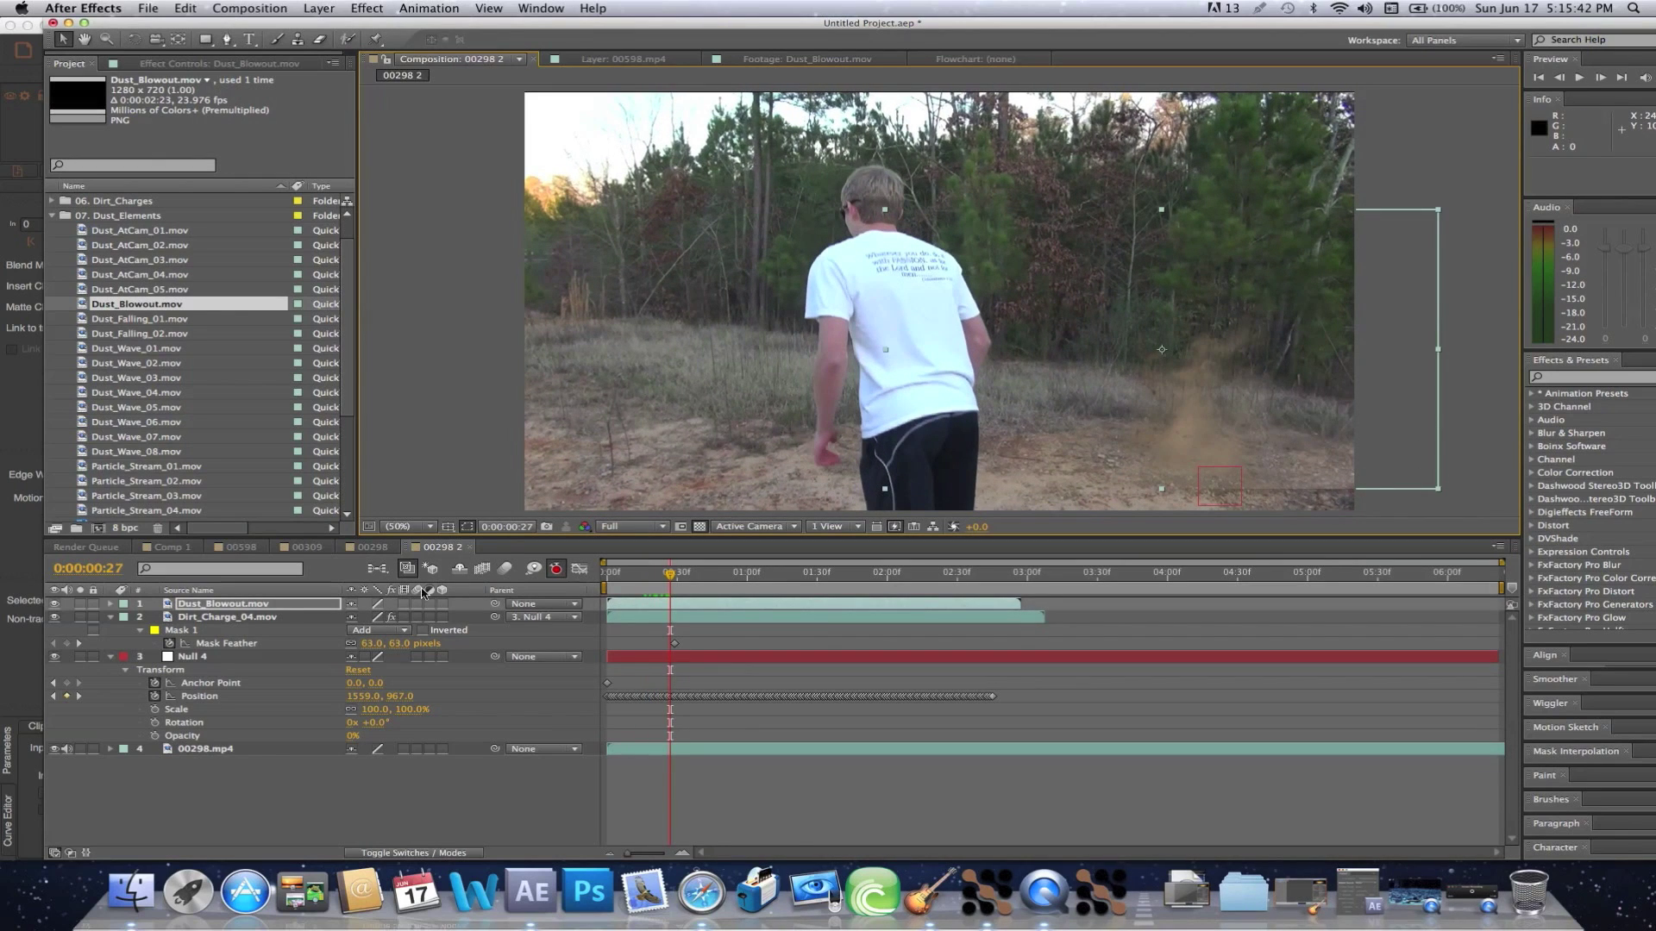
Parent the Dust_Blowout.mov layer to Null 4 and shift it toward the runner at frame 19.
left_click(530, 608)
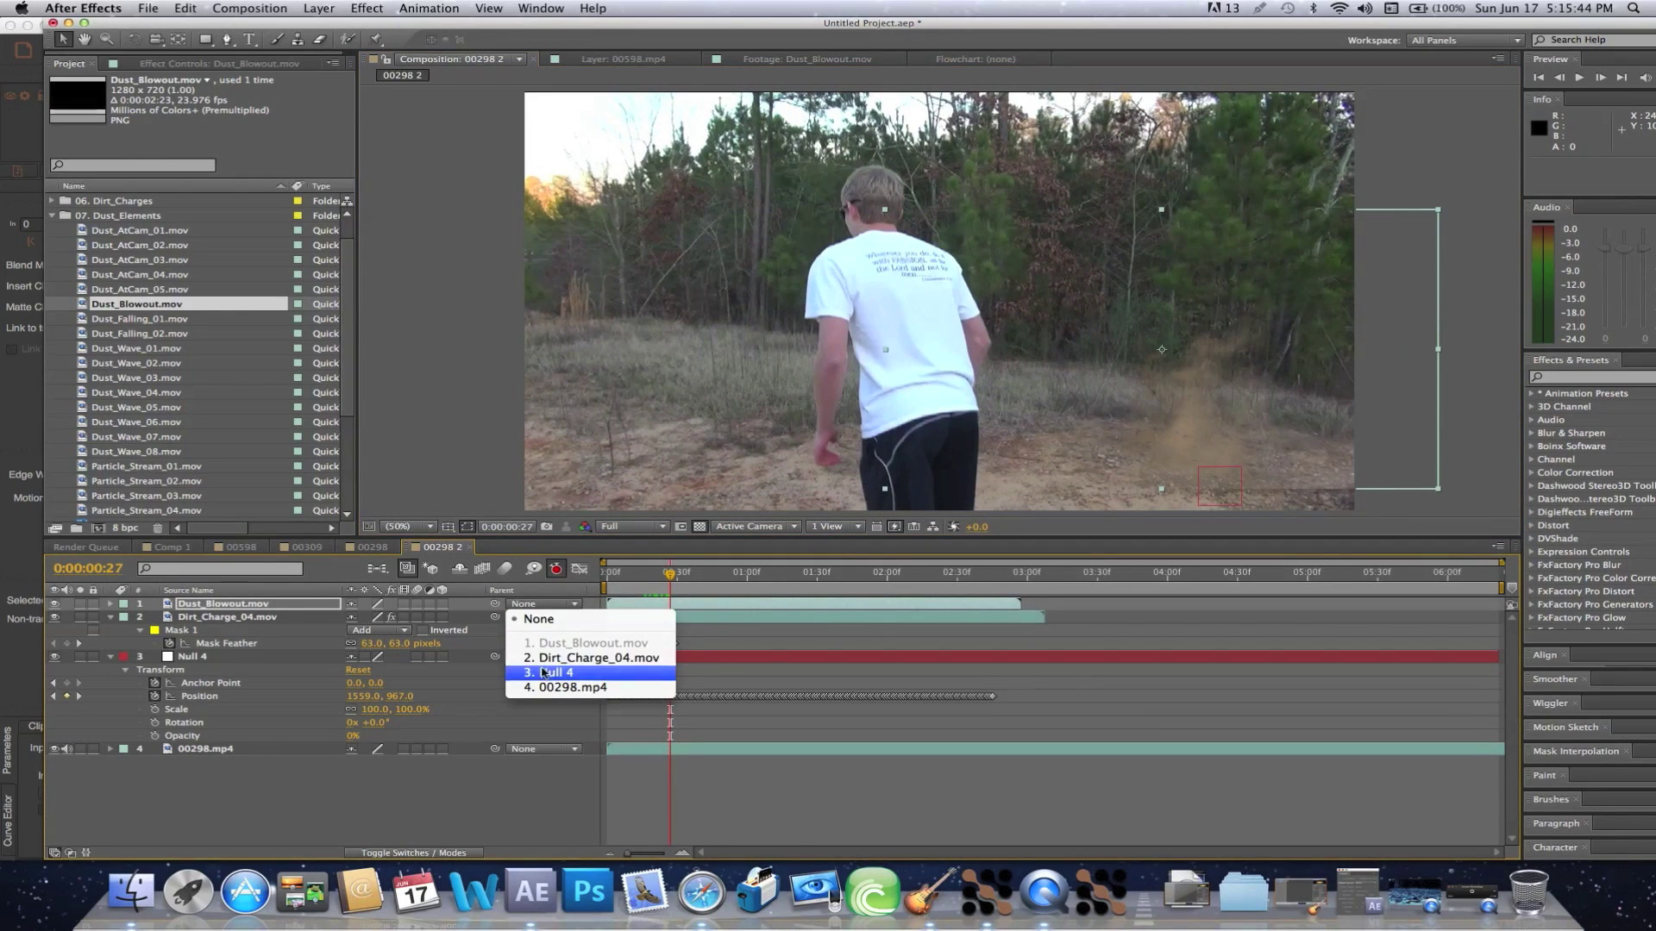
key("Escape")
left_click(543, 603)
left_click(544, 647)
mouse_move(643, 585)
left_mouse_down()
mouse_move(609, 585)
mouse_move(654, 585)
left_mouse_up()
left_click_drag(1269, 434, 1217, 424)
Add a full-layer elliptical mask to Dust_Blowout.mov and set its Mask Feather to 82 pixels.
left_click(205, 40)
left_click_drag(207, 41, 207, 42)
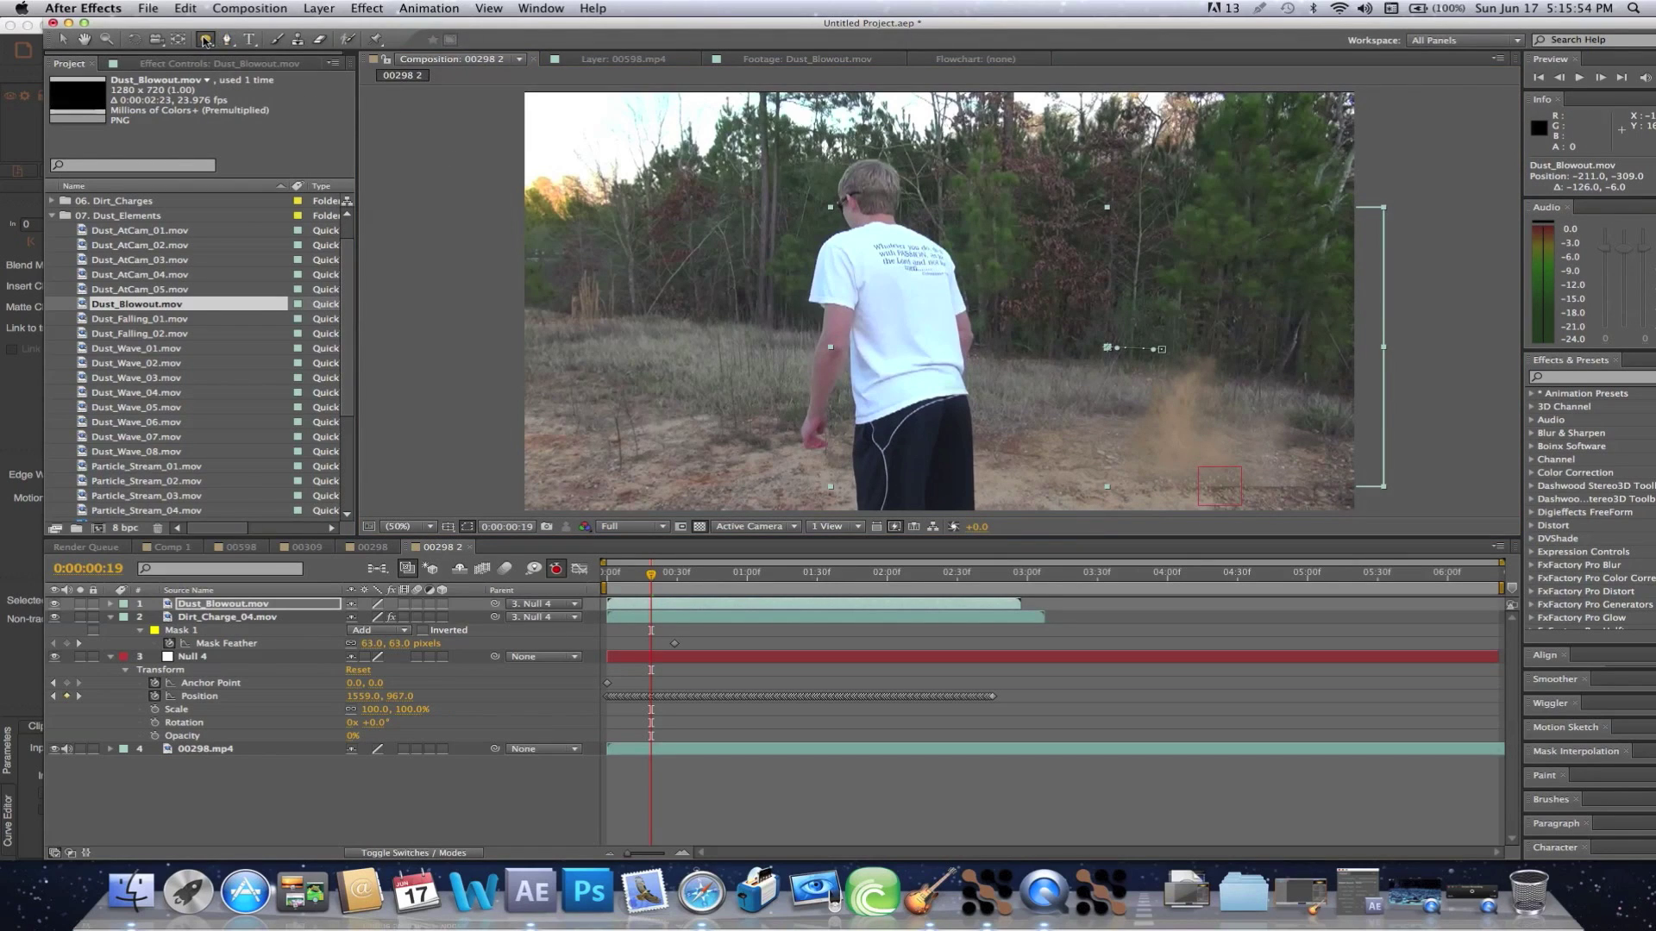
double_click(205, 39)
key("v")
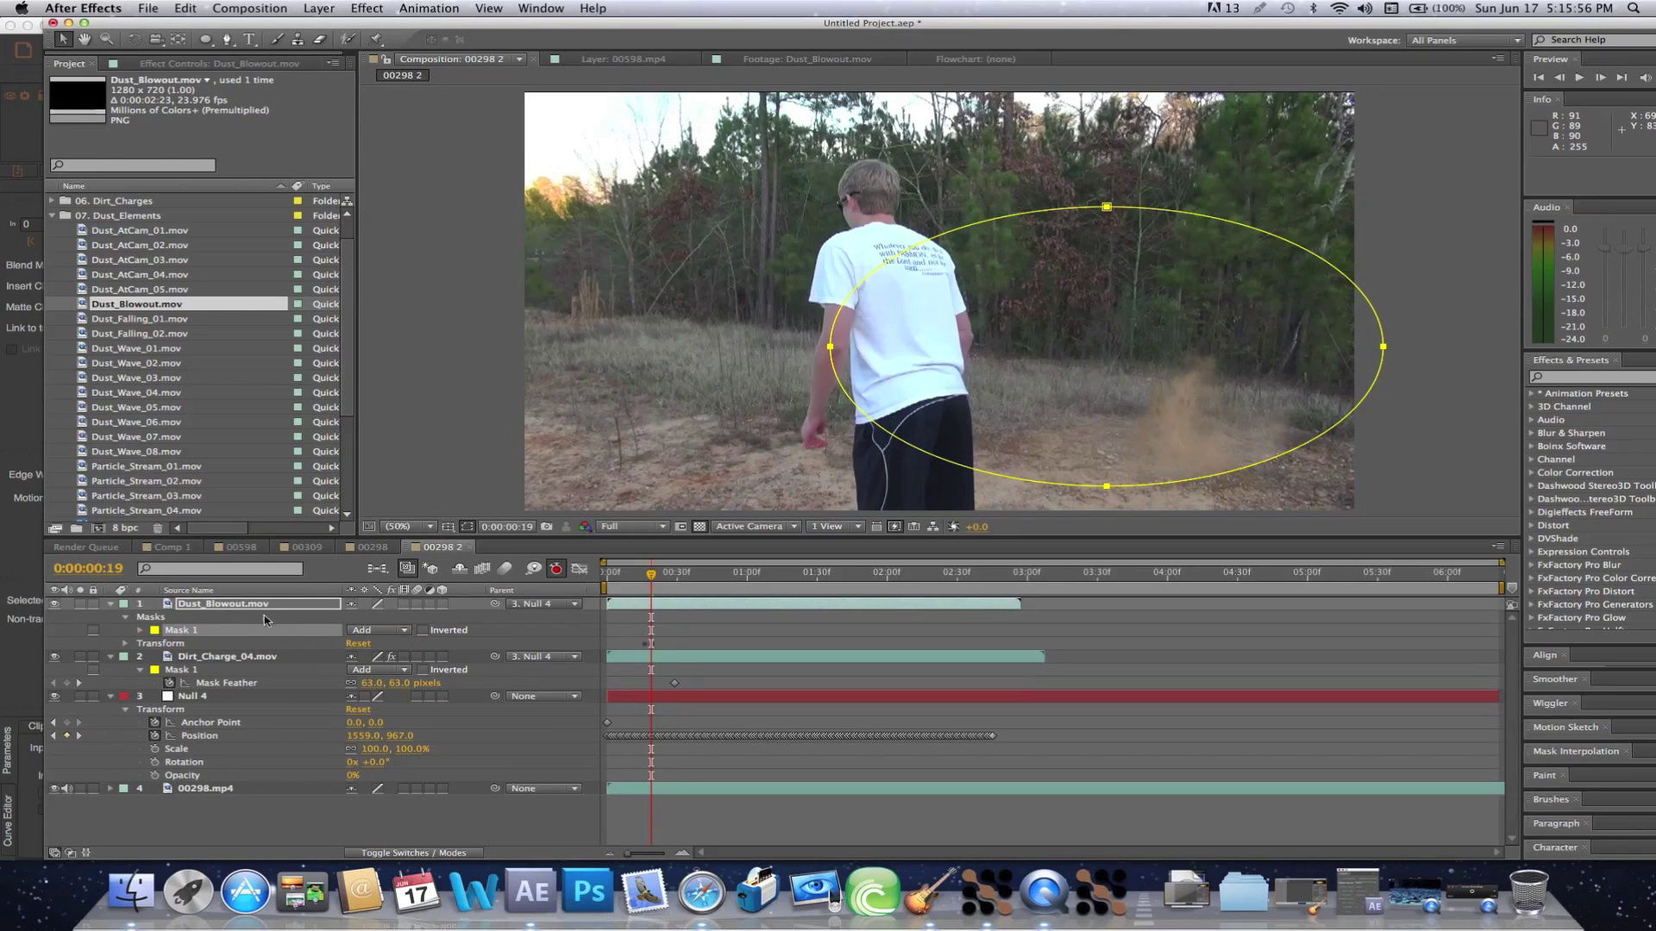
key("f")
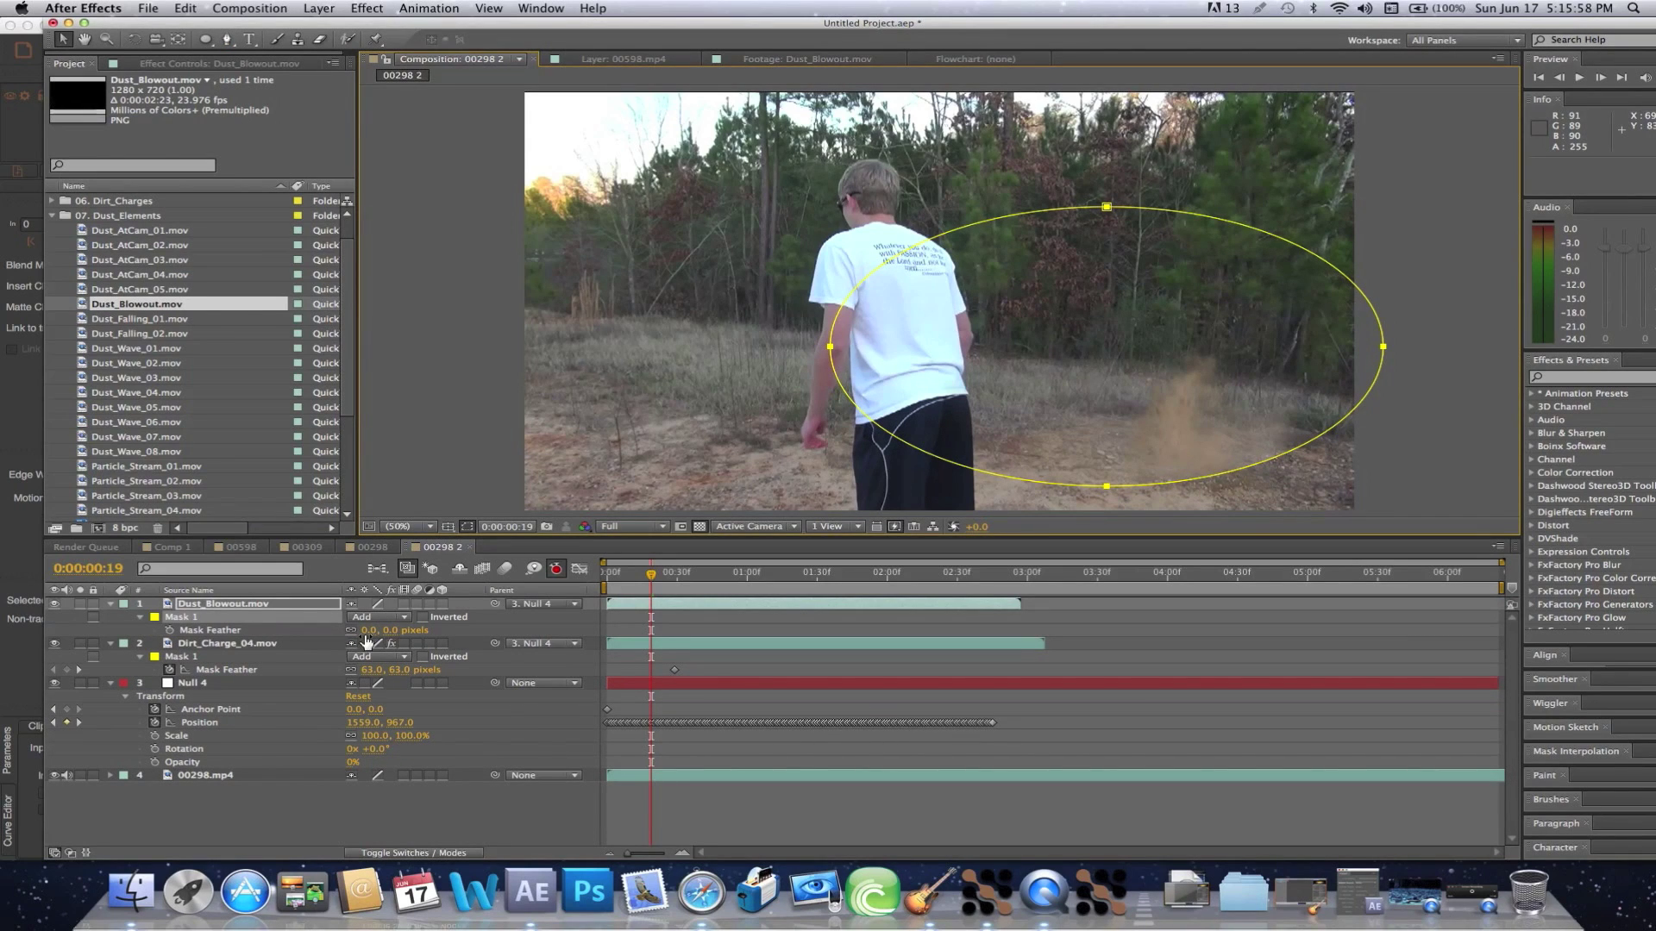
key("alt+shift+f")
left_click_drag(379, 630, 412, 632)
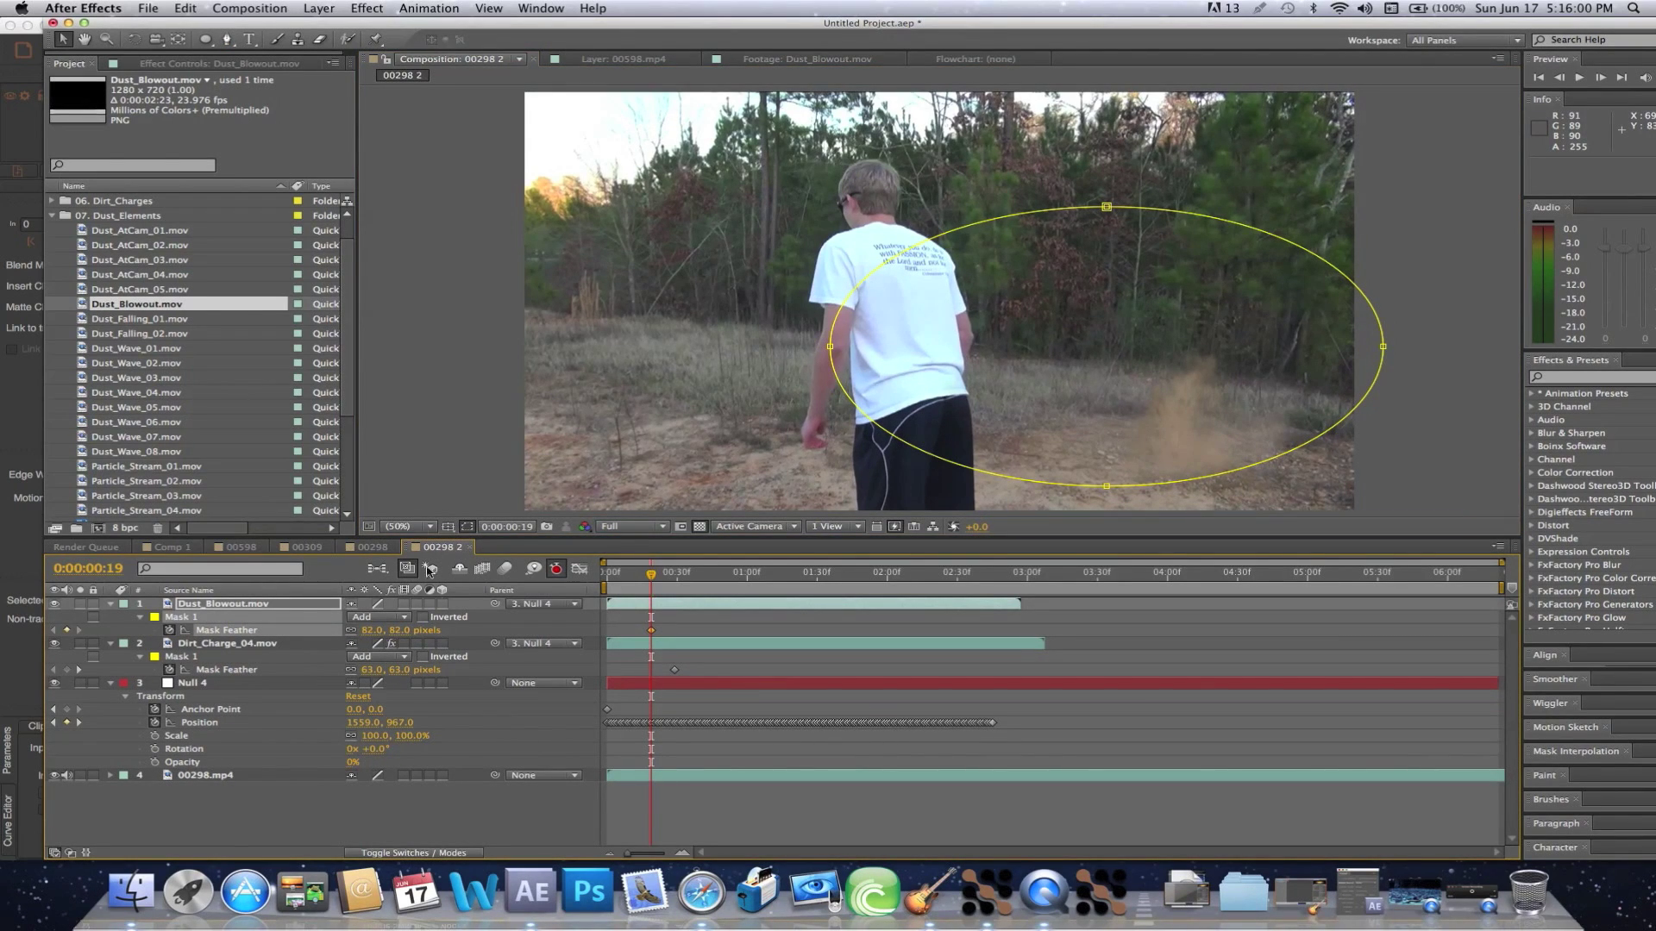
Play and scrub the composition to check the blended dust and dirt explosion, ending at frame 22.
left_click(419, 433)
key("space")
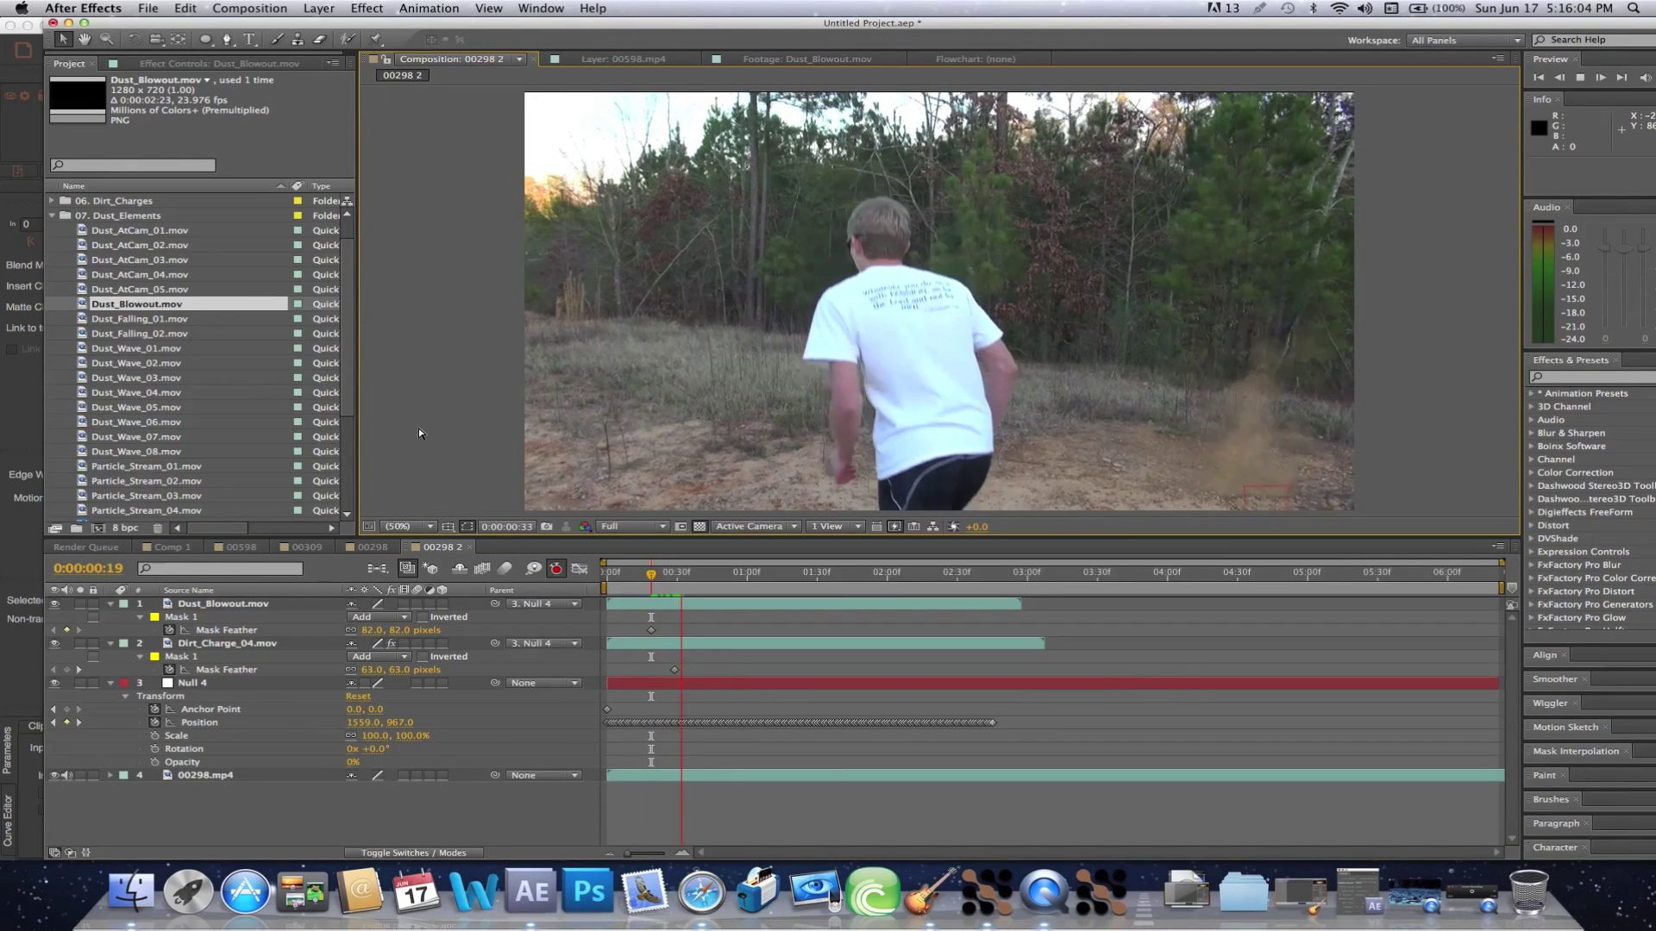
key("space")
key("space")
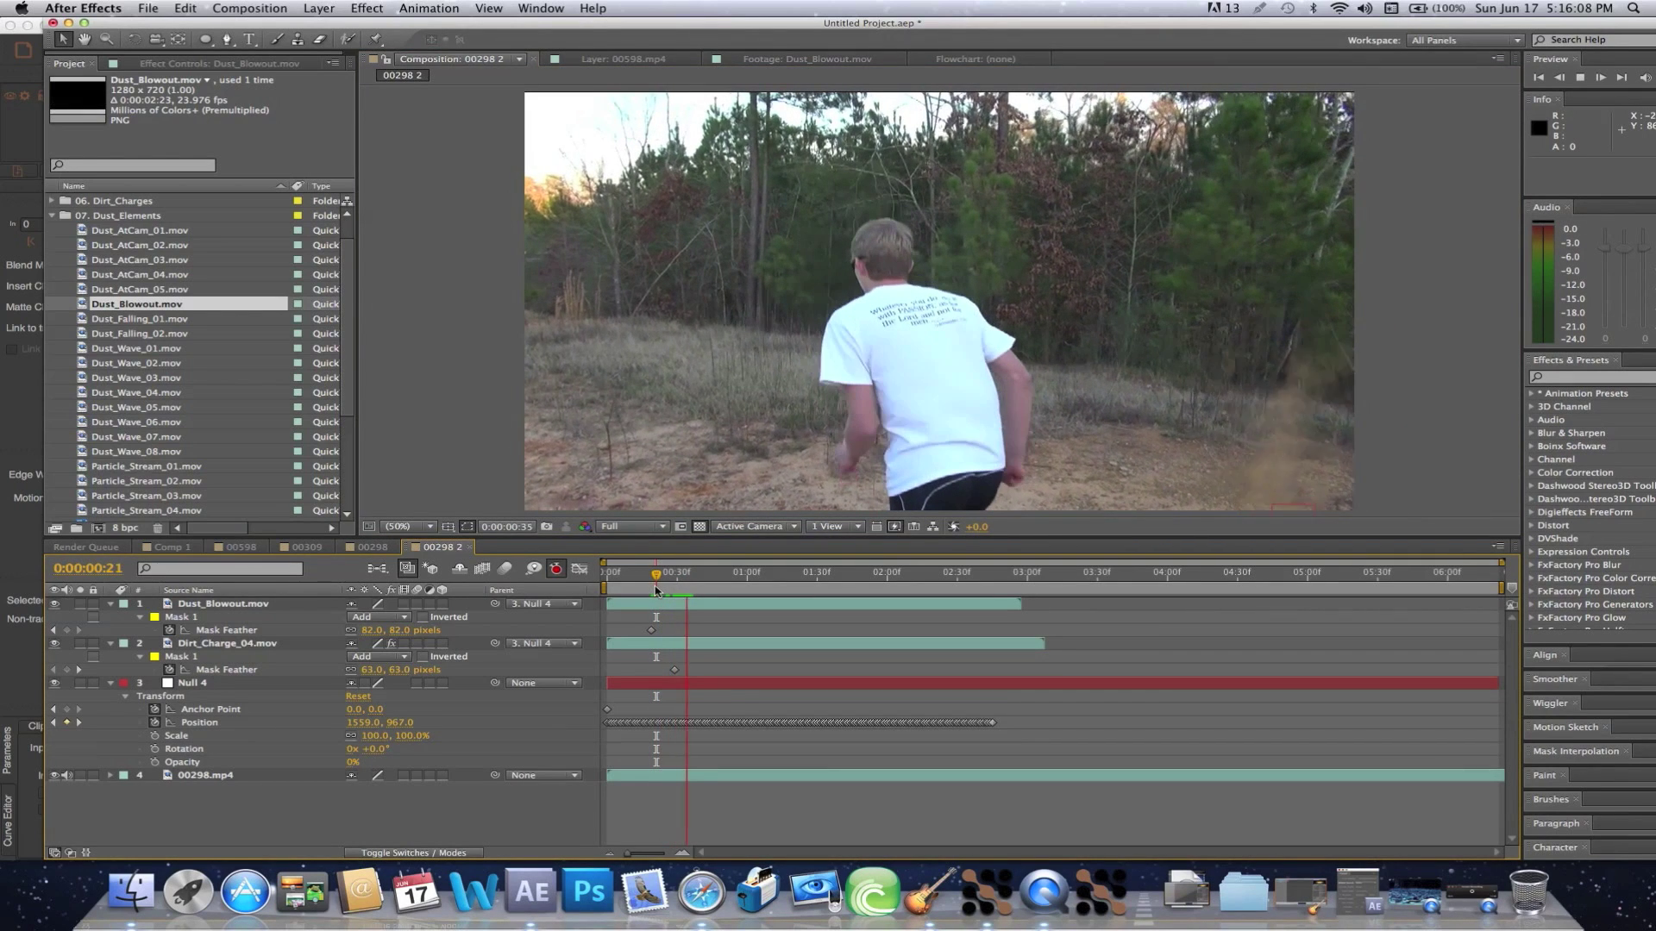
left_click(675, 590)
mouse_move(675, 590)
left_mouse_down()
mouse_move(694, 591)
mouse_move(658, 591)
left_mouse_up()
Collapse the Dust_Elements folder and the expanded properties of the Dust_Blowout.mov, Dirt_Charge_04.mov and Null 4 layers.
left_click(53, 221)
left_click(53, 217)
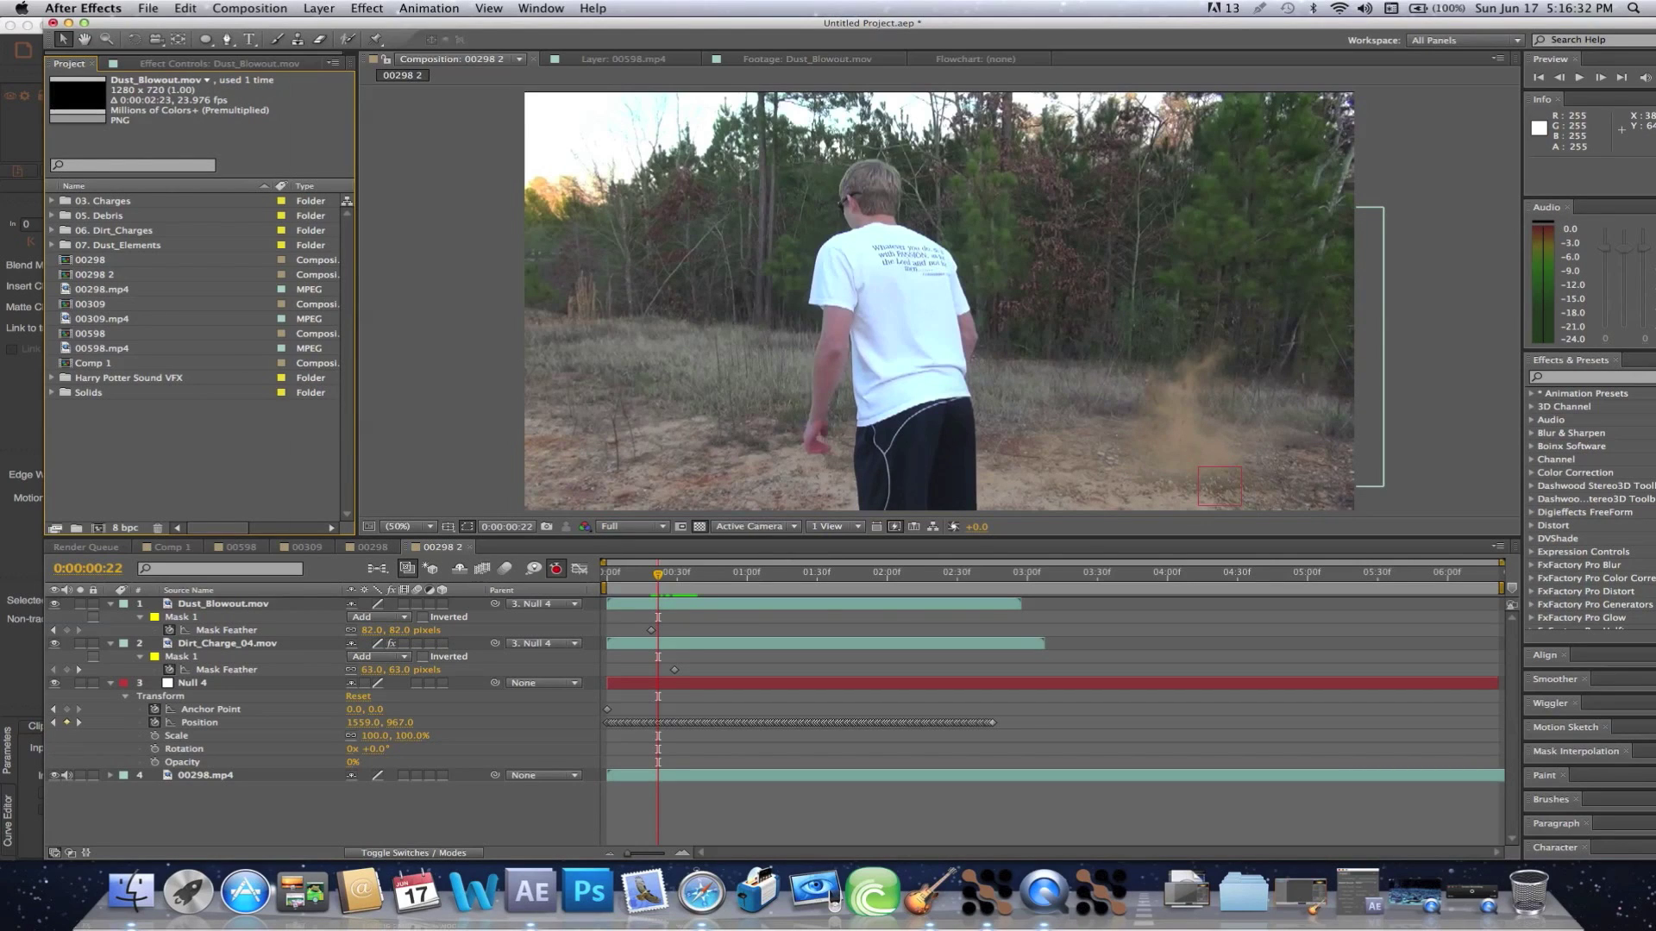
left_click(321, 8)
left_click(329, 11)
left_click(321, 9)
left_click(84, 111)
left_click(109, 605)
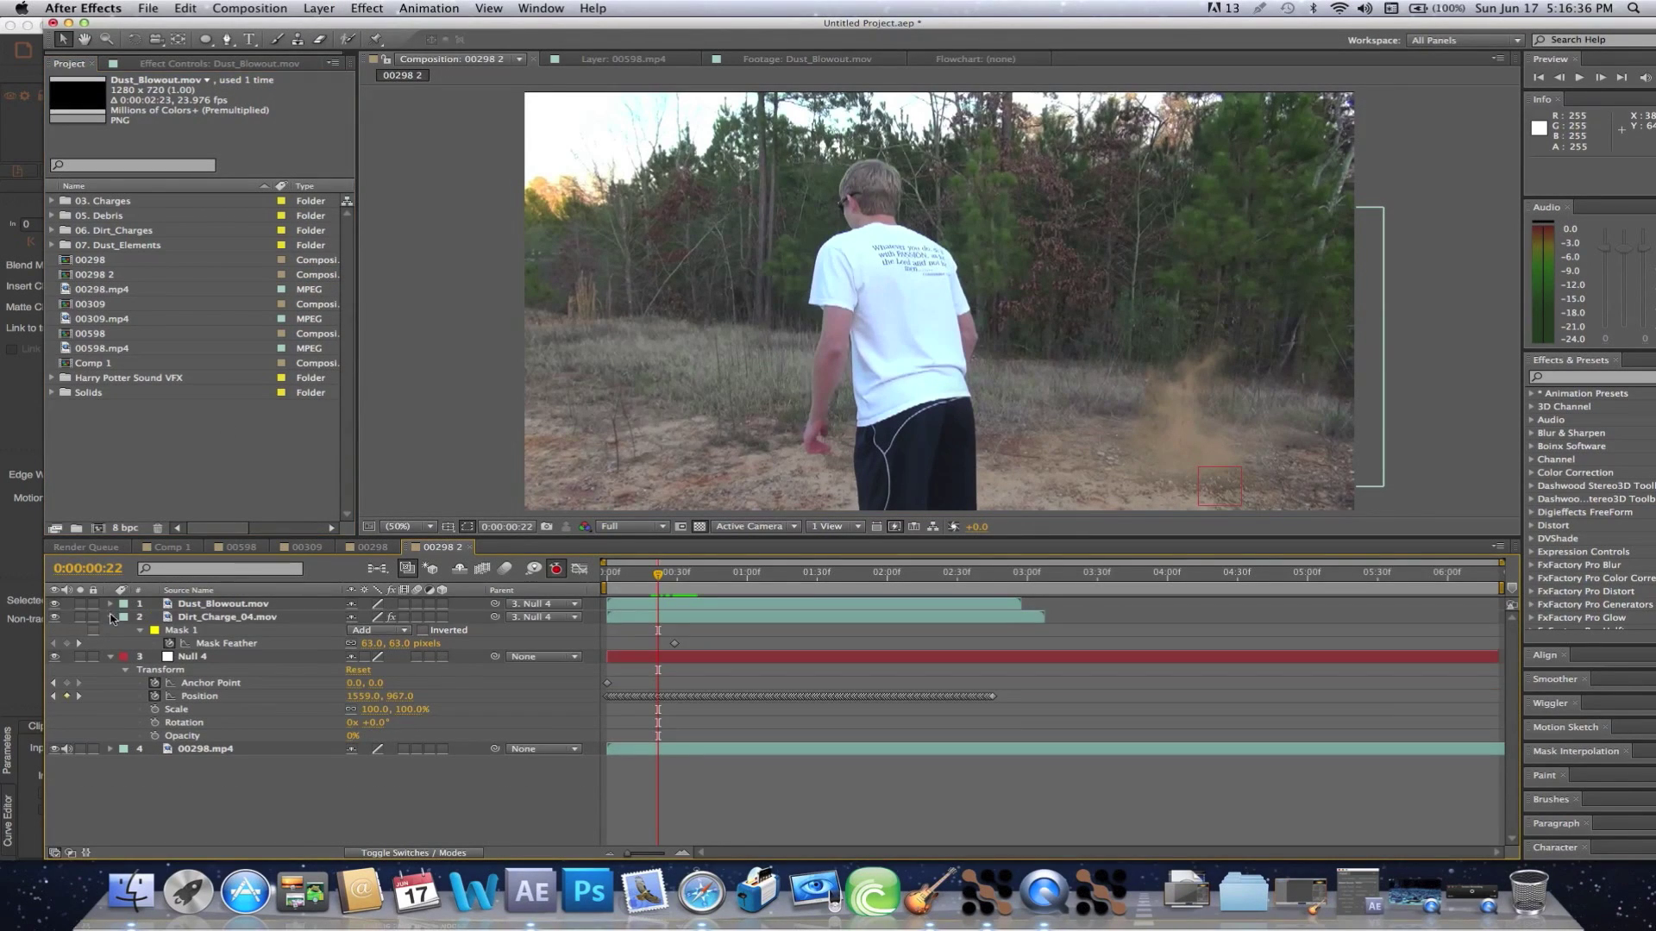
left_click(111, 618)
left_click(111, 631)
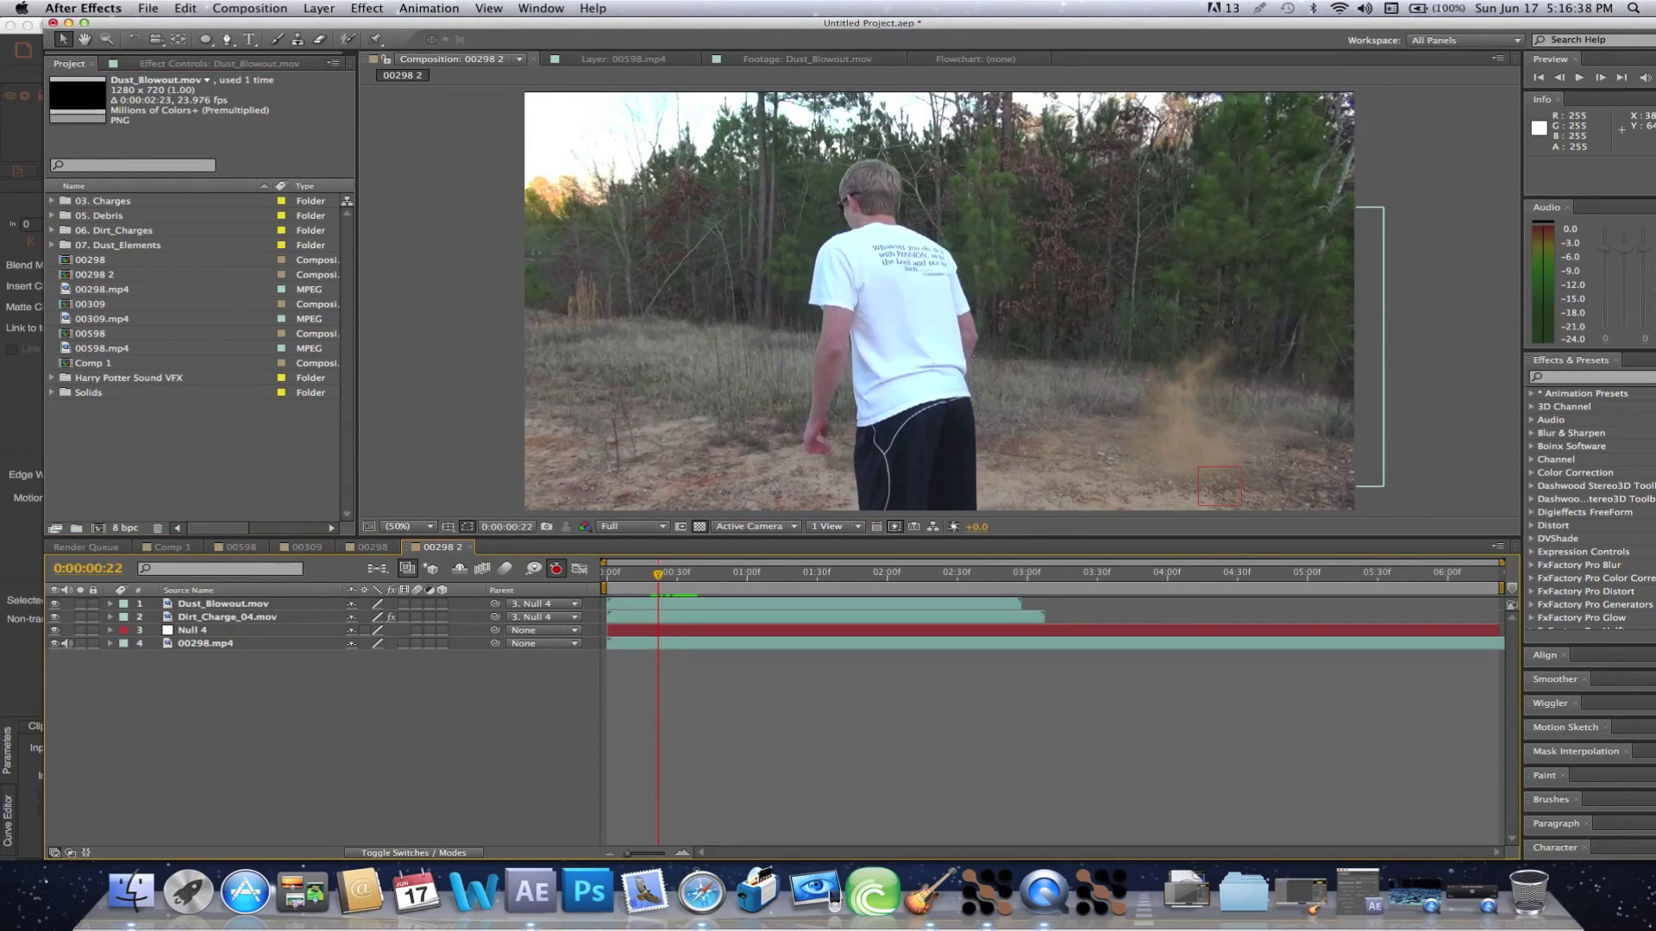
Create a new adjustment layer above the other layers and apply the Video Copilot Optical Flares effect to it.
left_click(319, 9)
mouse_move(328, 26)
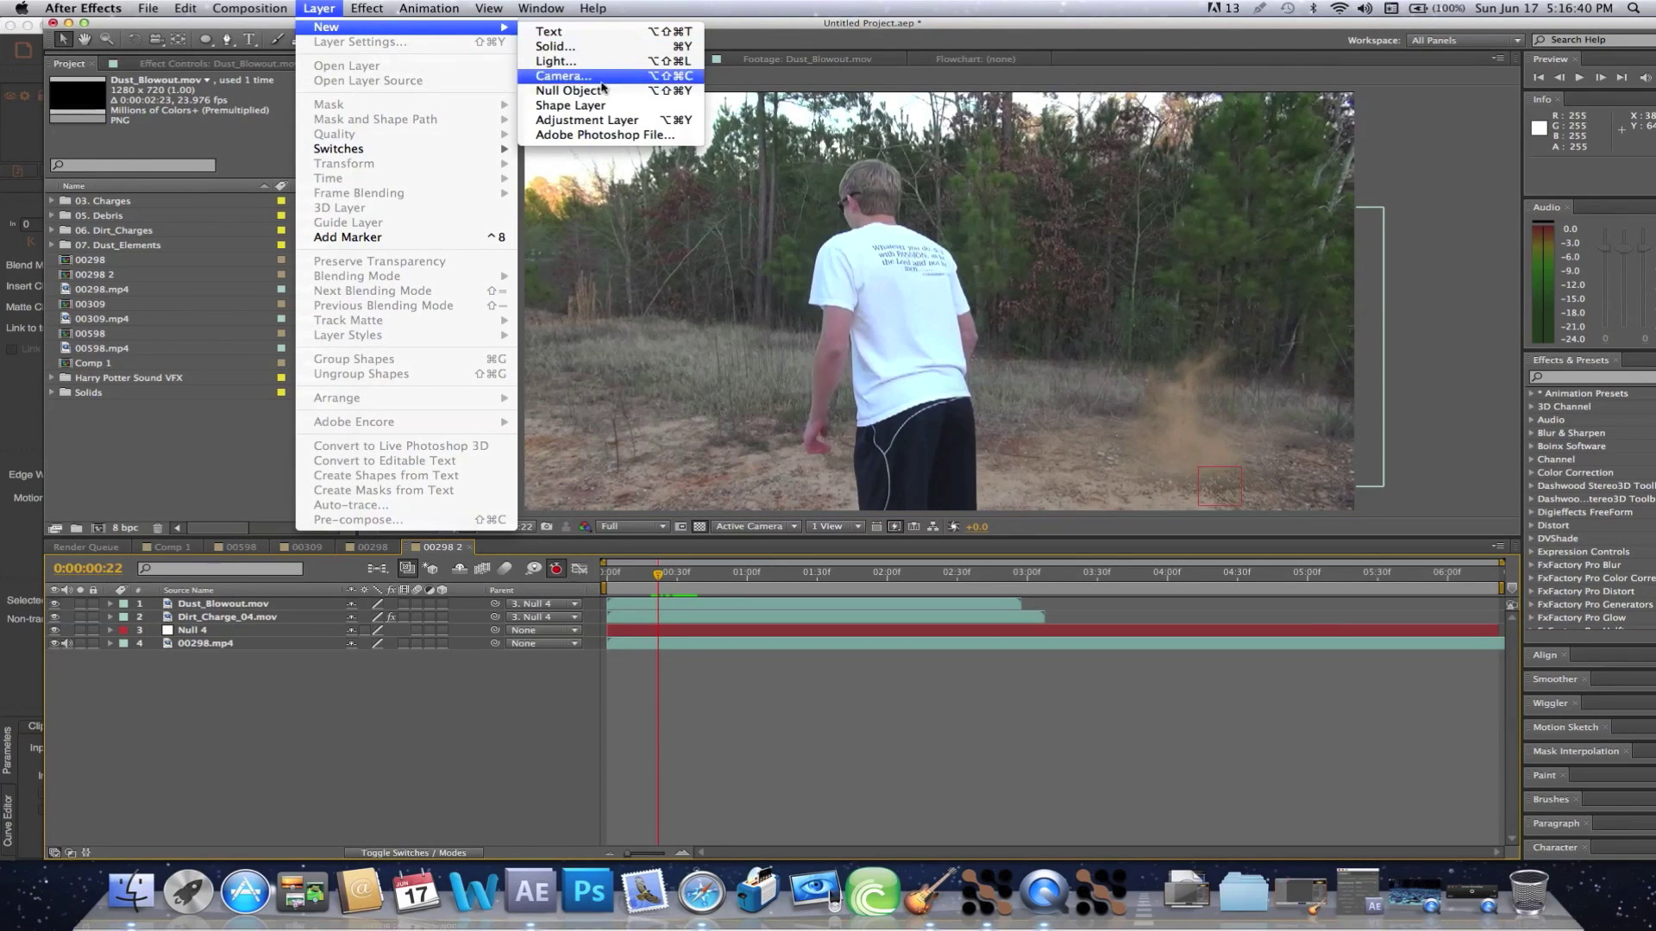
left_click(598, 121)
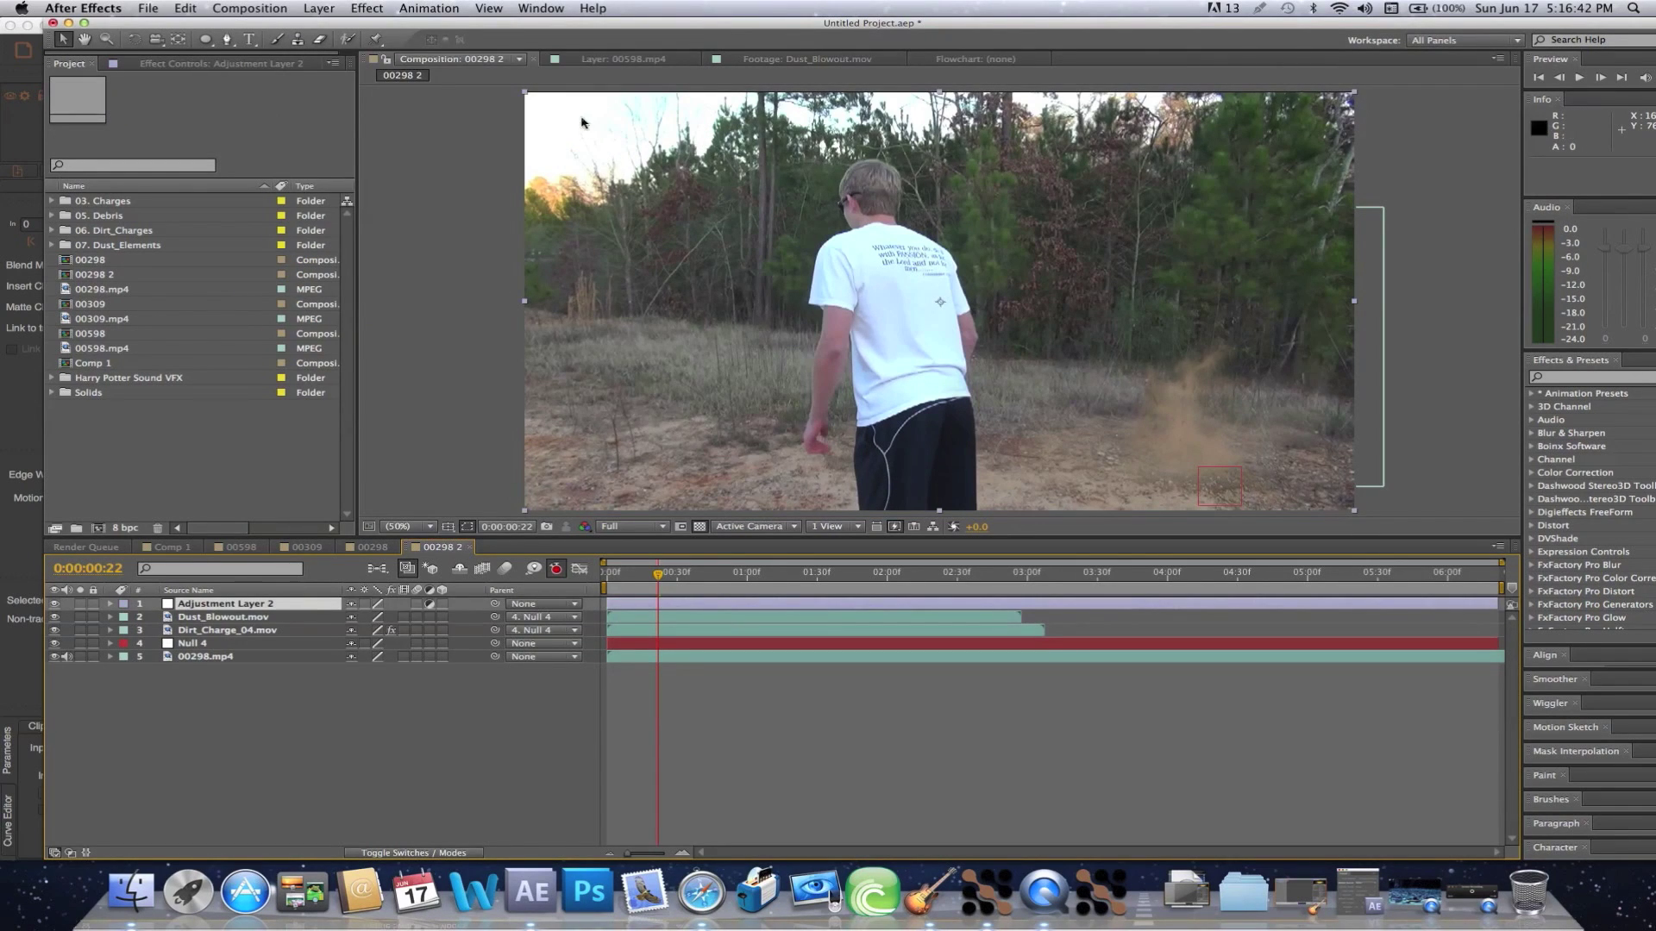
left_click(374, 10)
scroll(517, 819, "down", 3)
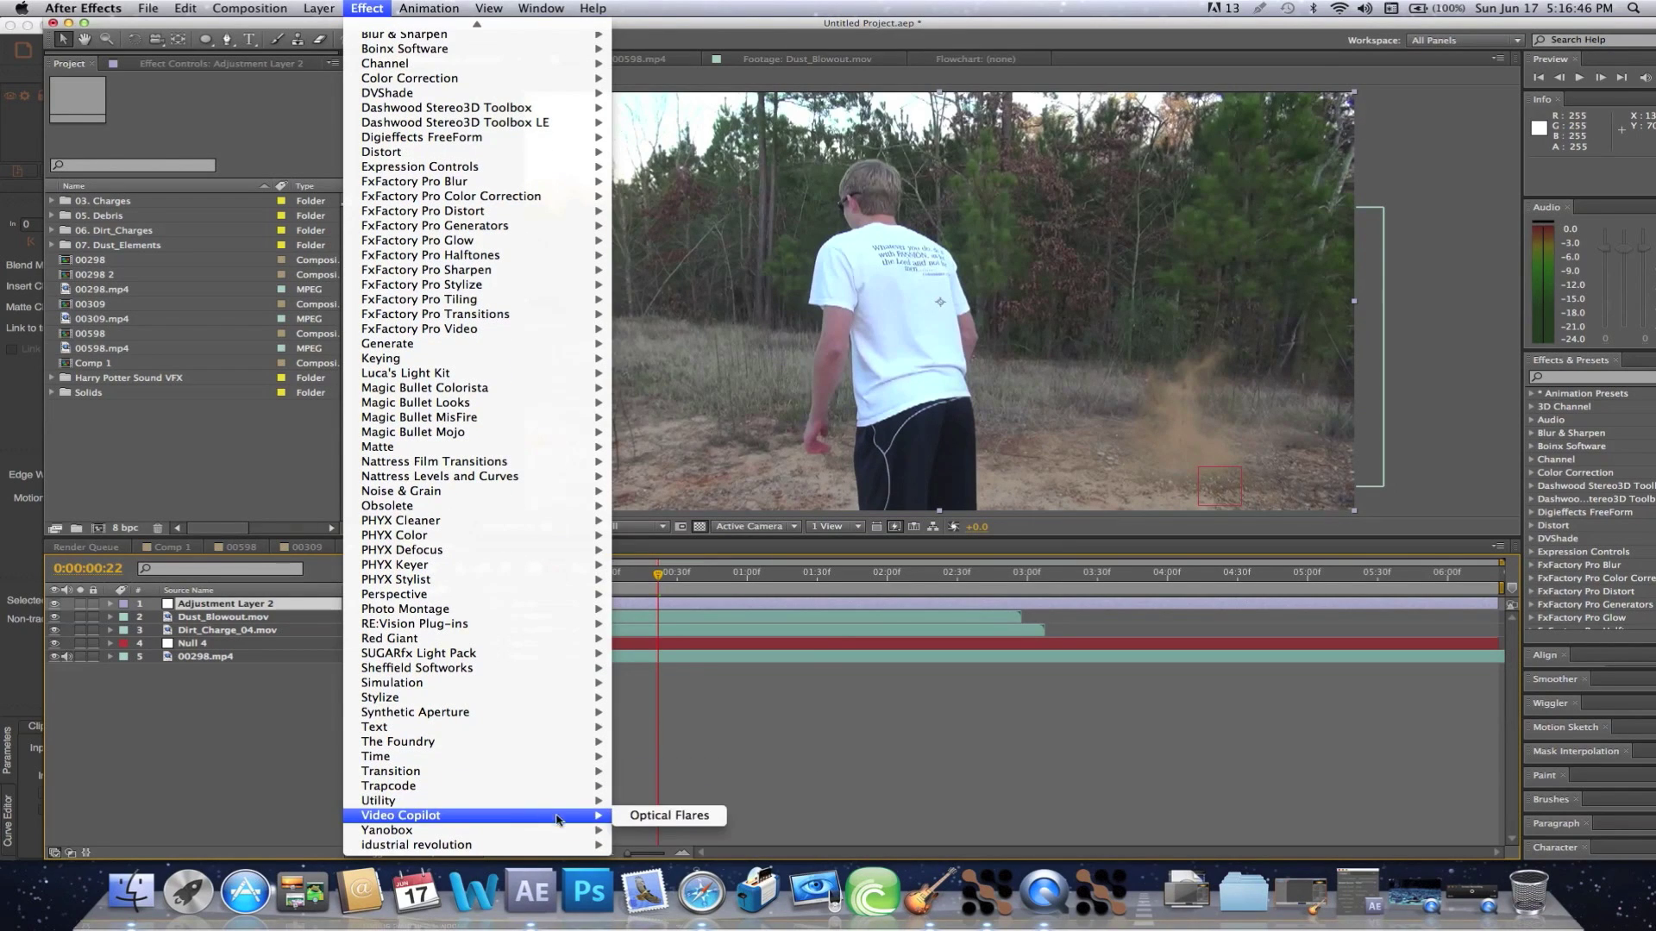
left_click(642, 817)
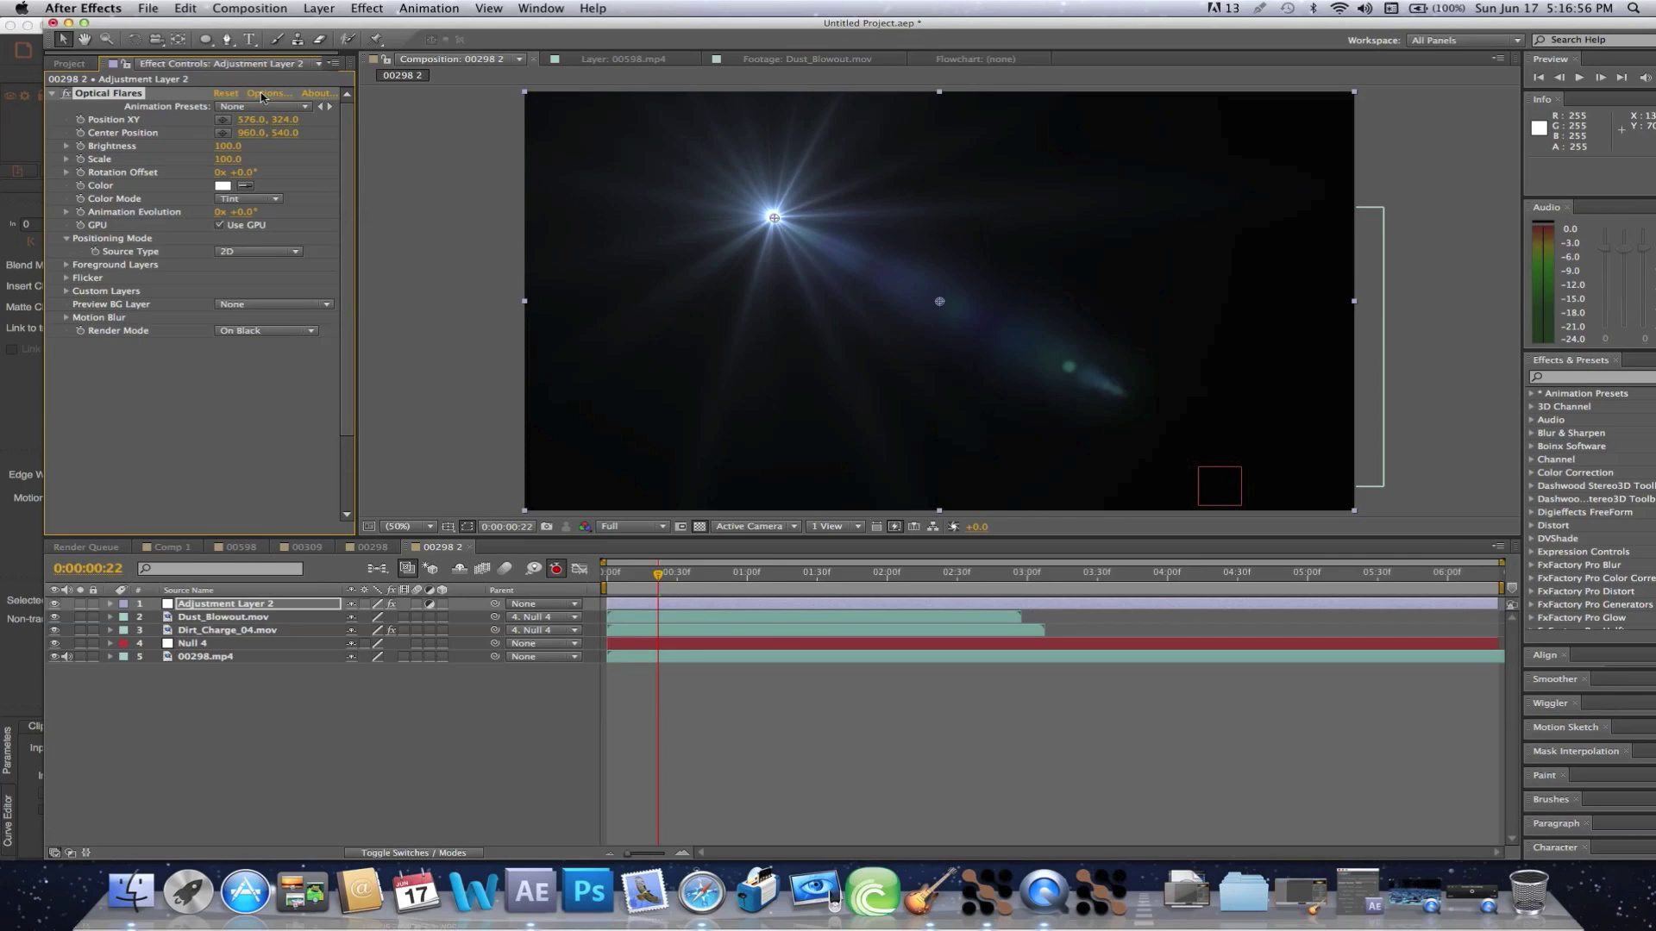
Load the "death" flare from the custom presets in the Optical Flares options and accept it.
left_click(263, 94)
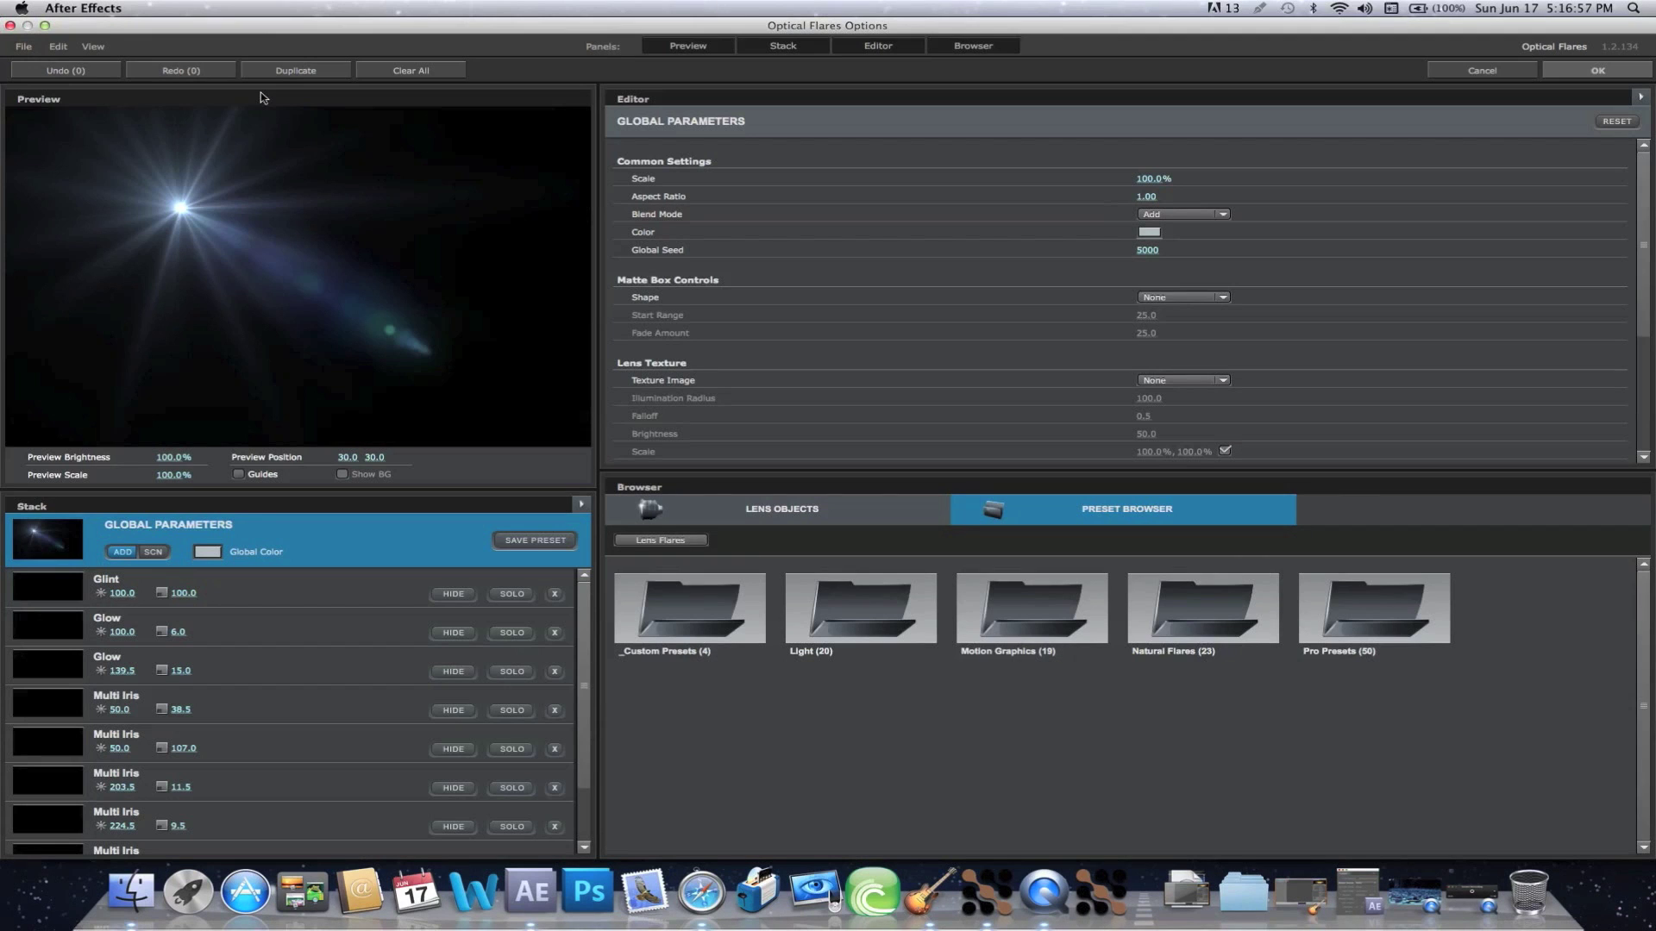
double_click(687, 608)
double_click(686, 608)
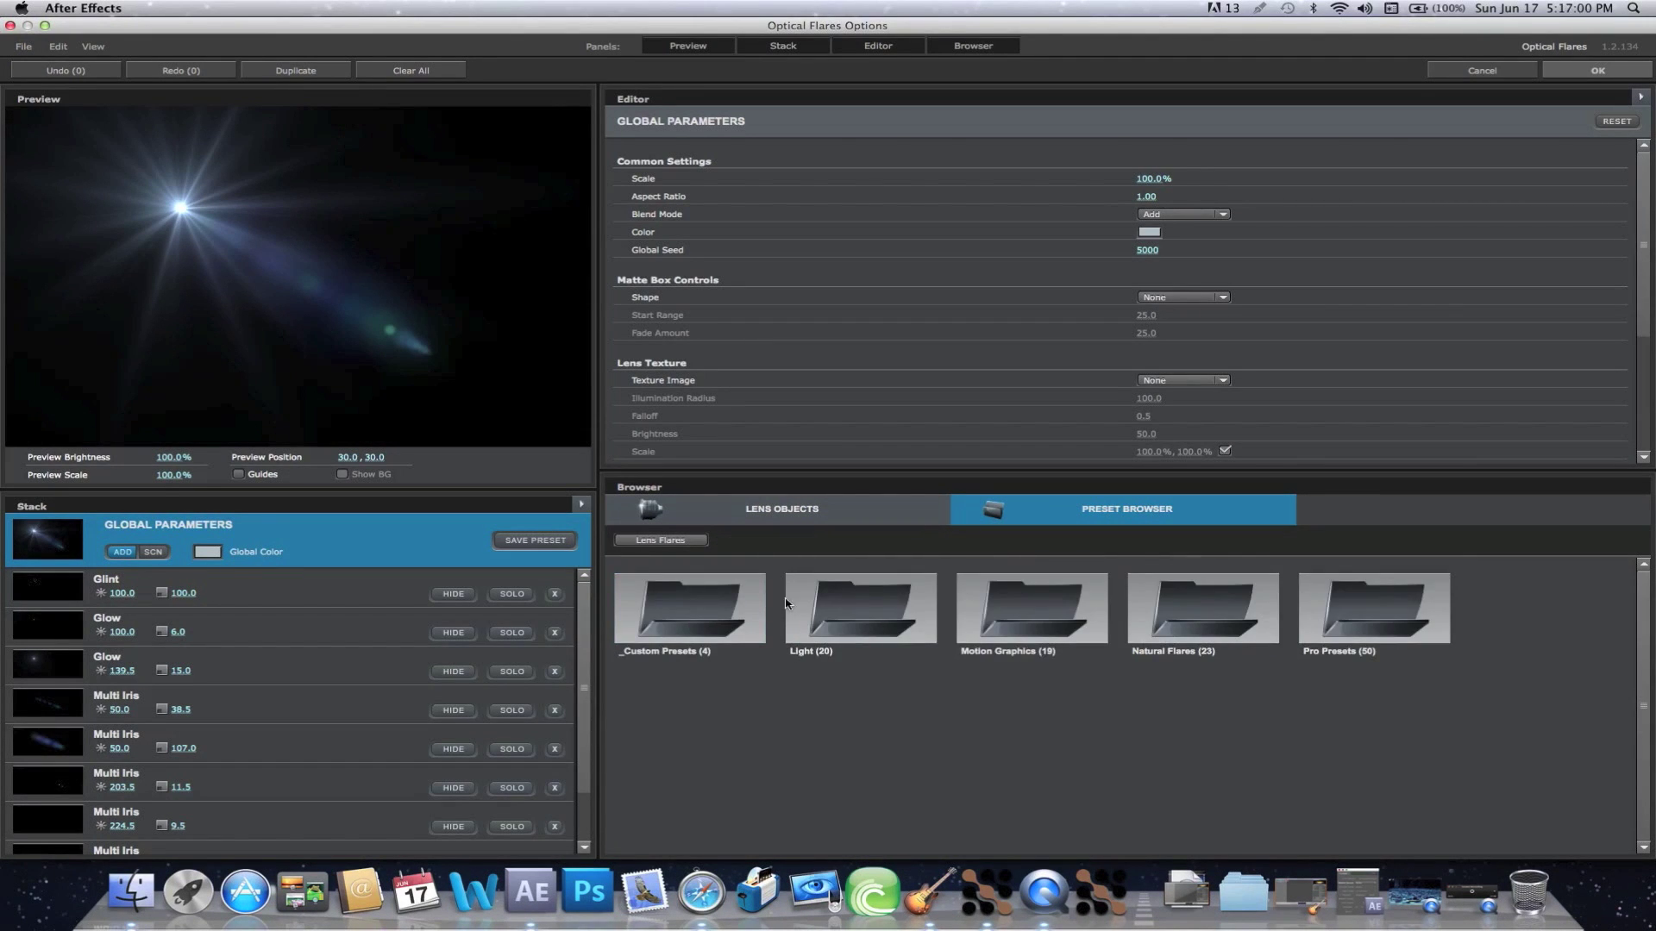
double_click(699, 619)
left_click(846, 618)
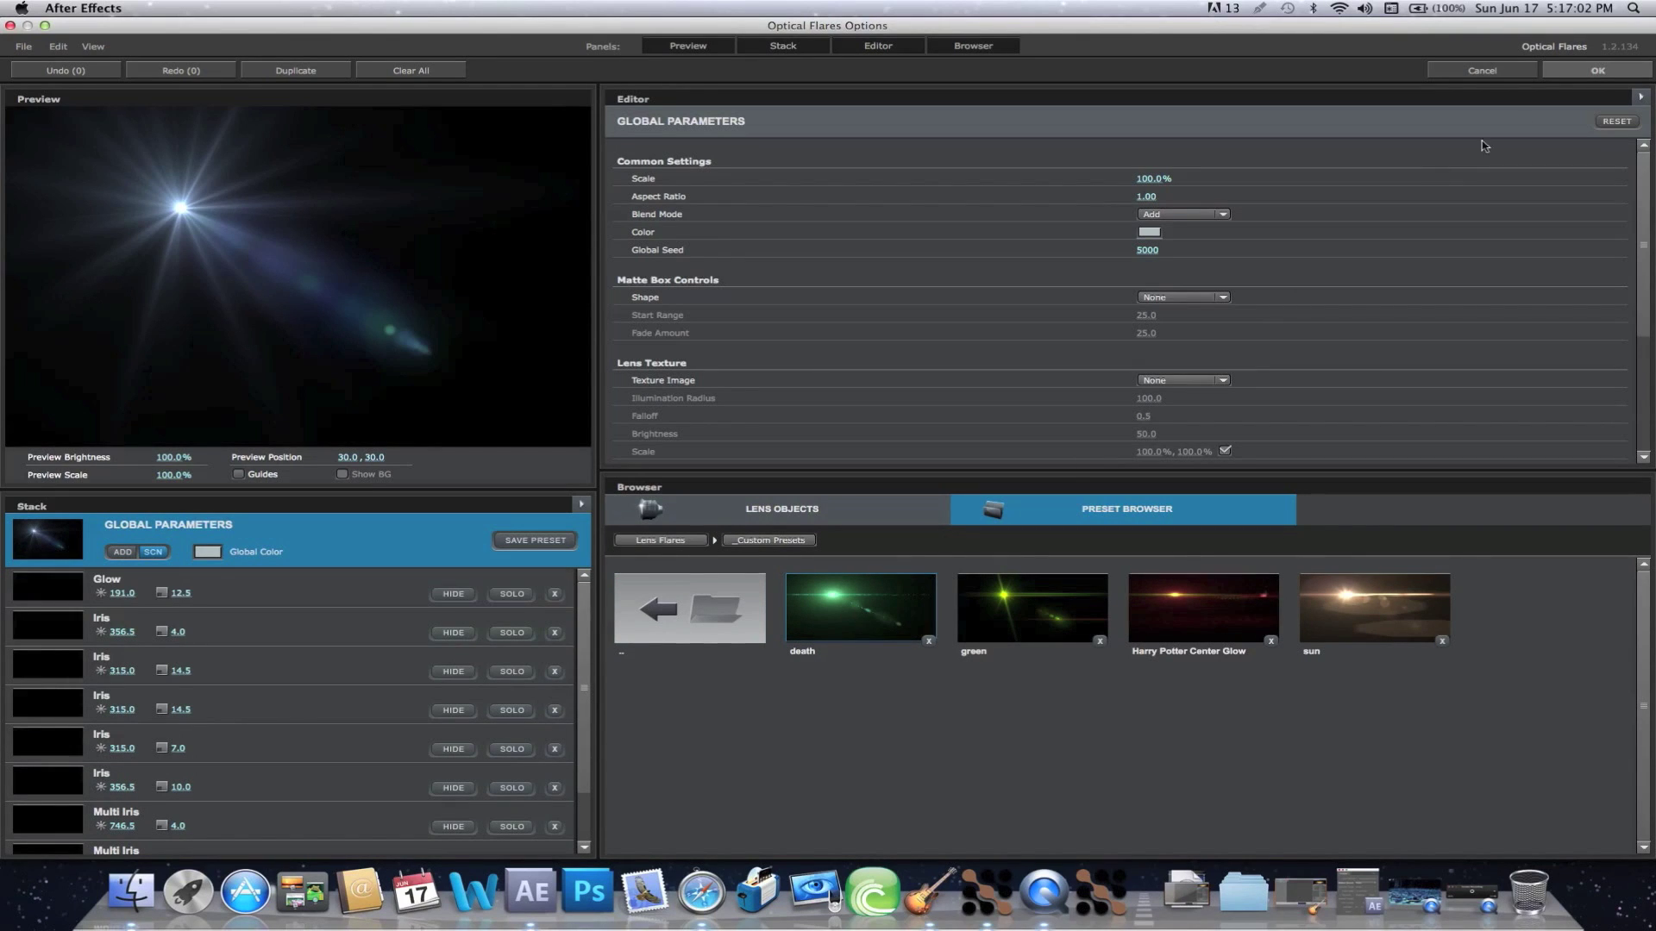
left_click(1596, 71)
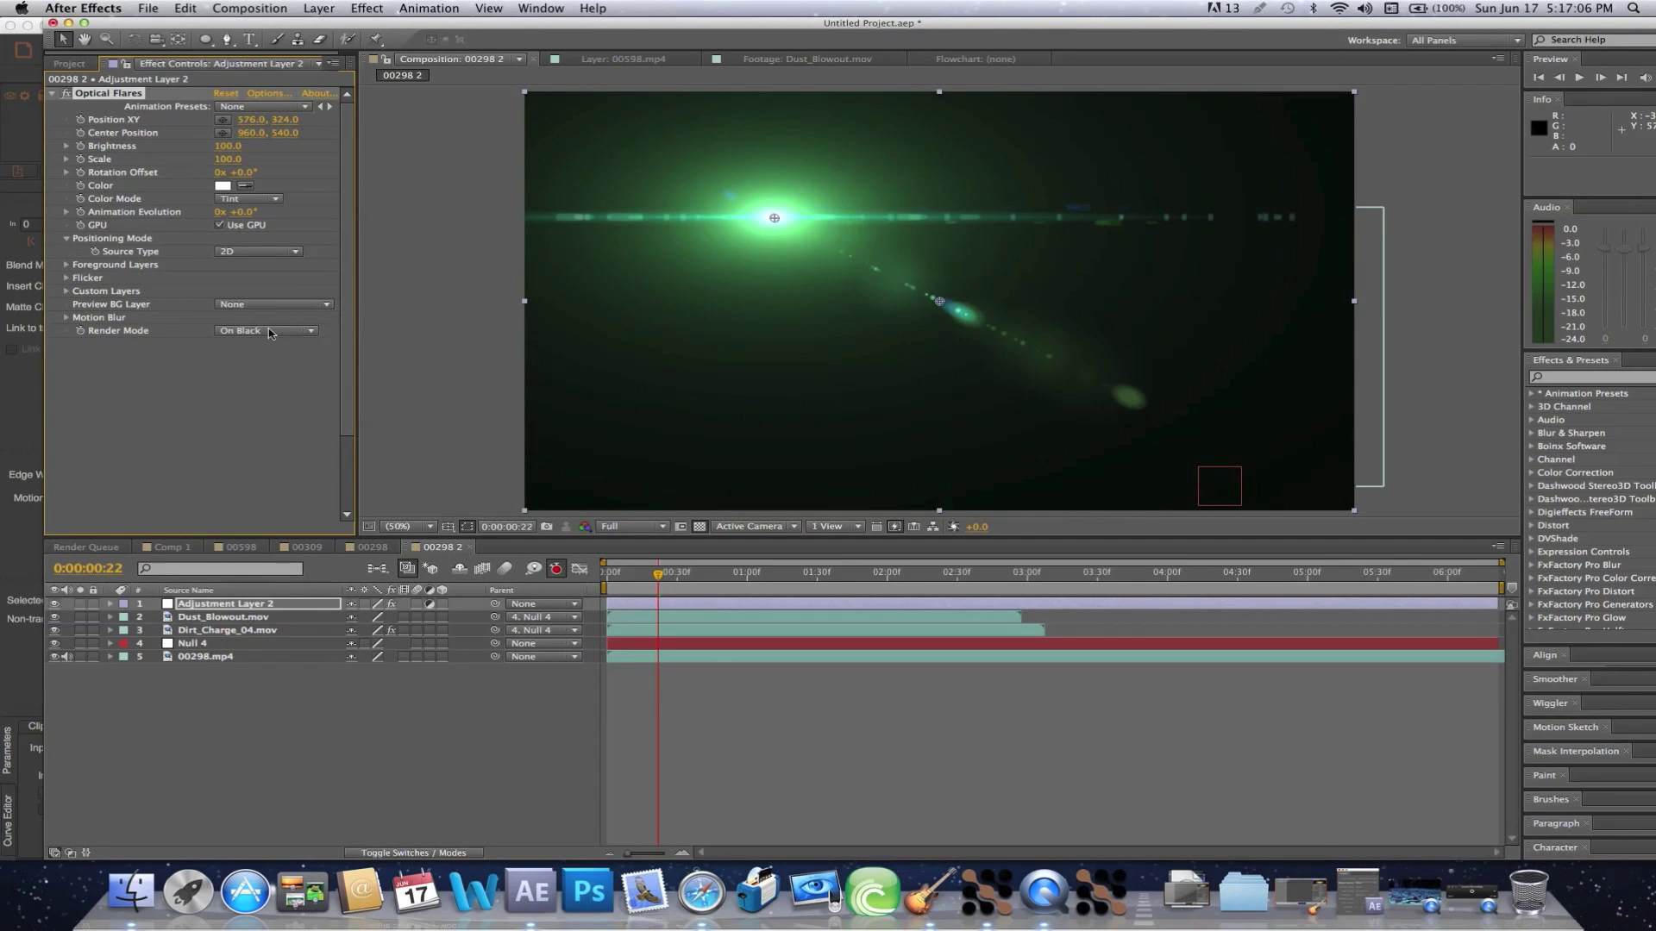
Set the flare's Render Mode to Over Original and move its position off-frame to 2202, 470 at frame 22.
left_click(270, 332)
left_click(252, 381)
left_click_drag(774, 218, 1475, 277)
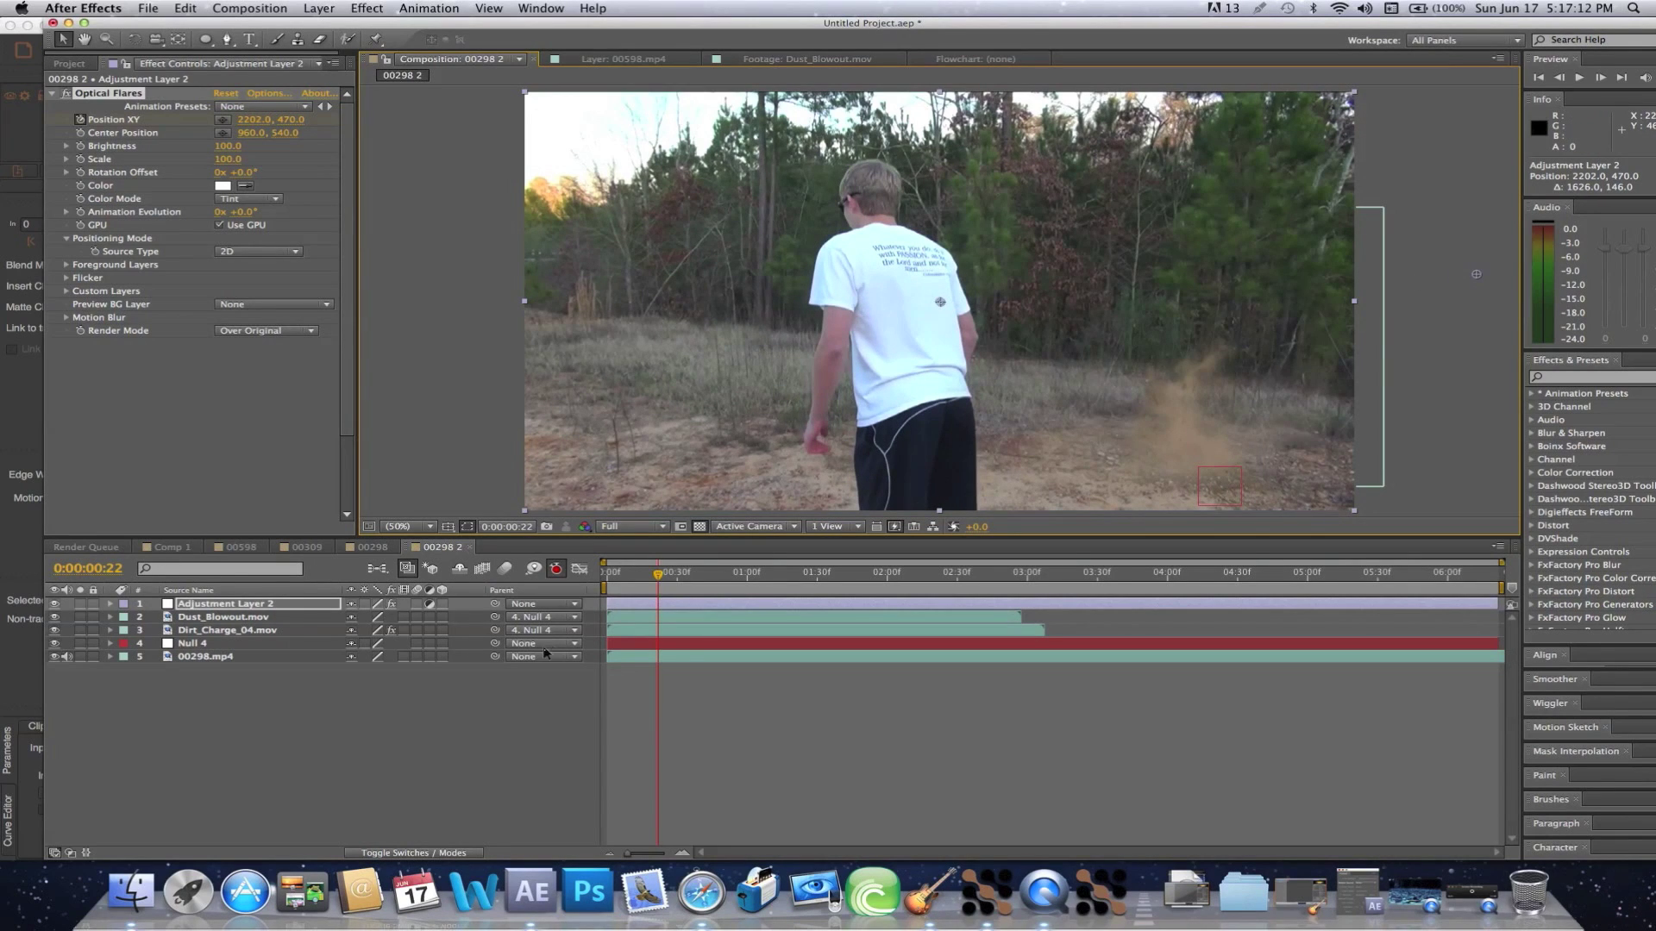
At frame 10, move the flare onto the dirt impact at 1495.6, 963.6 and keyframe Brightness at 200 and Scale at 190.
mouse_move(639, 576)
left_mouse_down()
mouse_move(606, 584)
mouse_move(624, 584)
left_mouse_up()
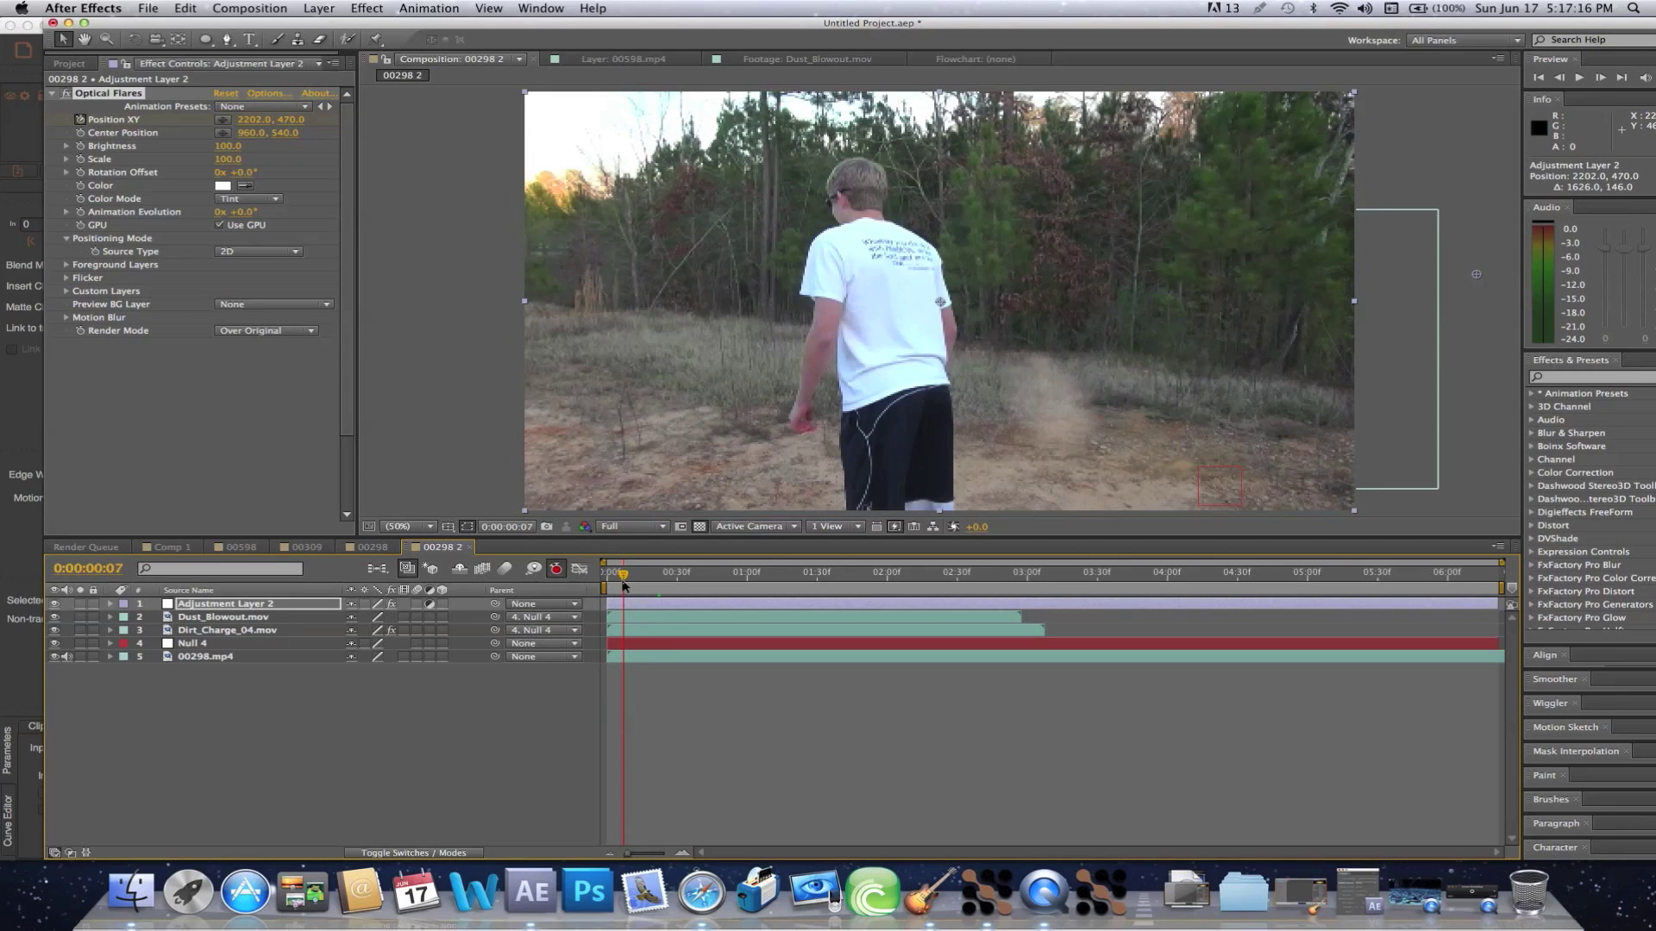
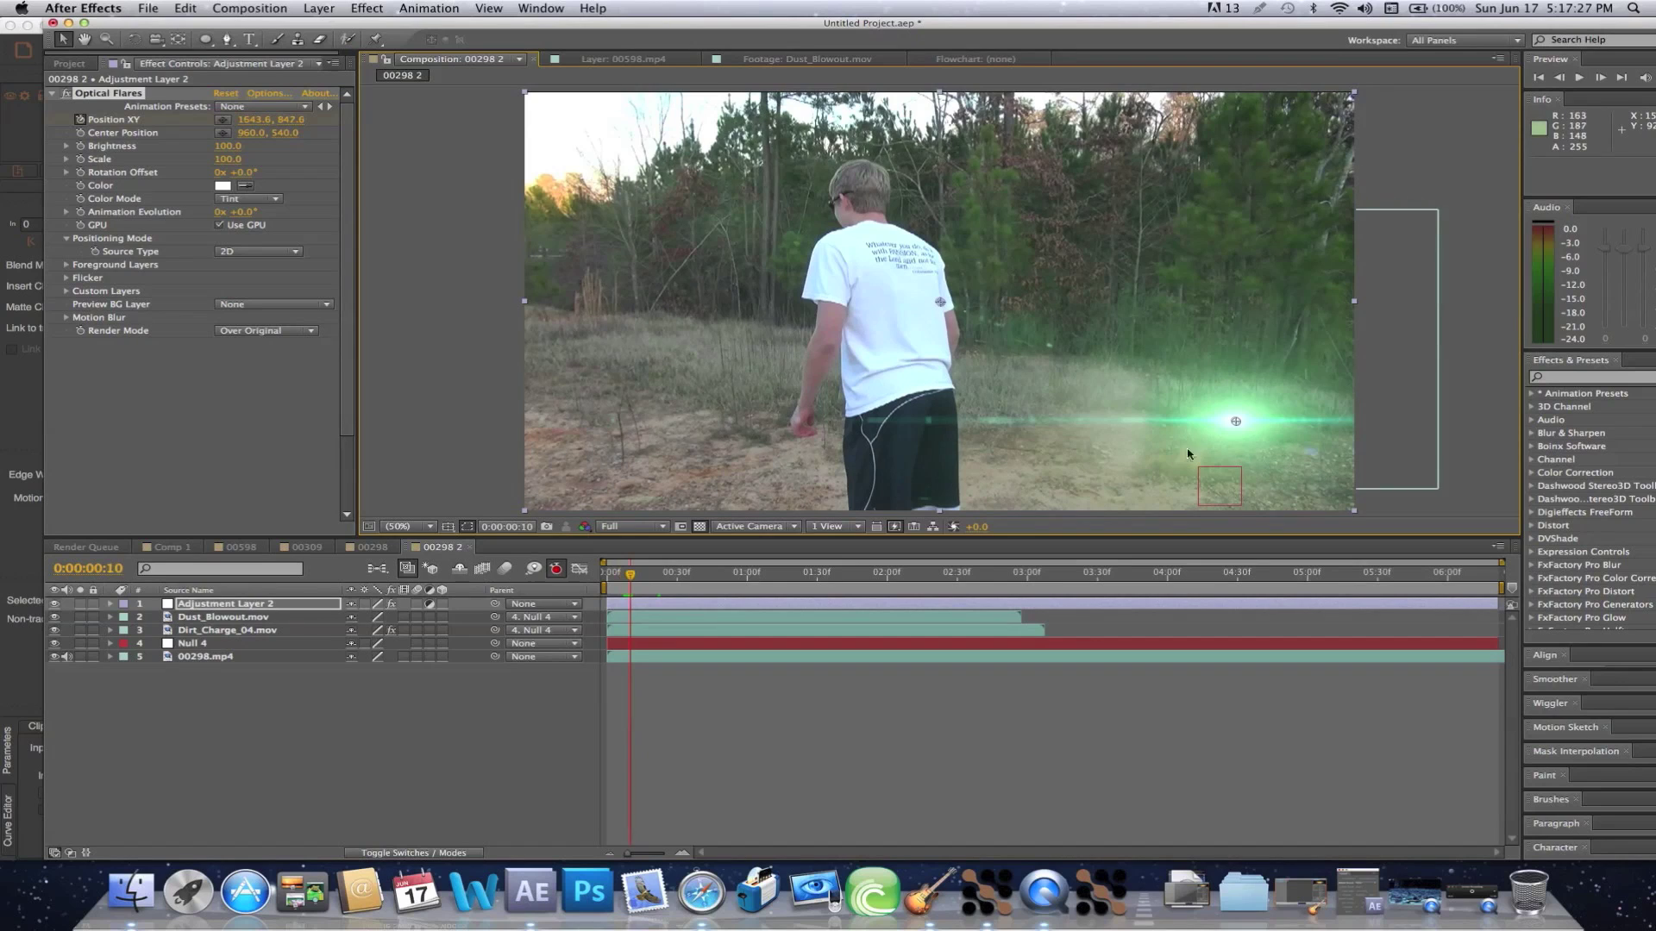
left_click_drag(1236, 421, 1176, 469)
left_click(217, 607)
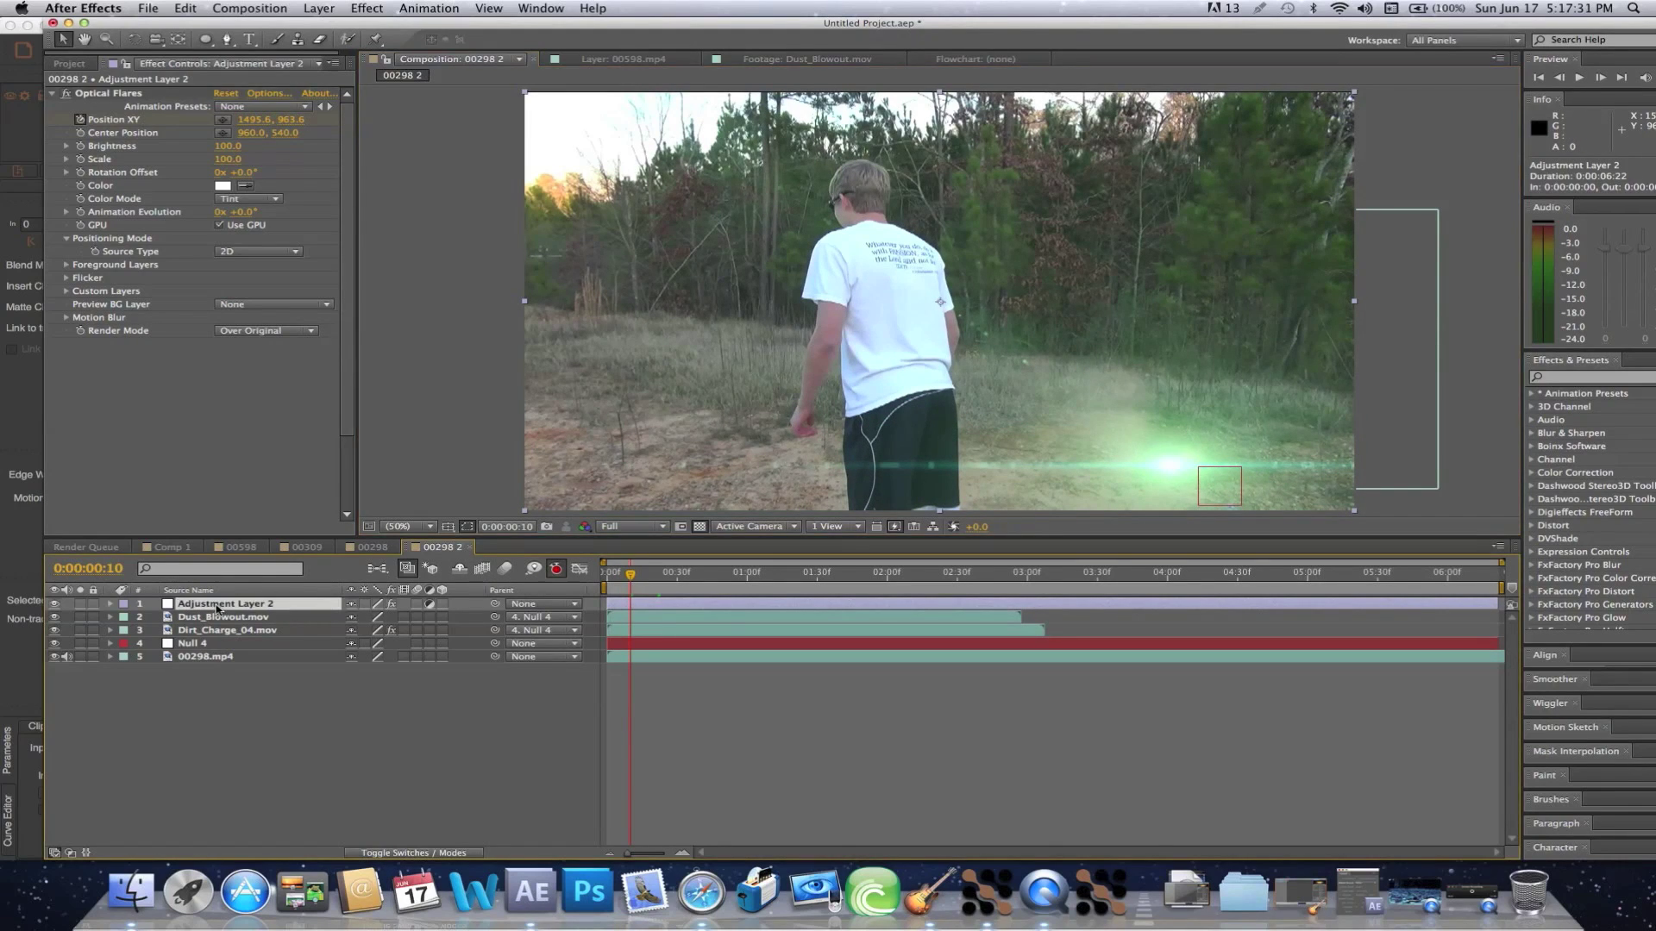
mouse_move(228, 158)
left_mouse_down()
mouse_move(276, 147)
mouse_move(239, 147)
left_mouse_up()
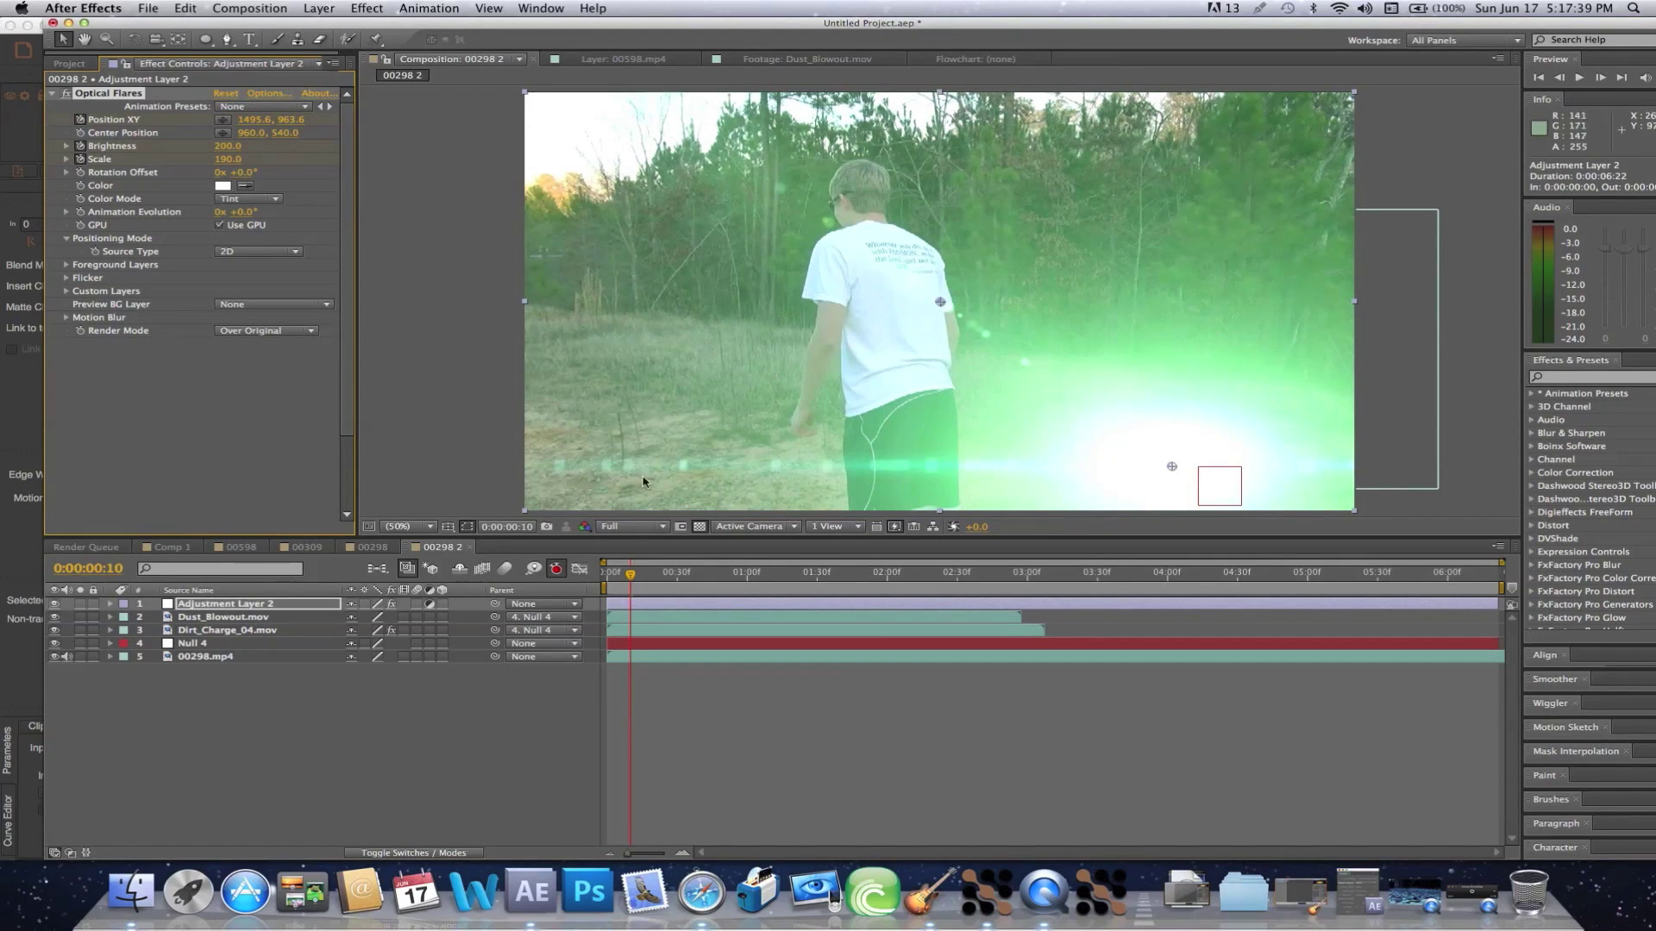
At frame 0, move the flare off-frame to 2172, 534, set Brightness and Scale to 100, and preview the motion.
left_click_drag(630, 576, 603, 588)
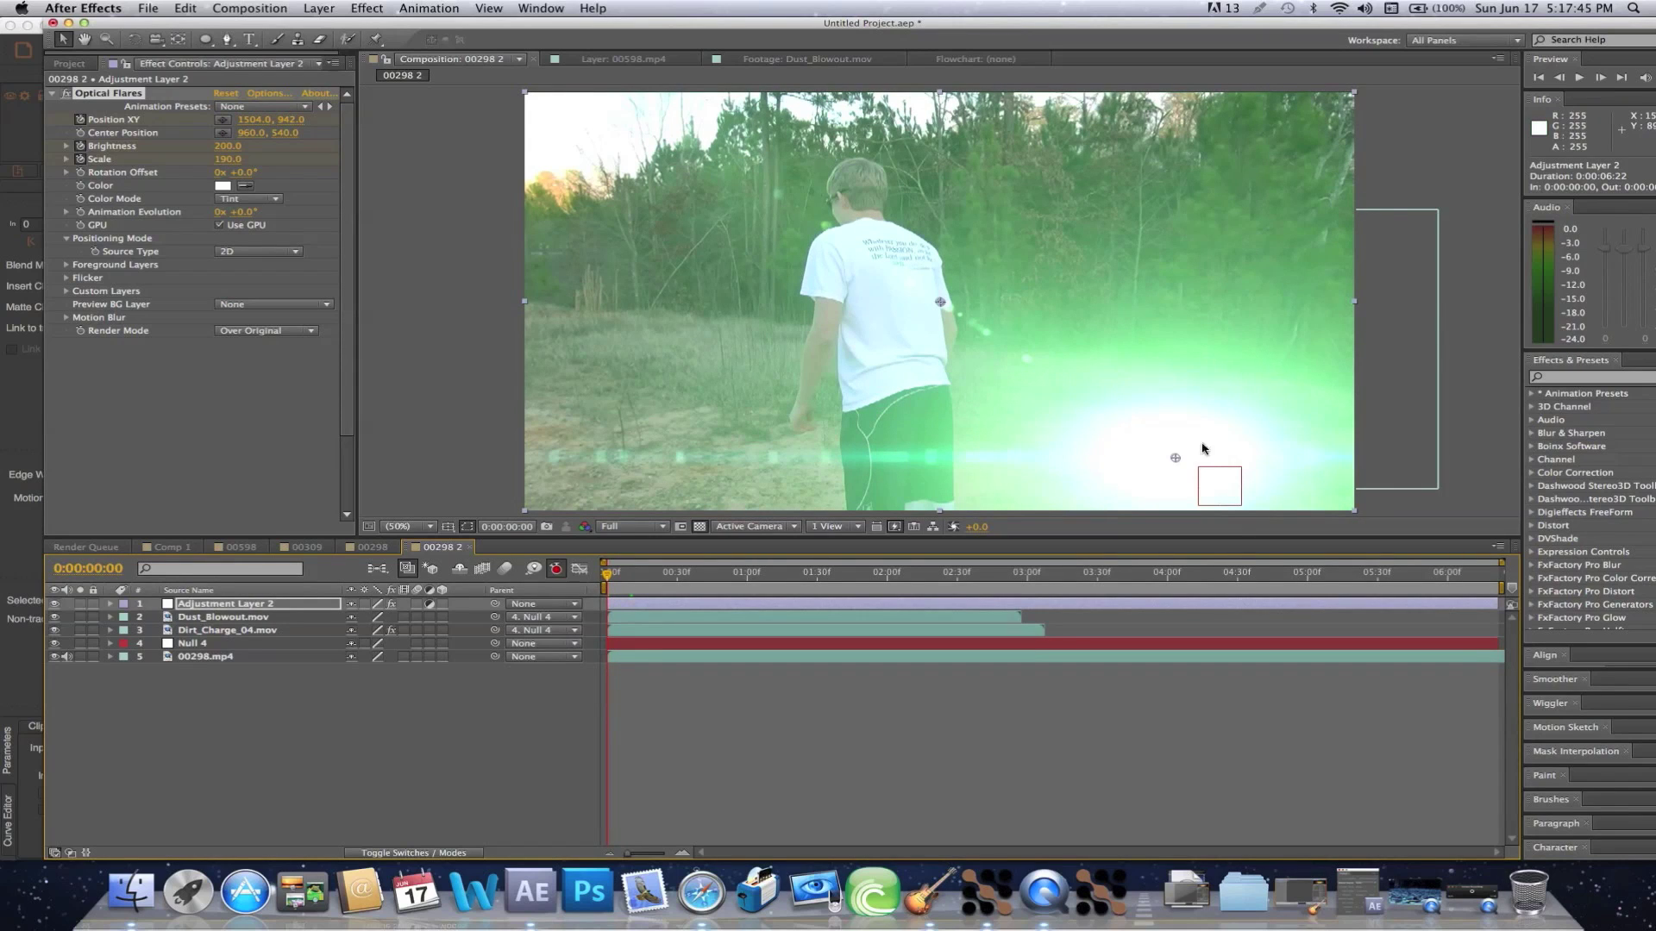
left_click_drag(1175, 458, 1471, 295)
left_click(227, 146)
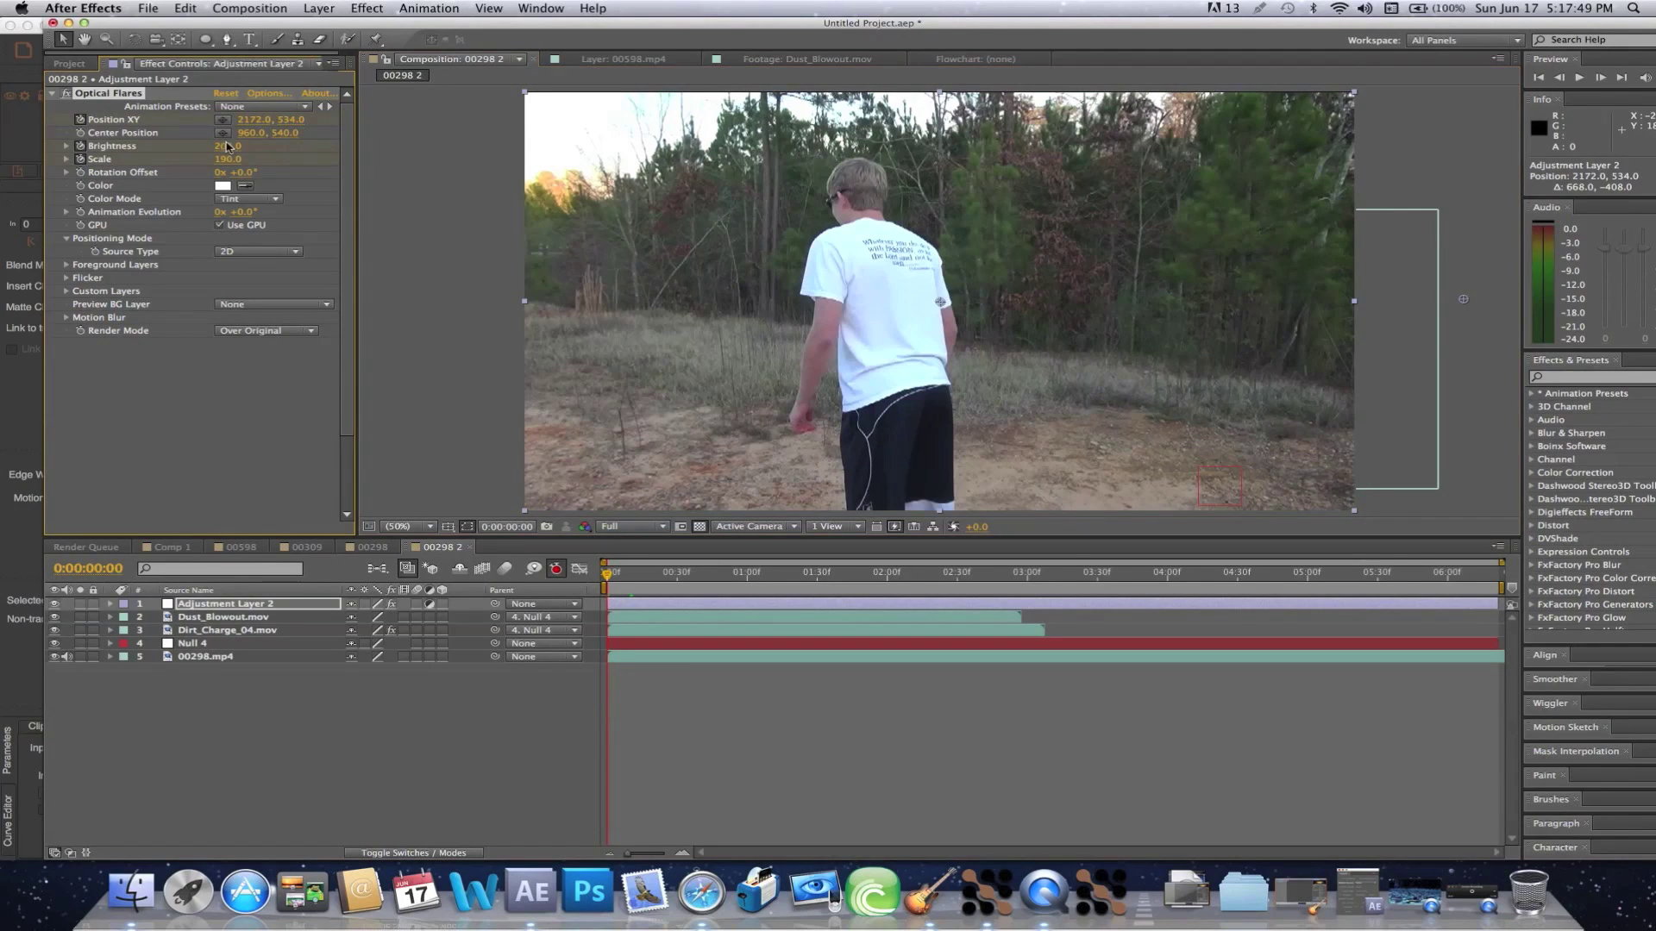
type("1")
key("Tab")
type("100")
key("Return")
key("space")
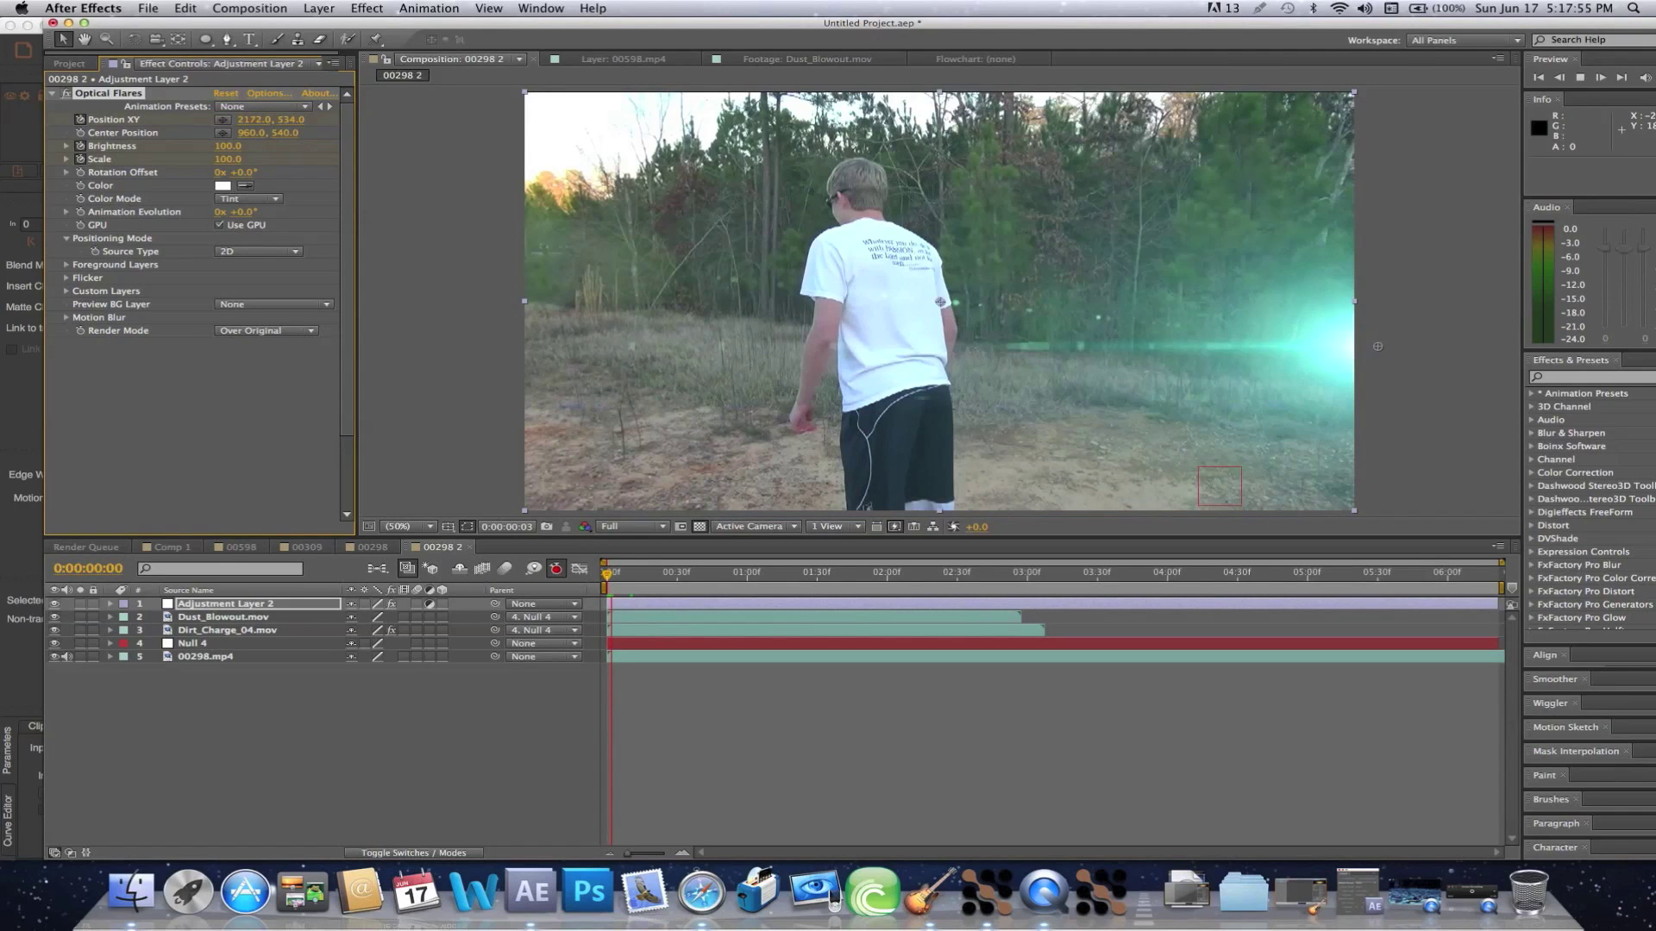
key("space")
At frame 4, set the flare's Brightness to 100 and reduce its Scale well below 100, previewing the result.
left_click_drag(611, 583, 617, 582)
left_click(228, 146)
type("100")
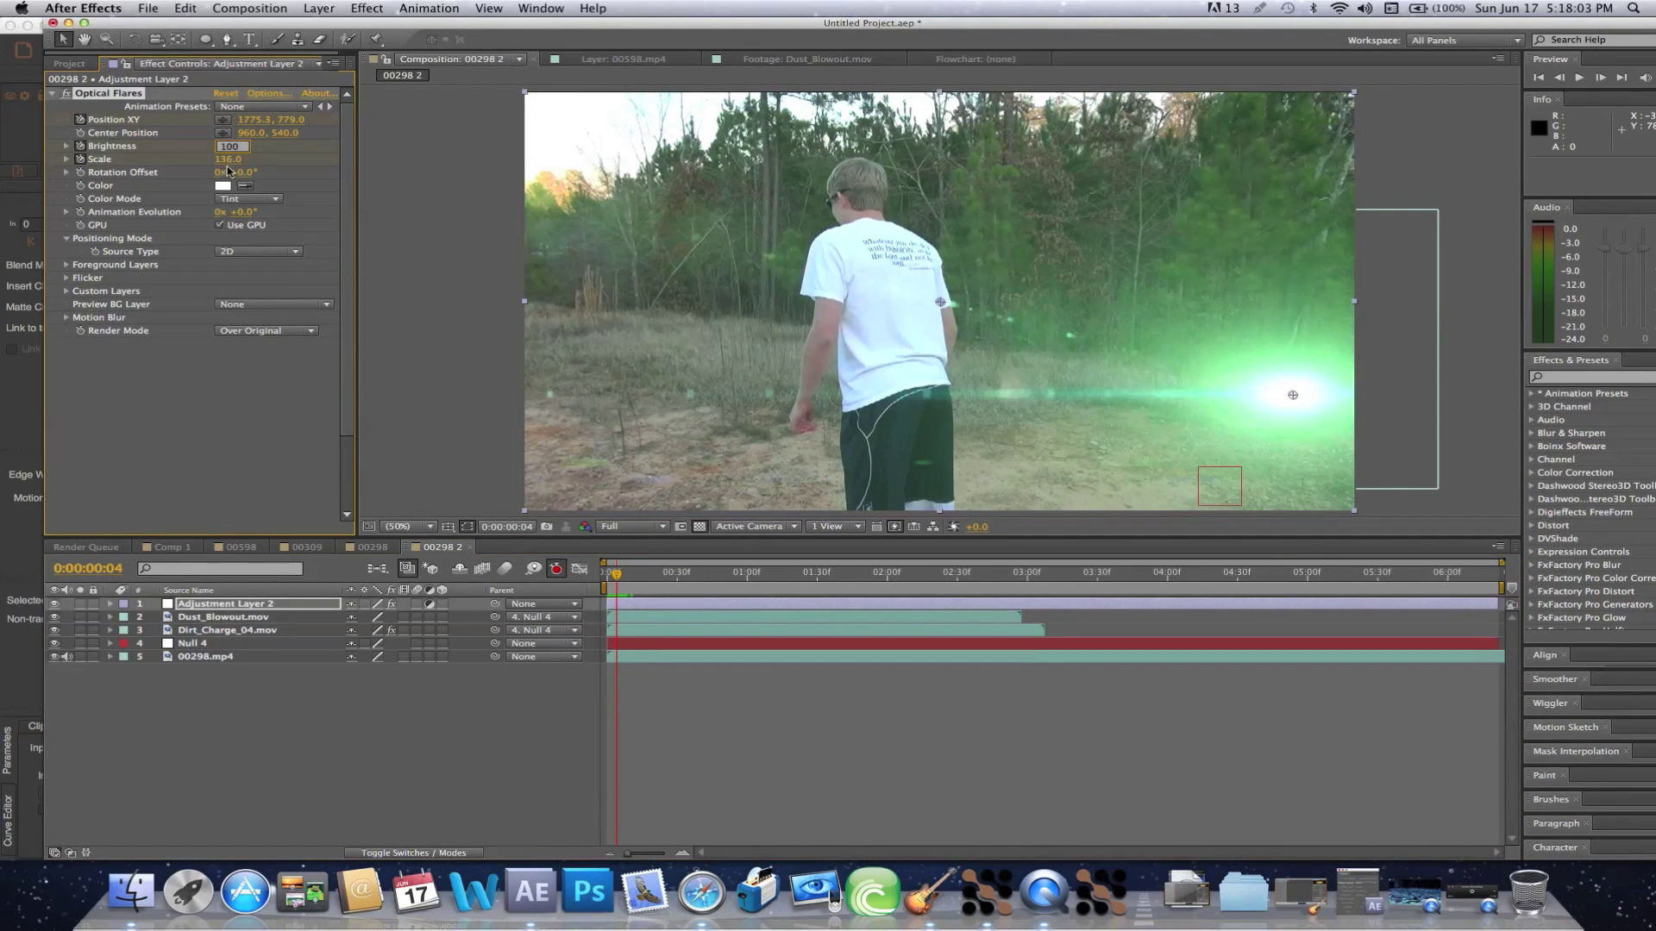
left_click(228, 159)
type("10")
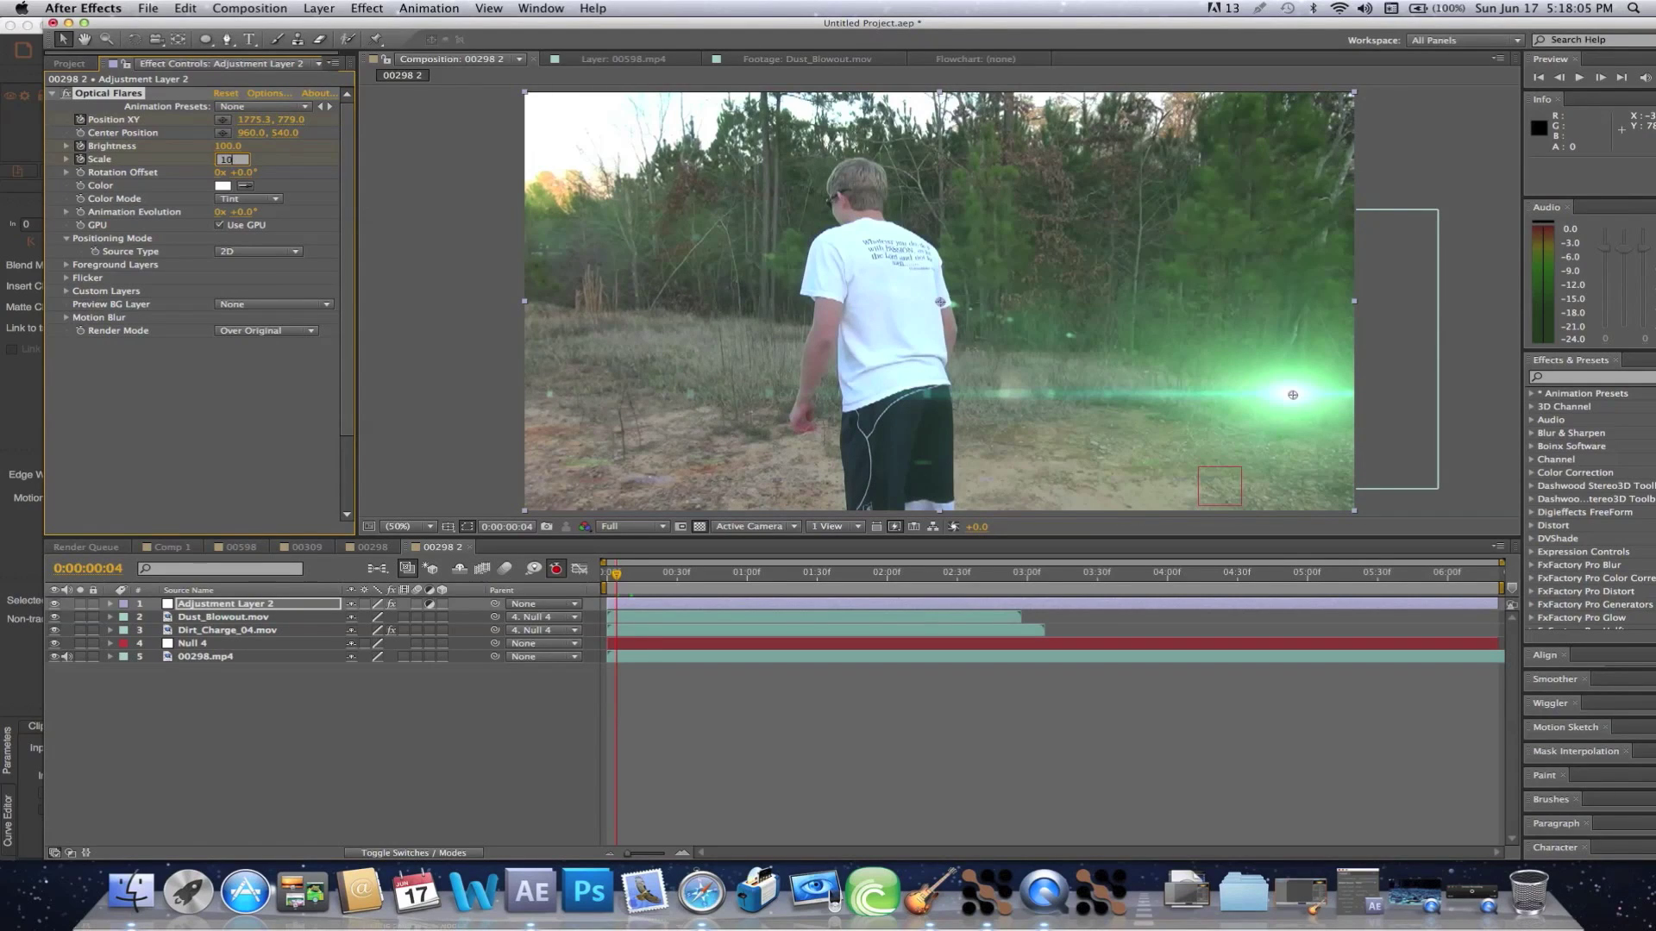
type("0")
key("Return")
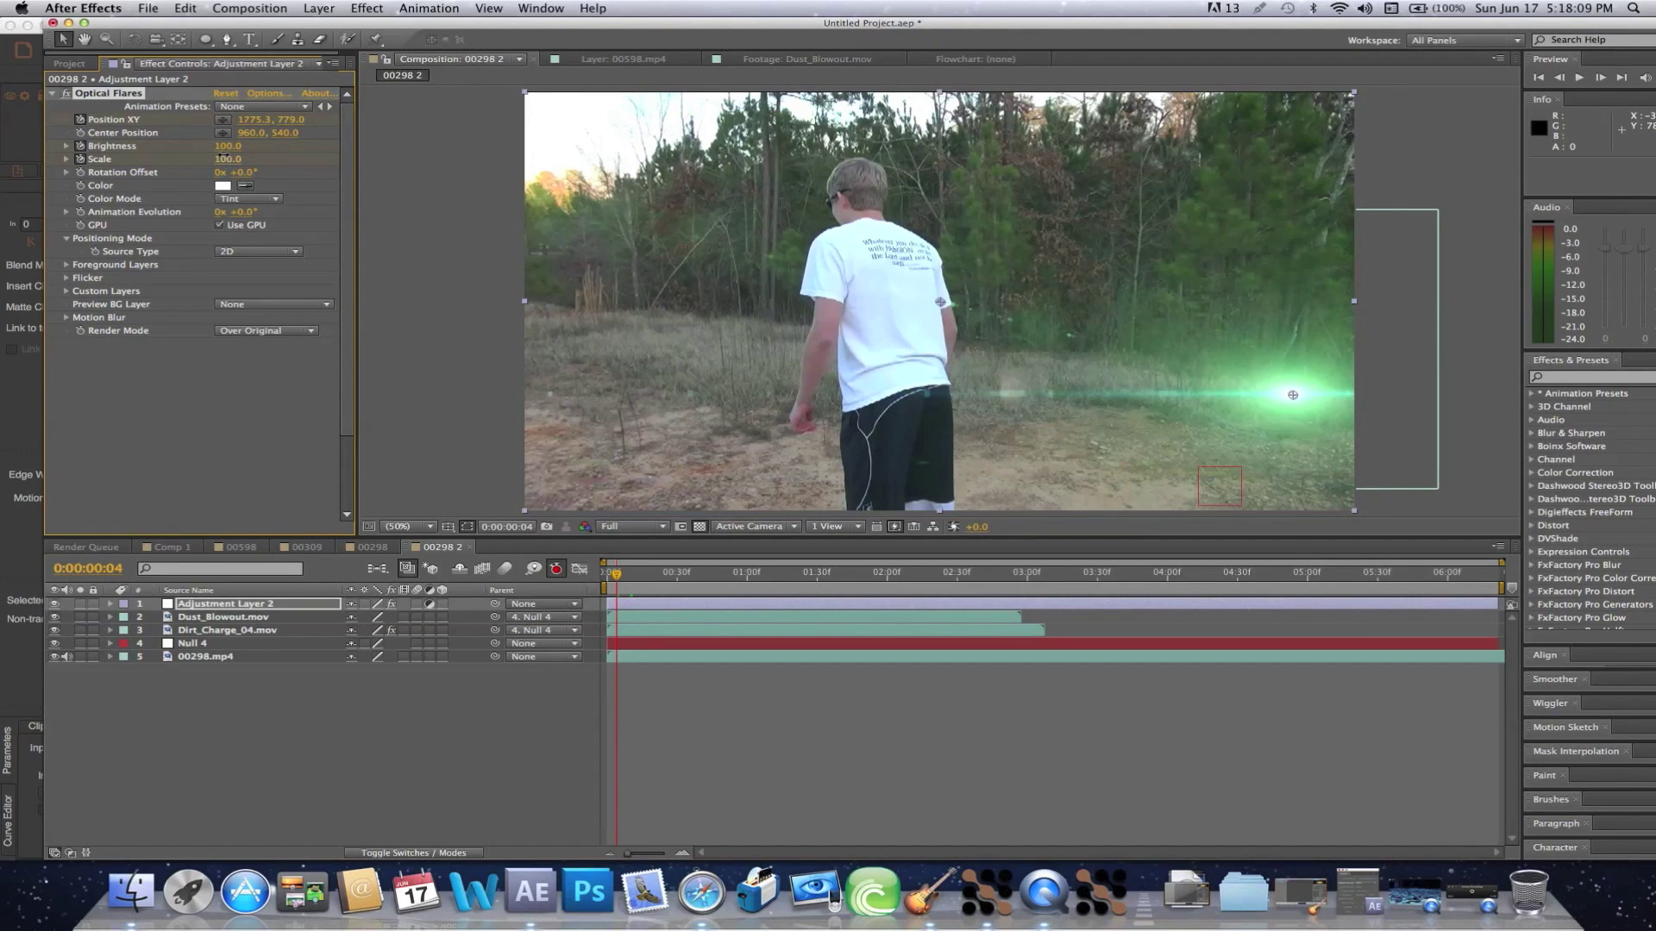
left_click_drag(222, 159, 223, 159)
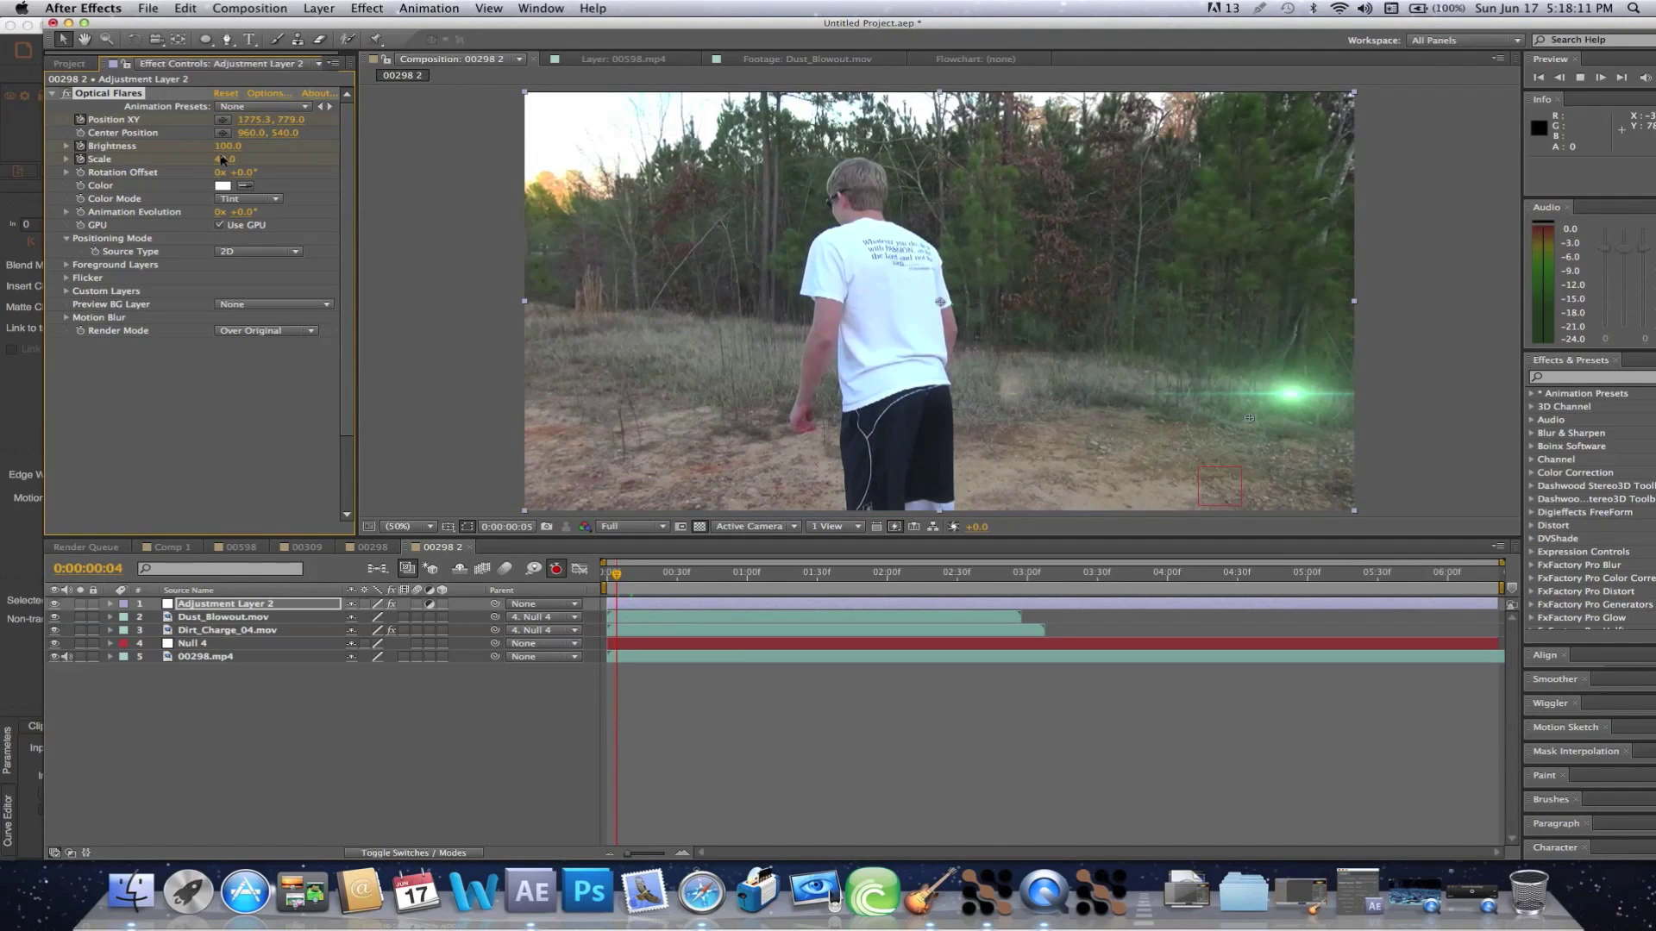
key("space")
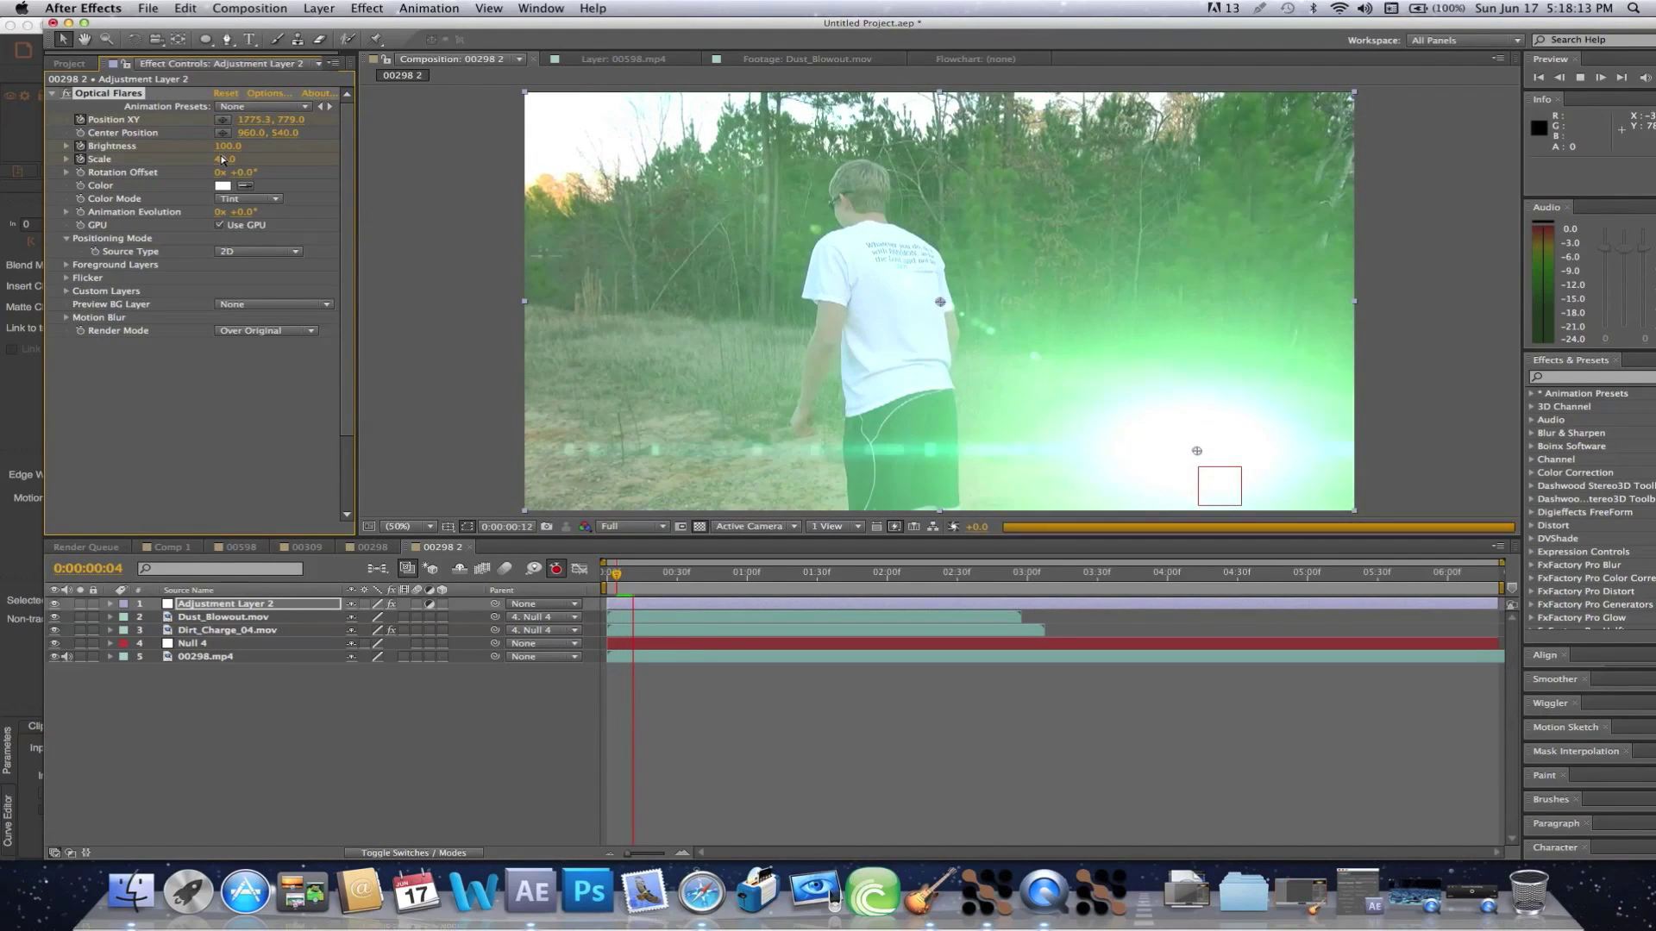
key("space")
Show the Opacity property of Adjustment Layer 2 with the current time at frame 10.
left_click_drag(646, 589, 632, 589)
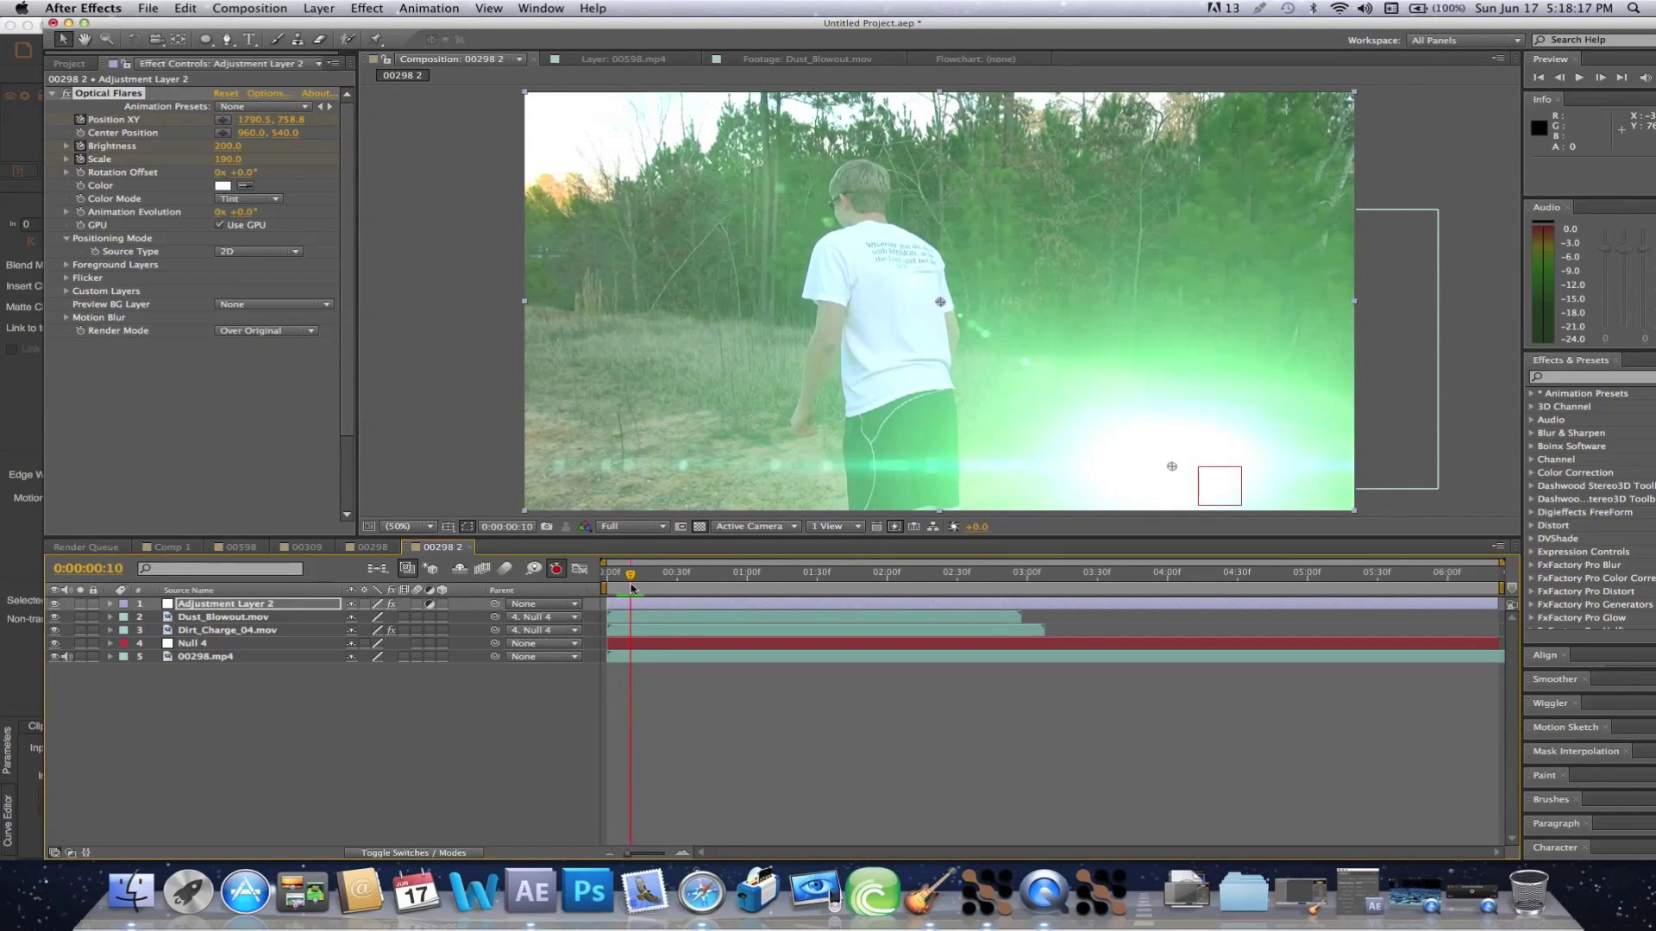
left_click(293, 606)
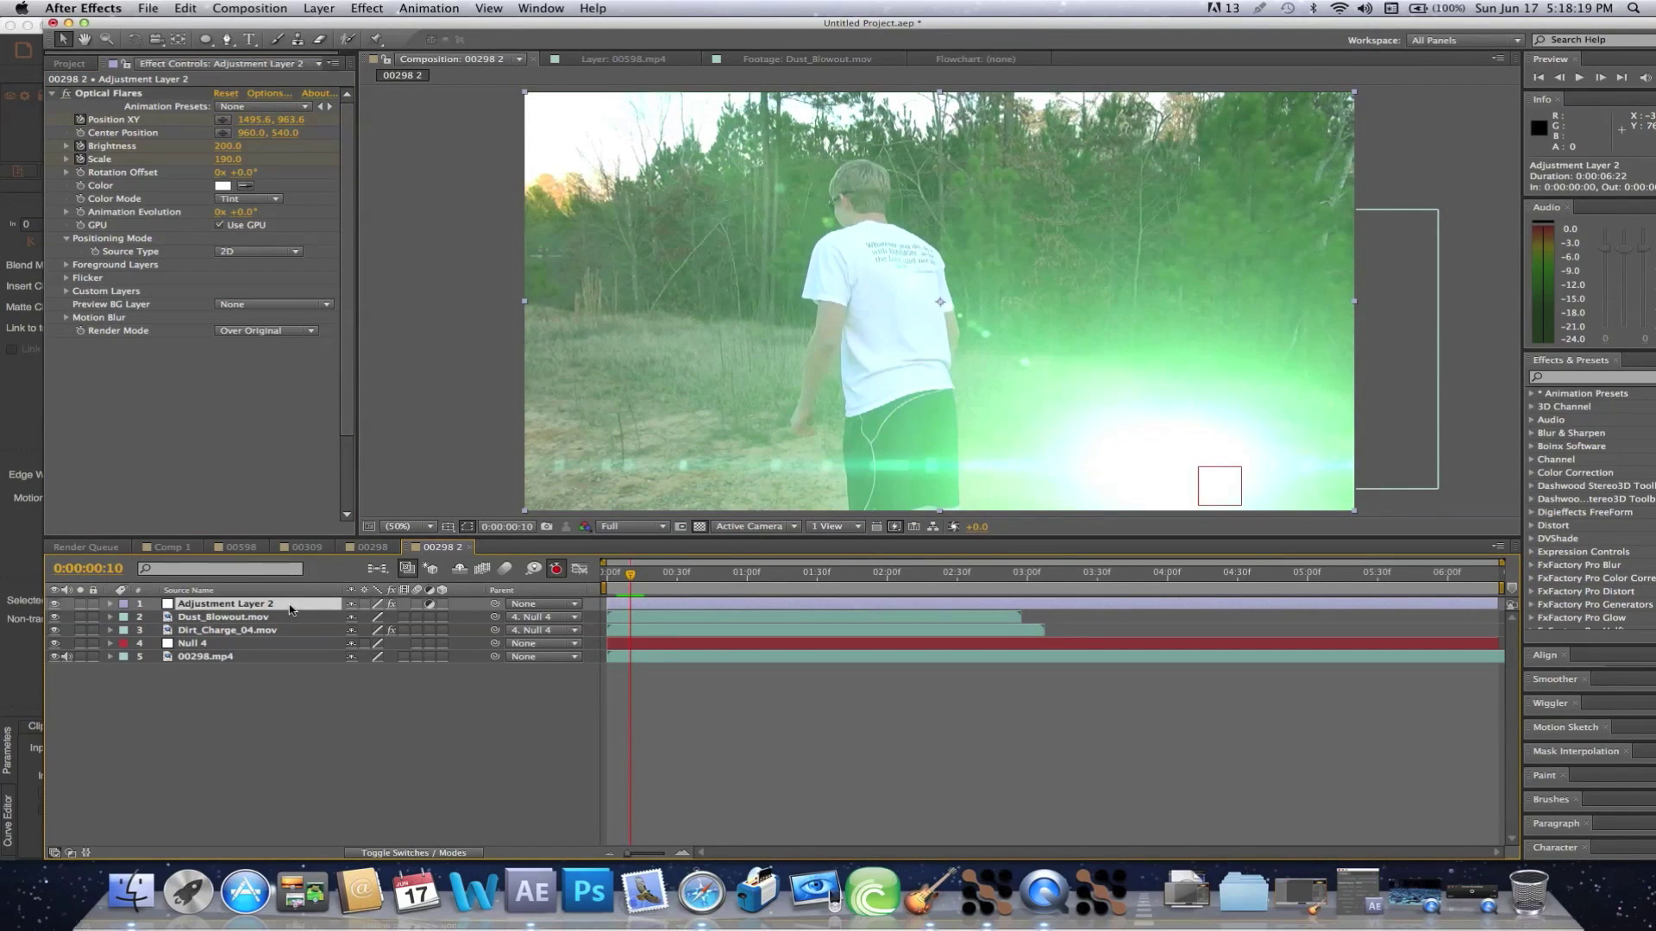
key("t")
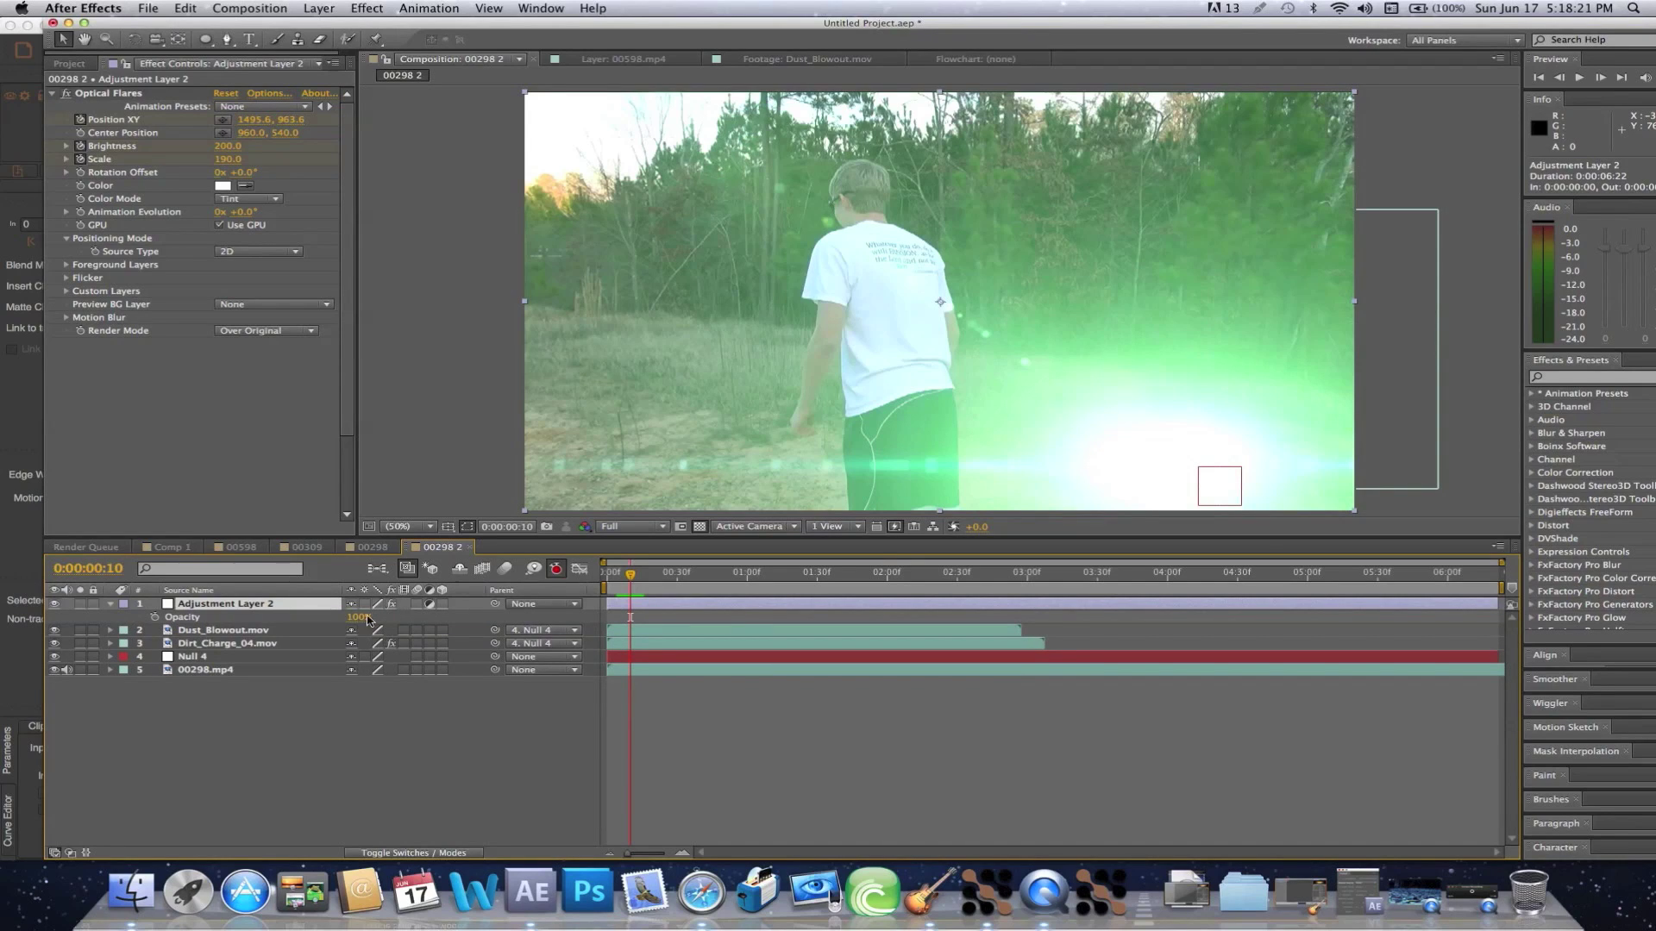
left_click(155, 617)
left_click_drag(627, 575, 604, 574)
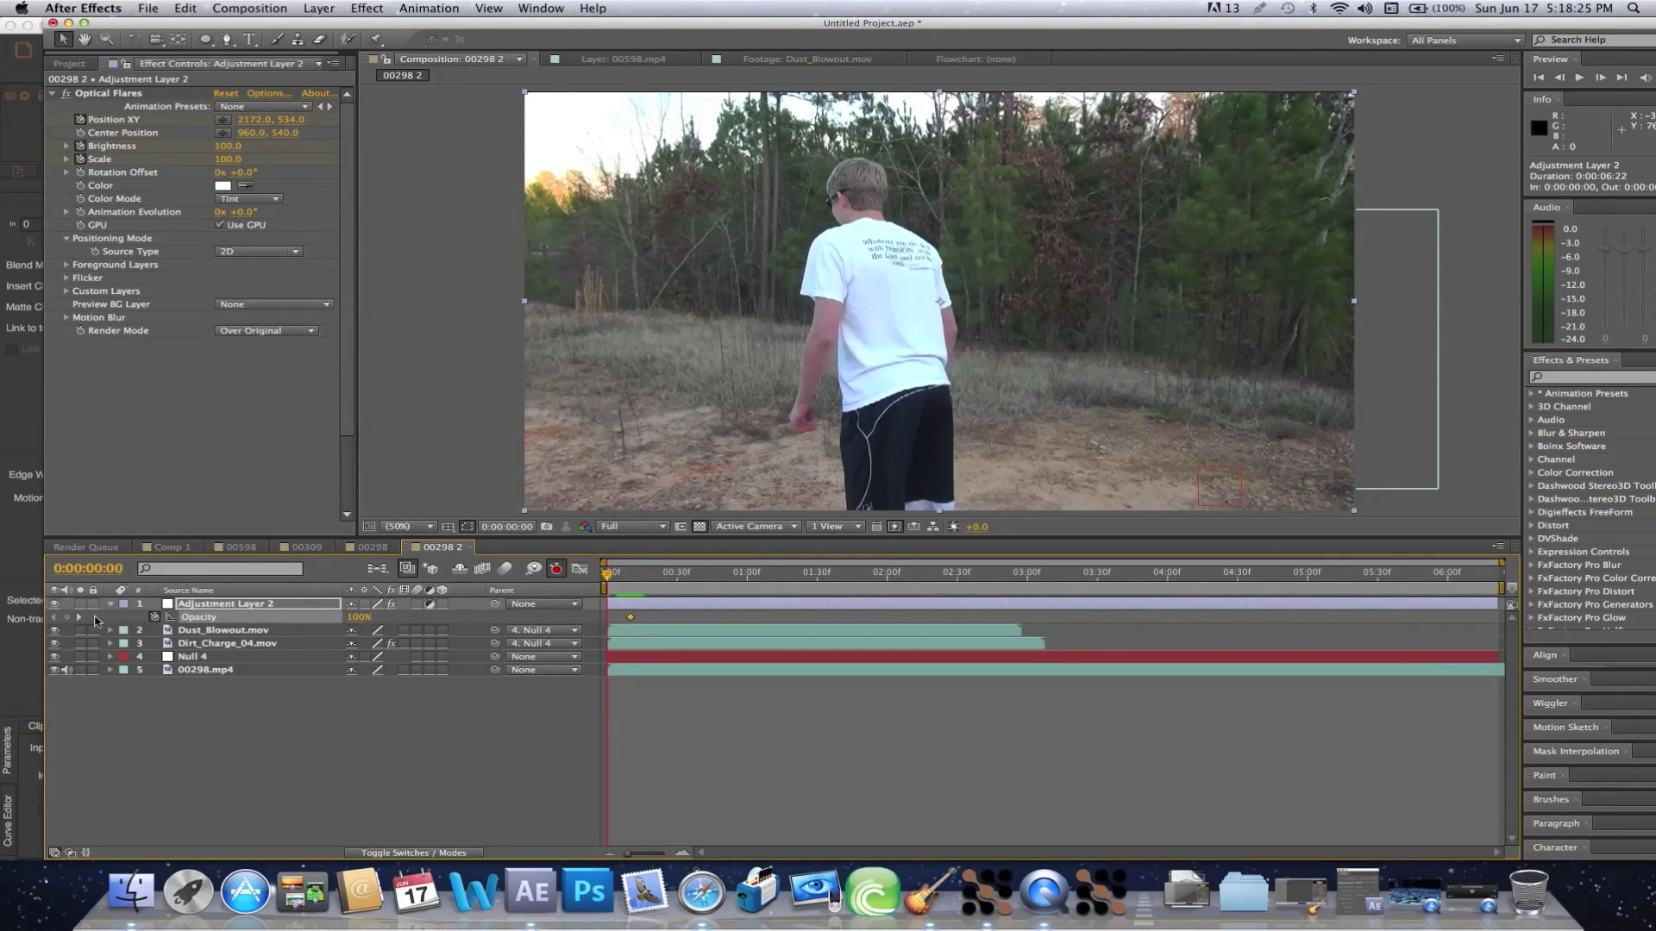
left_click(79, 617)
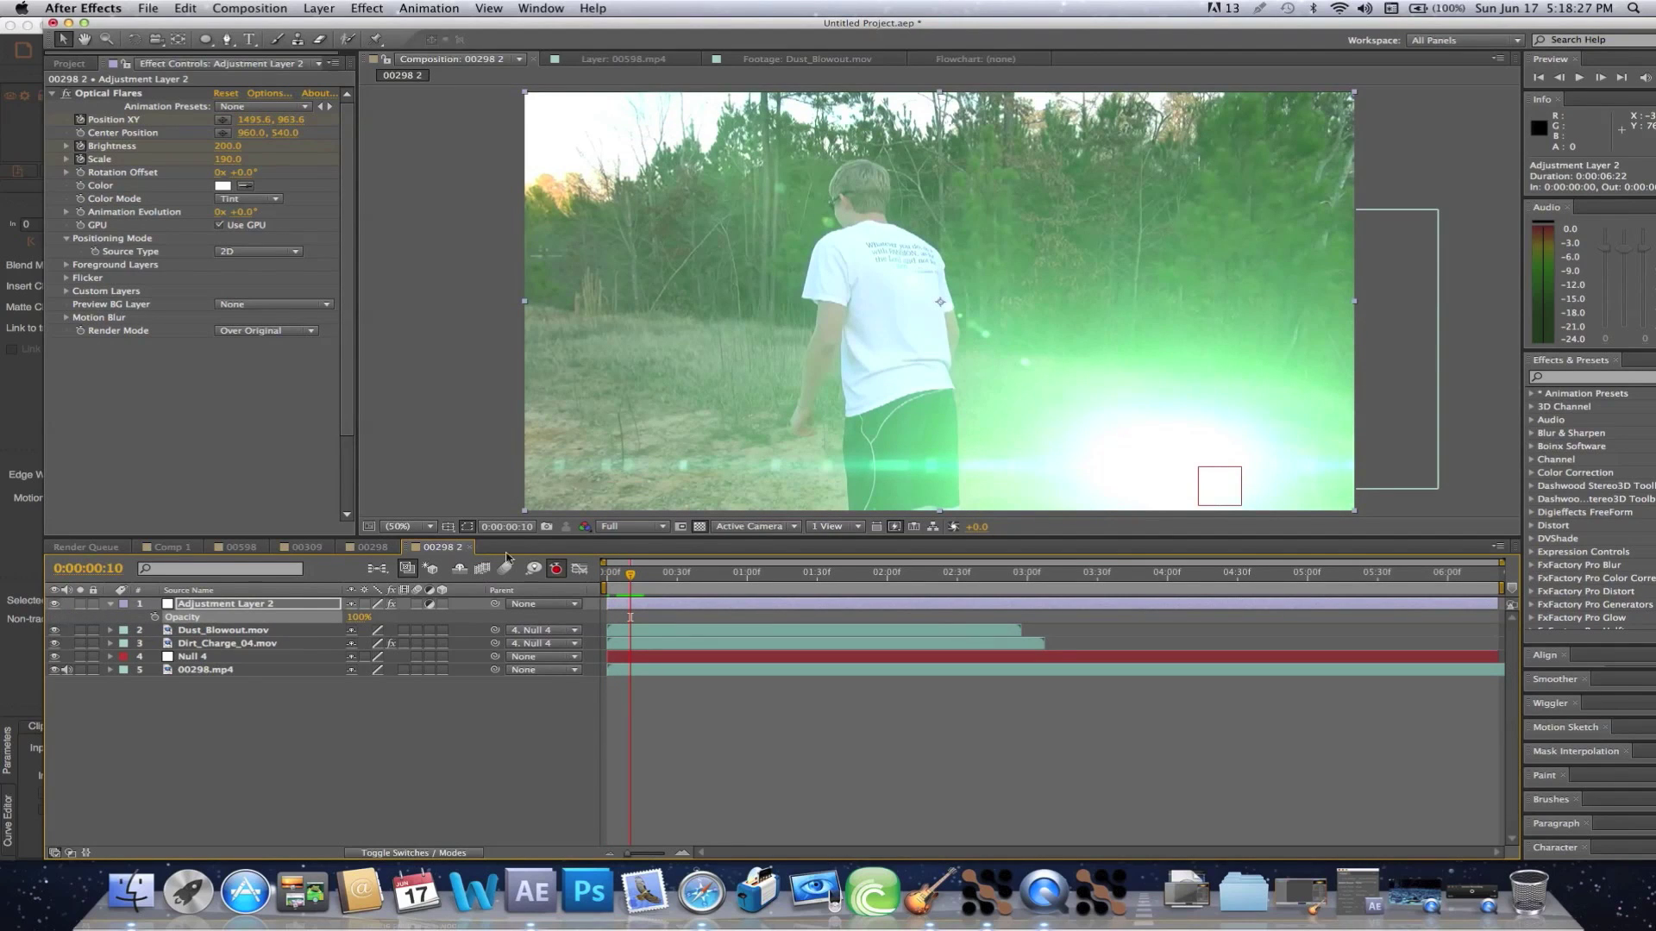
Keyframe the adjustment layer's Opacity at 100% on frames 0 and 11 and at 0% on frame 12.
left_click_drag(625, 587, 604, 588)
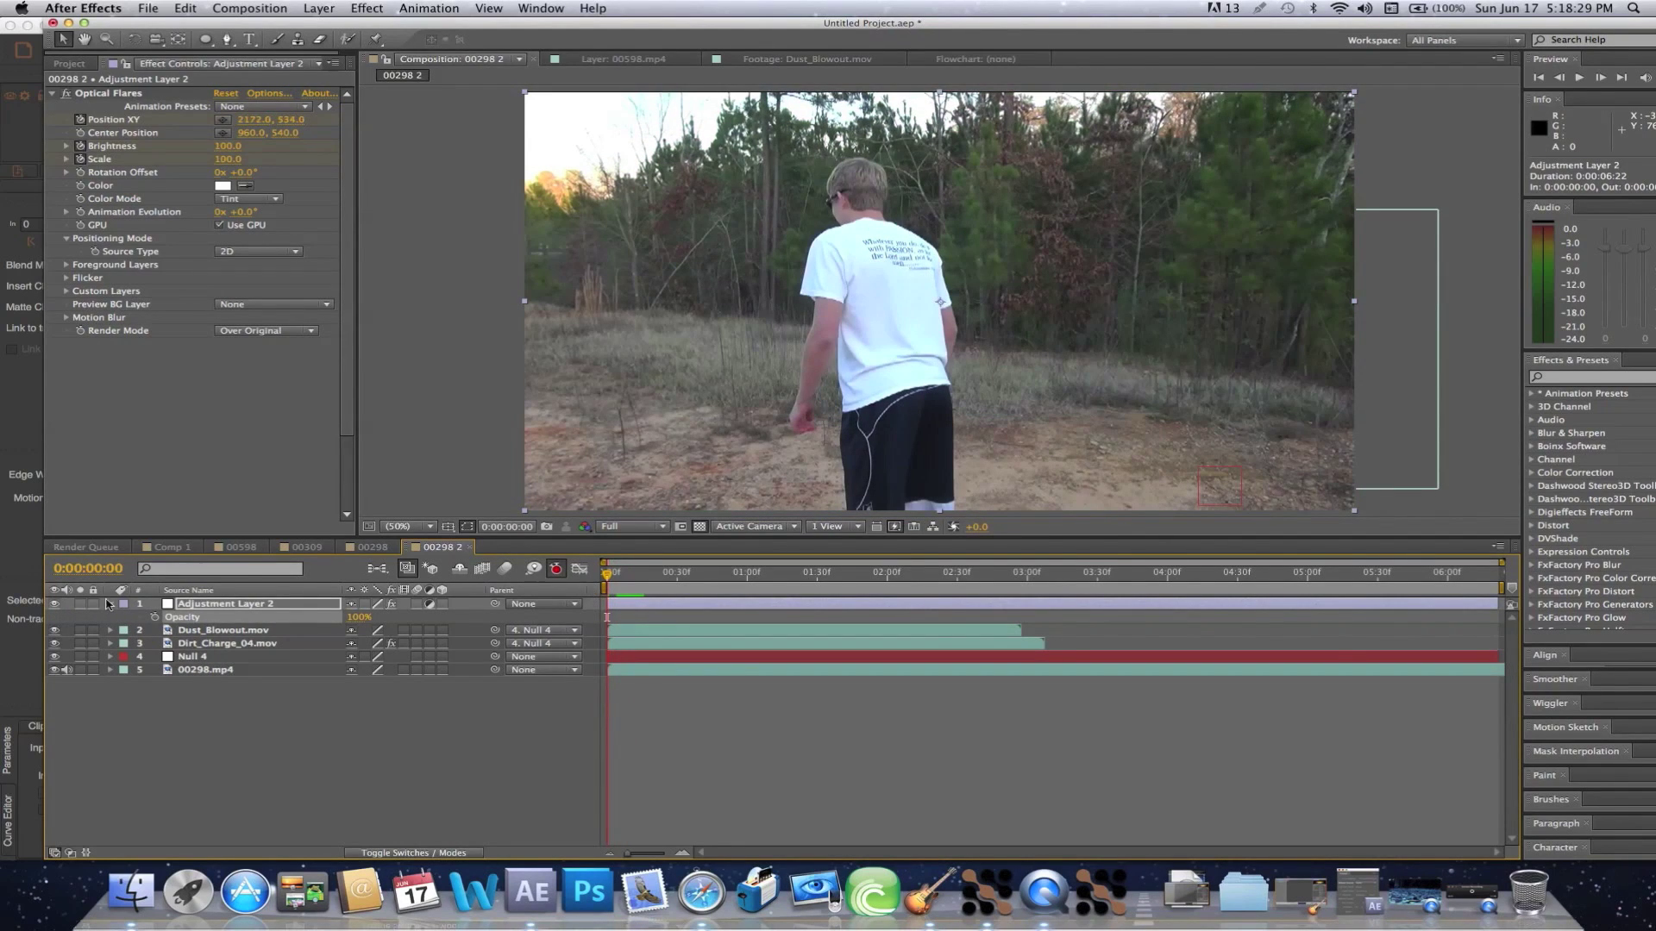
left_click(161, 617)
left_click(631, 574)
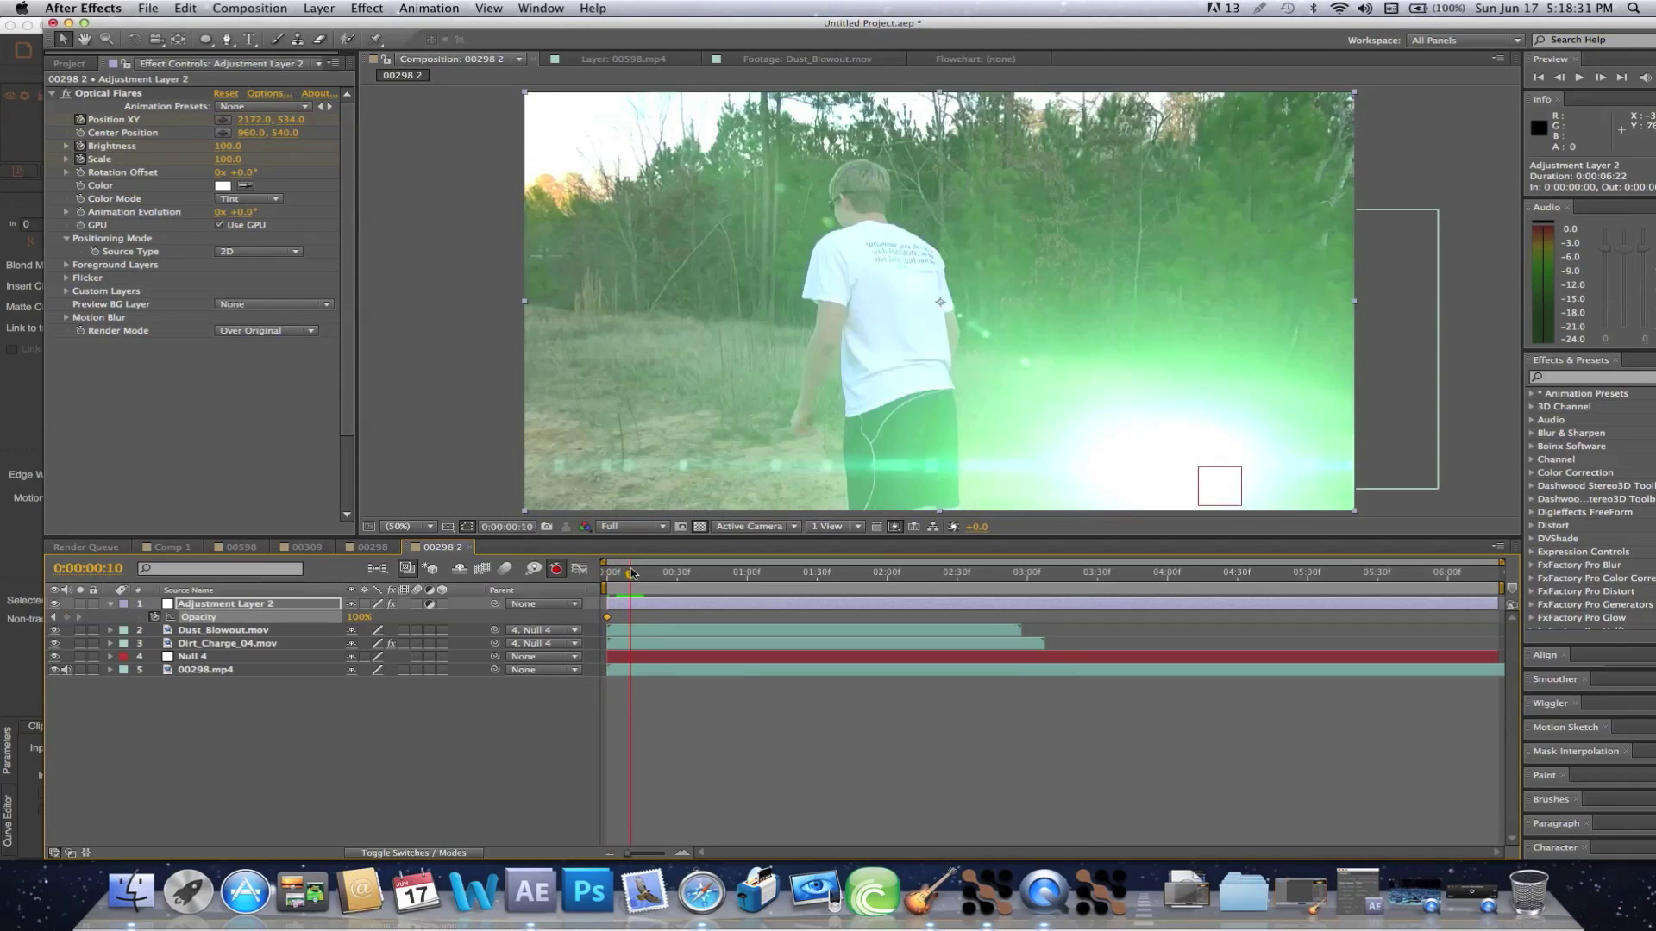
left_click_drag(632, 572, 636, 573)
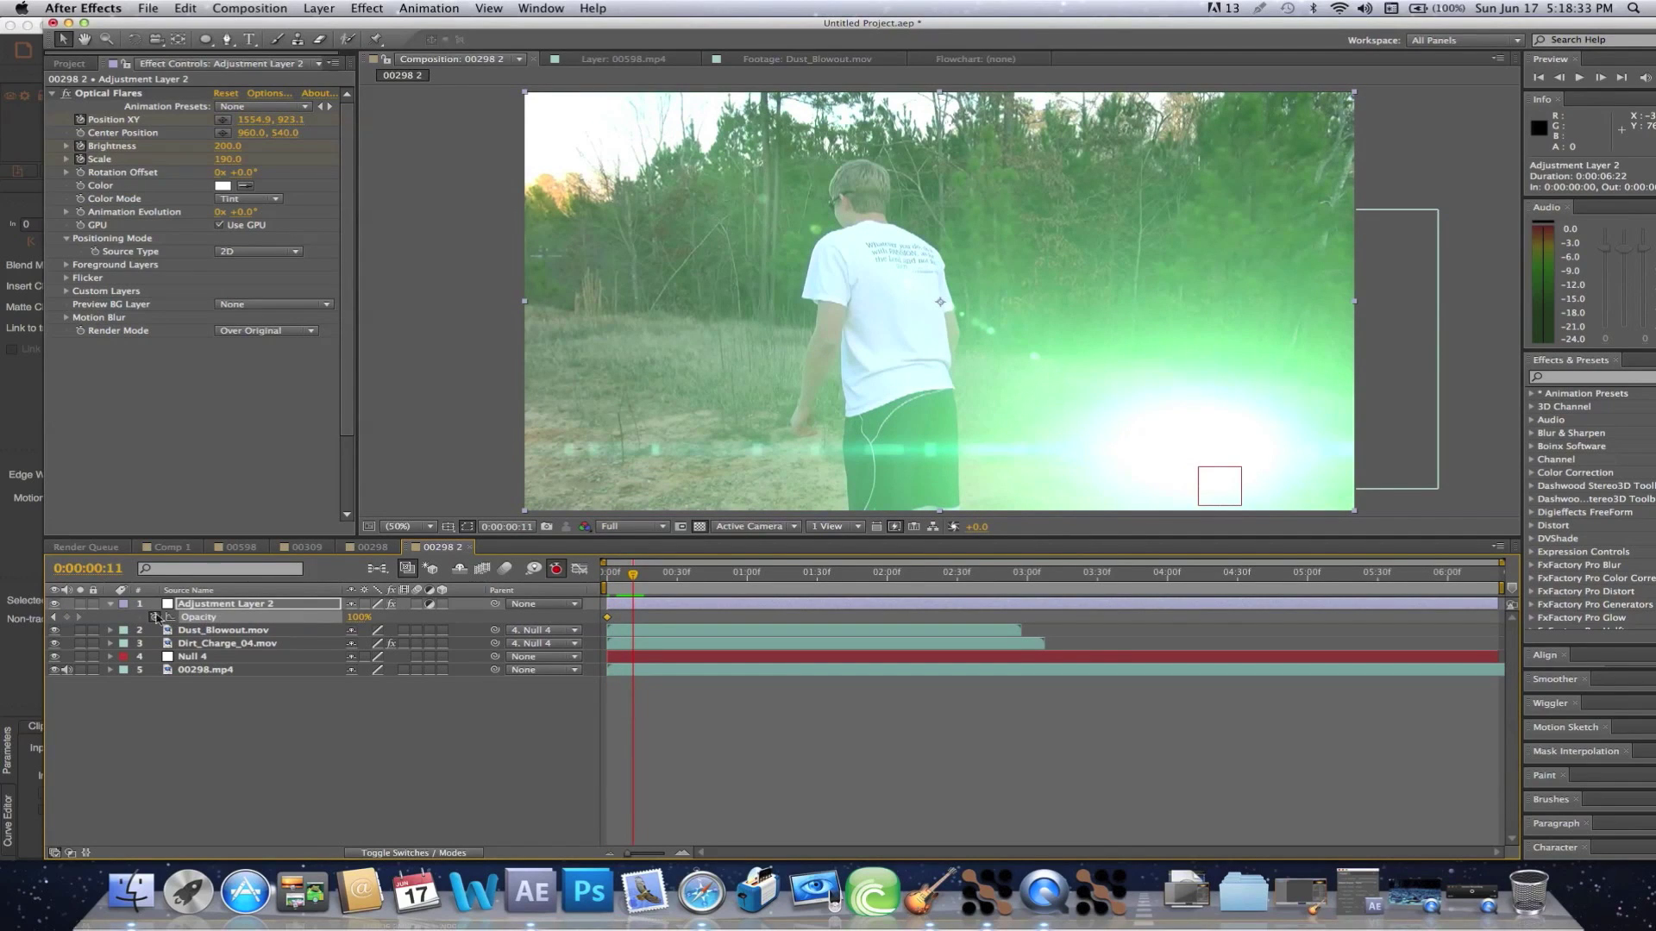
left_click(66, 619)
key("Page_Down")
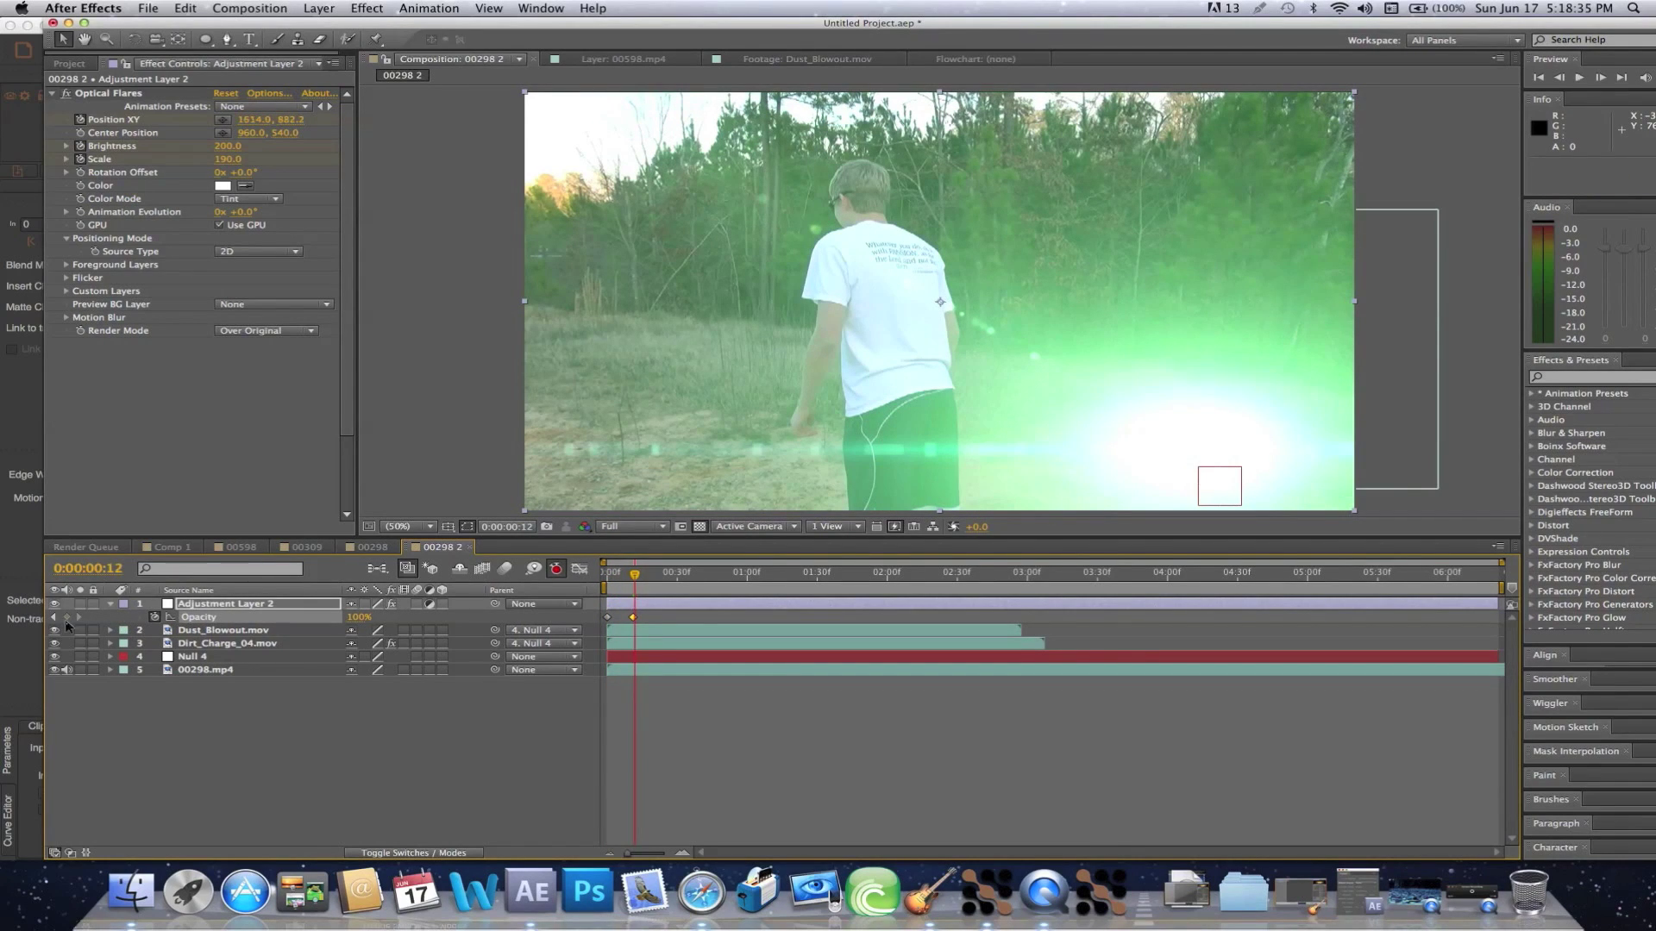
left_click_drag(358, 617, 285, 616)
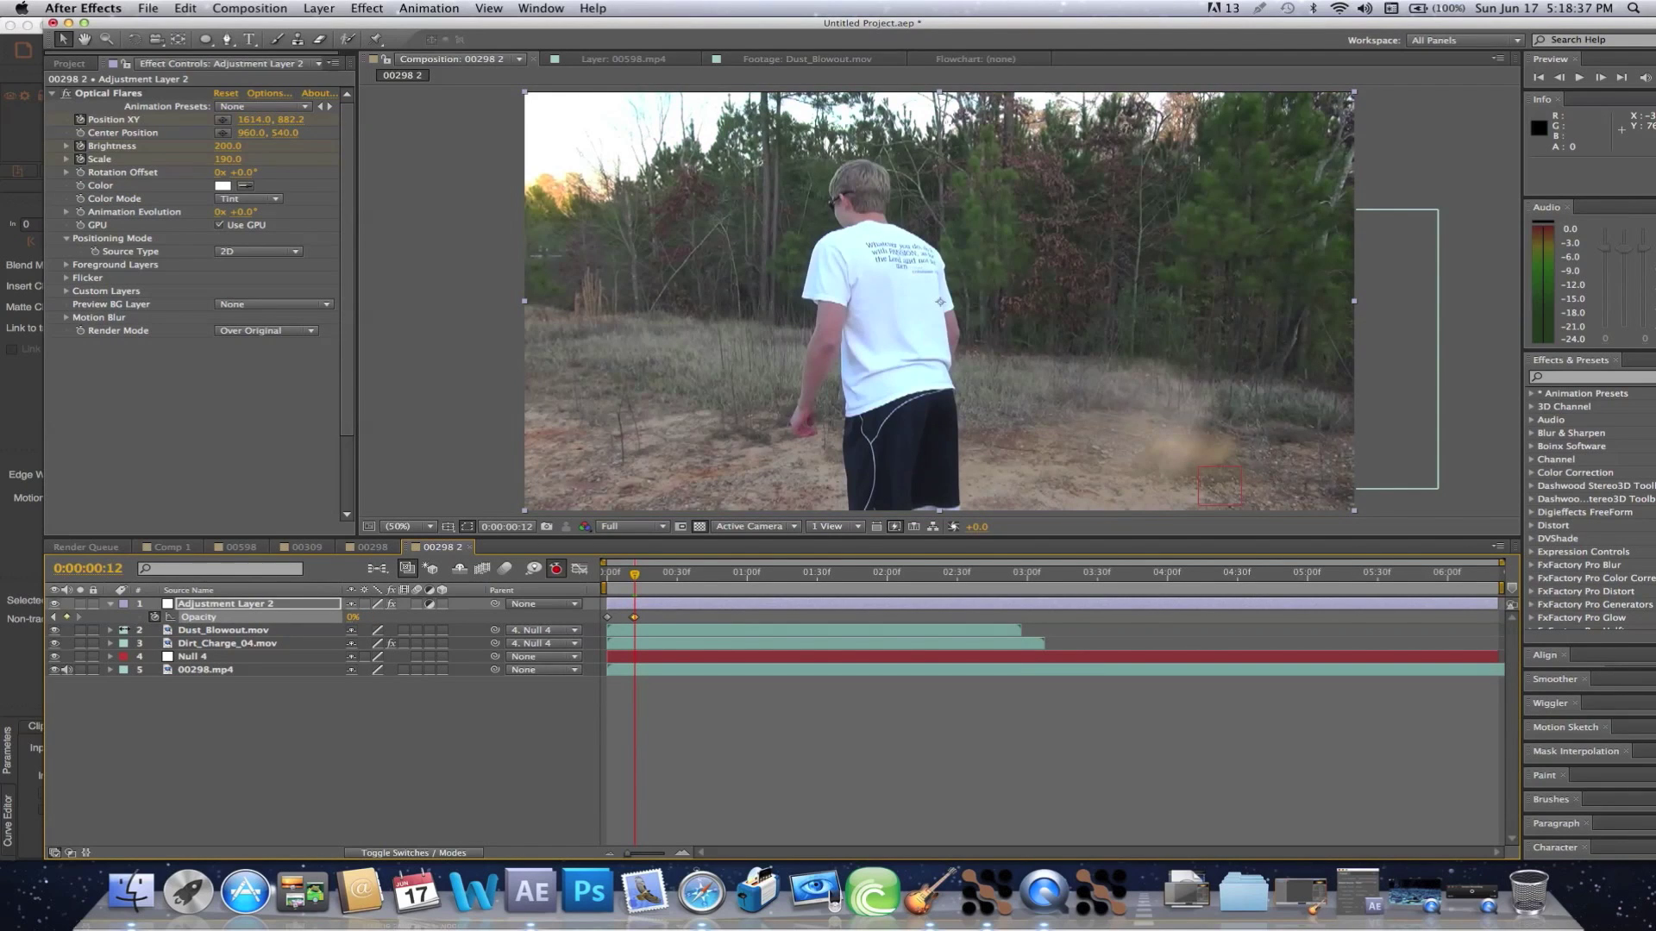
Play the composition from the start and scrub the first frames to check the flare's flight, impact and cutoff.
key("space")
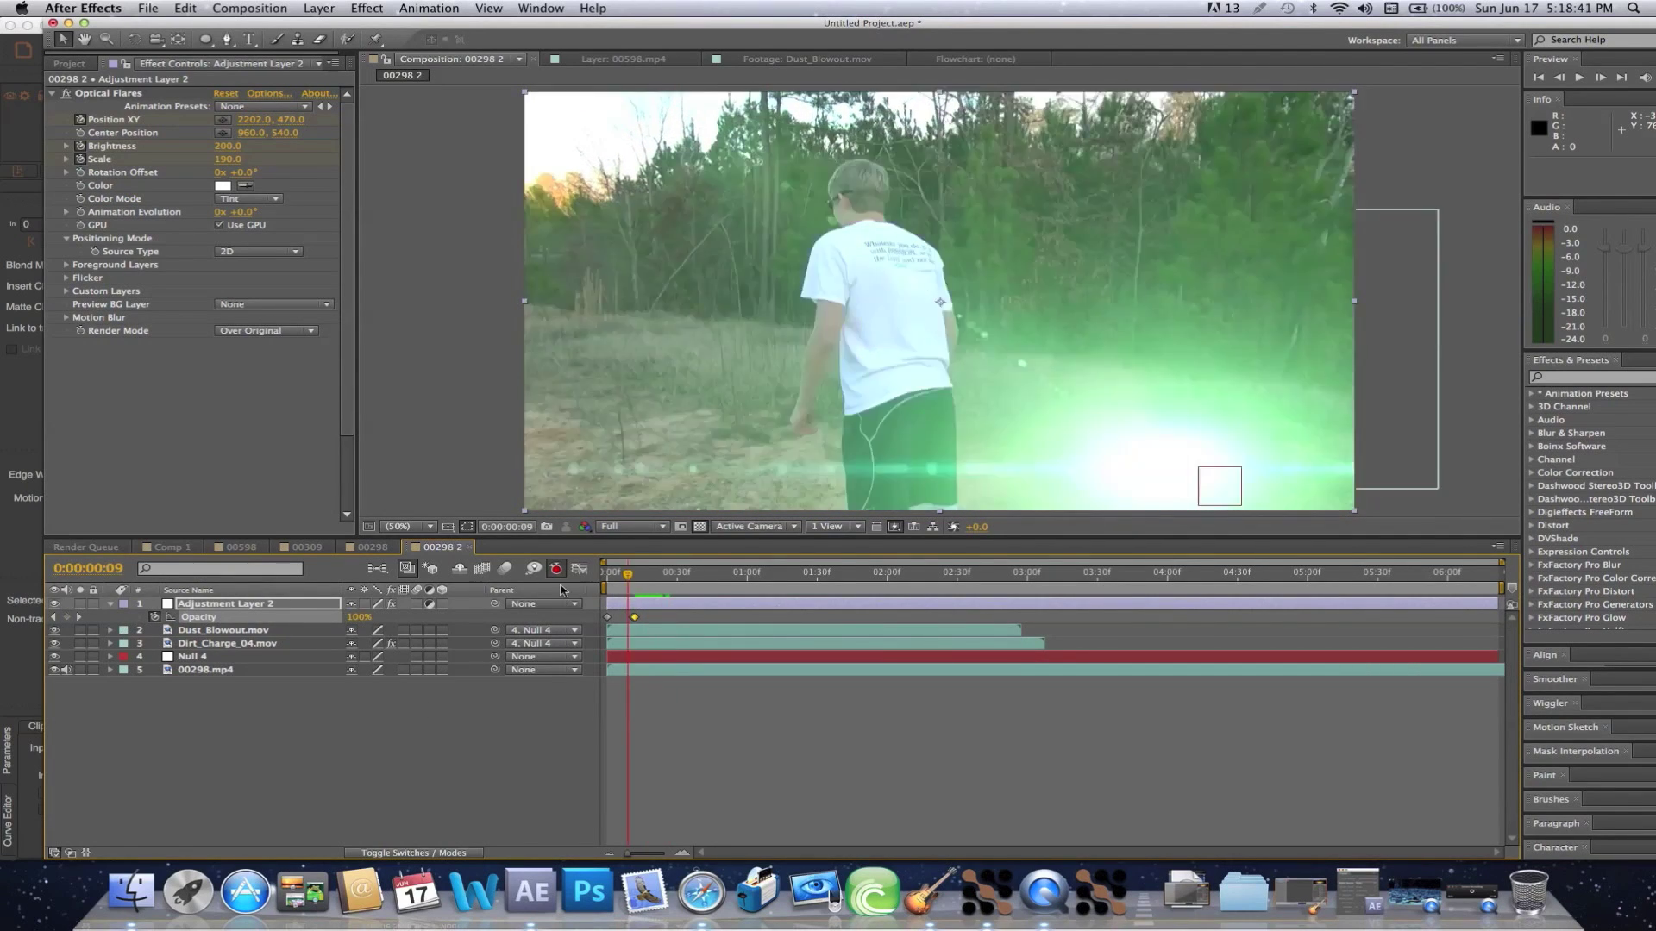
key("Home")
key("space")
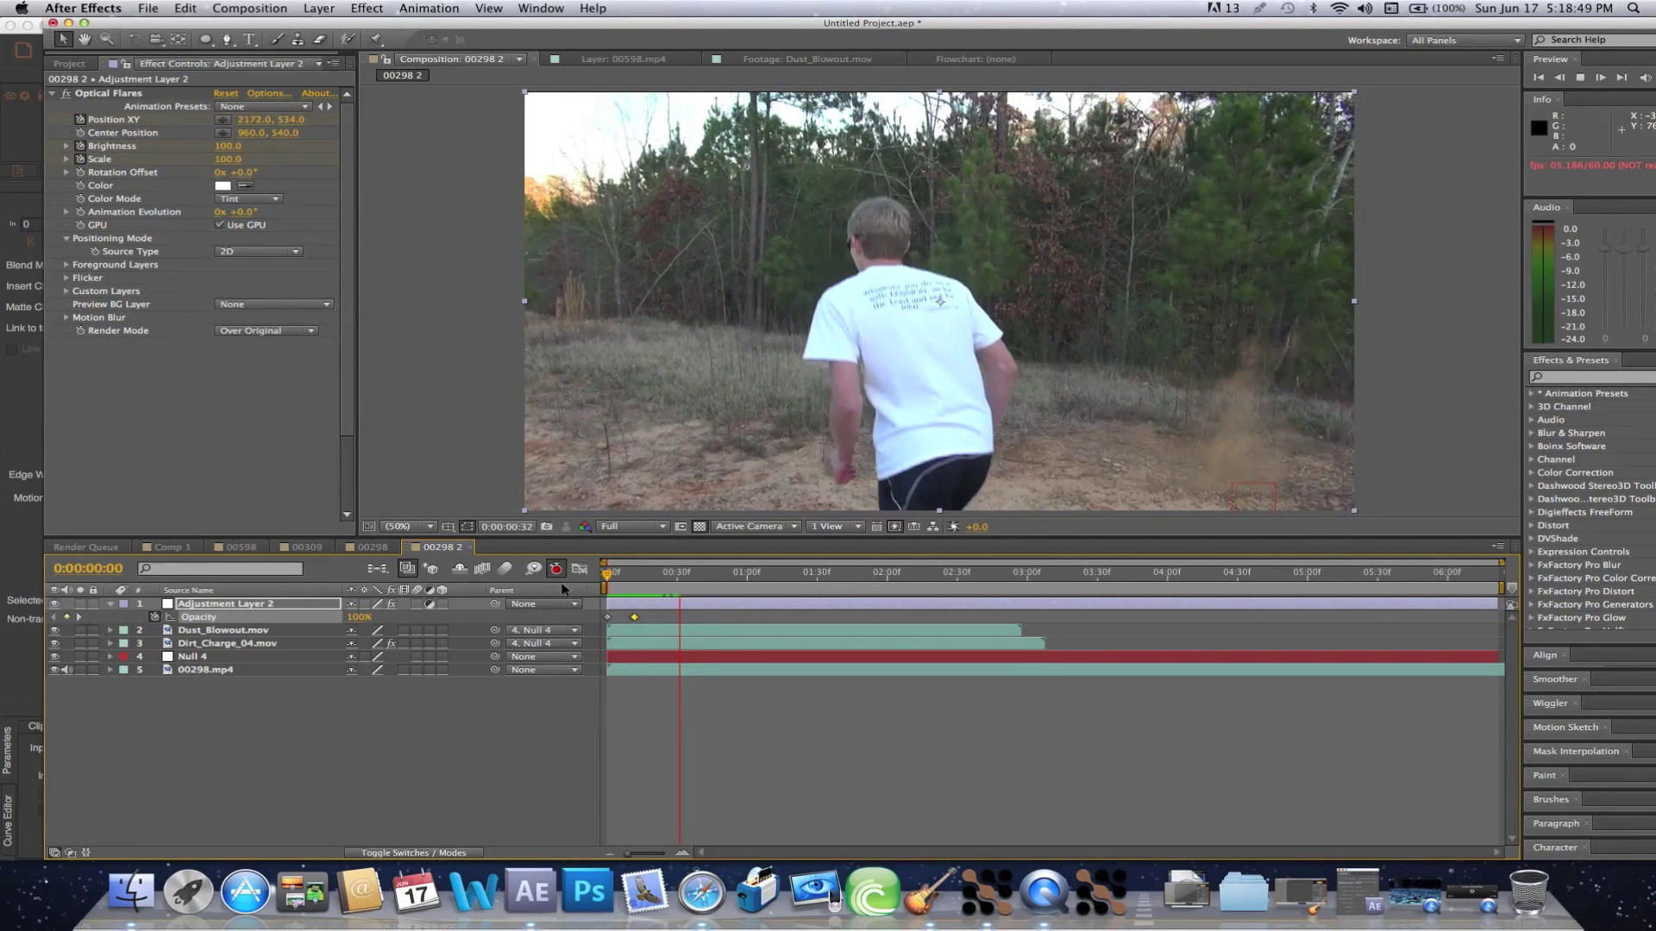
key("space")
key("space")
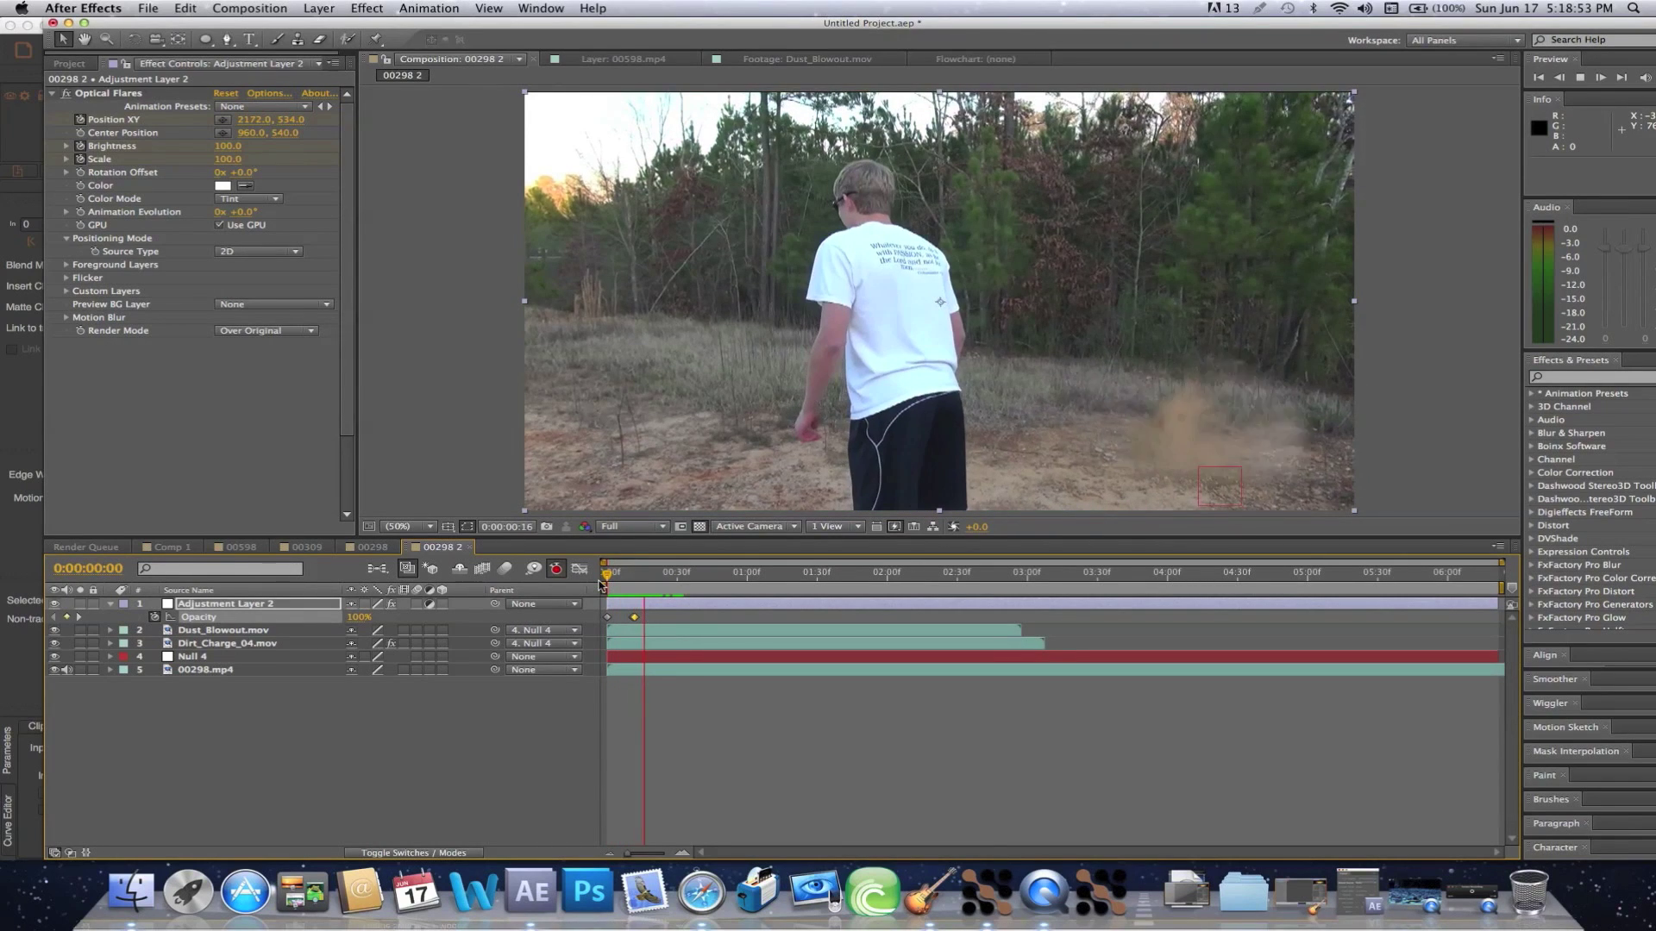
key("space")
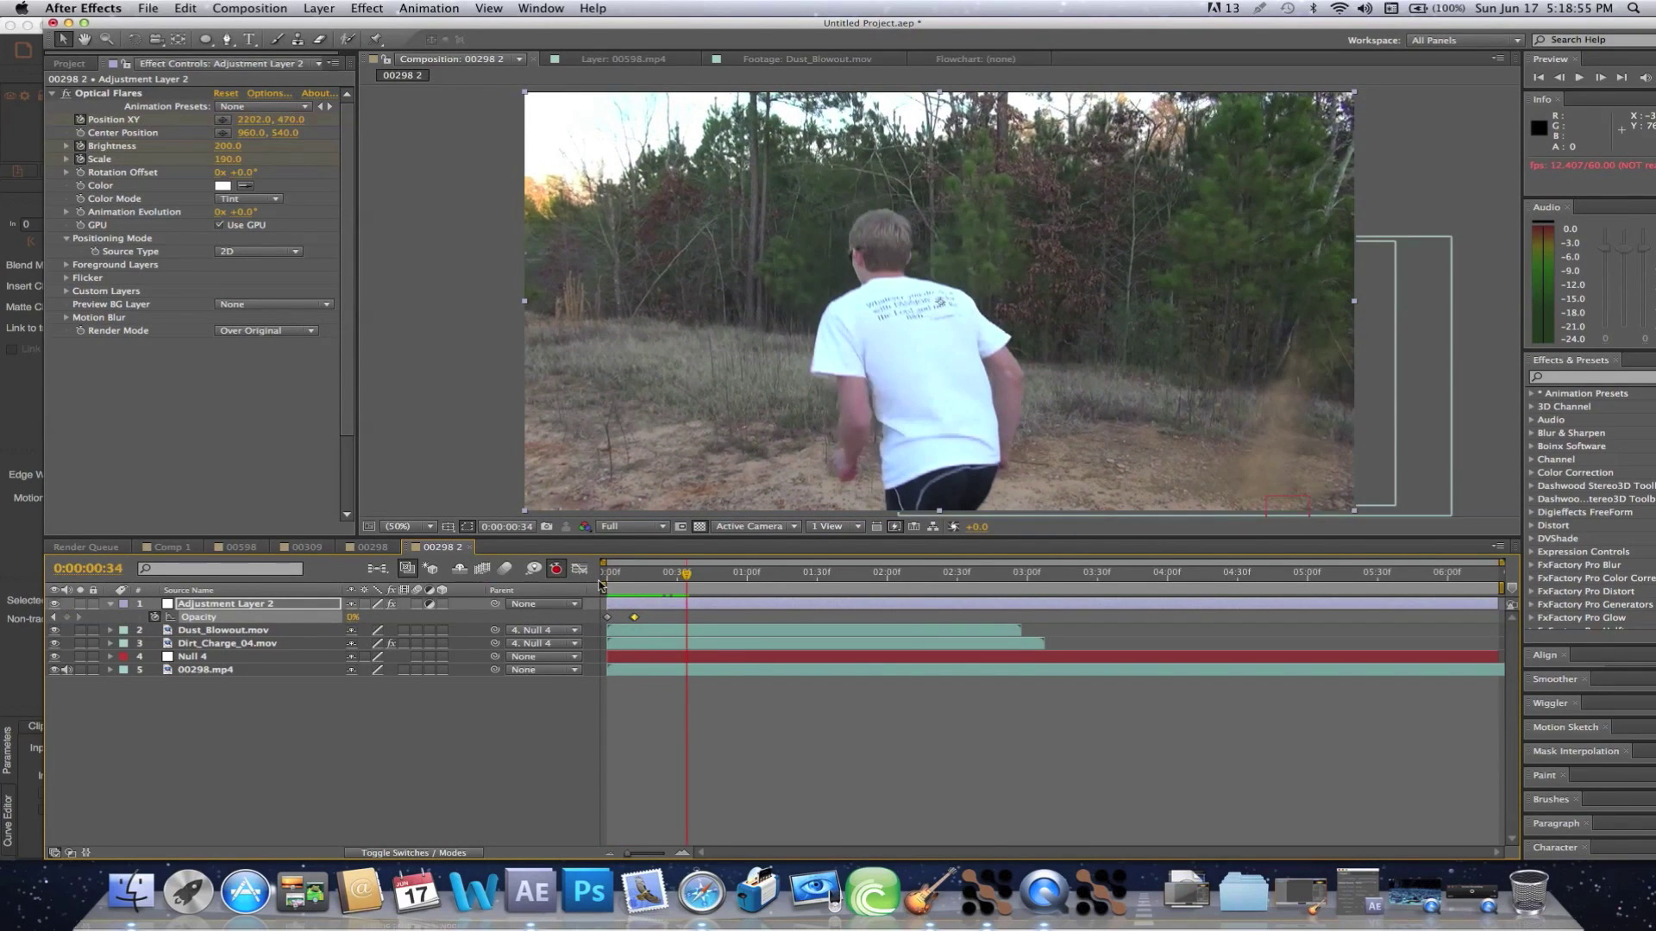
left_click_drag(611, 575, 648, 590)
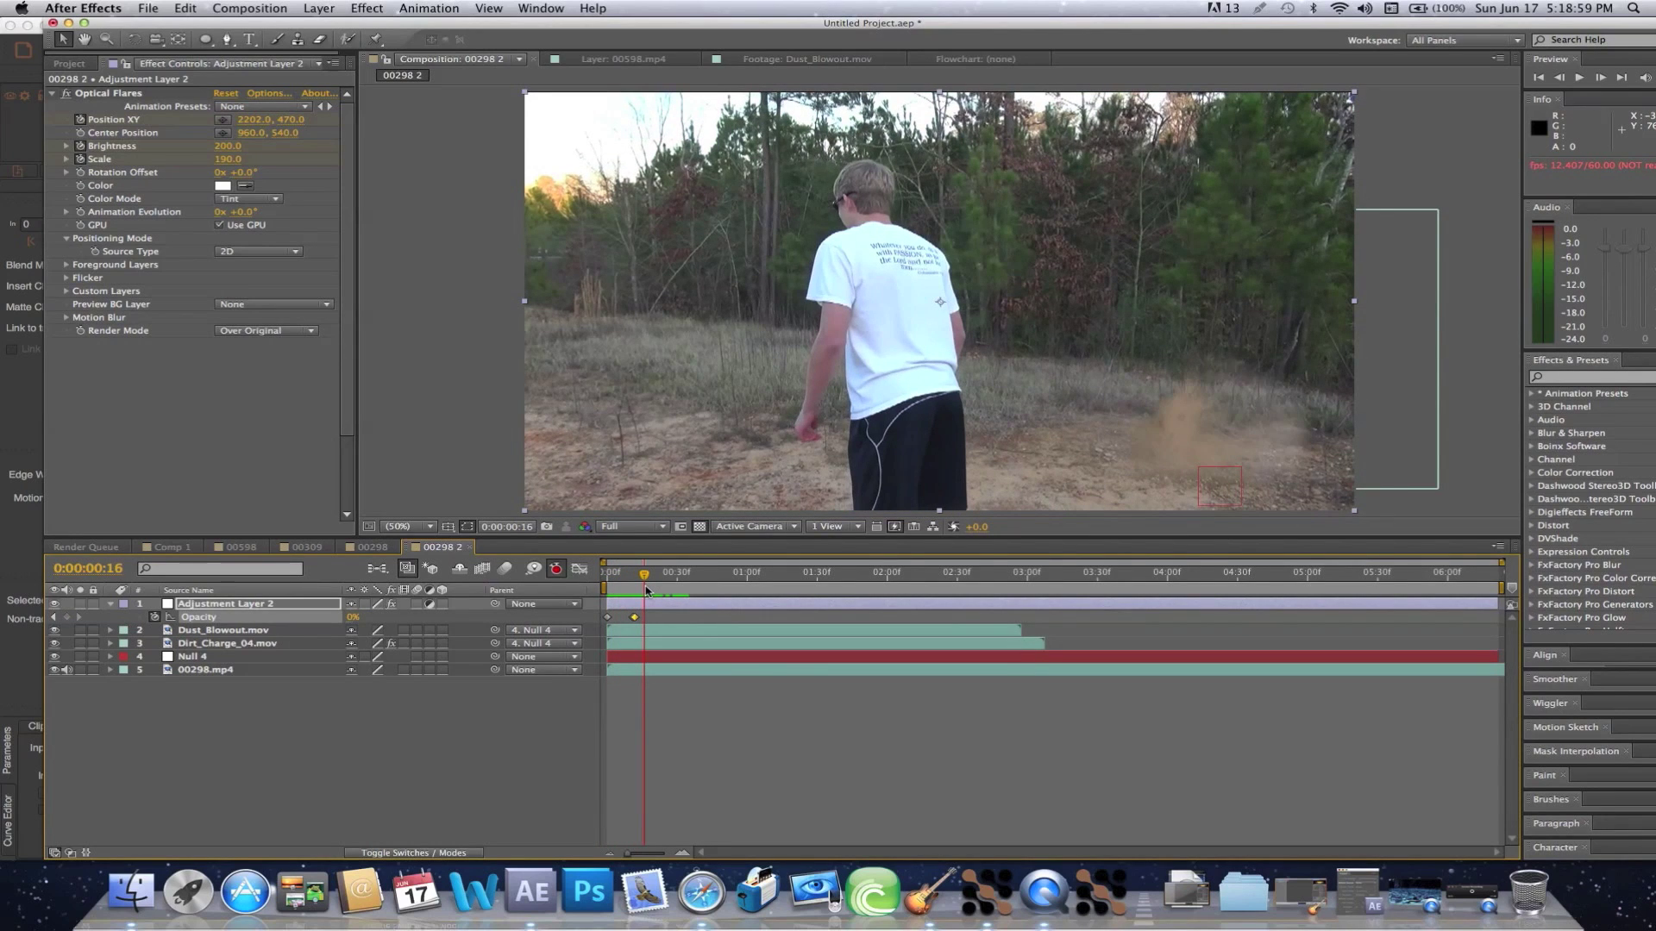